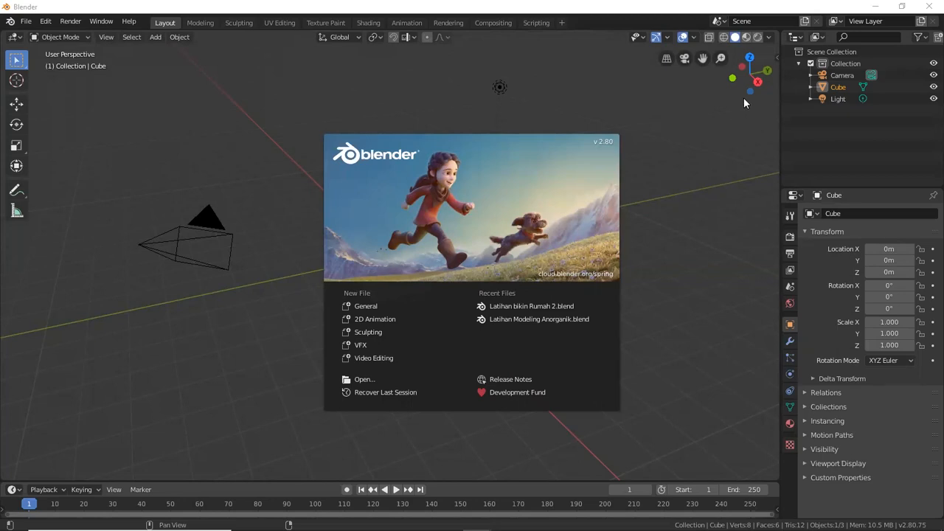
Split the 3D viewport into two side-by-side views and delete the default cube.
click(711, 129)
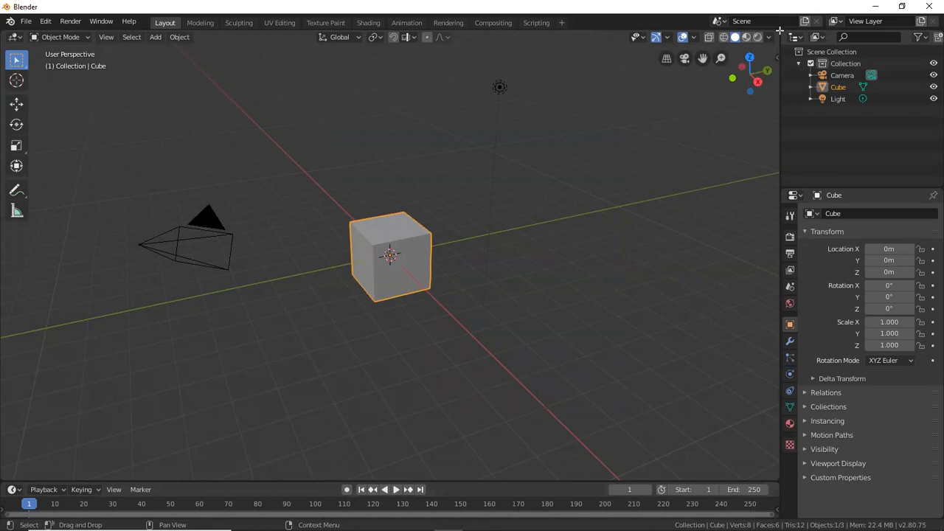
drag(781, 29, 367, 43)
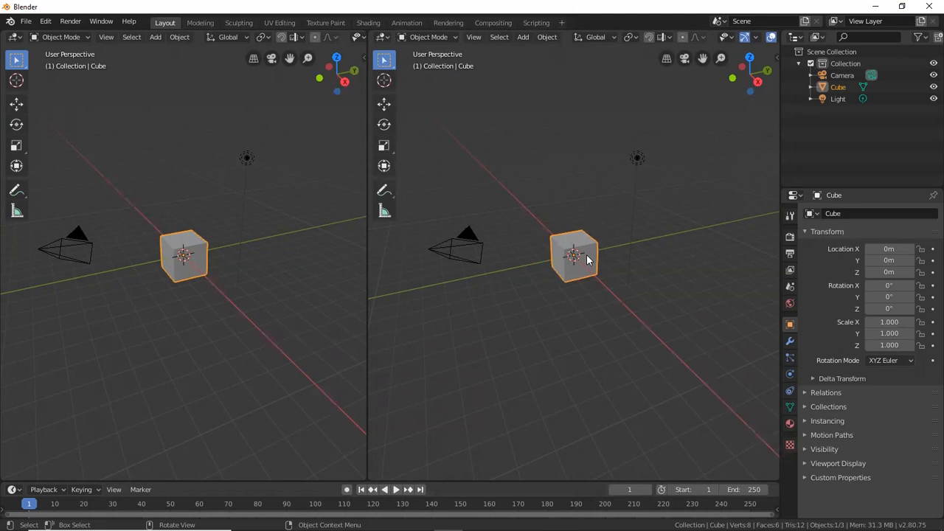
key(Delete)
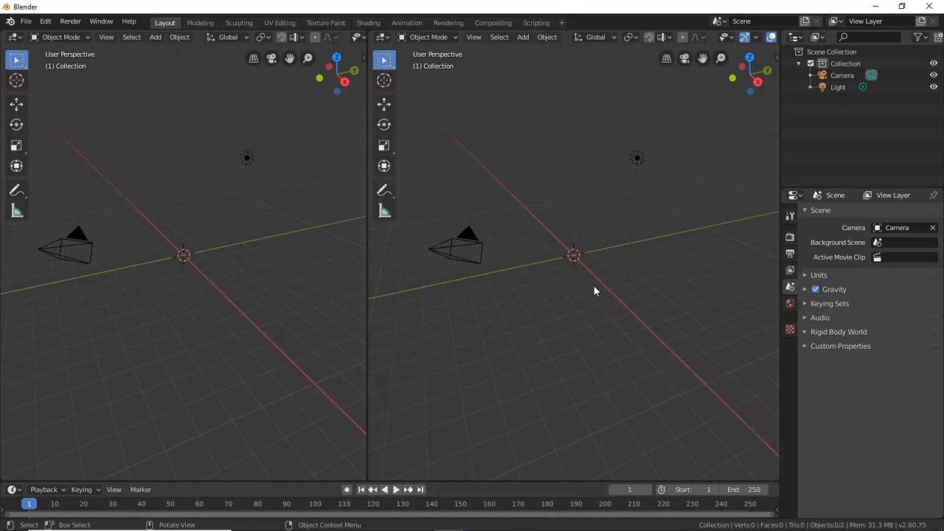
Load denah rumah.JPG as a background image aligned to the top orthographic view of the second viewport.
key(KP_1)
key(KP_7)
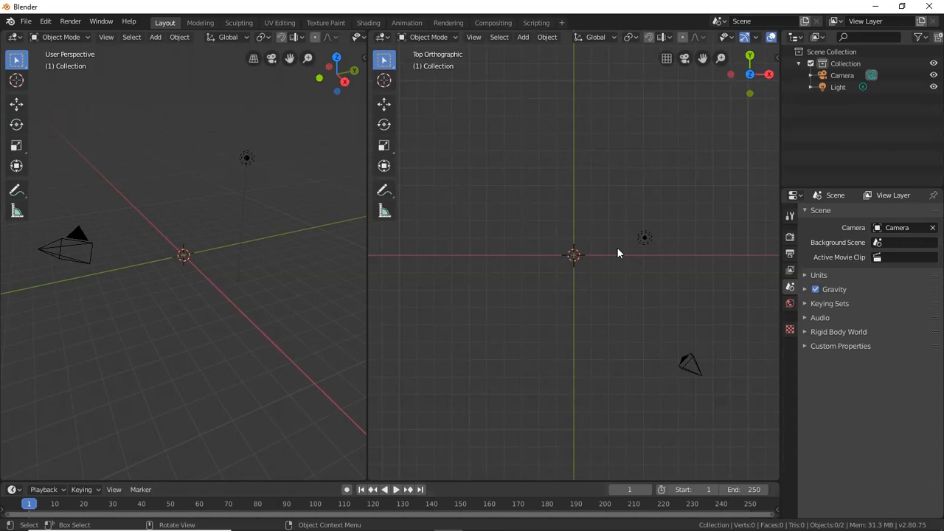
scroll(594, 245, up, 1)
click(522, 38)
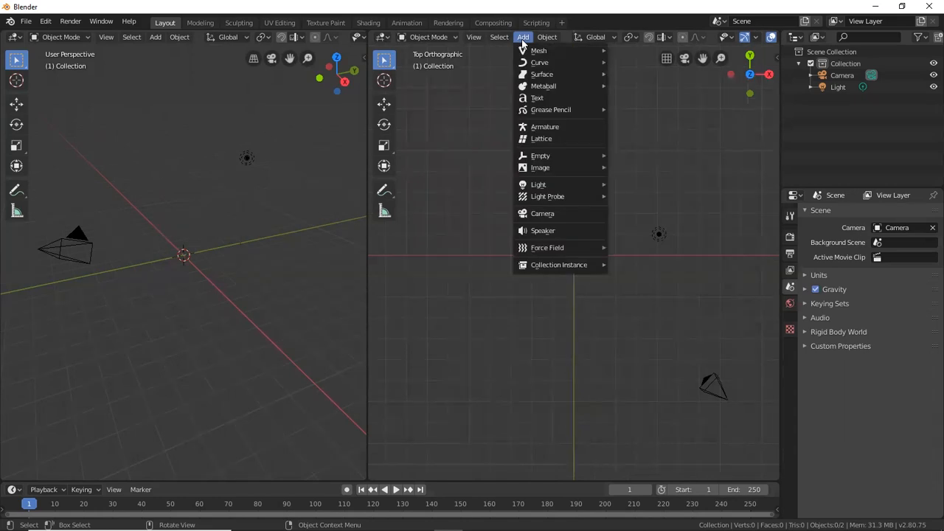
mouse_move(567, 168)
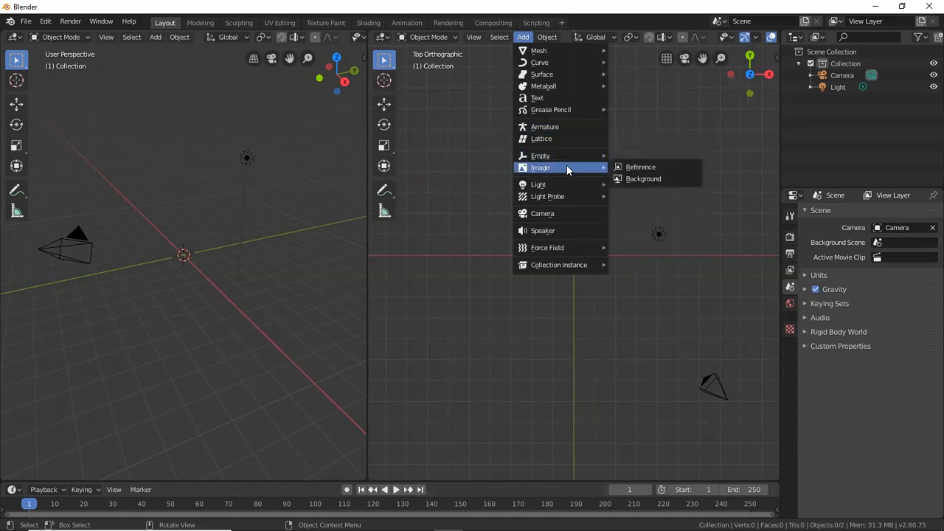
click(680, 179)
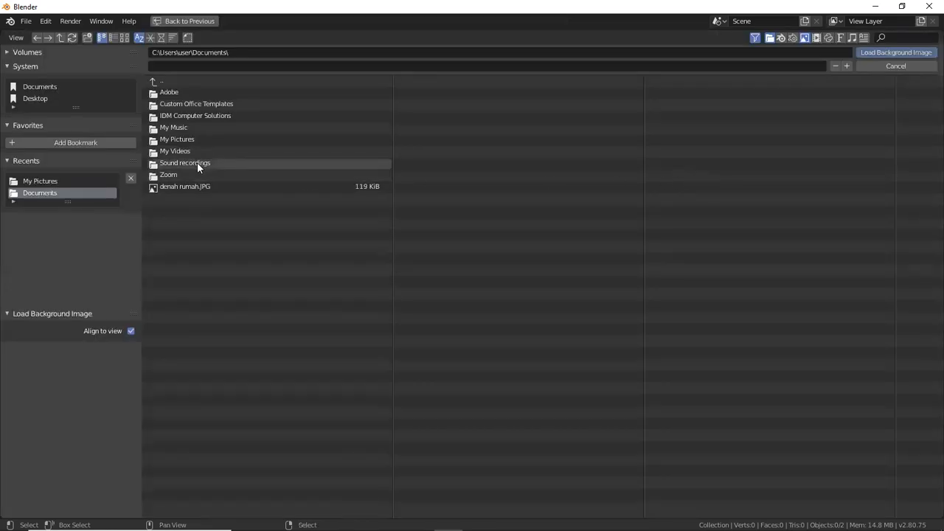
click(197, 187)
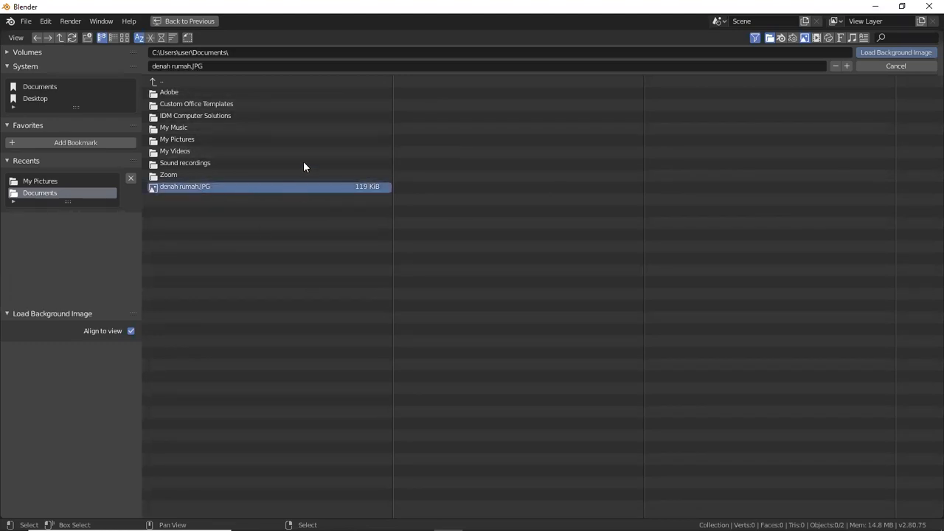
click(905, 52)
Scale the floor plan background image up uniformly to about 1.49.
scroll(576, 257, up, 2)
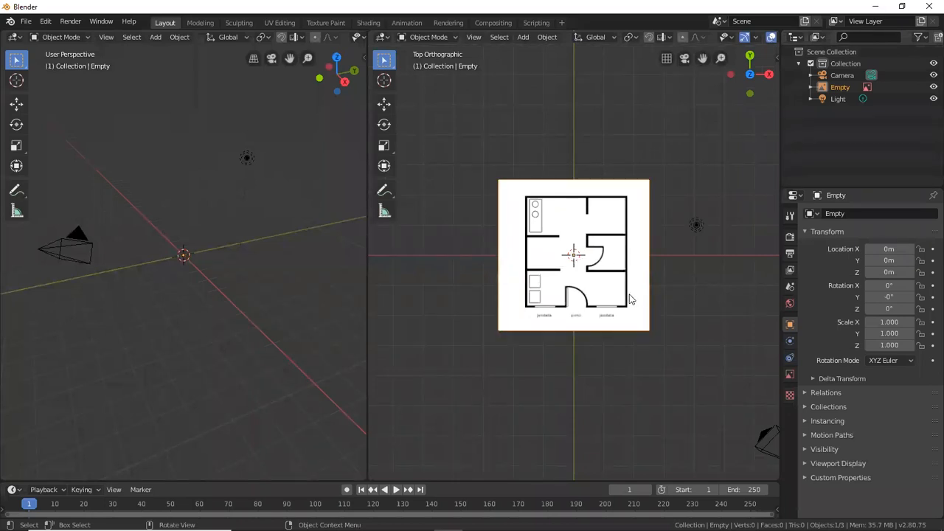
scroll(627, 298, up, 2)
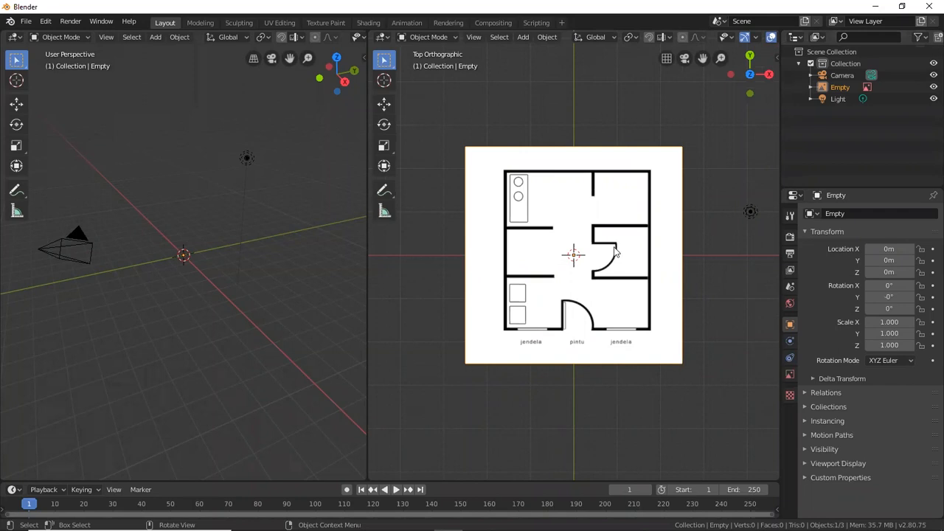
key(s)
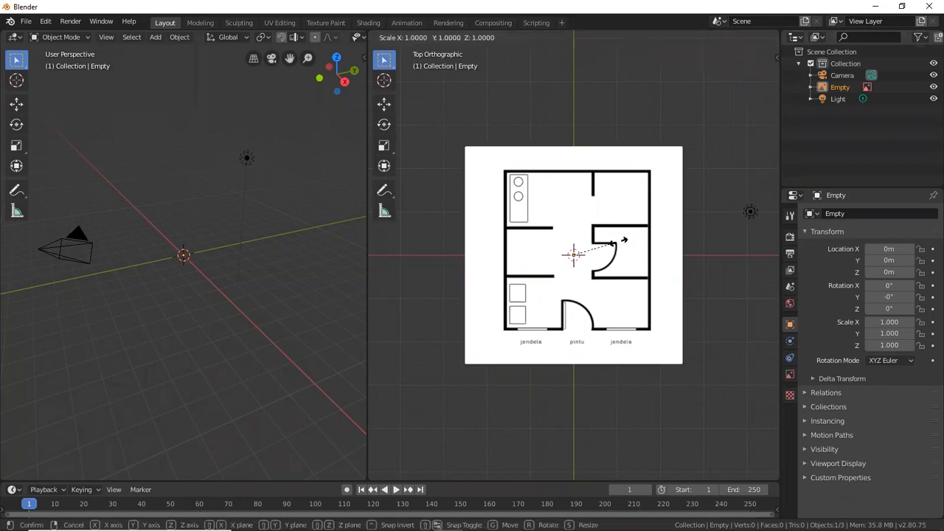
click(634, 225)
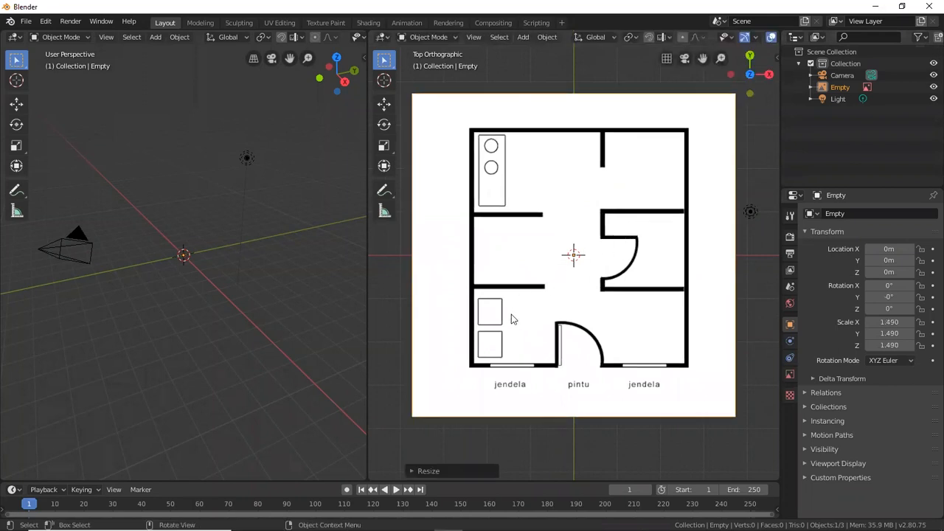
Examine the floor plan's walls, door and windows up close in the top view.
scroll(492, 345, up, 2)
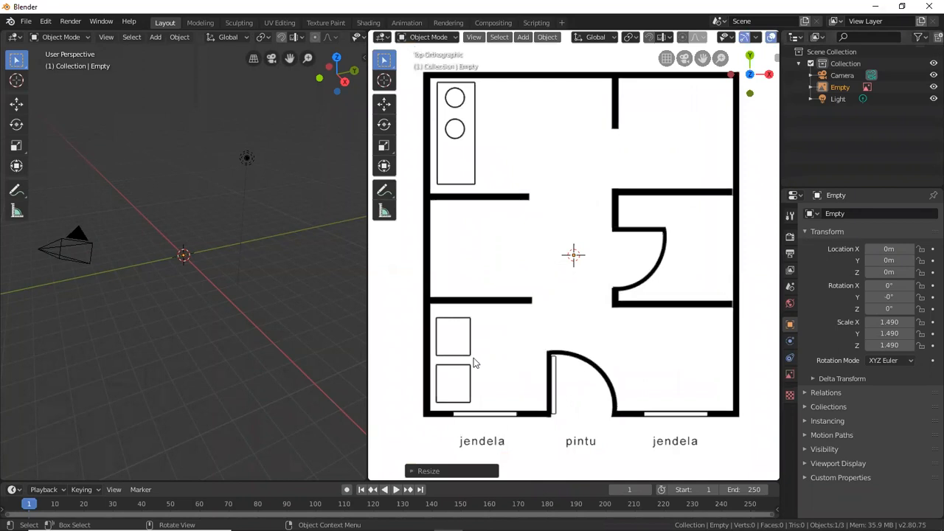
shift+middle_drag(476, 370, 574, 345)
scroll(574, 344, down, 5)
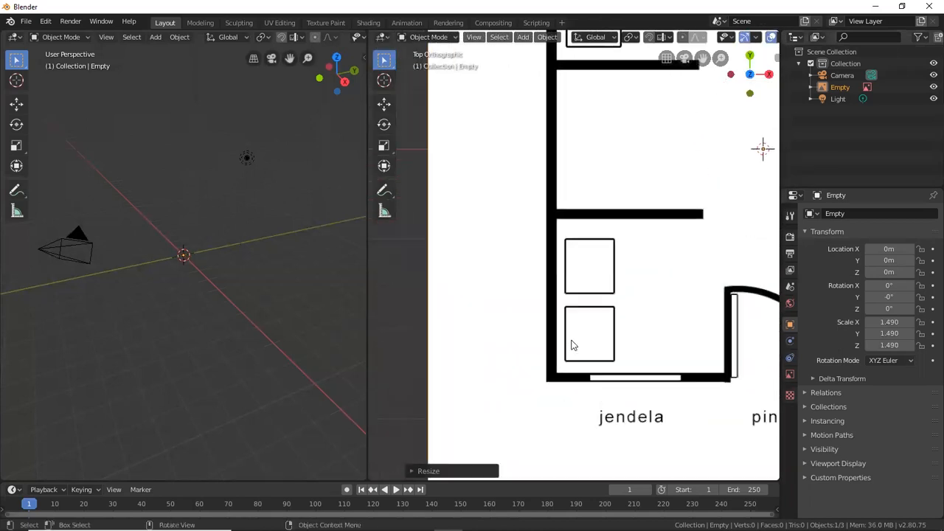
shift+middle_drag(643, 284, 590, 275)
scroll(603, 298, up, 4)
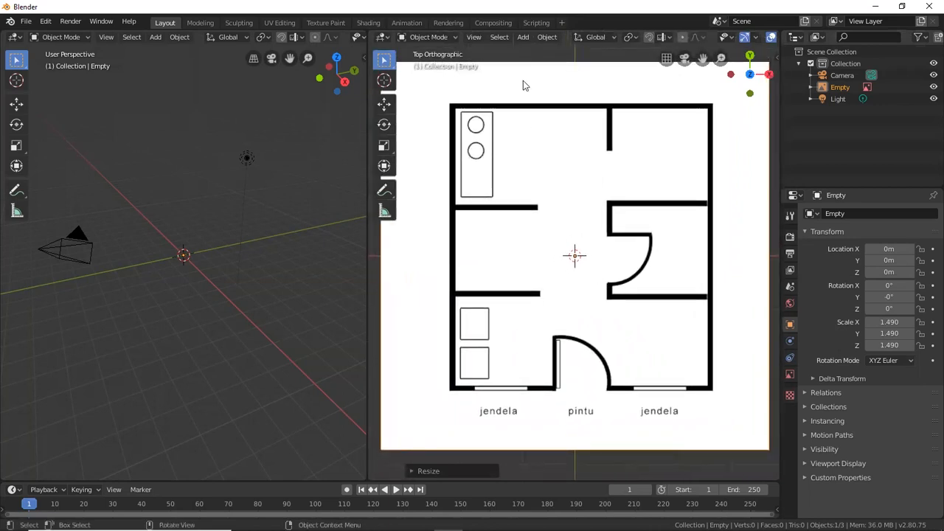
click(523, 37)
mouse_move(578, 51)
click(525, 38)
mouse_move(538, 50)
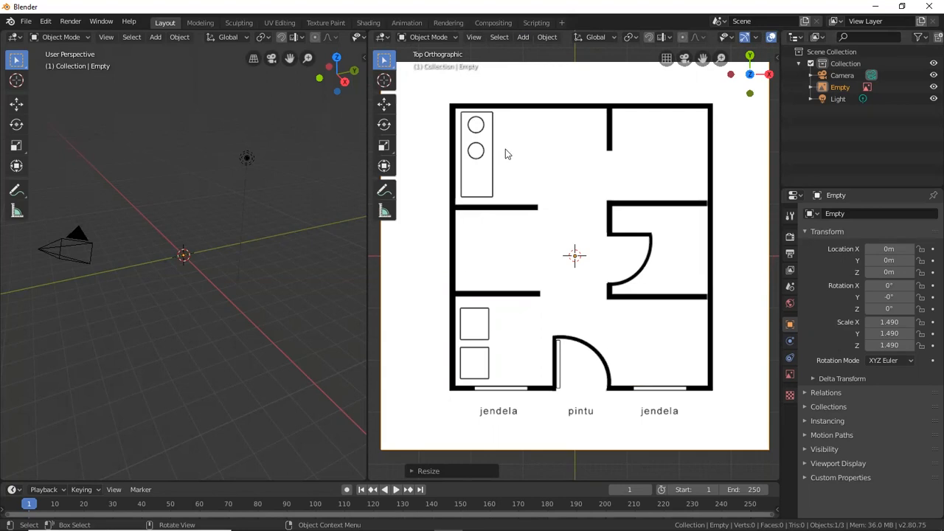
scroll(506, 274, up, 4)
scroll(501, 322, down, 6)
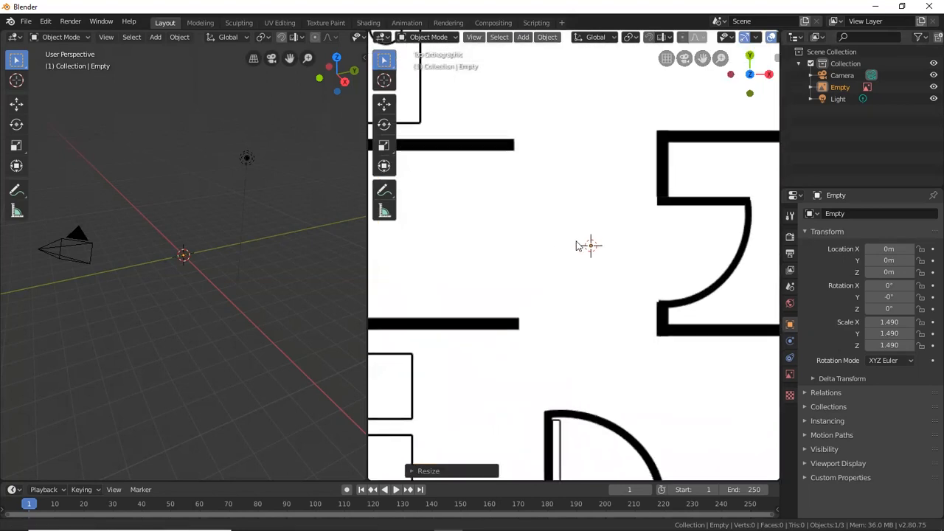
scroll(596, 239, down, 4)
scroll(647, 152, up, 4)
scroll(657, 137, down, 4)
shift+middle_drag(659, 141, 630, 191)
scroll(629, 192, up, 3)
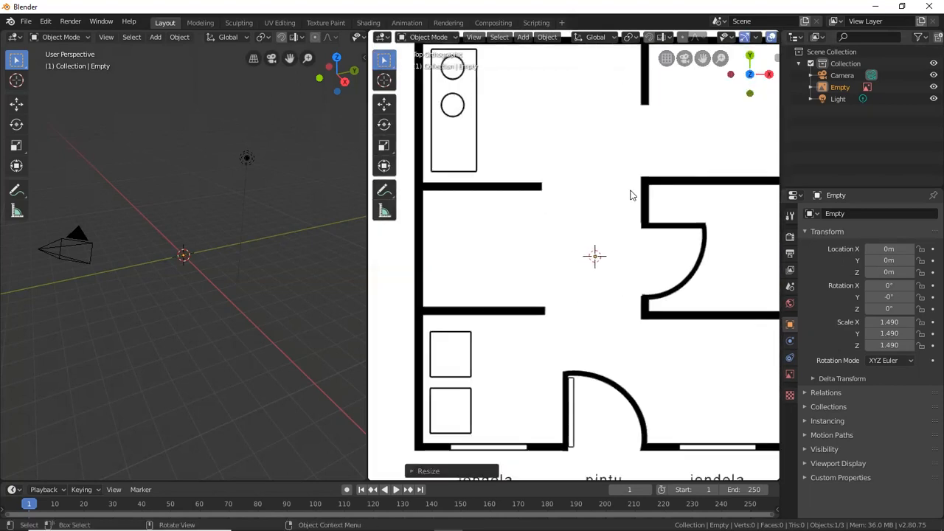
scroll(630, 195, down, 2)
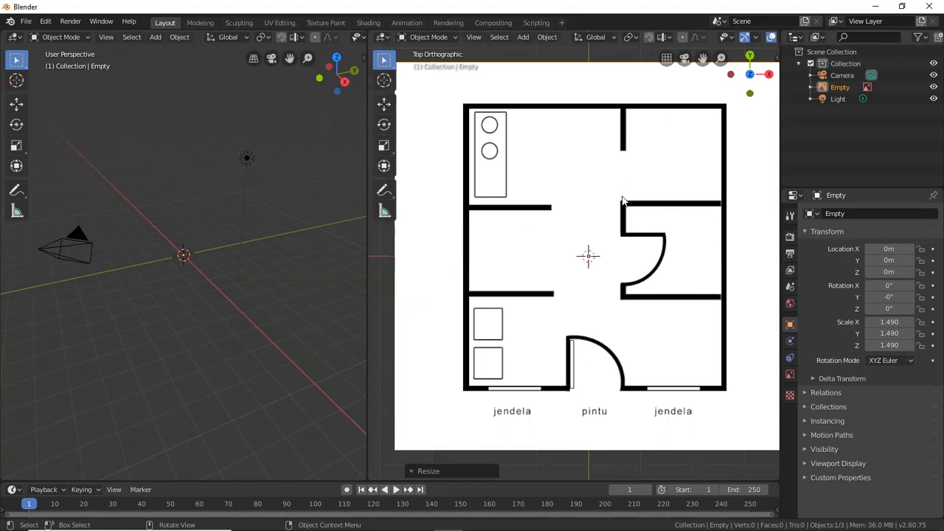
scroll(602, 209, up, 2)
scroll(601, 211, down, 2)
scroll(599, 213, up, 3)
scroll(597, 213, down, 4)
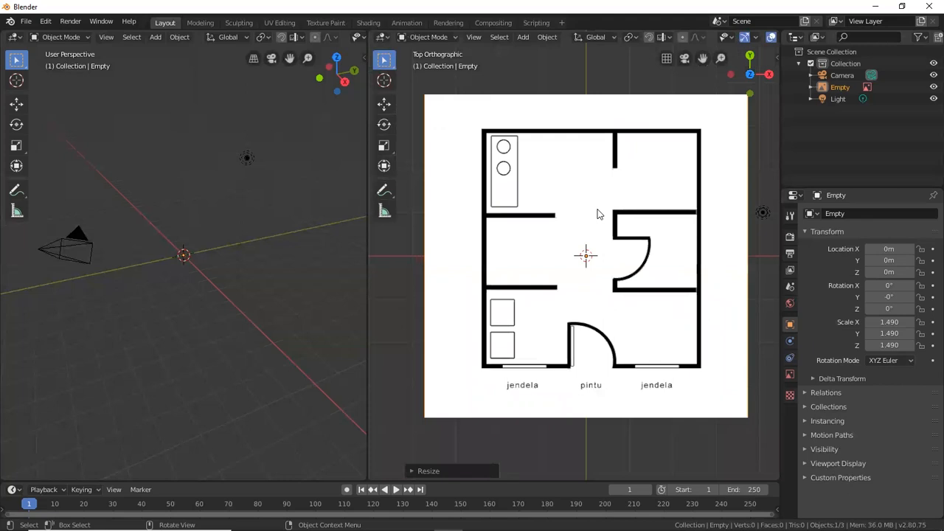
scroll(597, 216, up, 3)
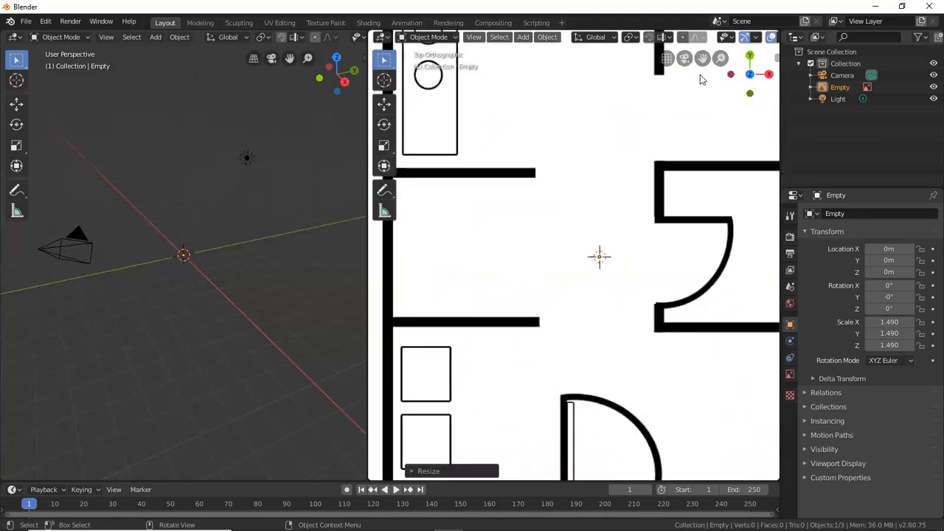
shift+middle_drag(538, 298, 617, 132)
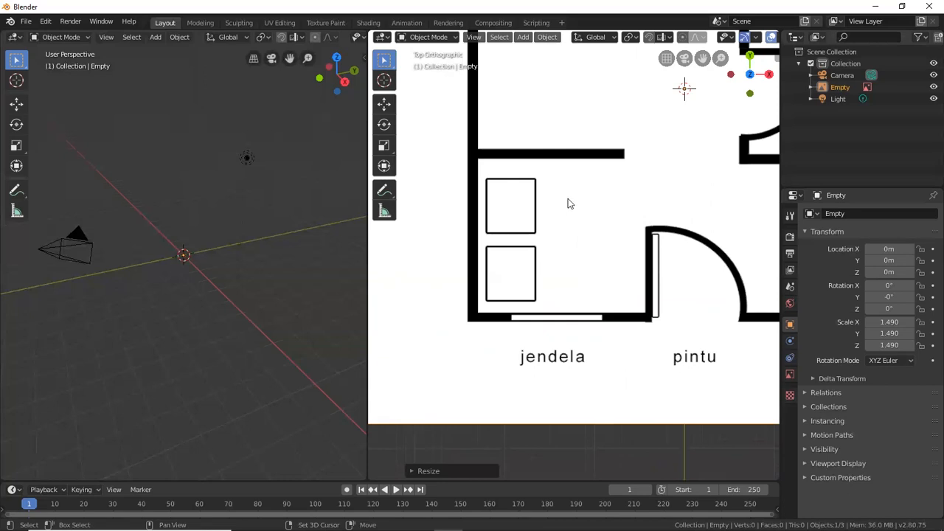
shift+middle_drag(568, 202, 620, 226)
shift+middle_drag(680, 209, 504, 376)
shift+middle_drag(545, 194, 483, 339)
shift+middle_drag(707, 301, 604, 160)
shift+middle_drag(524, 306, 778, 144)
shift+middle_drag(374, 120, 392, 78)
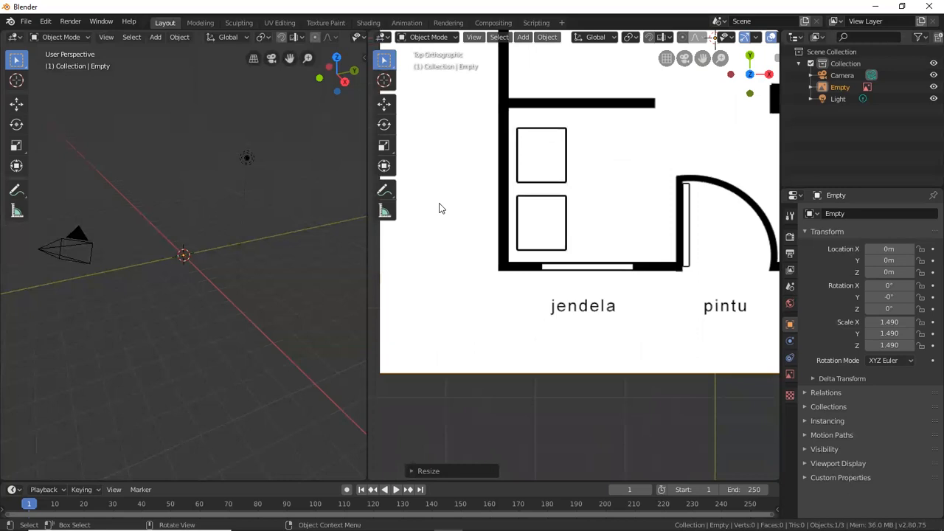
click(522, 37)
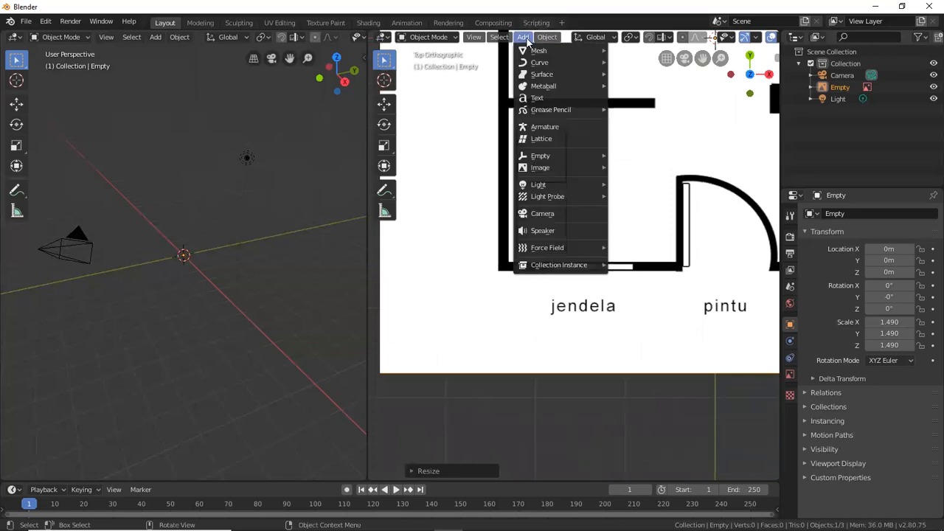
mouse_move(573, 49)
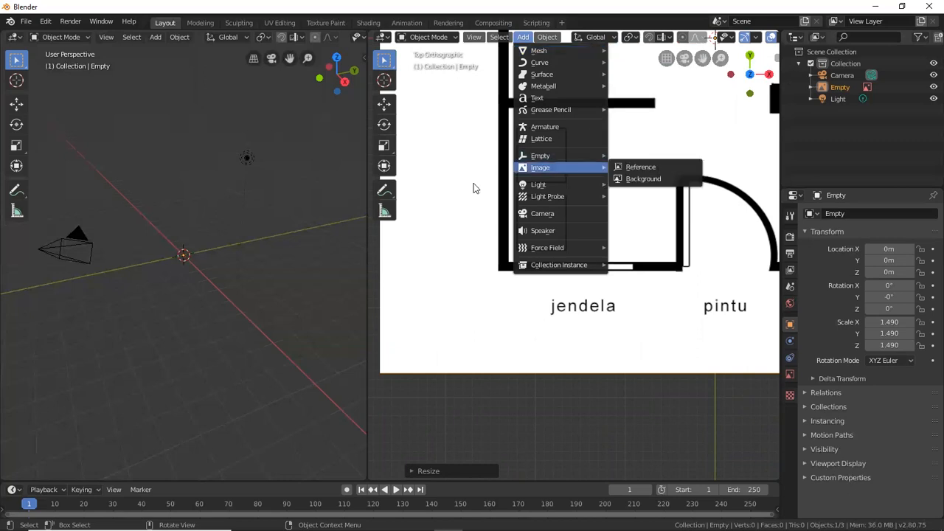
mouse_move(560, 196)
click(642, 197)
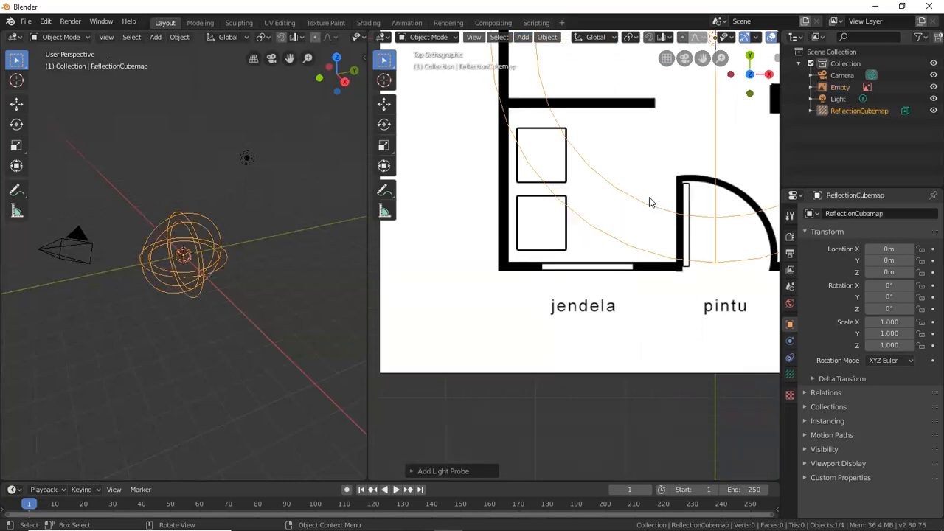
key(ctrl+z)
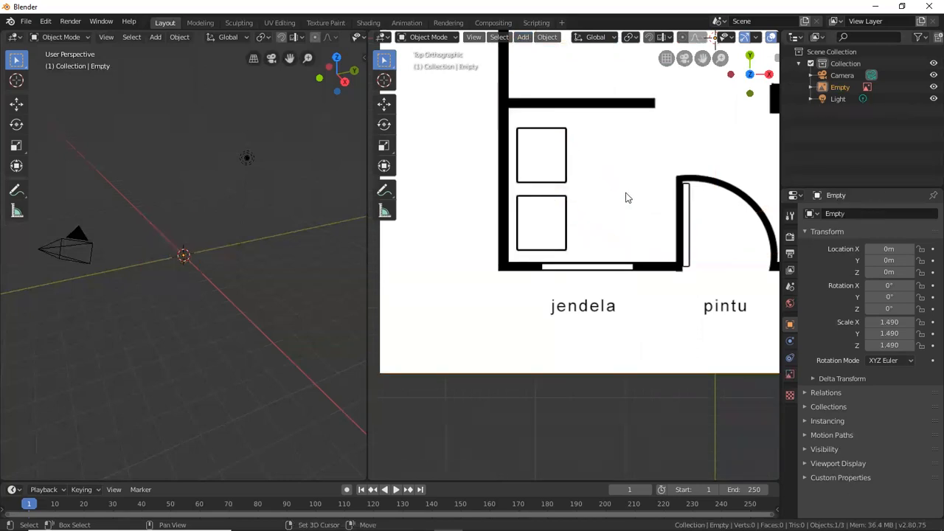
Add a mesh plane at the origin and scale it down uniformly to about 0.088.
key(shift+a)
mouse_move(602, 191)
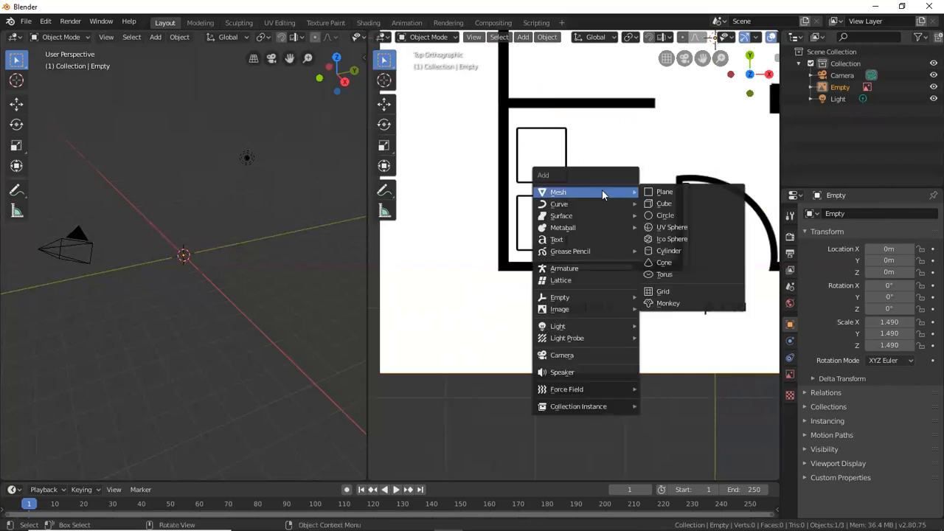
click(666, 193)
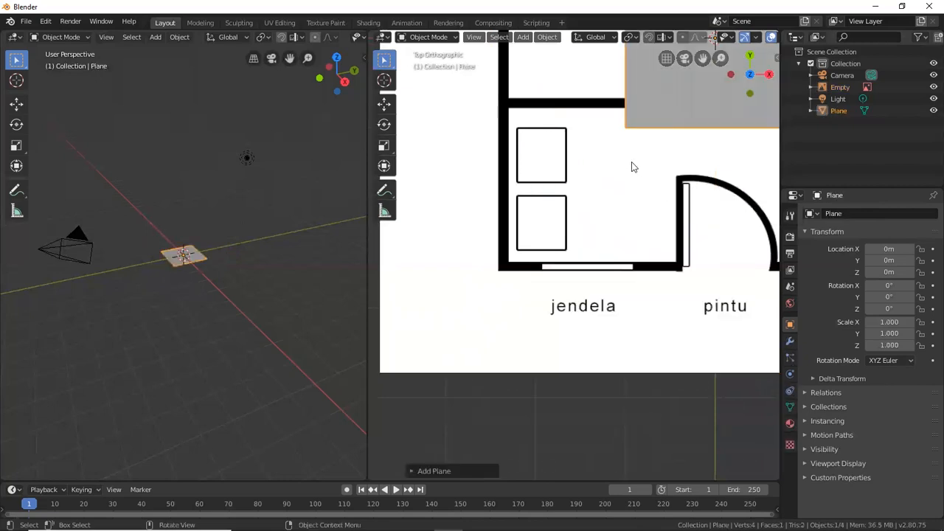
scroll(631, 166, down, 4)
scroll(653, 145, up, 3)
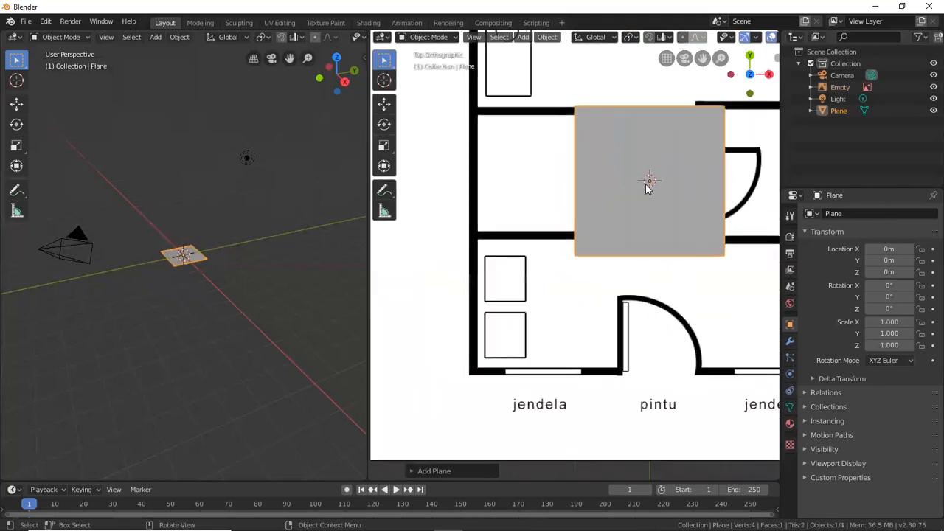
key(s)
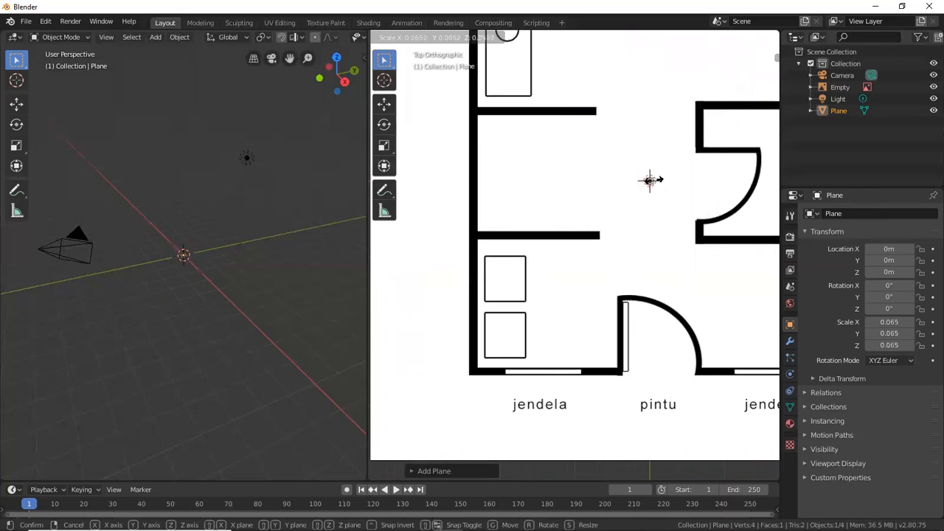
click(650, 182)
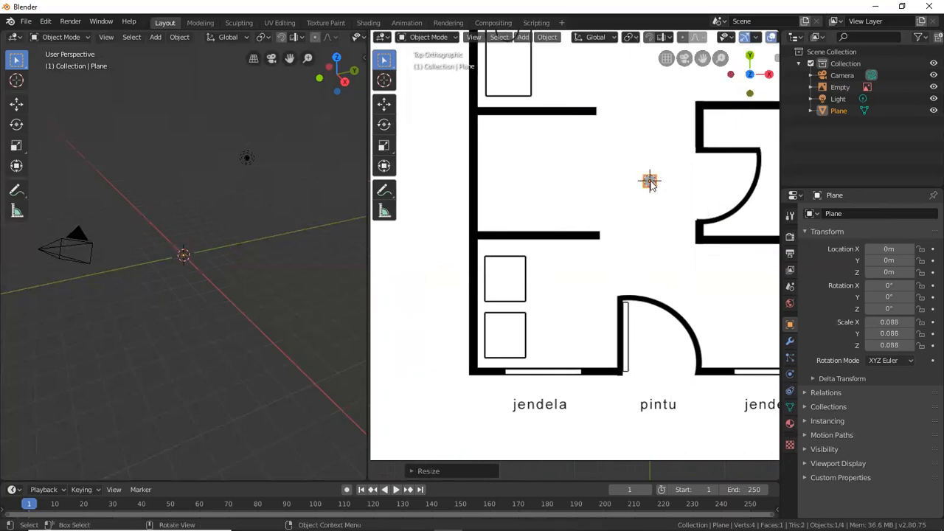
Move the small plane onto the floor plan's lower-left outer wall corner, at about X -2.33 m, Y -2.56 m.
key(g)
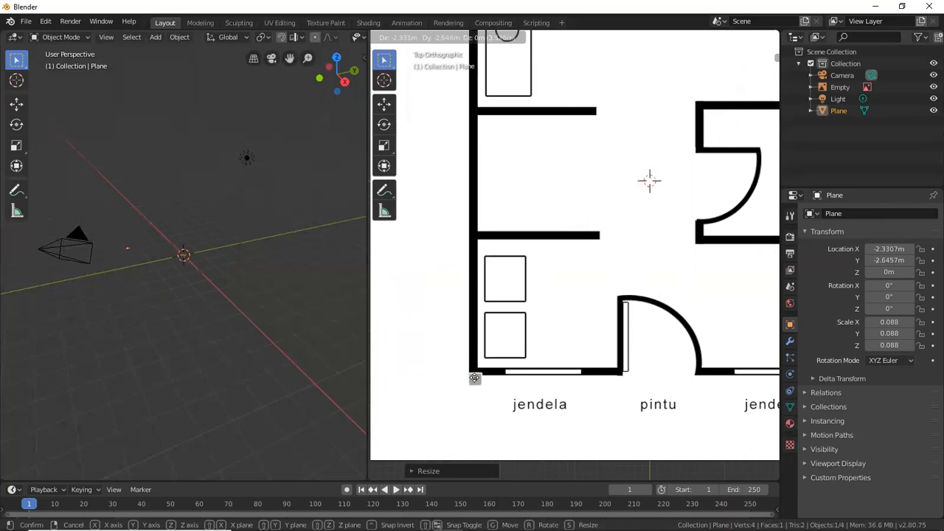
click(474, 379)
scroll(468, 384, up, 5)
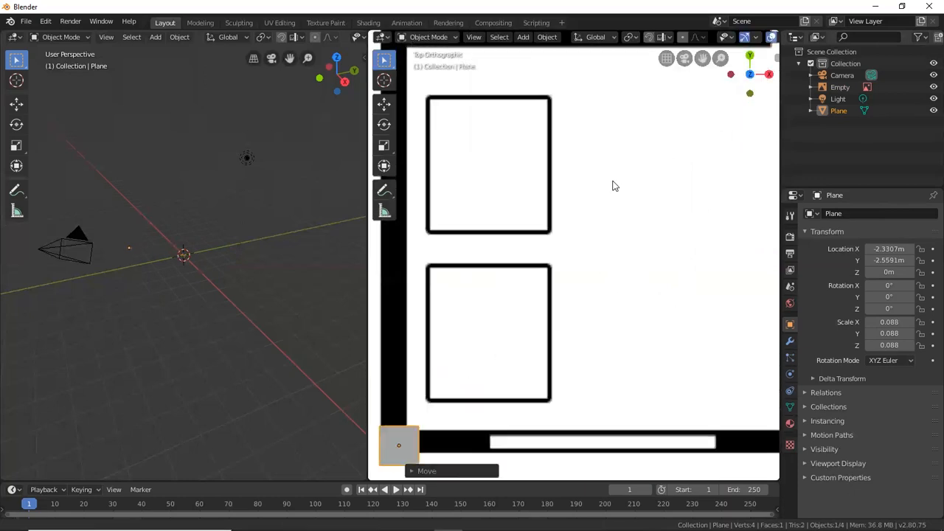
shift+middle_drag(615, 186, 712, 33)
scroll(514, 301, up, 2)
shift+middle_drag(486, 302, 606, 252)
scroll(594, 227, up, 2)
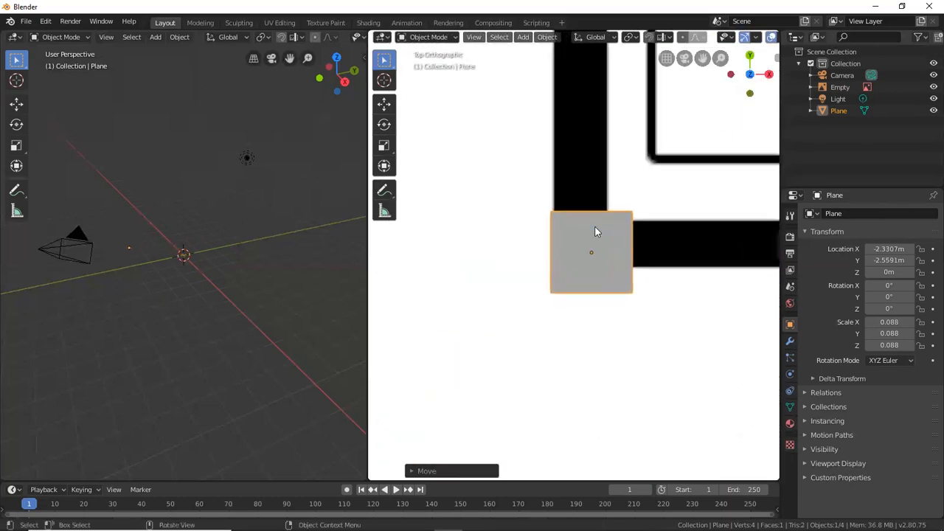
Scale the small plane down uniformly to about 0.061 and move it onto the wall corner at about X -2.352 m, Y -2.54 m.
scroll(594, 227, up, 1)
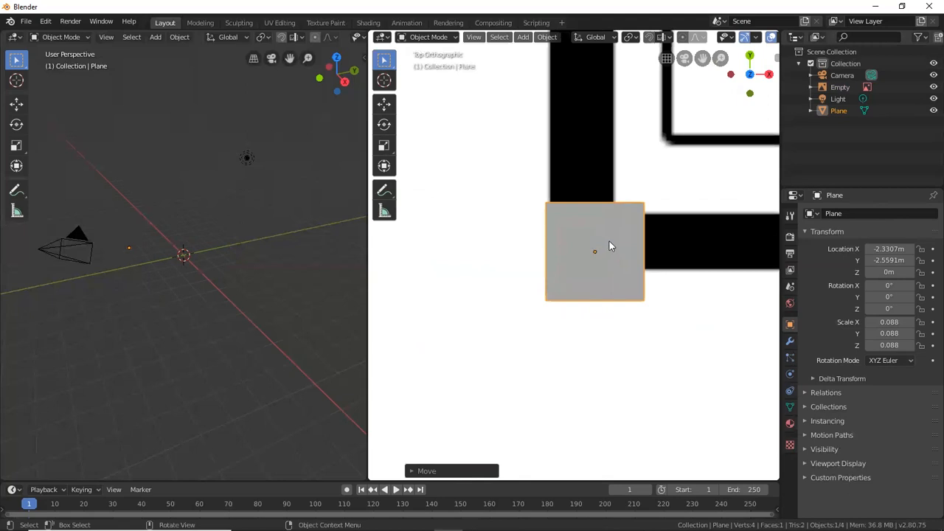
key(s)
click(608, 242)
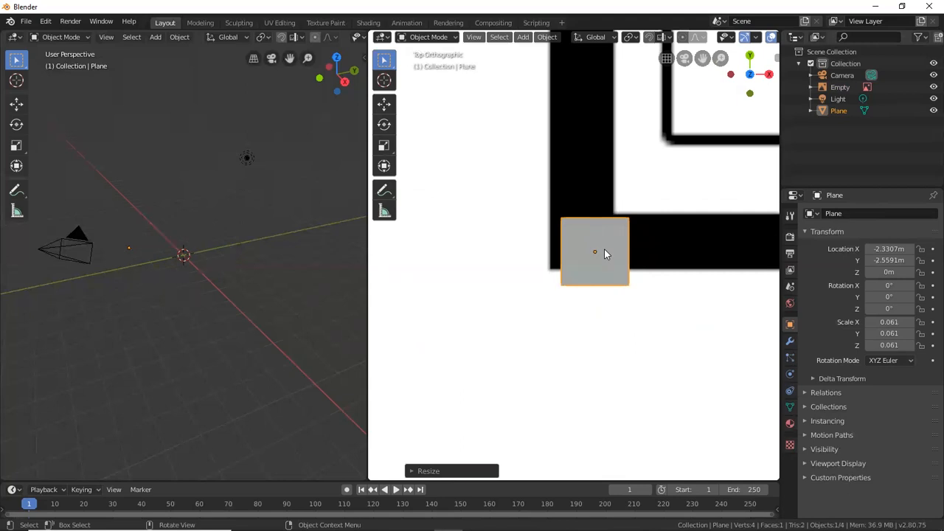
key(g)
click(592, 242)
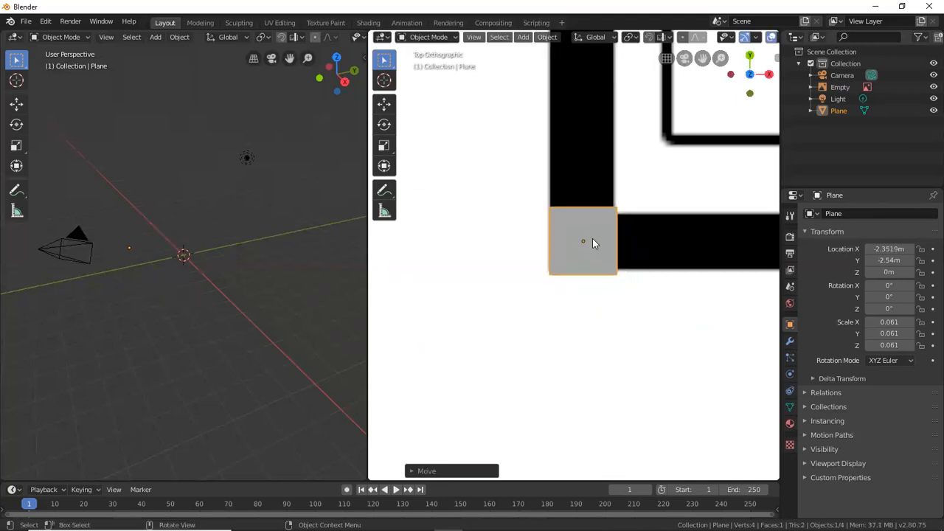
Shrink the plane uniformly to about 0.054 and align it with the outer wall corner at about X -2.357 m, Y -2.538 m.
key(g)
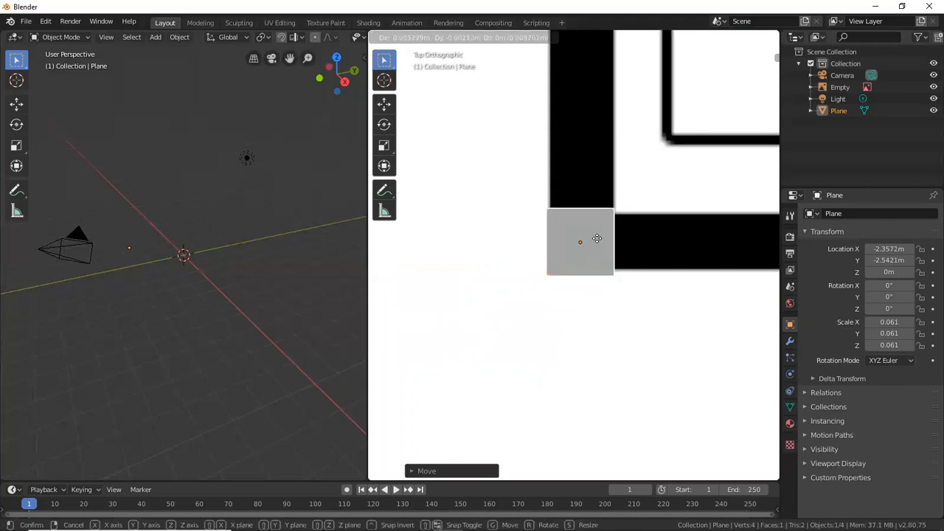
click(606, 241)
key(s)
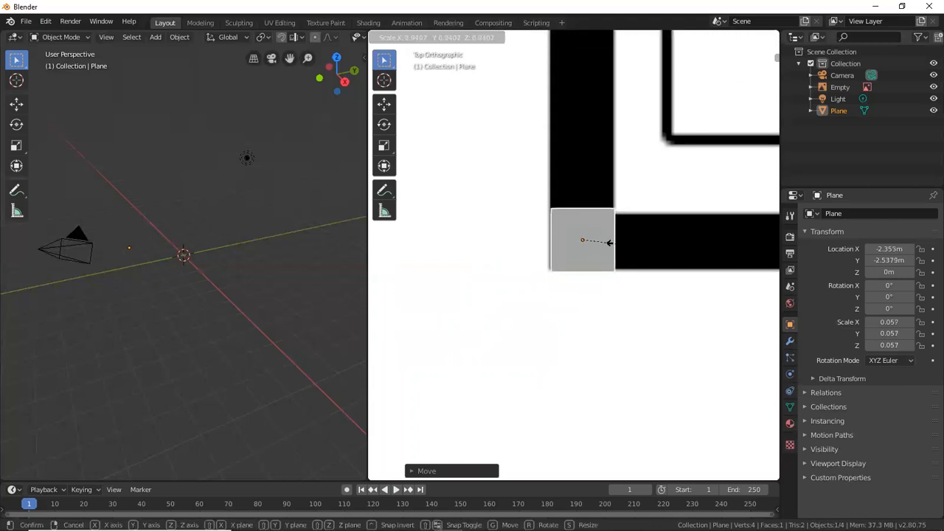
click(613, 247)
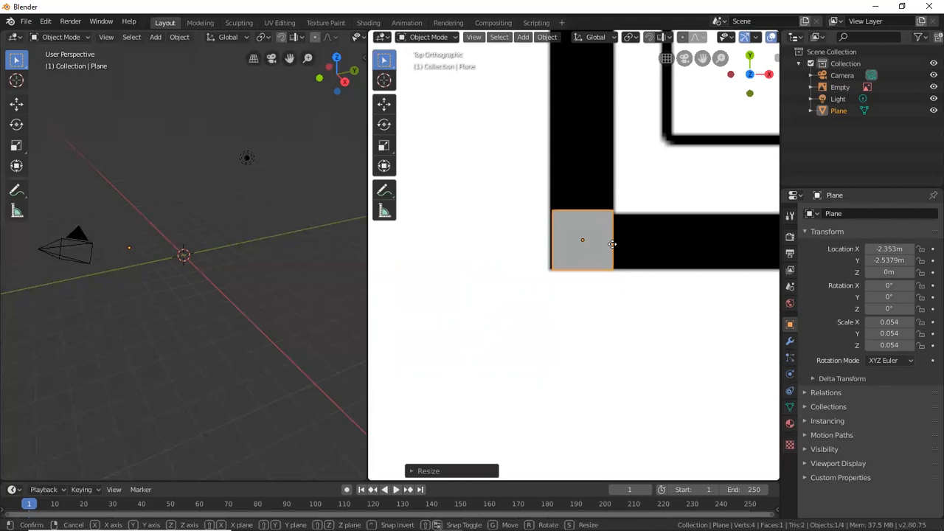
key(g)
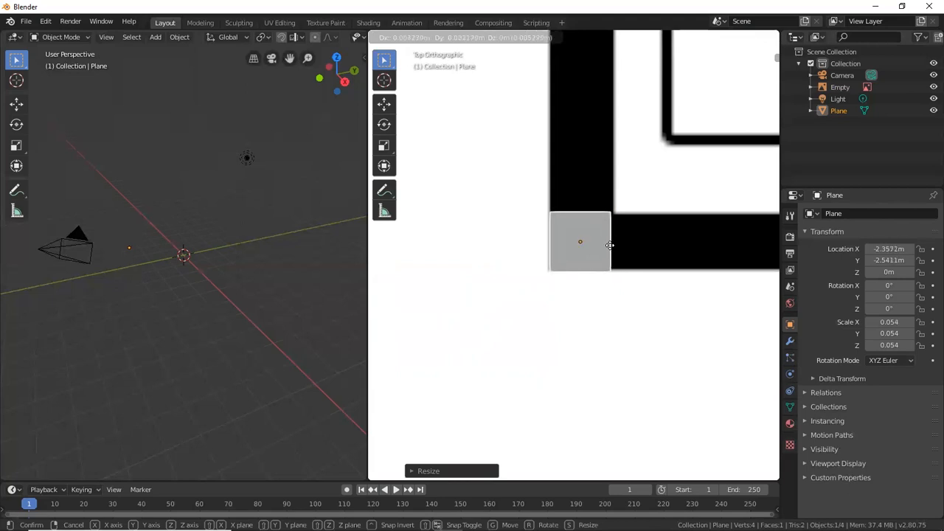
click(610, 249)
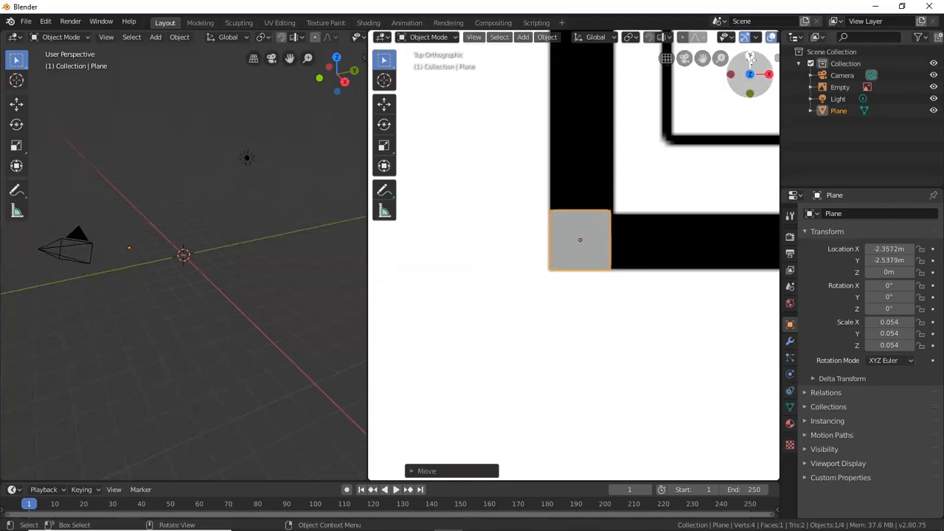
Scale the plane along Y to about 0.049 and move it to about Y -2.541 m to match the horizontal wall's thickness.
key(s)
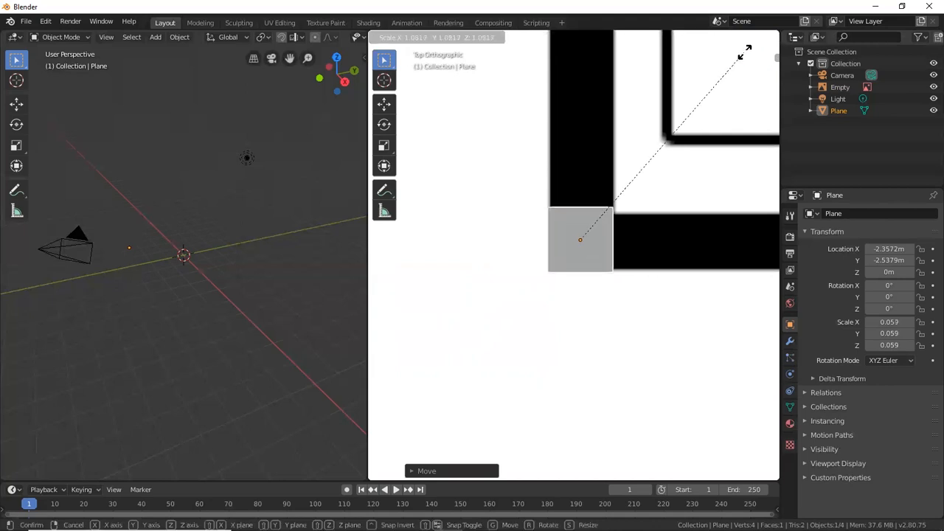
click(704, 82)
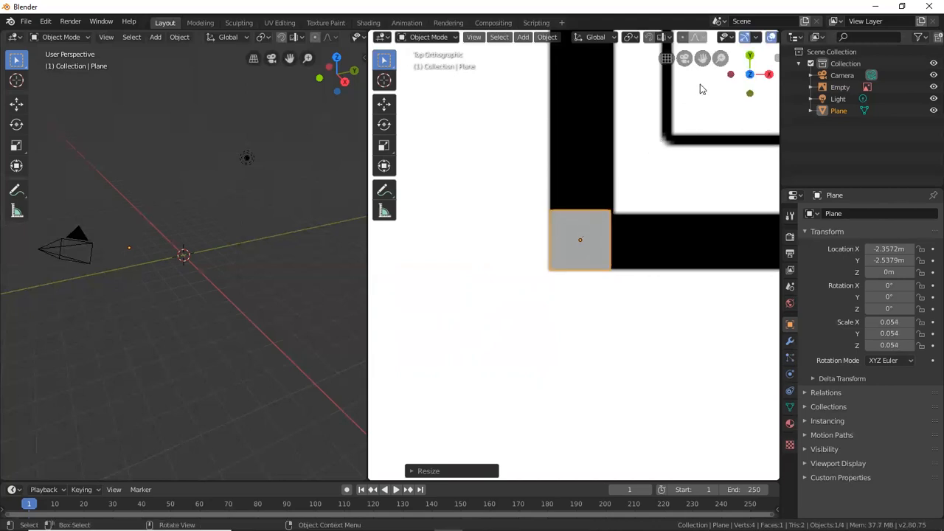
key(s)
key(y)
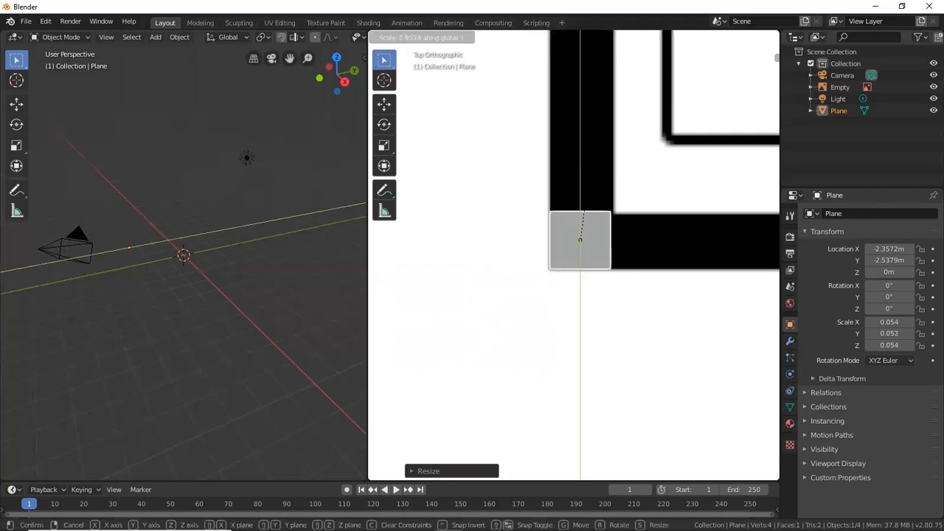
click(590, 168)
key(g)
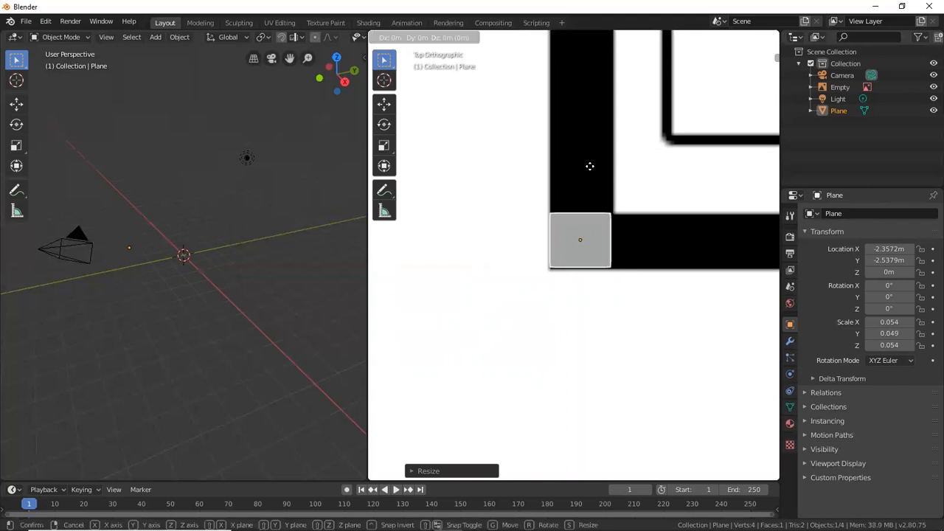
click(590, 170)
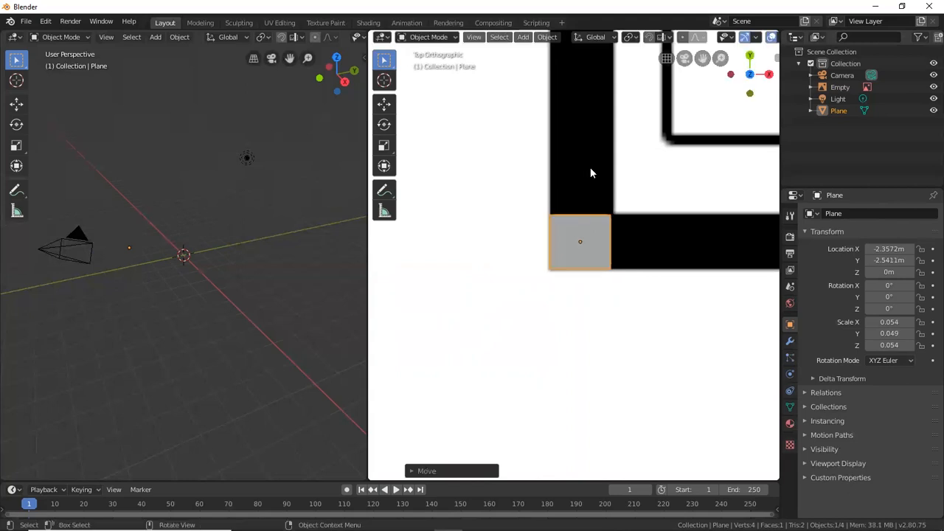
Enter Edit Mode on the corner plane in the top view.
scroll(590, 171, down, 4)
scroll(590, 172, down, 6)
shift+middle_drag(601, 165, 610, 209)
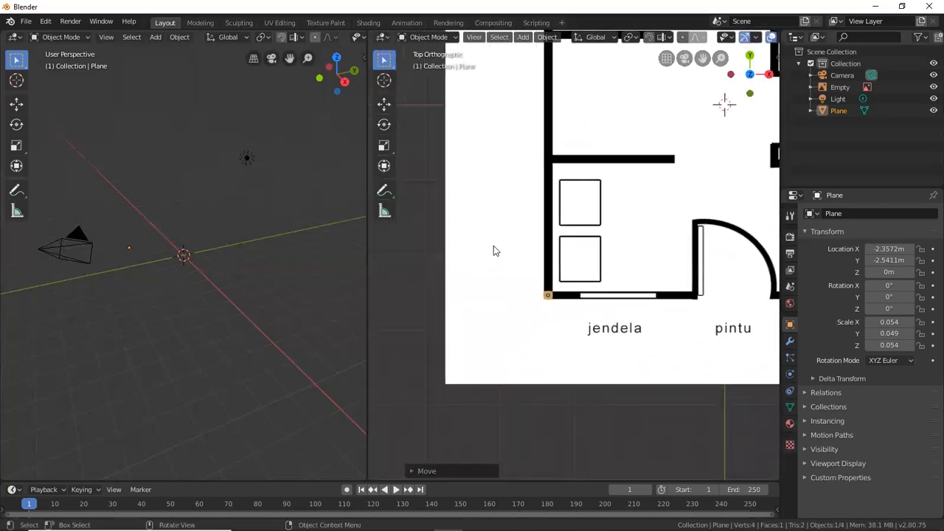
scroll(524, 213, up, 5)
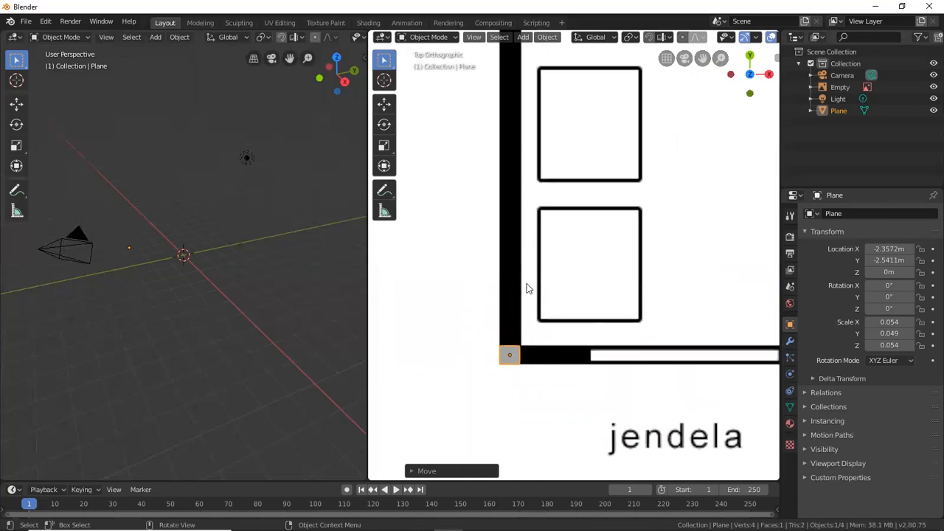
scroll(527, 288, up, 2)
shift+middle_drag(526, 290, 569, 268)
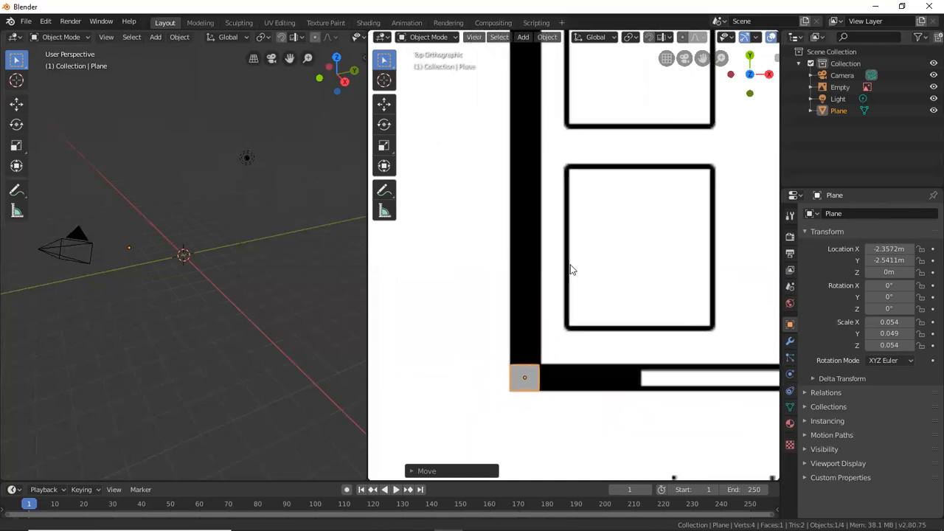
click(433, 37)
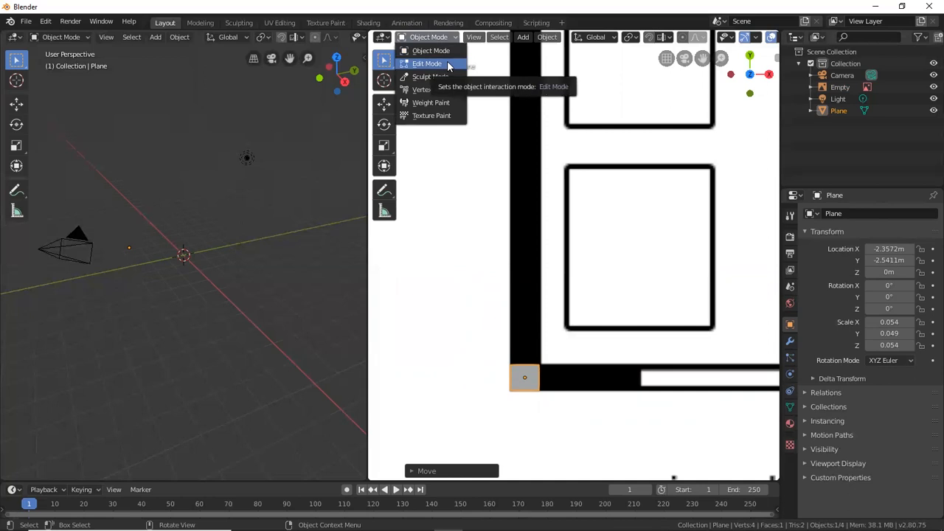
click(446, 64)
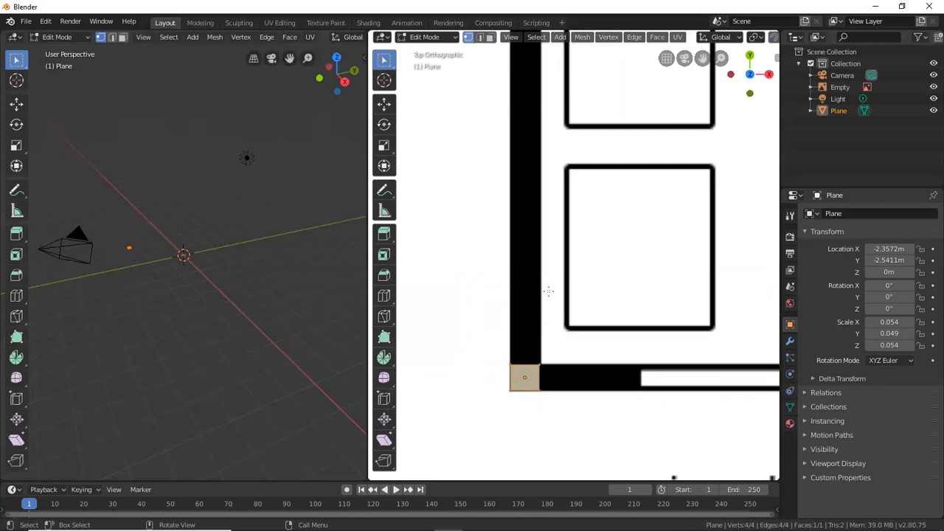
Try the edge and face selection modes on the plane and return to vertex selection.
scroll(544, 274, up, 1)
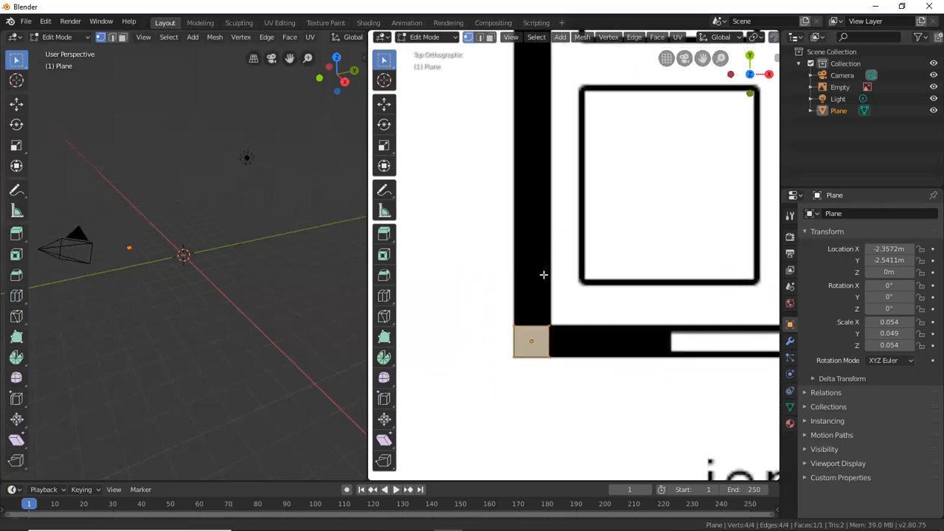
shift+middle_drag(543, 273, 516, 272)
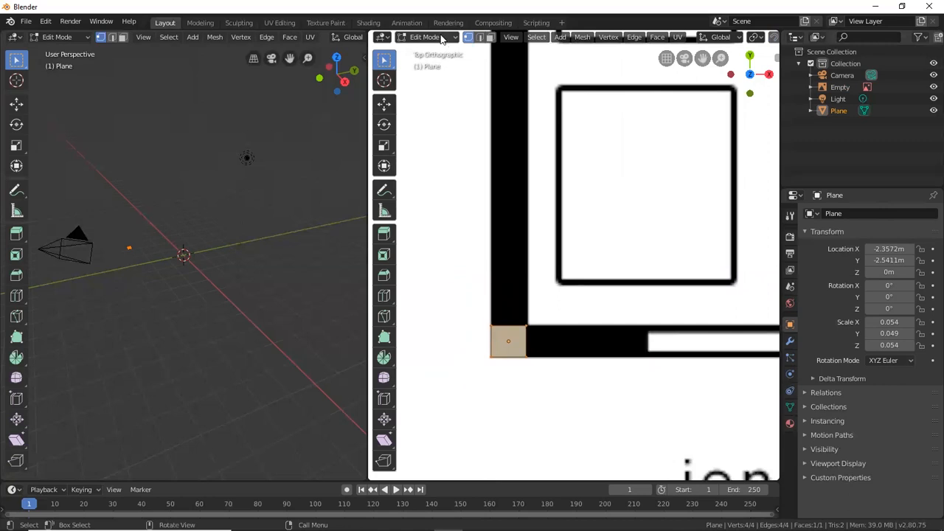
click(480, 37)
click(489, 39)
click(466, 39)
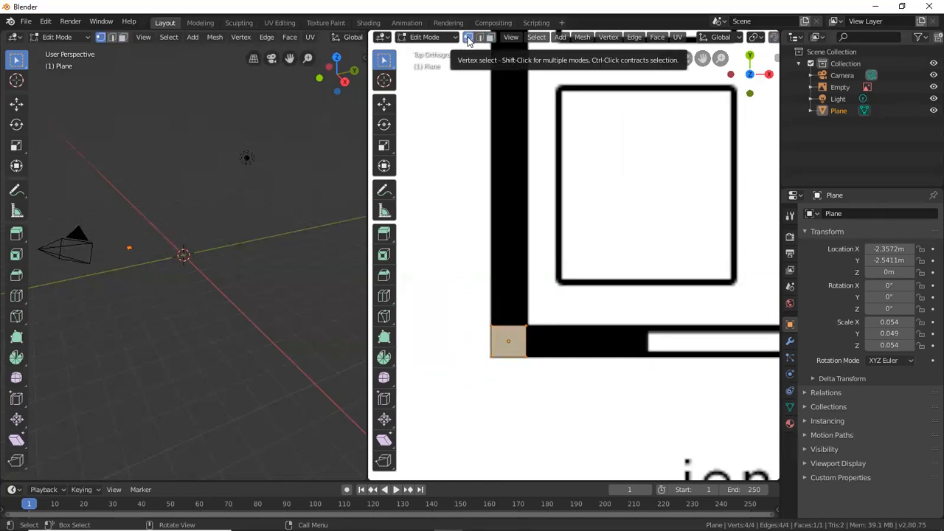
click(480, 38)
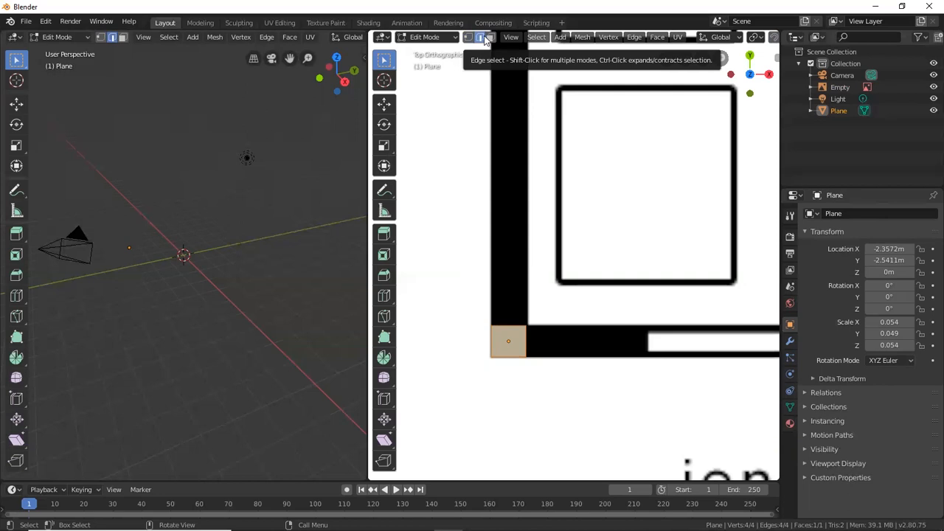
click(489, 38)
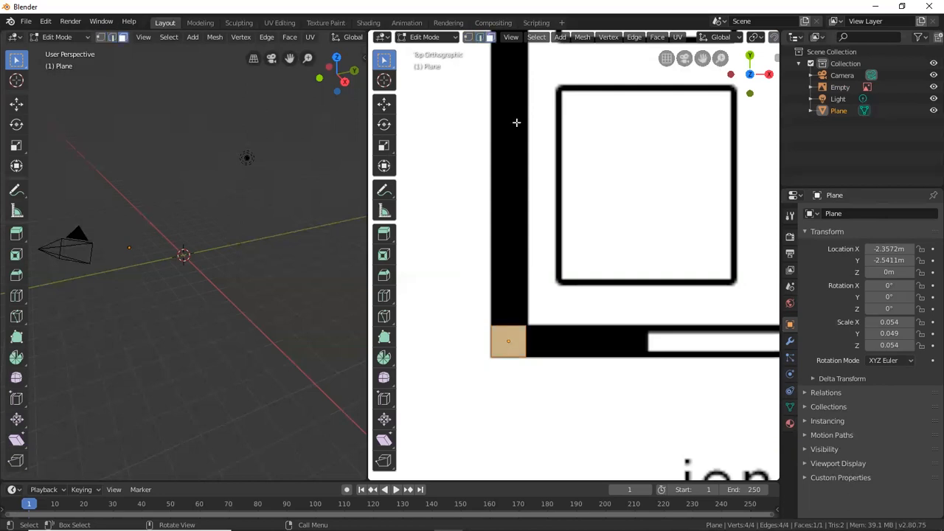
key(1)
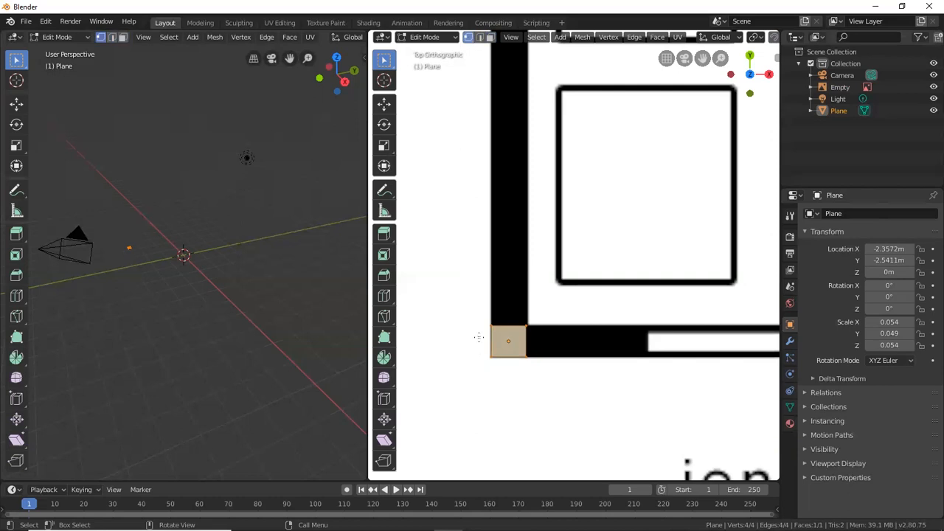
Select in turn the plane's upper-left vertex, upper edge and whole face, each in its matching selection mode.
click(491, 324)
click(479, 38)
click(514, 331)
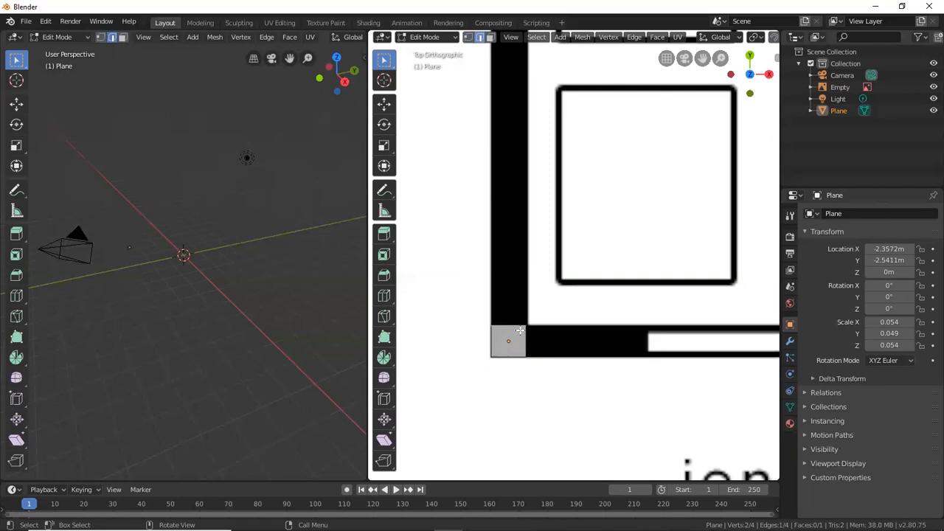
click(490, 36)
click(508, 346)
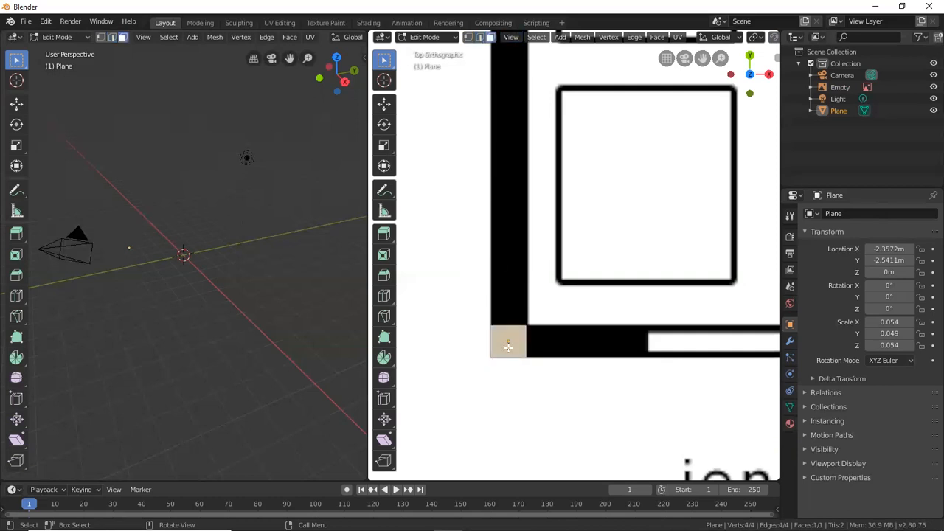
scroll(509, 341, up, 3)
shift+middle_drag(510, 352, 584, 197)
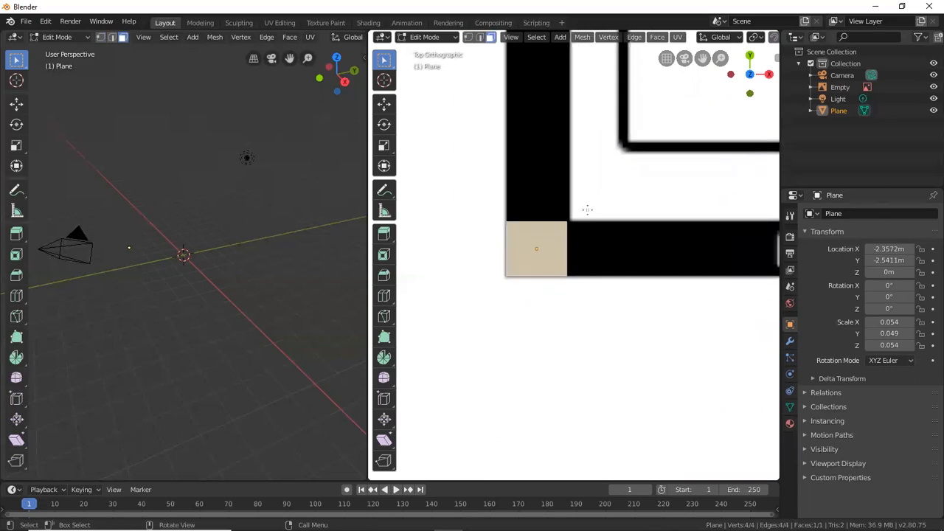
scroll(555, 238, up, 1)
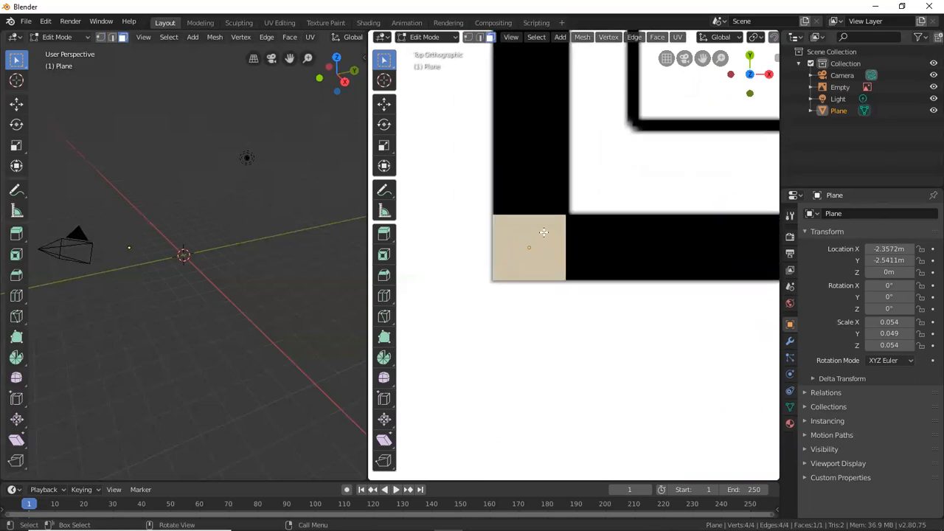
scroll(543, 232, down, 10)
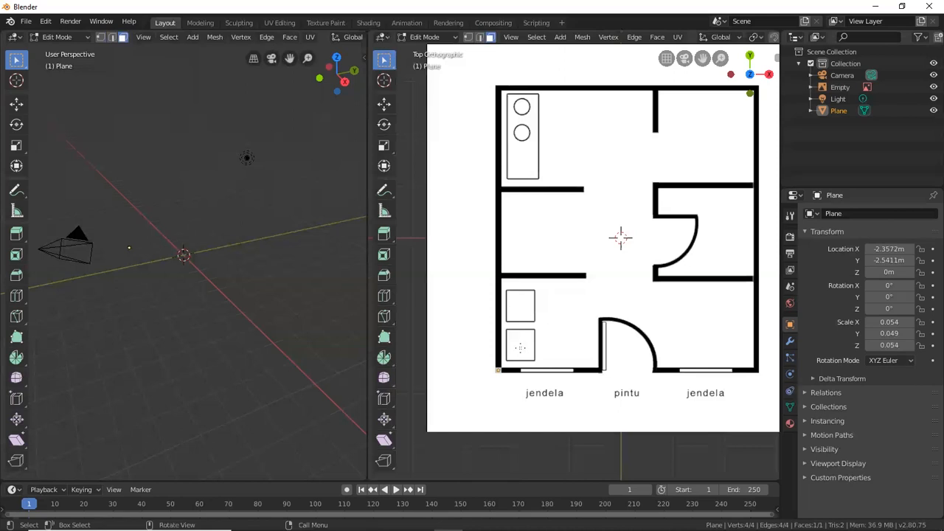
scroll(493, 372, up, 8)
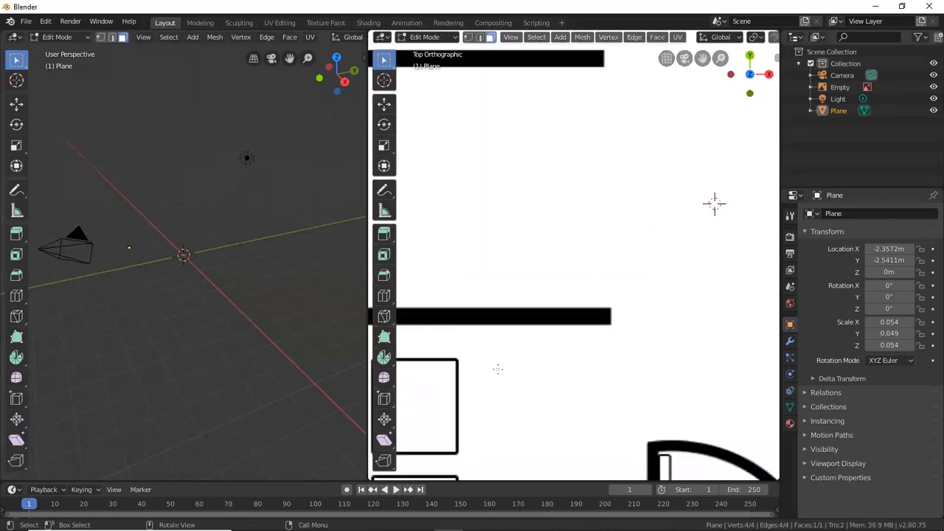
scroll(594, 253, up, 1)
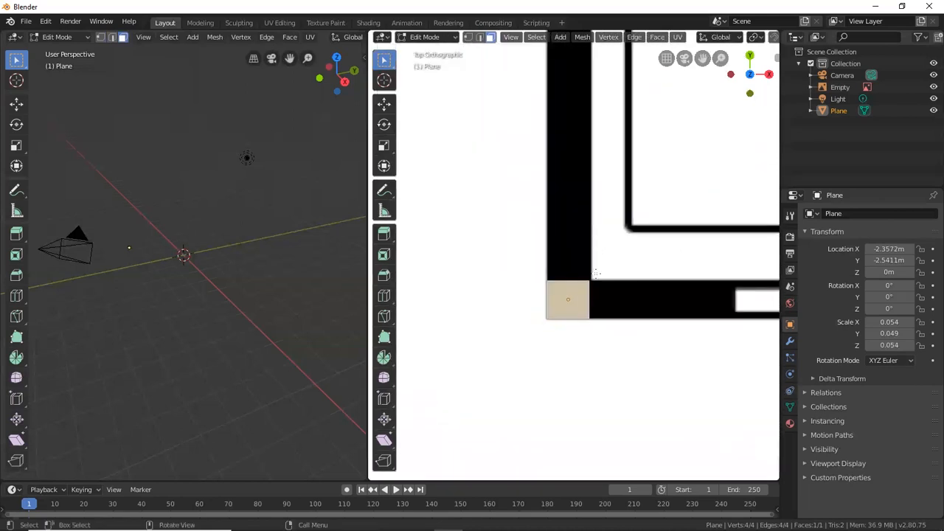
Extrude the plane's upper edge freely along the left outer wall, about 5.28 m in Y and -0.09 m in X.
click(478, 38)
click(577, 281)
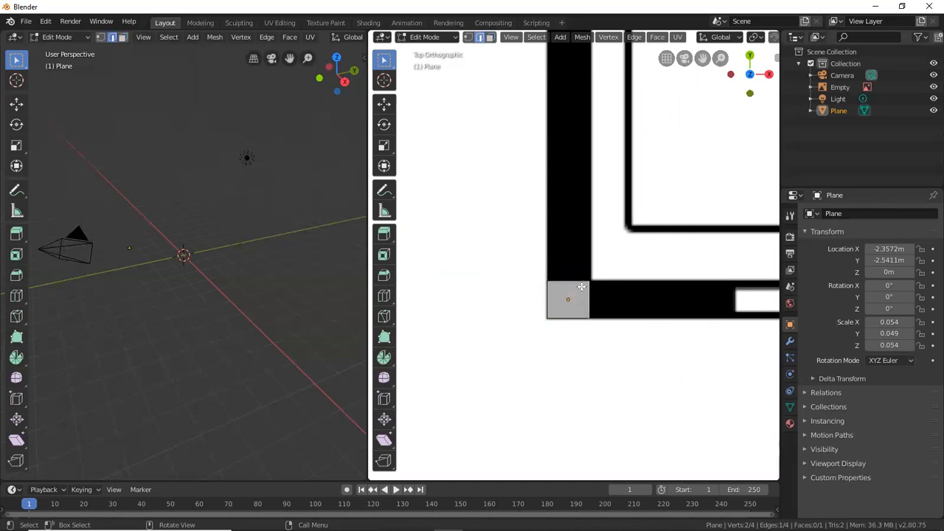
shift+middle_drag(674, 190, 612, 294)
scroll(615, 283, down, 5)
shift+middle_drag(623, 192, 563, 284)
scroll(563, 284, down, 2)
shift+middle_drag(627, 157, 580, 249)
scroll(580, 249, down, 2)
shift+middle_drag(581, 184, 581, 255)
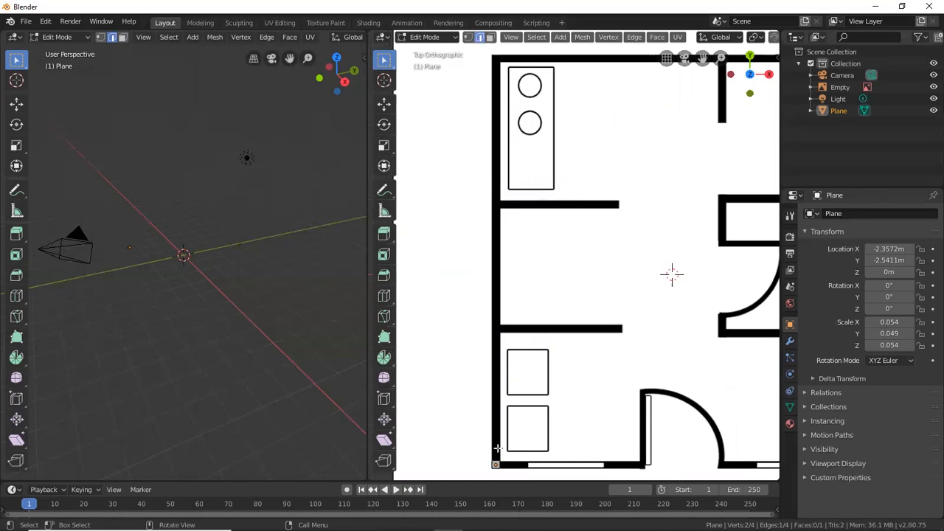
key(e)
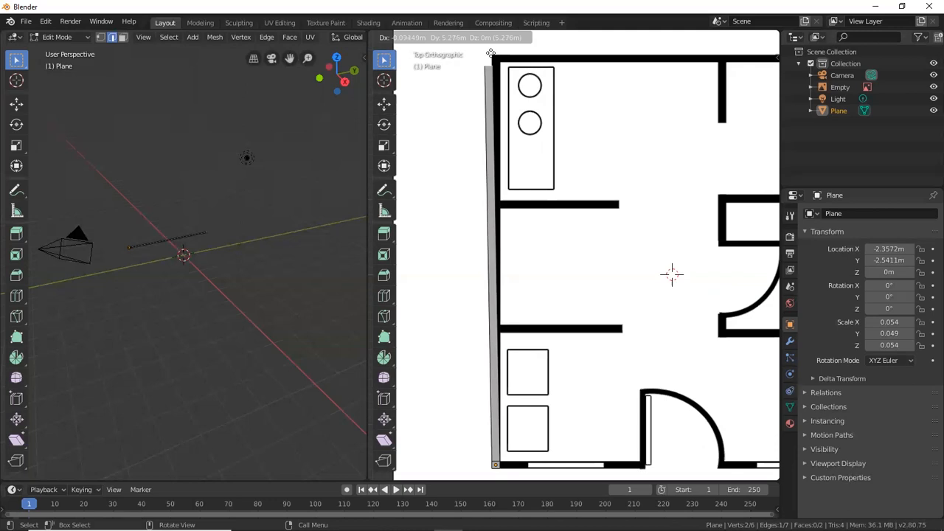
click(490, 53)
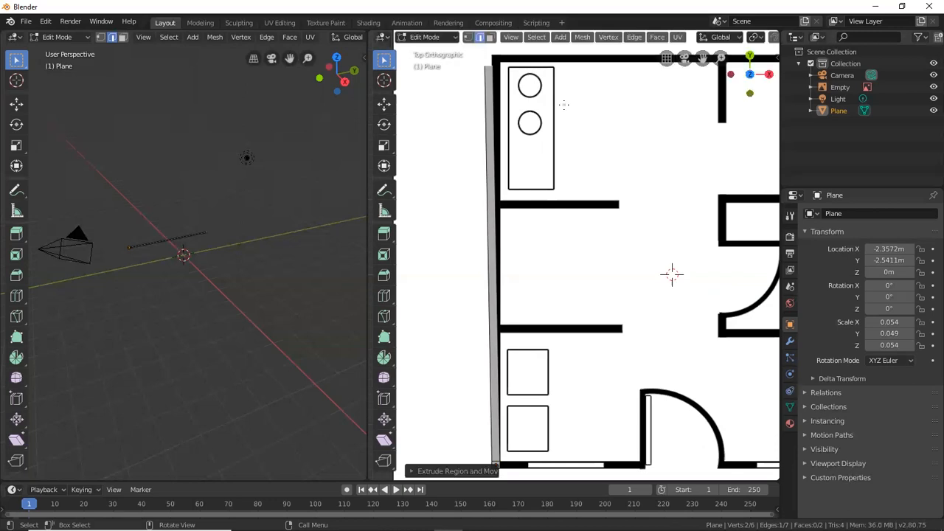
Undo the free extrusion and try extruding the plane's upper edge along Y, about 2.8 m up the left outer wall.
key(ctrl+z)
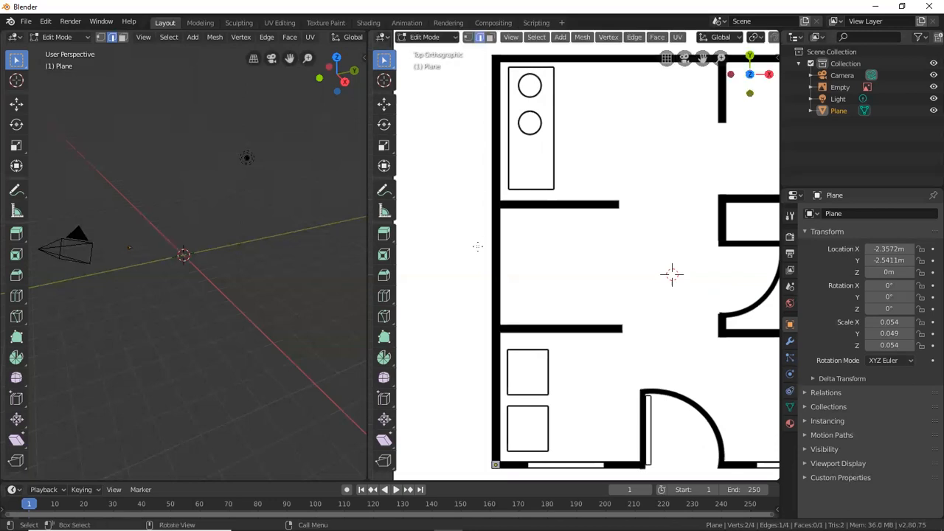
key(g)
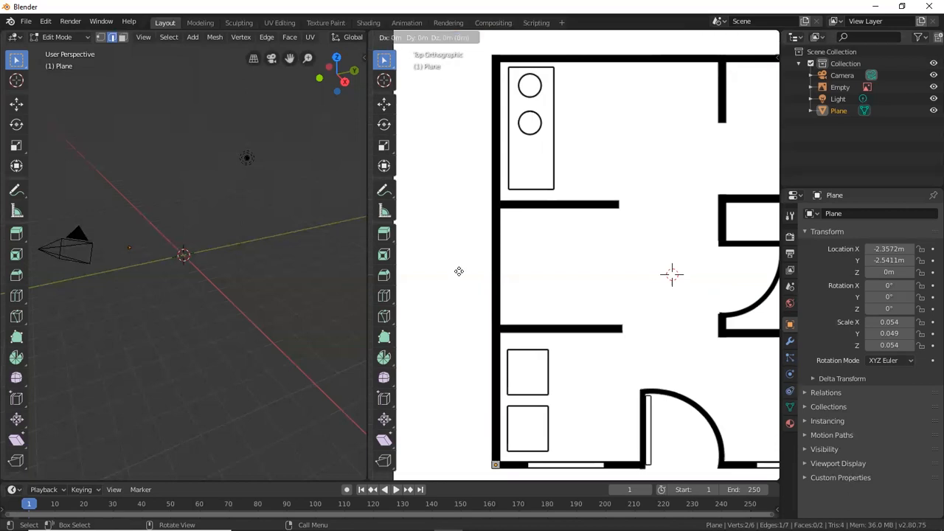
key(y)
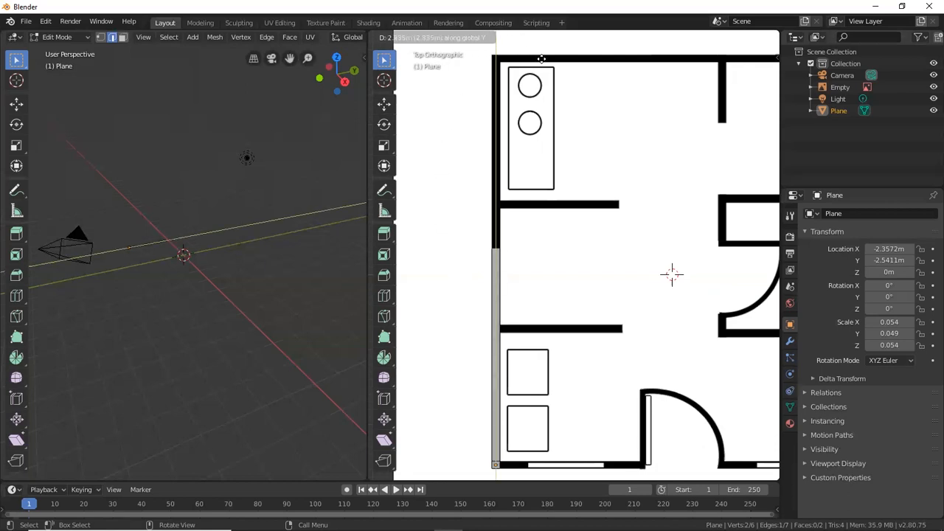
click(542, 59)
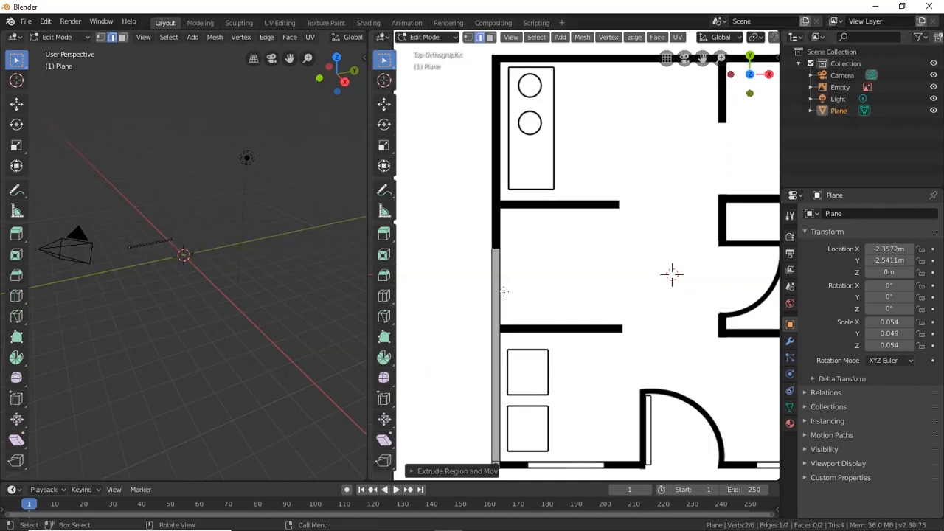
key(ctrl+z)
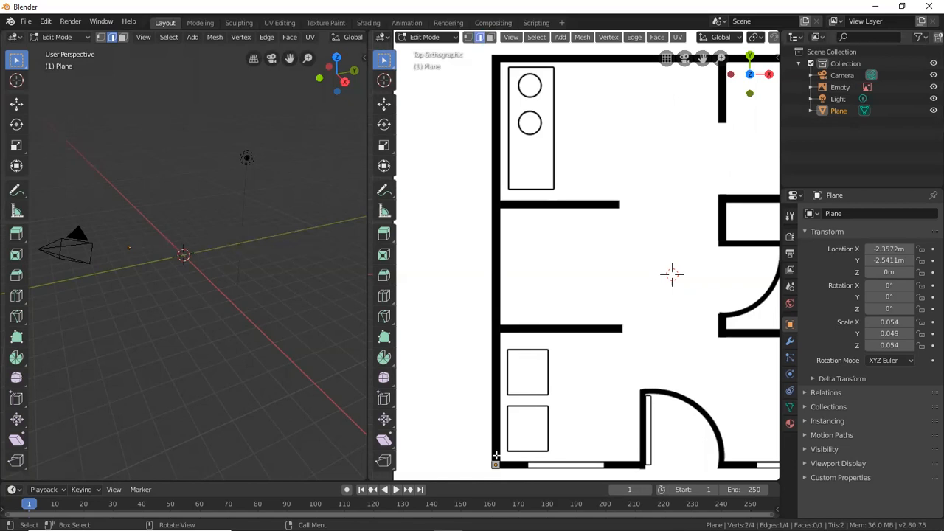
Extrude the plane's upper edge along Y about 5.2 m, up to the inner side of the plan's top wall.
key(e)
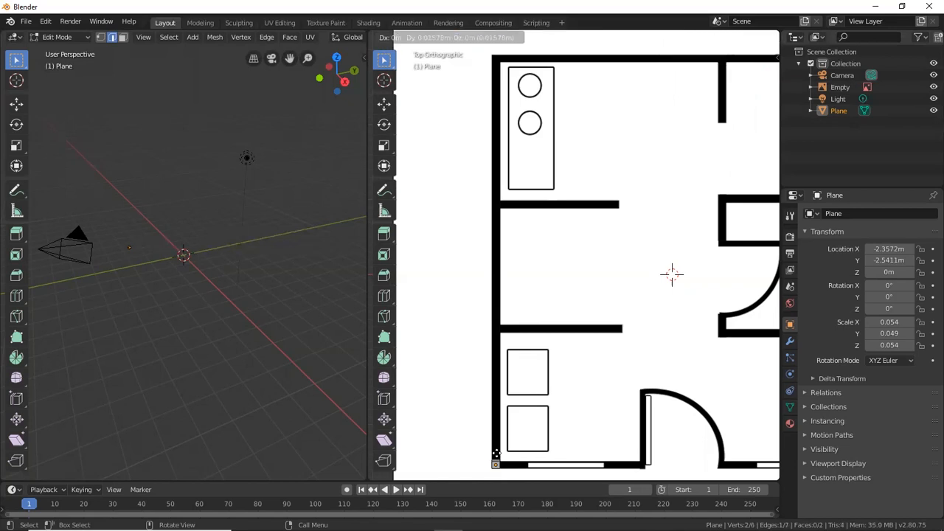
key(y)
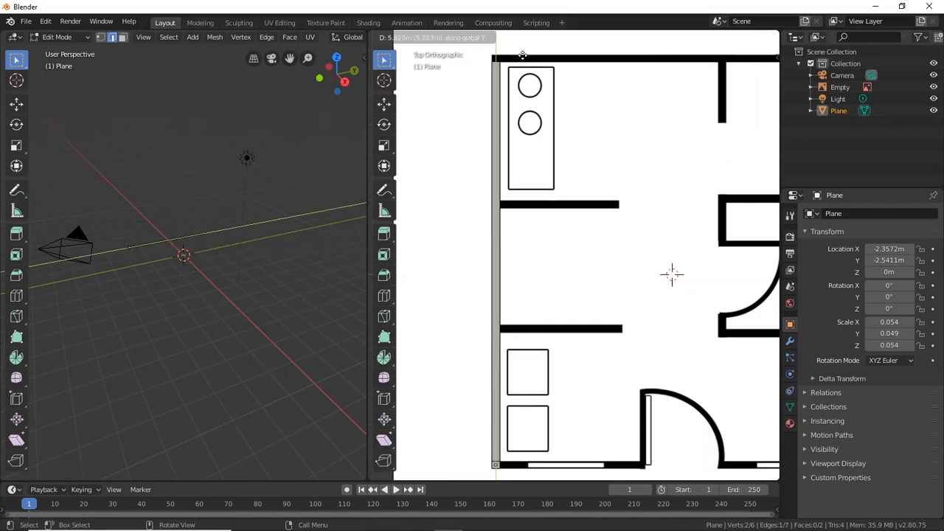
click(671, 274)
Extrude the left wall's end edge about 0.1 m along Y to fill the upper-left corner, and select the corner's right edge.
scroll(742, 288, up, 6)
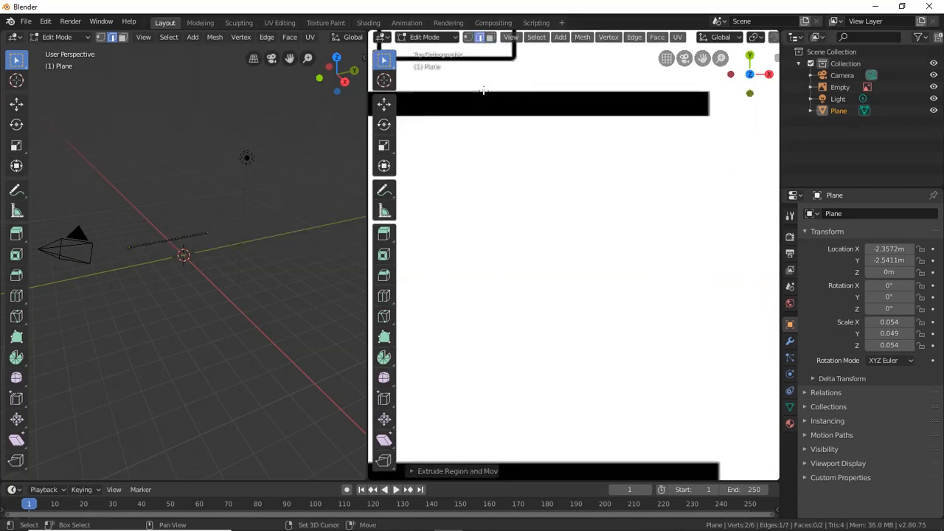
shift+scroll(671, 337, up, 2)
shift+scroll(519, 272, up, 4)
scroll(519, 272, up, 2)
scroll(519, 272, up, 1)
shift+middle_drag(539, 290, 601, 253)
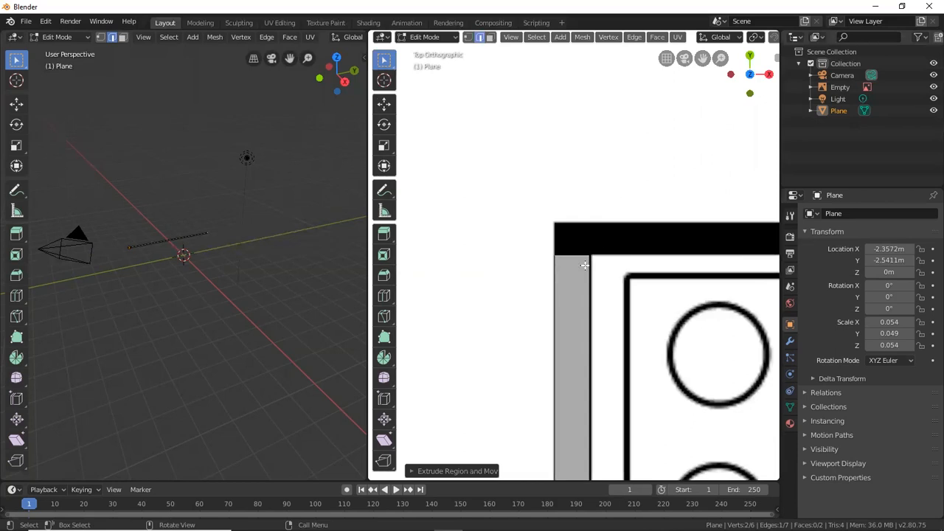
key(e)
key(y)
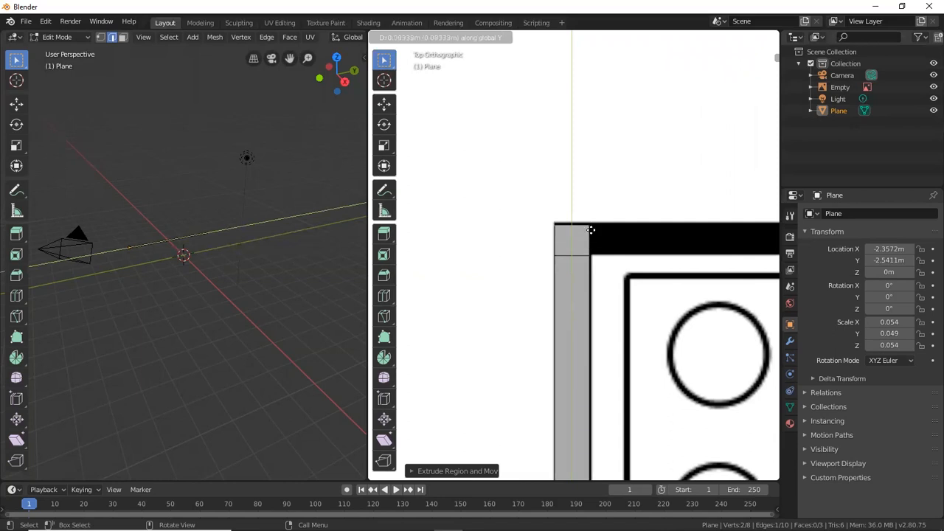
click(590, 228)
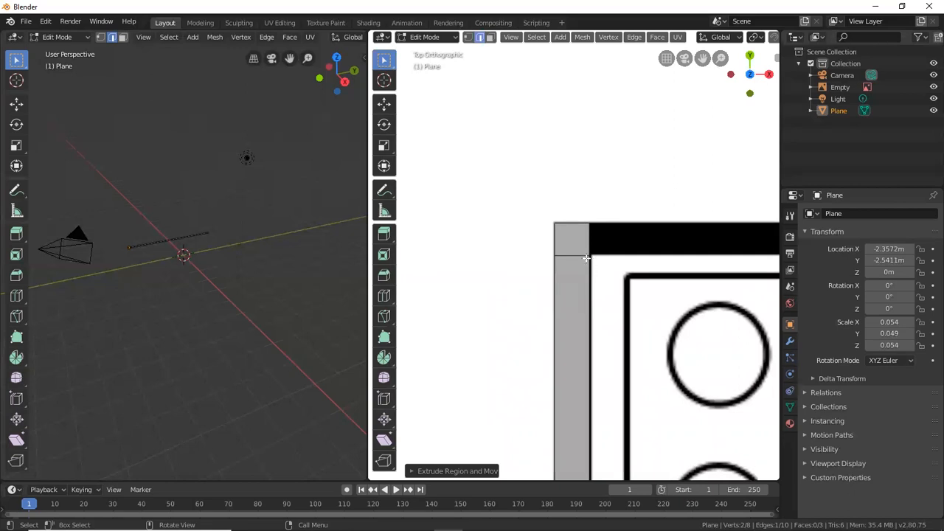
click(589, 238)
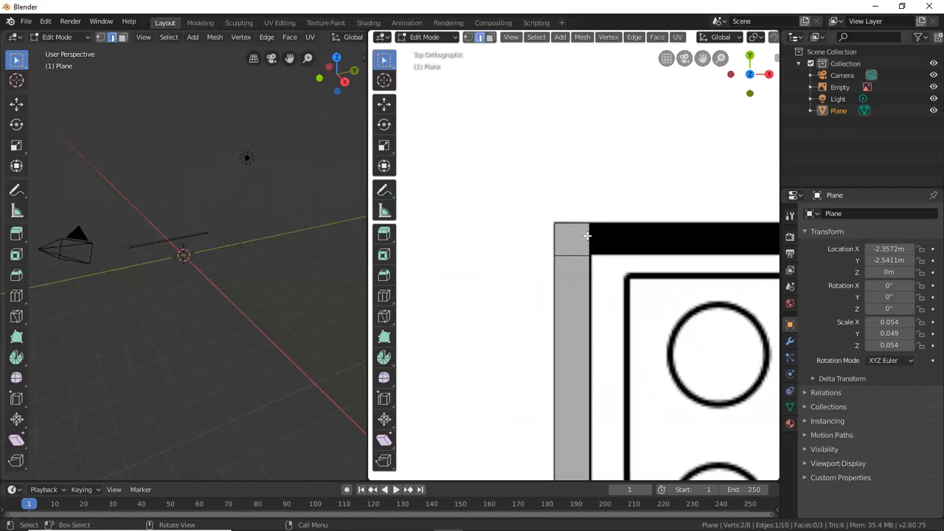
key(space)
scroll(680, 271, down, 5)
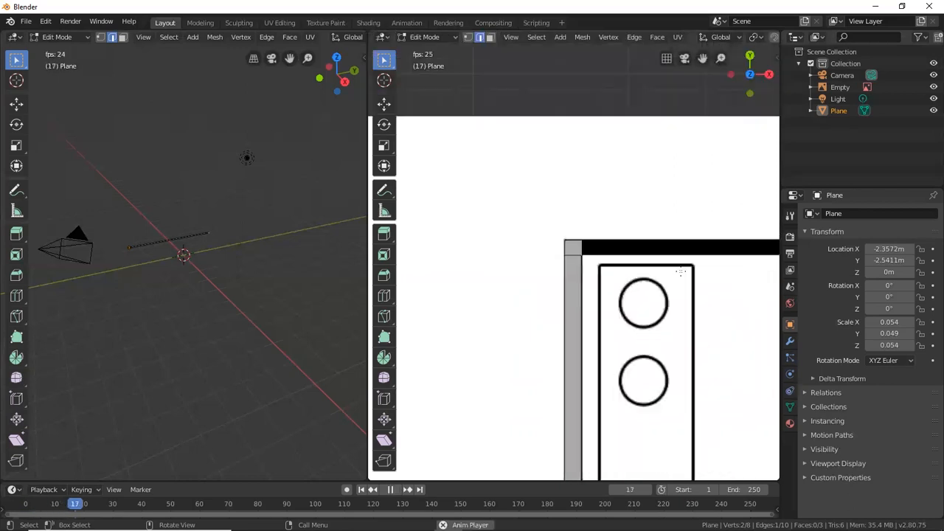
scroll(680, 272, down, 2)
shift+middle_drag(748, 466, 628, 449)
key(space)
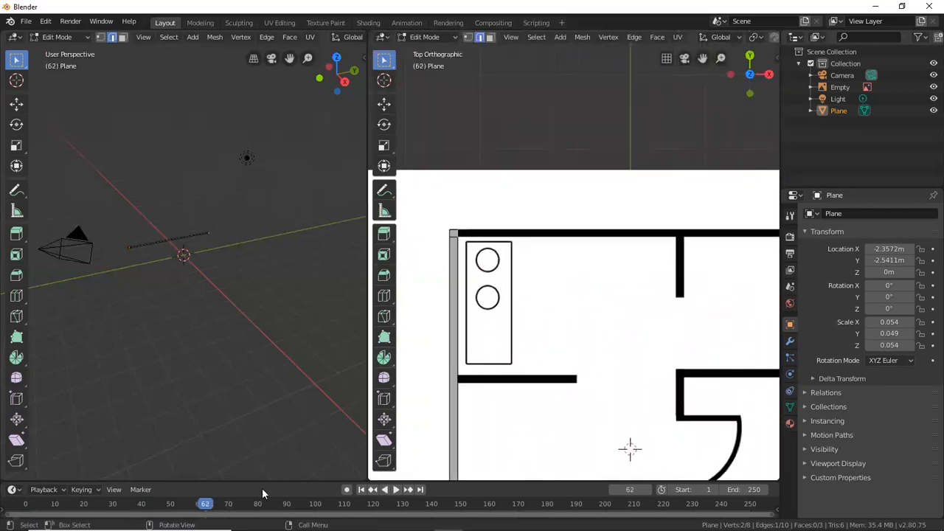
drag(210, 510, 26, 507)
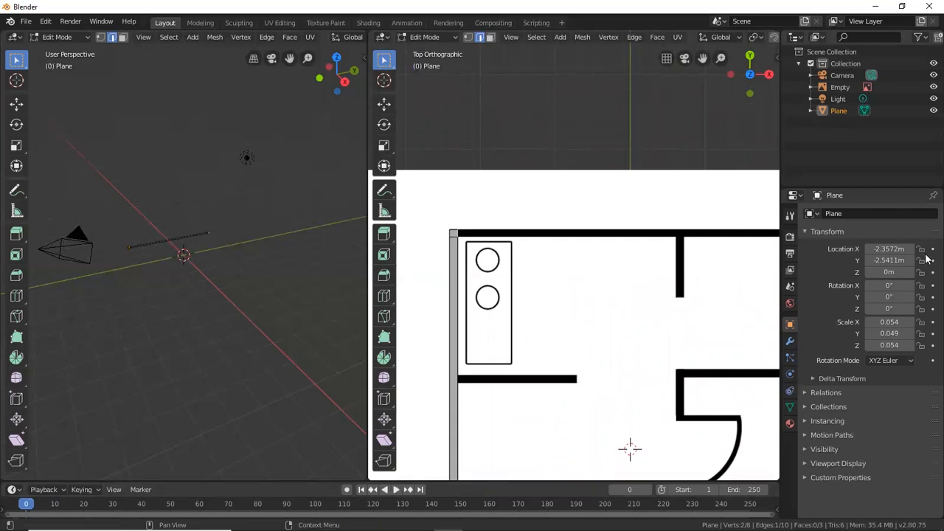
key(space)
scroll(670, 239, down, 3)
key(space)
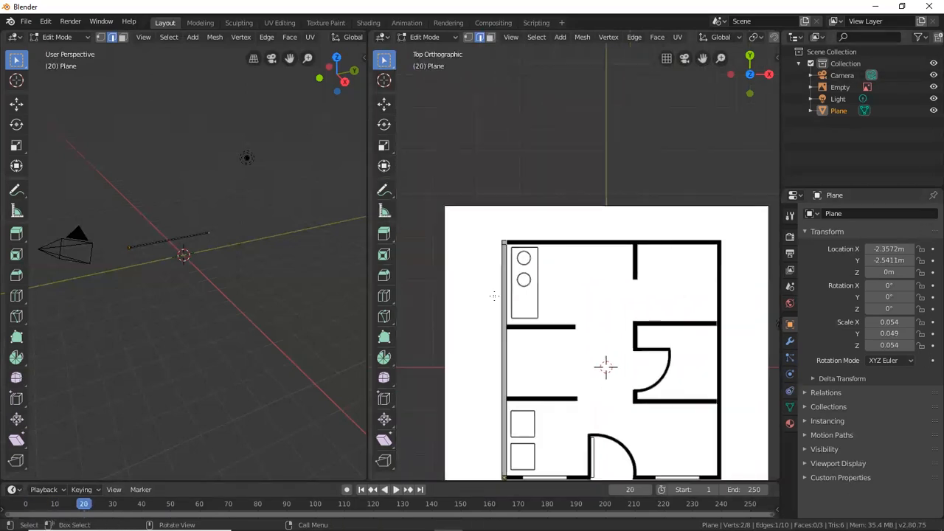
drag(83, 507, 26, 507)
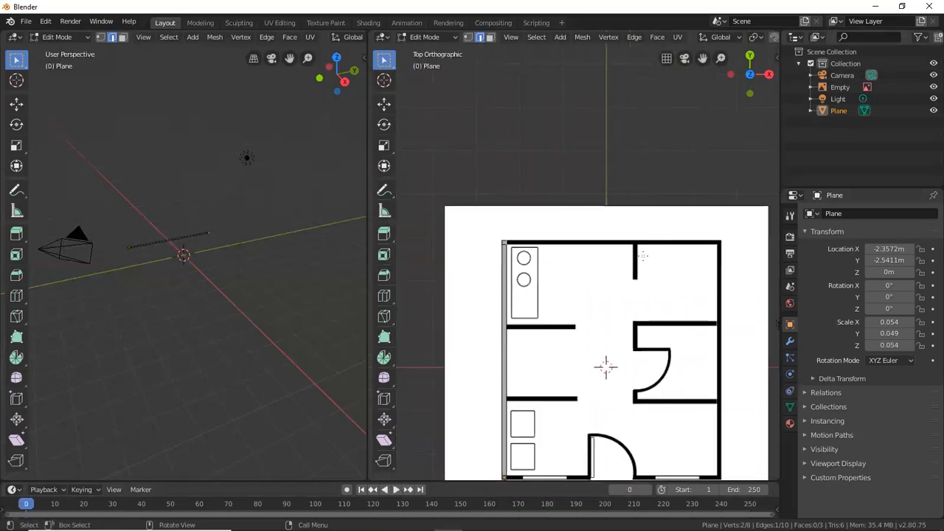
Extrude the right edge of the upper-left corner about 4.84 m along X, following the top wall to the right outer wall.
scroll(669, 242, up, 1)
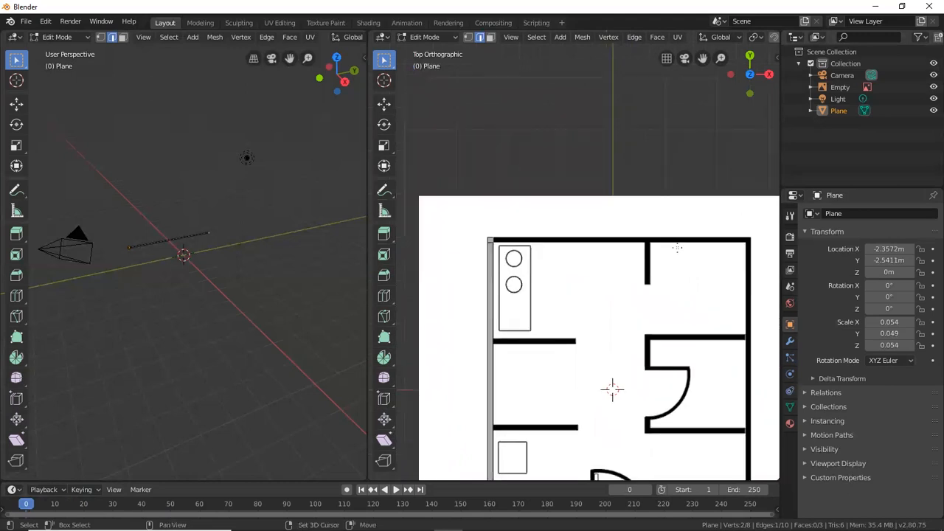
shift+middle_drag(670, 241, 638, 244)
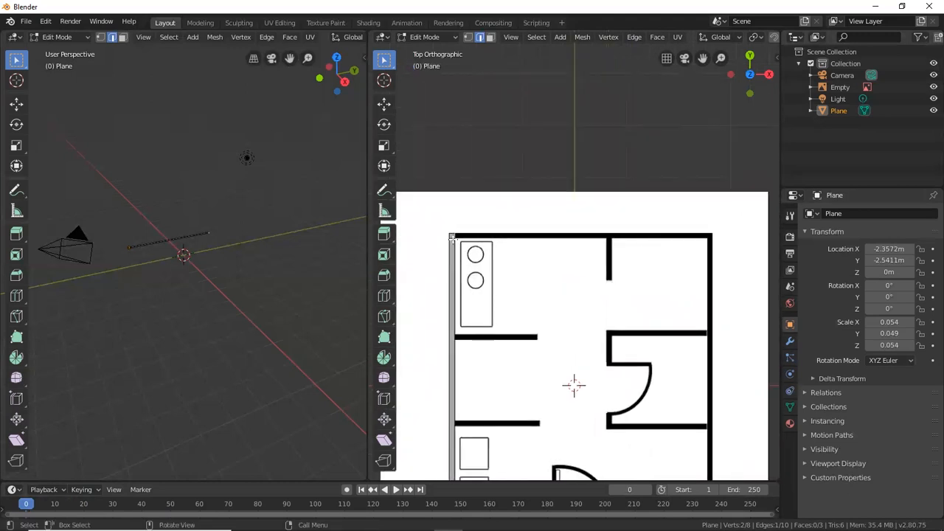
key(e)
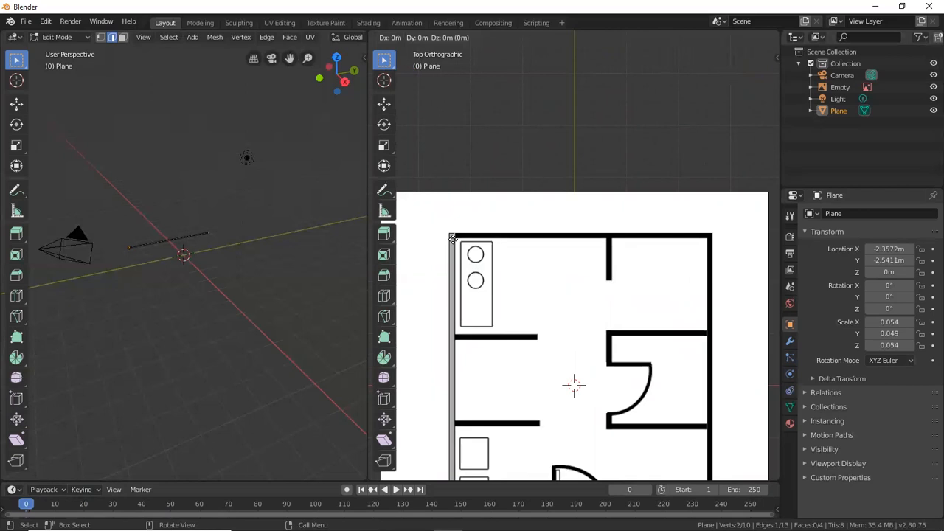
key(x)
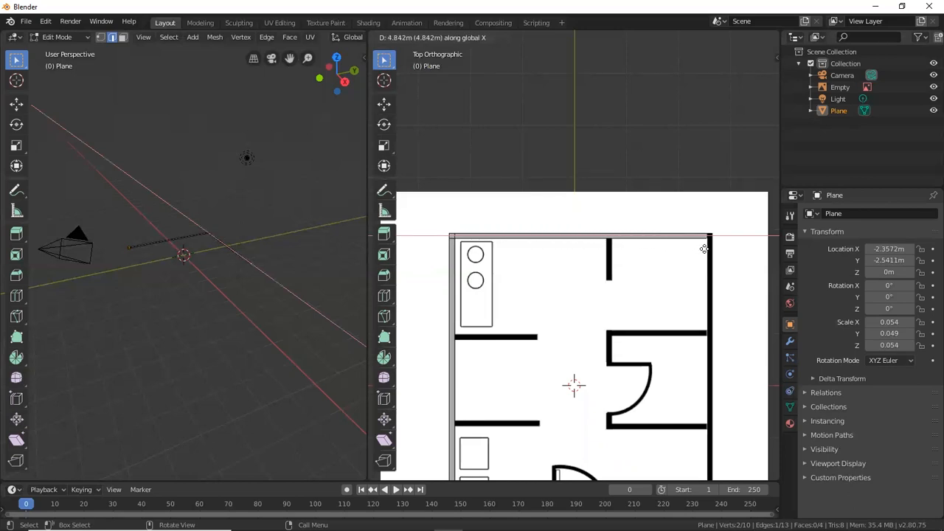
click(704, 250)
scroll(711, 230, up, 8)
shift+middle_drag(710, 230, 474, 238)
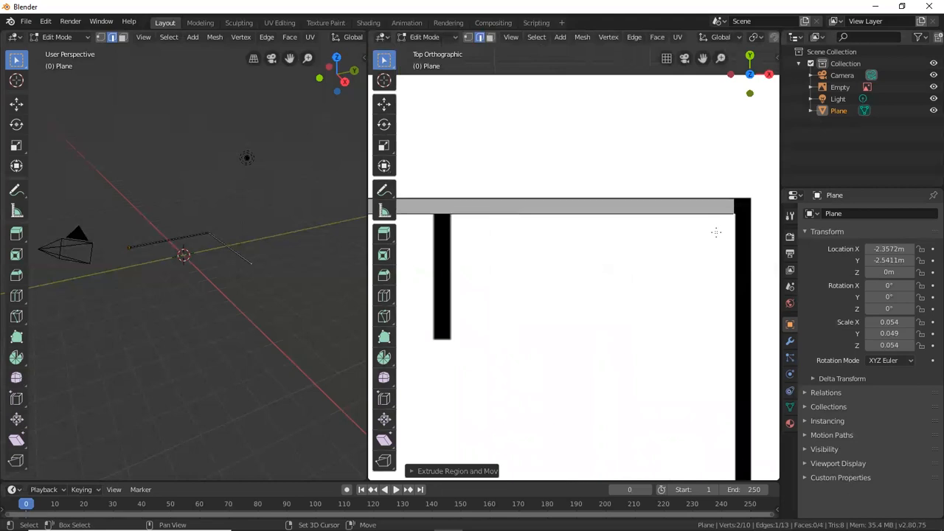
shift+middle_drag(716, 232, 521, 251)
scroll(573, 219, up, 4)
shift+middle_drag(525, 203, 571, 238)
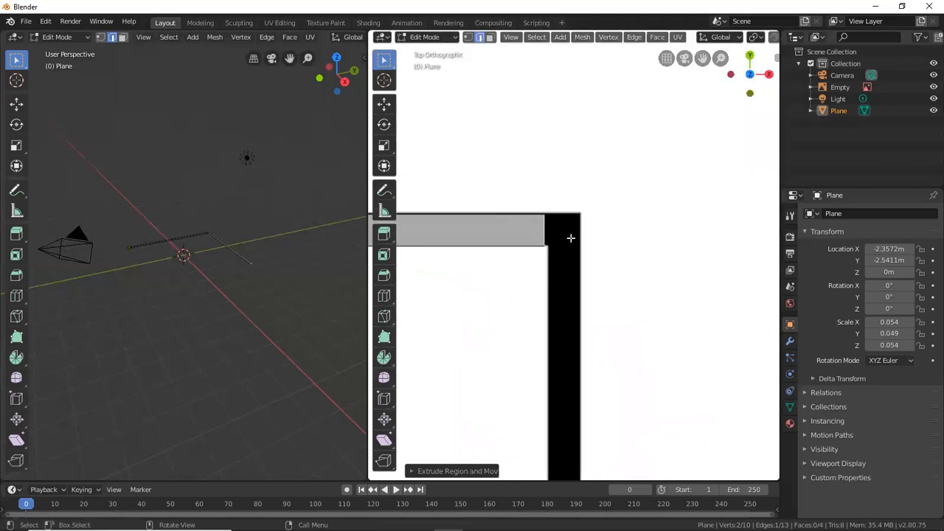
key(e)
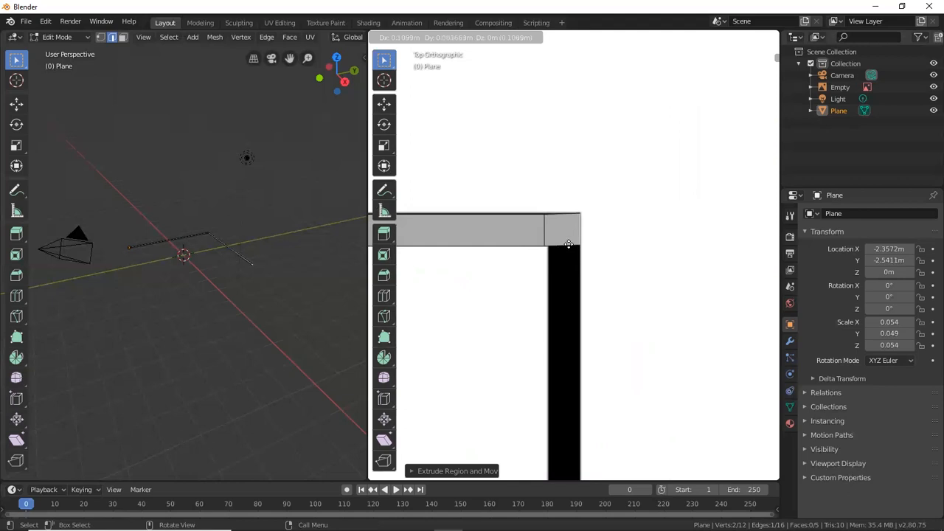
key(Escape)
key(ctrl+z)
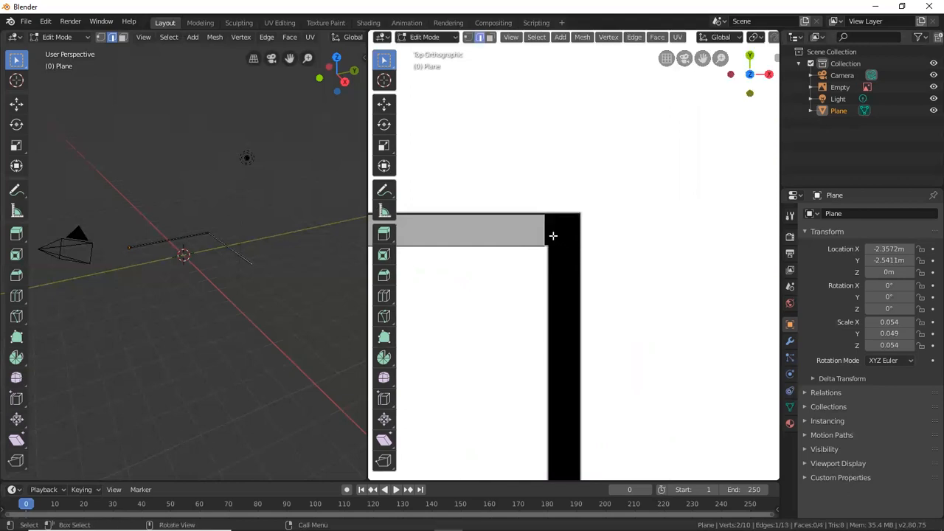
Extrude the top wall's end edge about 0.1 m along X to fill the upper-right corner.
key(e)
key(x)
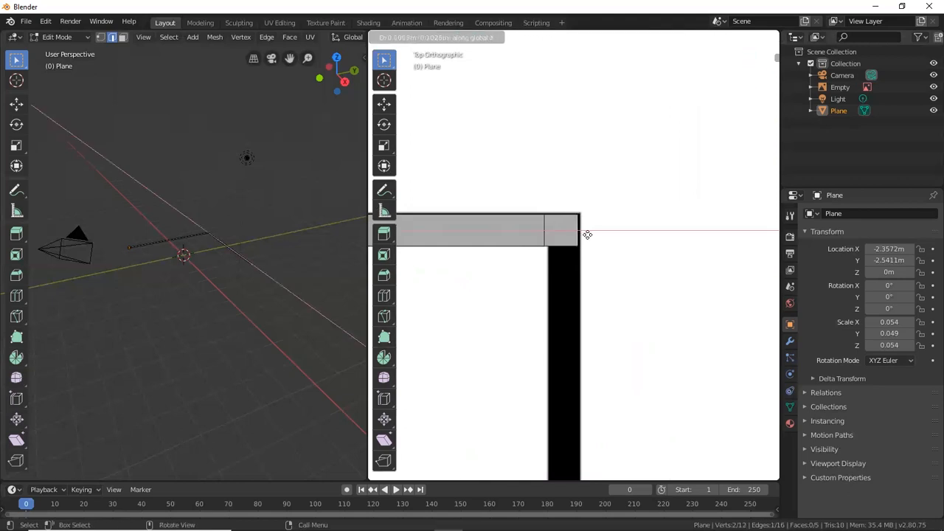
click(588, 234)
Select the upper-right corner's lower edge and extrude it about -5.31 m along Y, down the right outer wall to the bottom wall.
click(570, 246)
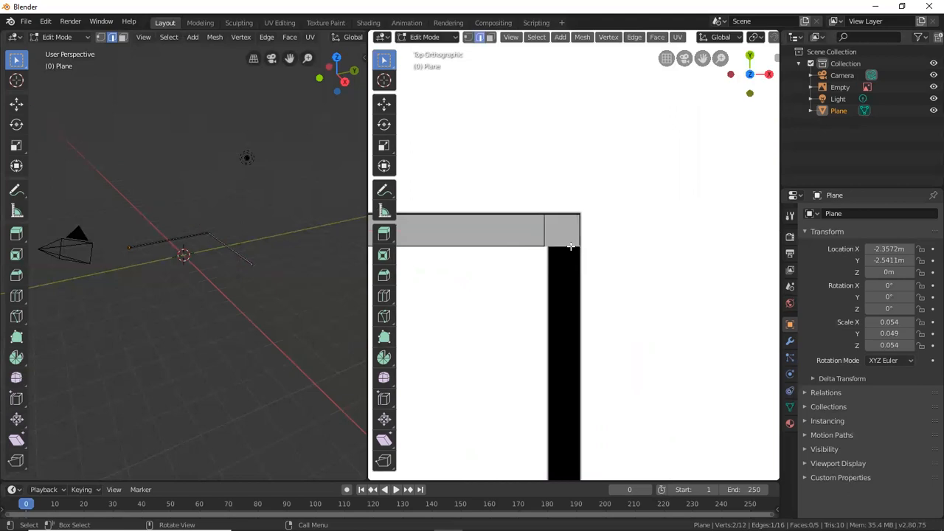
scroll(569, 243, down, 10)
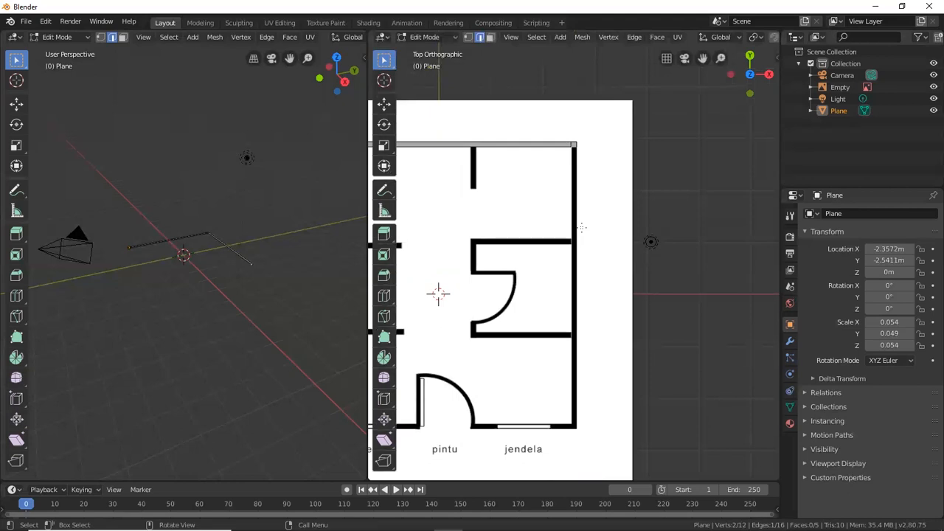
key(e)
key(y)
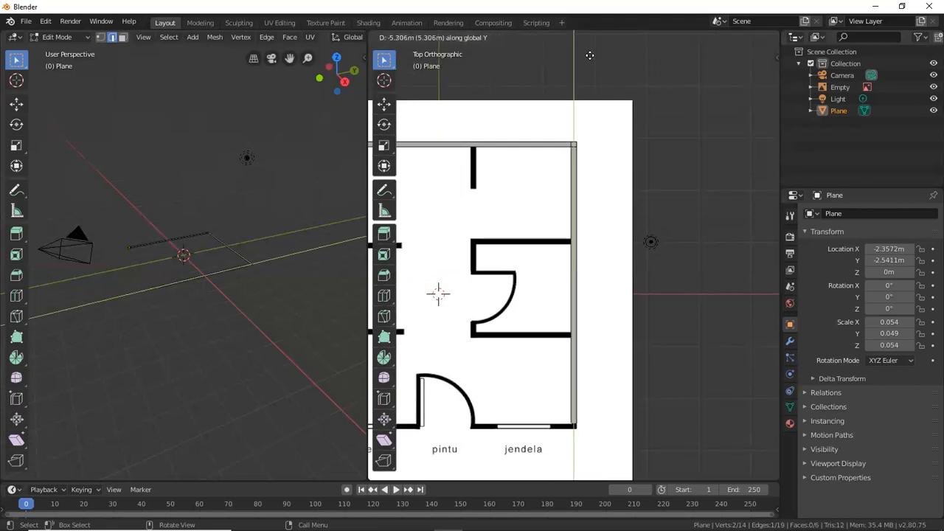
click(591, 56)
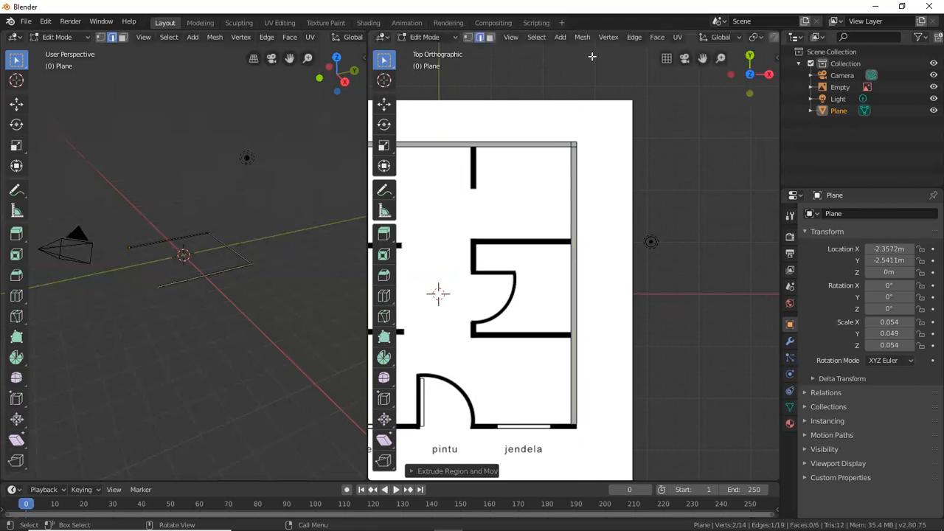
Extrude the right wall's lower end edge about -0.09 m along Y to fill the lower-right corner.
scroll(590, 73, up, 8)
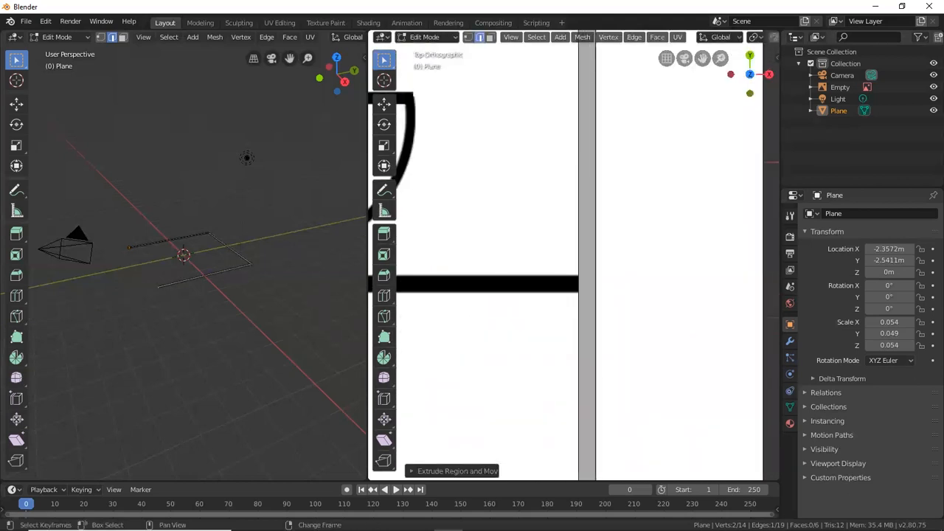
shift+middle_drag(639, 475, 655, 331)
scroll(656, 332, up, 2)
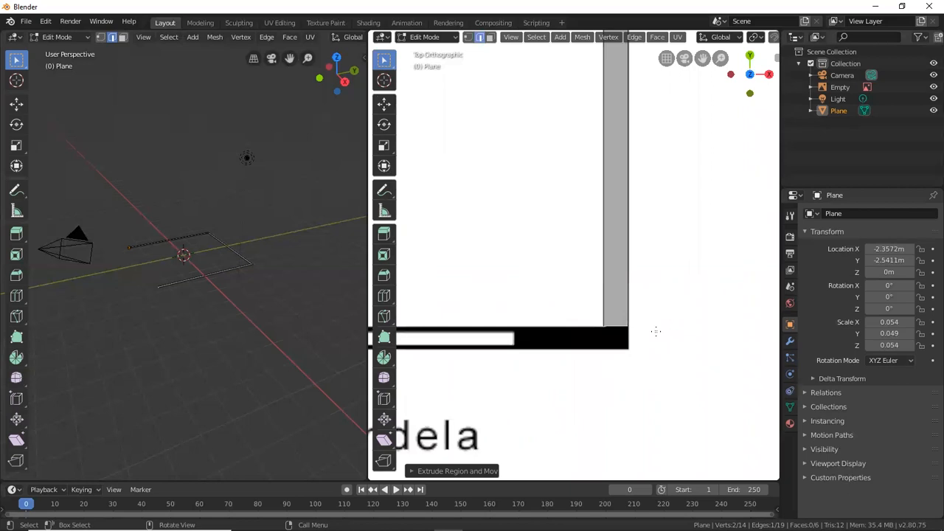
key(e)
key(y)
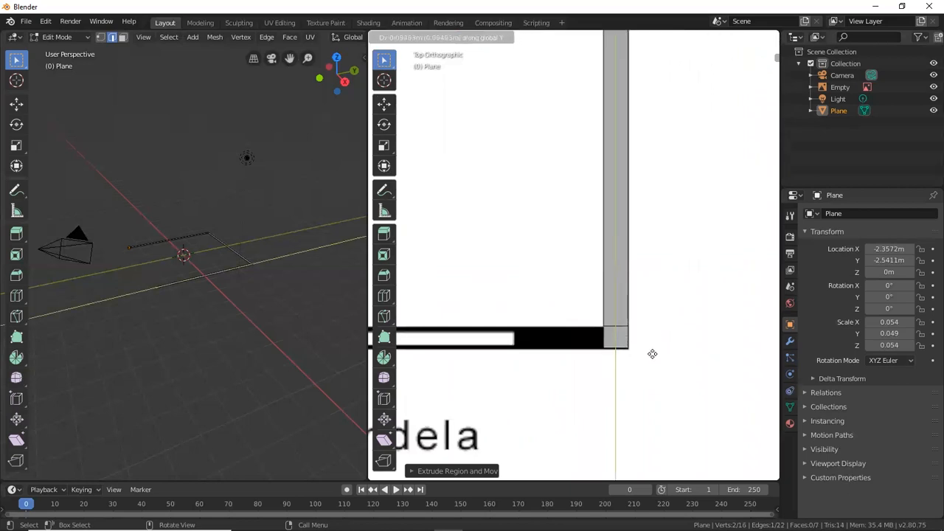
click(652, 353)
Extrude the lower-right corner's left edge along X, following the bottom wall to the right end of the right-hand jendela window.
shift+middle_drag(596, 336, 642, 307)
key(e)
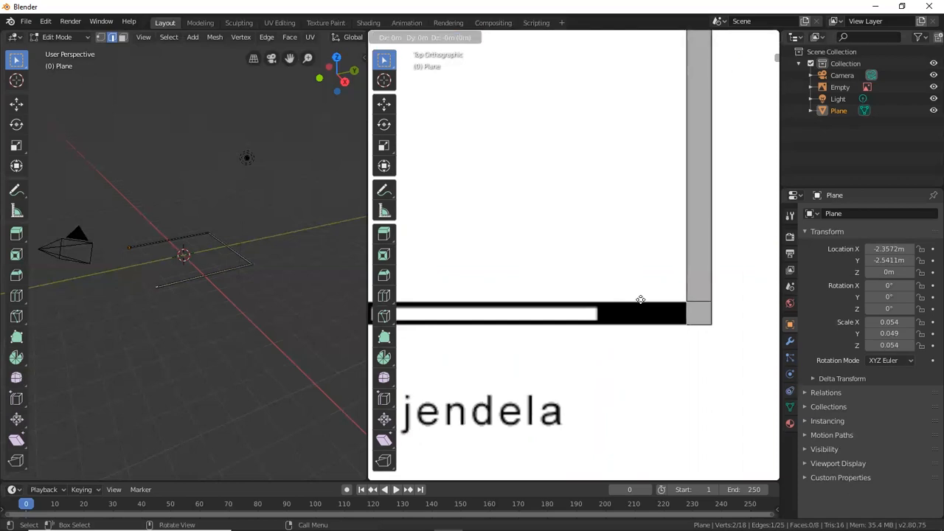
key(x)
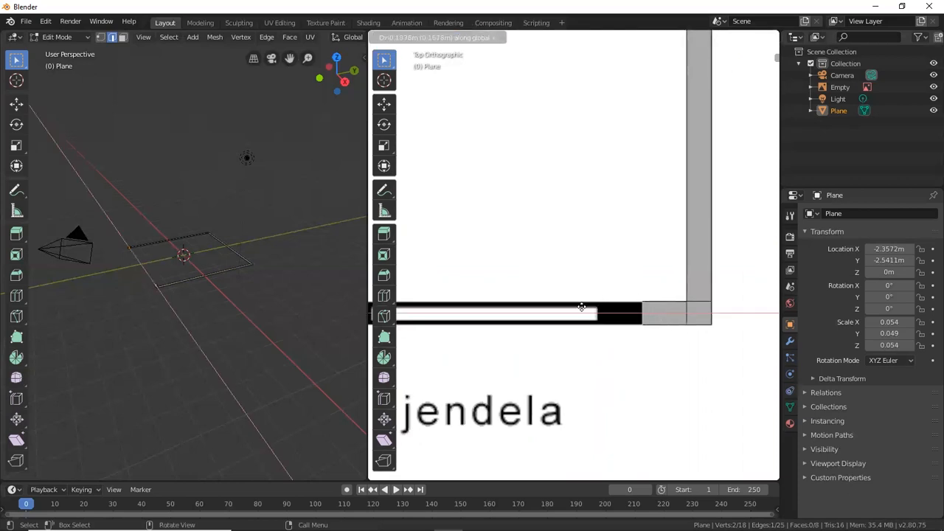
click(553, 308)
Extrude the bottom wall's end edge along X across the full width of the right-hand jendela window.
scroll(558, 300, down, 2)
shift+middle_drag(560, 297, 613, 310)
key(e)
key(x)
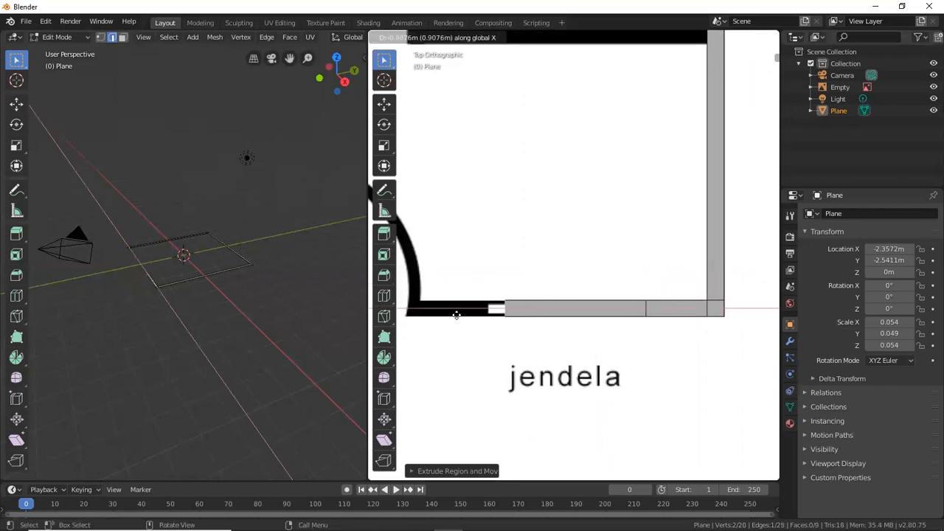
click(454, 314)
Extrude the right bottom wall's end edge about 0.54 m along X, from the window to the pintu door opening.
shift+middle_drag(523, 313, 553, 312)
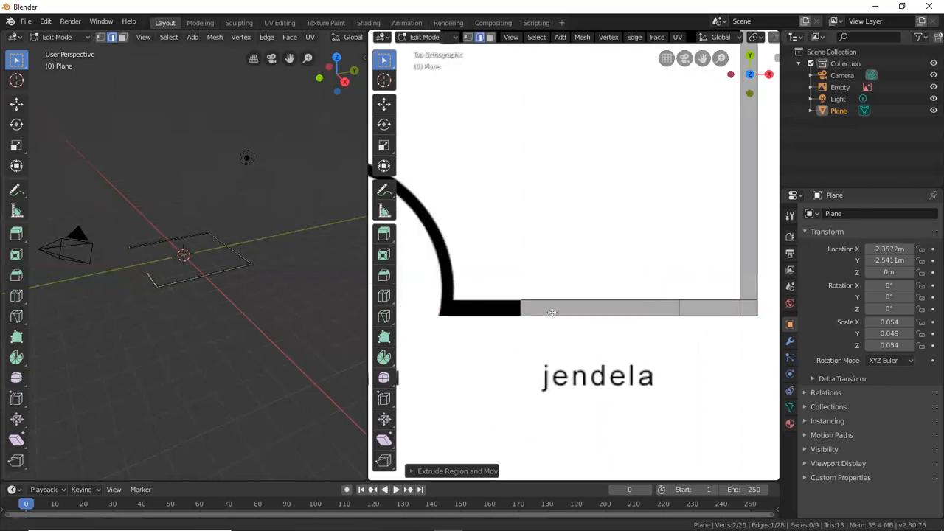
scroll(553, 312, up, 2)
key(e)
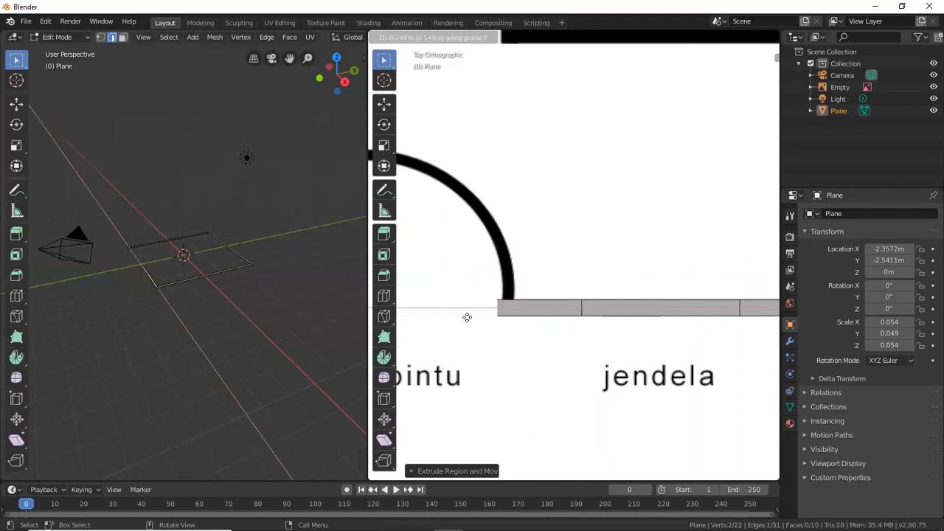
click(469, 316)
Select the lower-left corner's right edge and extrude it about 0.36 m along X to the start of the left-hand jendela window.
scroll(525, 320, down, 2)
shift+middle_drag(525, 319, 618, 270)
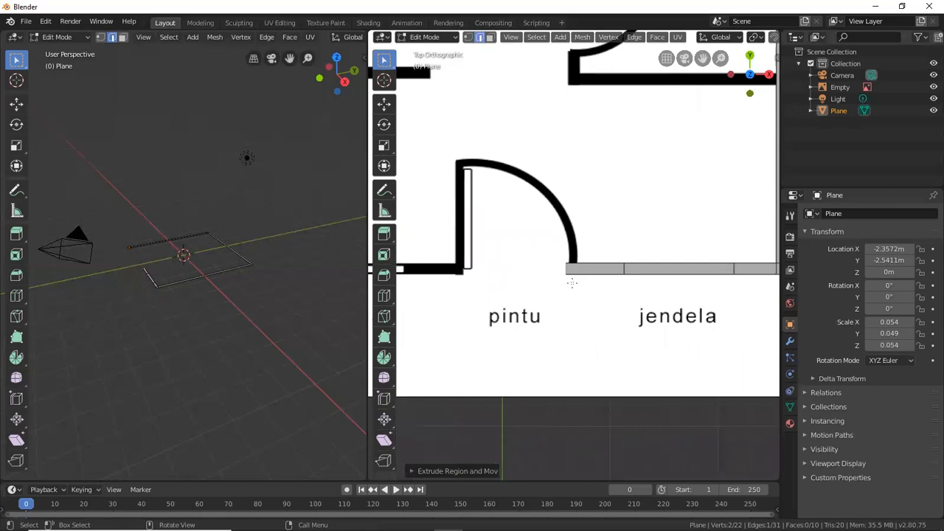
scroll(465, 283, up, 1)
shift+middle_drag(528, 268, 771, 239)
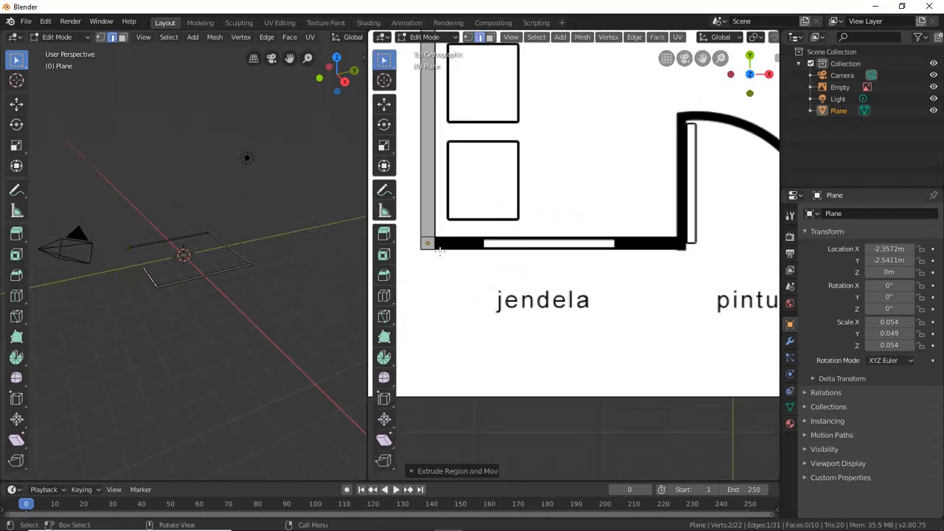
scroll(446, 252, up, 2)
shift+middle_drag(525, 250, 649, 256)
click(498, 245)
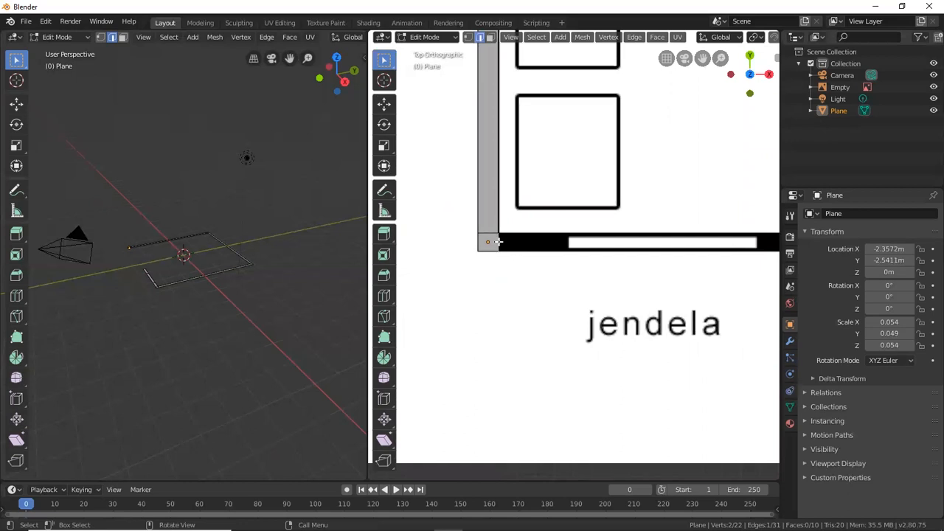
key(e)
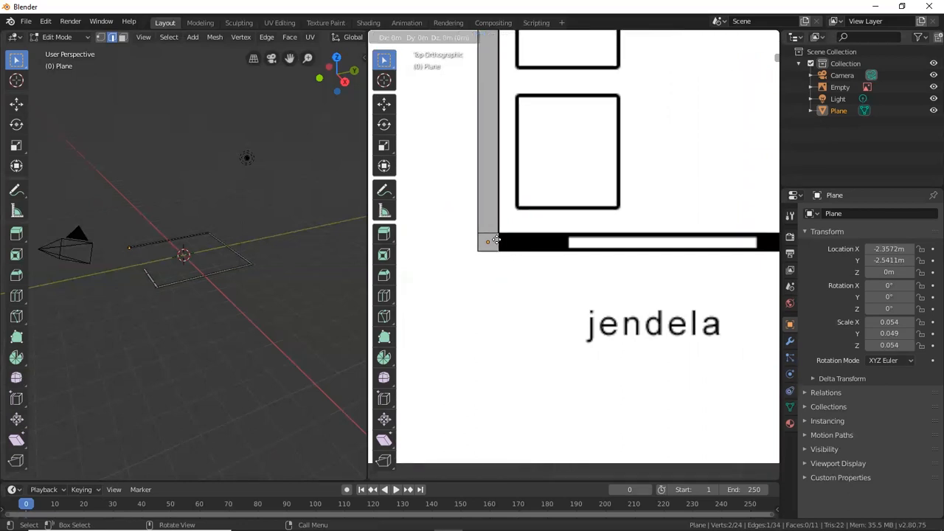
key(x)
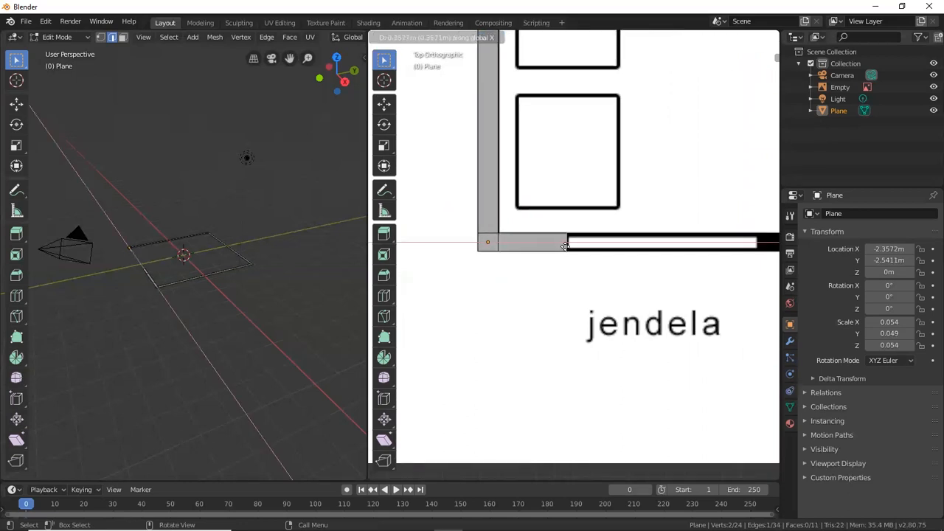
click(568, 246)
Extrude the left bottom wall's end edge along X across the full width of the left-hand jendela window.
key(e)
key(x)
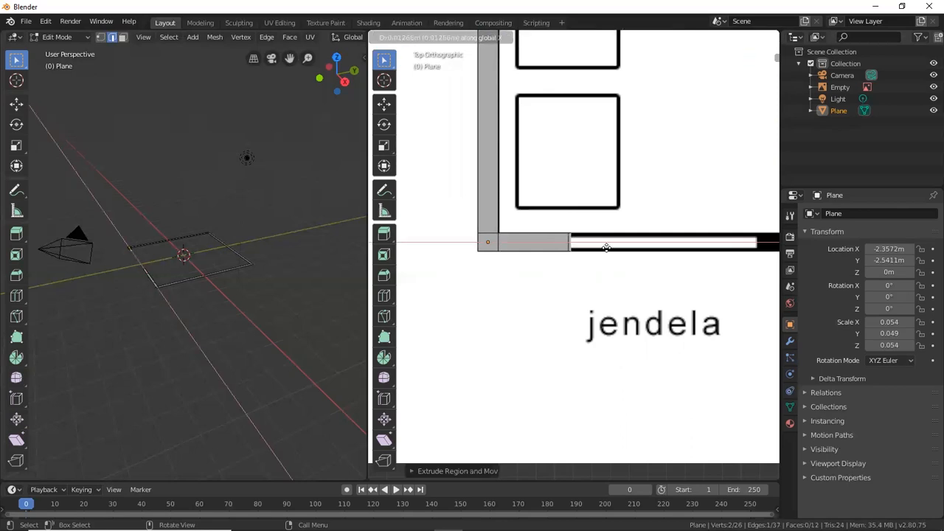
click(755, 248)
Extrude the left bottom wall's end edge about 0.54 m along X, from the window to the left side of the door.
shift+middle_drag(756, 248, 532, 302)
key(e)
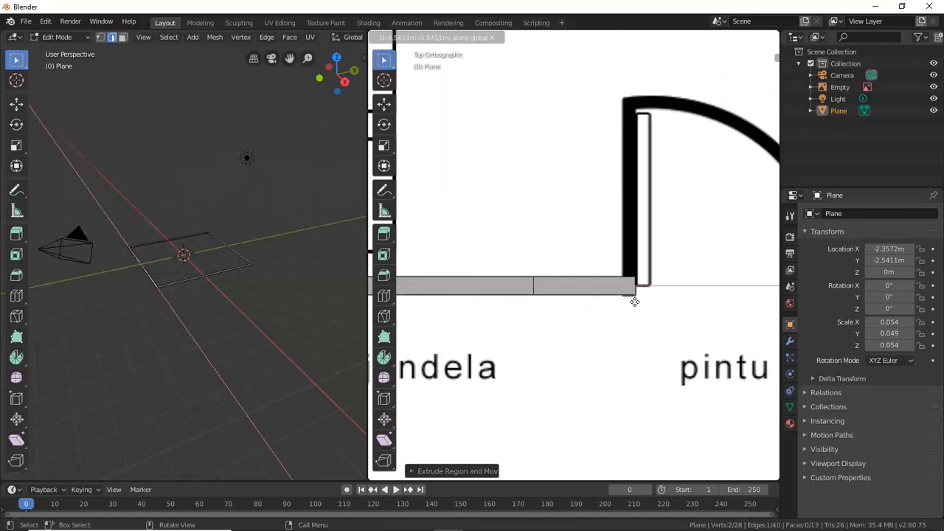
click(635, 301)
Widen the perspective viewport and frame the traced outer wall outline in it.
scroll(651, 308, down, 4)
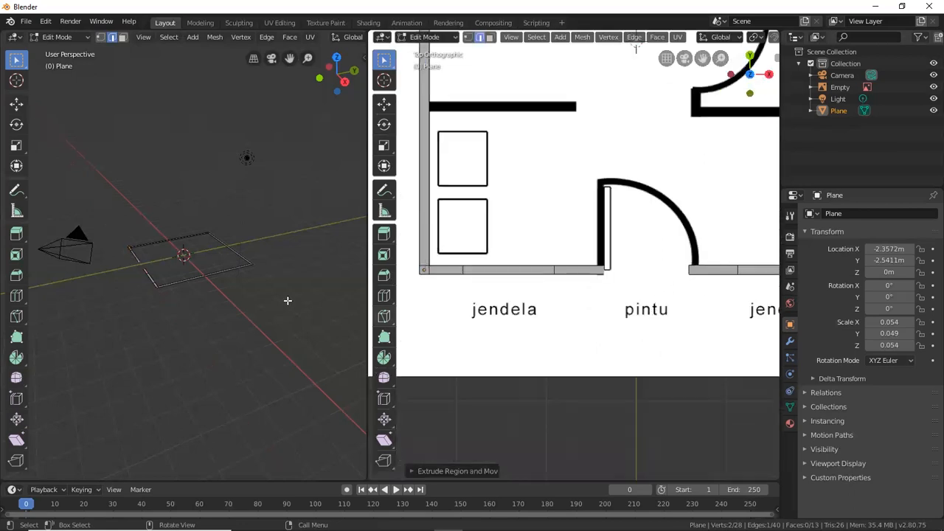
scroll(616, 272, down, 4)
scroll(619, 213, up, 1)
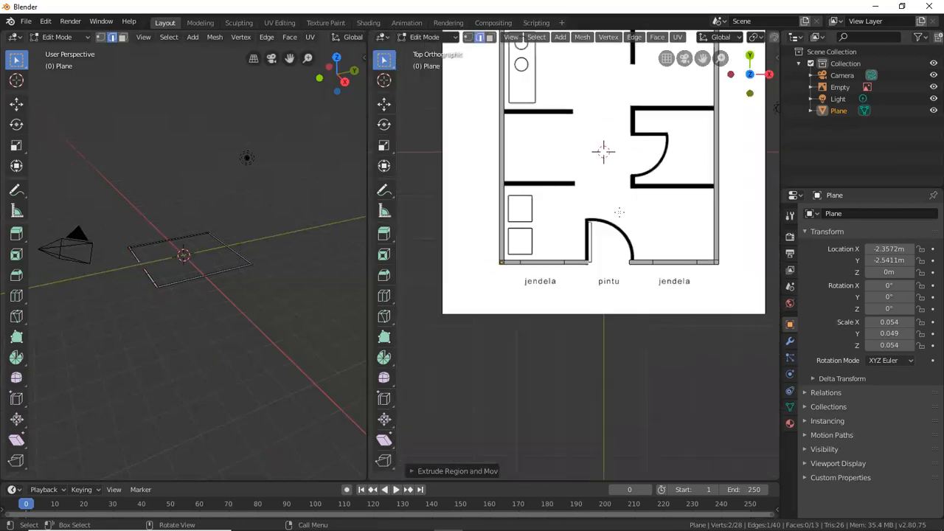
shift+middle_drag(636, 183, 593, 258)
scroll(599, 259, up, 1)
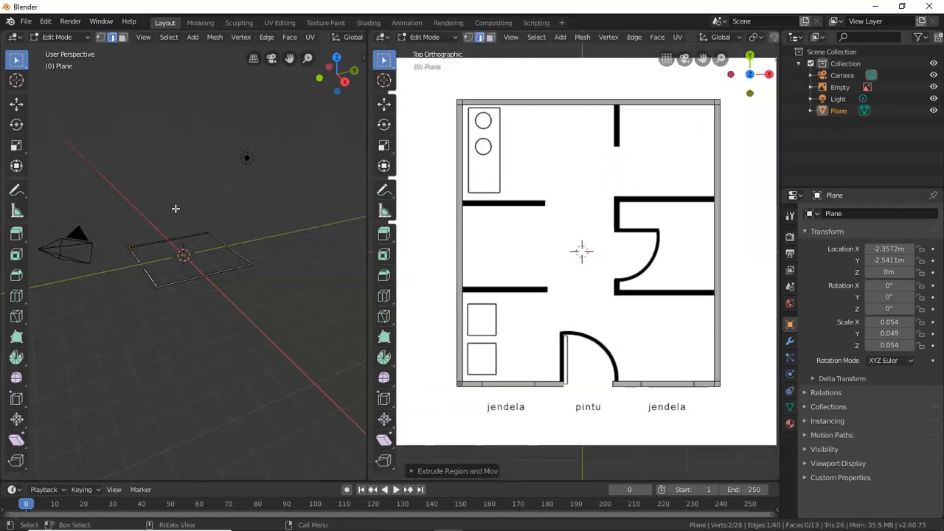
middle_drag(110, 268, 203, 302)
scroll(157, 260, up, 5)
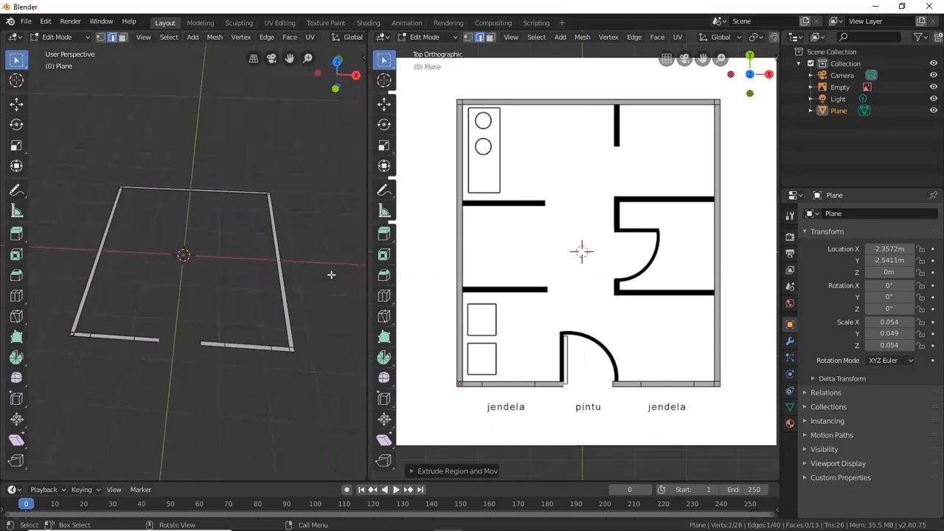
drag(367, 178, 597, 177)
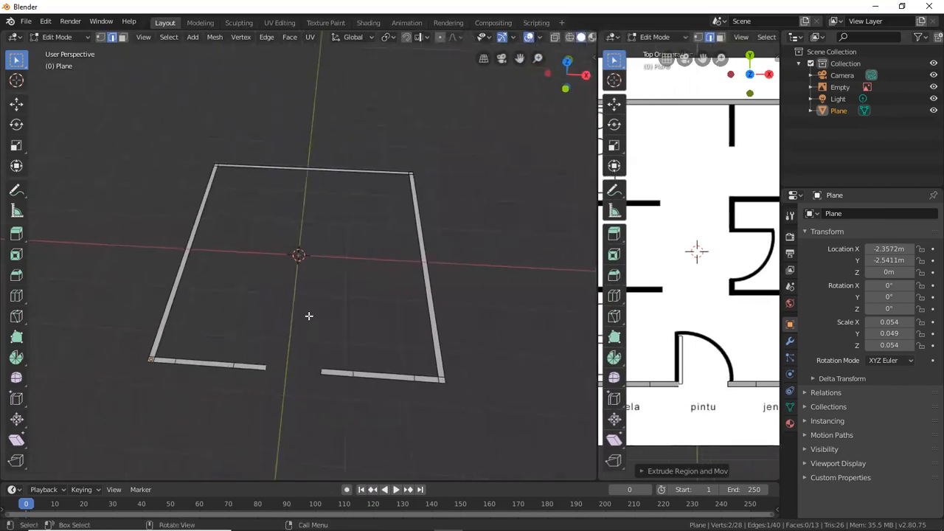
Select the whole wall outline and extrude it upward about 0.6 m in front view to form the lower walls.
middle_drag(314, 317, 320, 274)
key(KP_1)
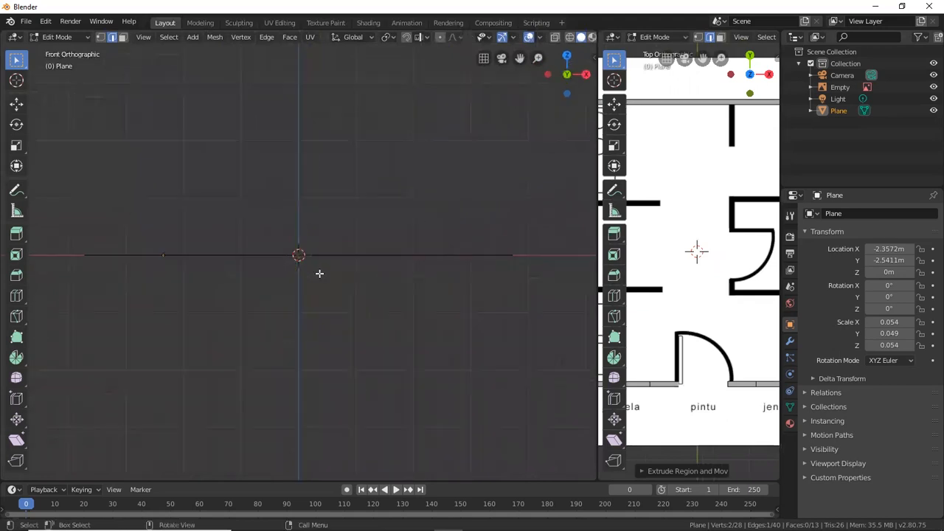
key(KP_7)
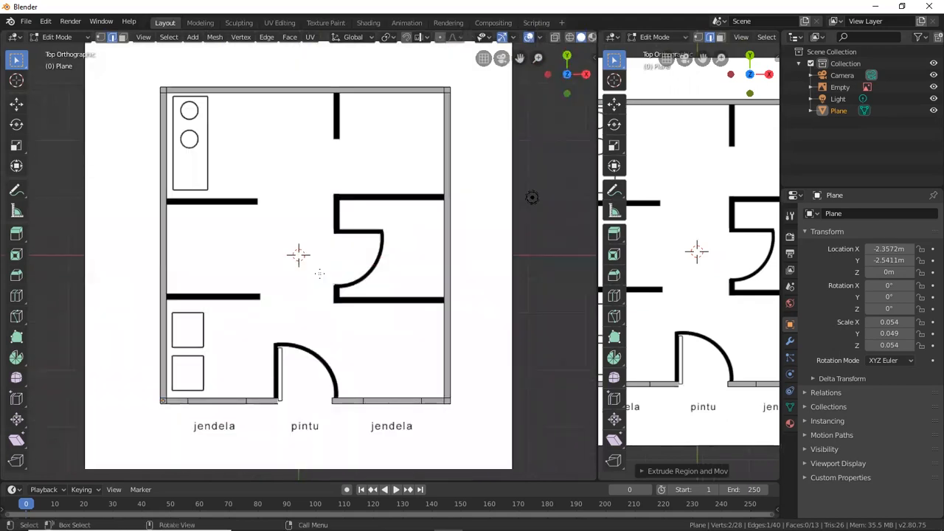
key(KP_1)
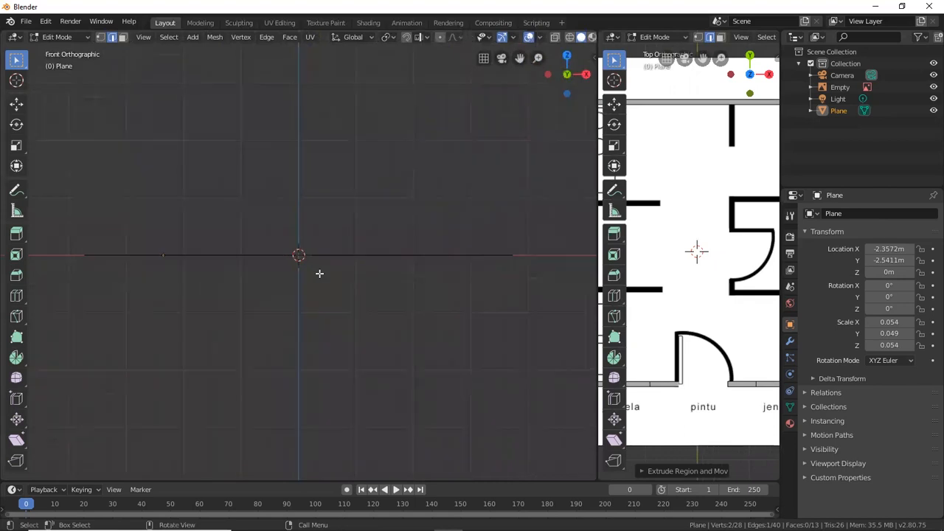
shift+middle_drag(352, 208, 368, 341)
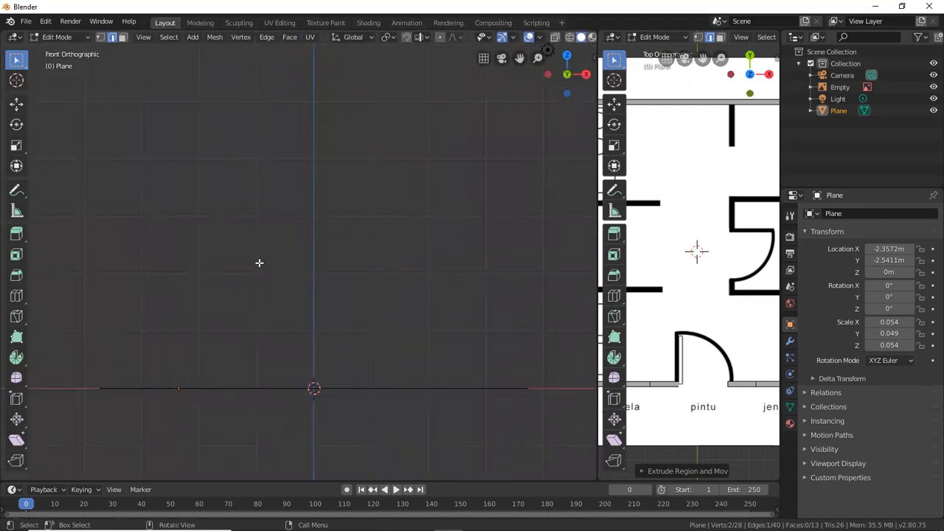
middle_drag(379, 204, 396, 236)
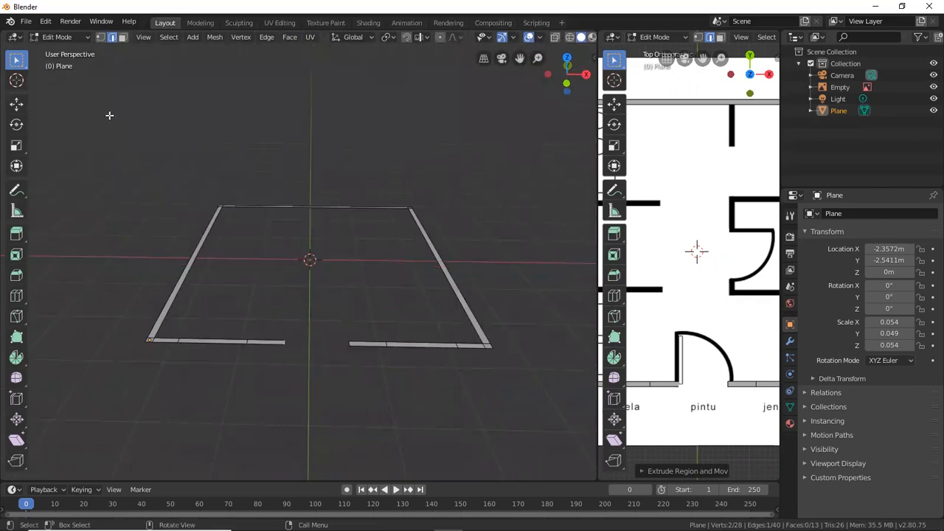
drag(109, 115, 486, 439)
drag(544, 410, 125, 151)
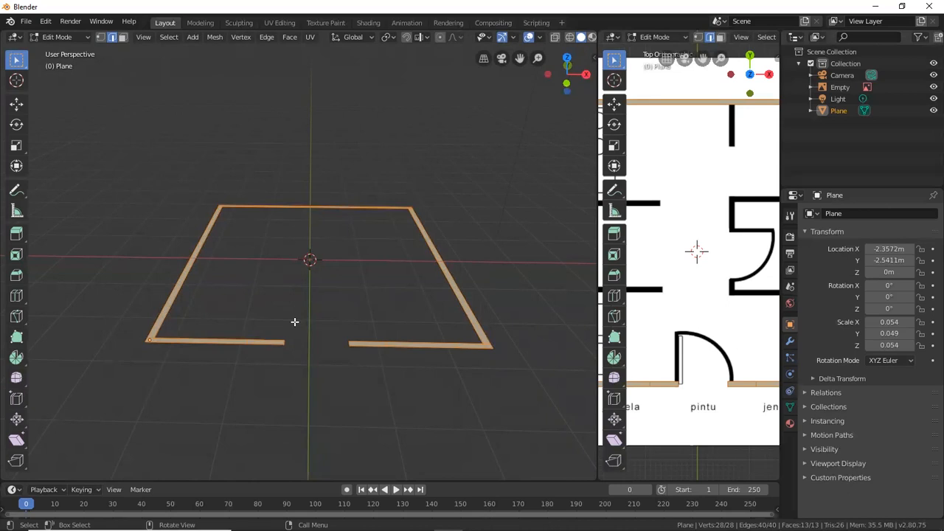
key(KP_1)
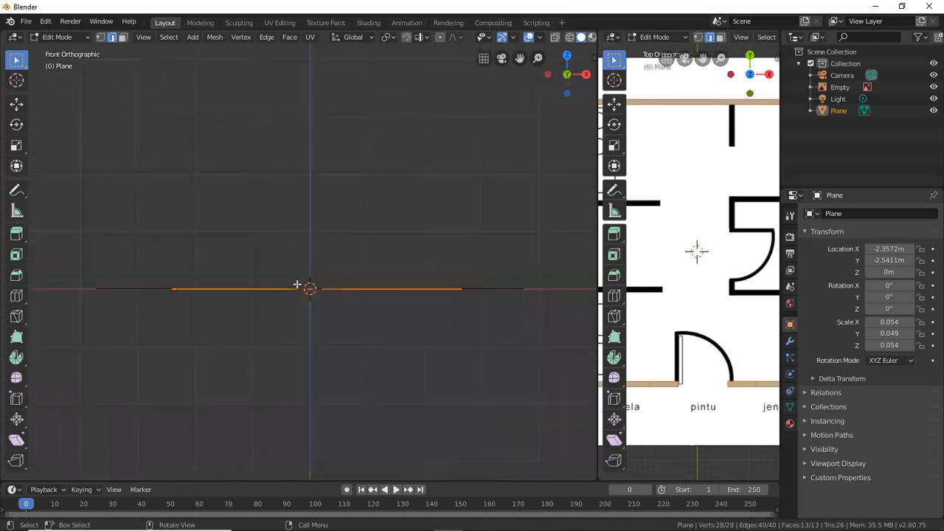
key(e)
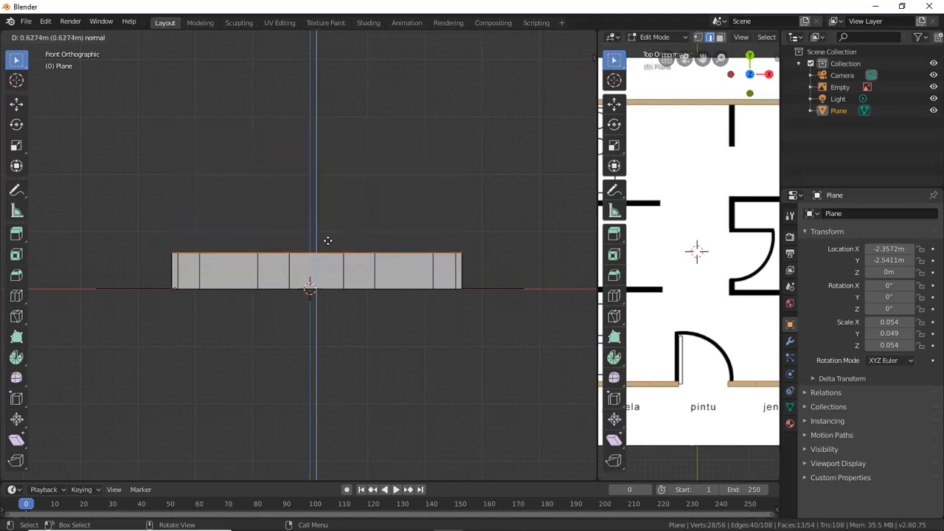
click(329, 246)
middle_drag(336, 222, 219, 261)
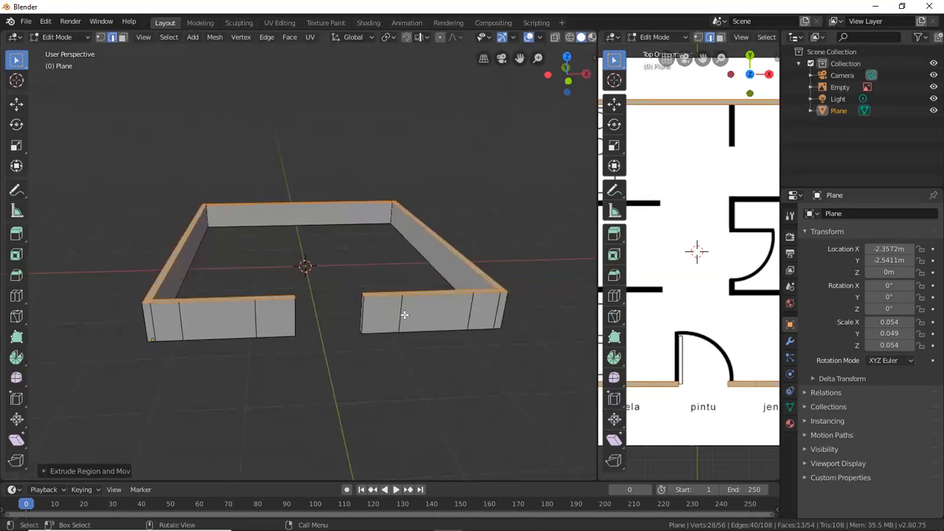
shift+click(223, 298)
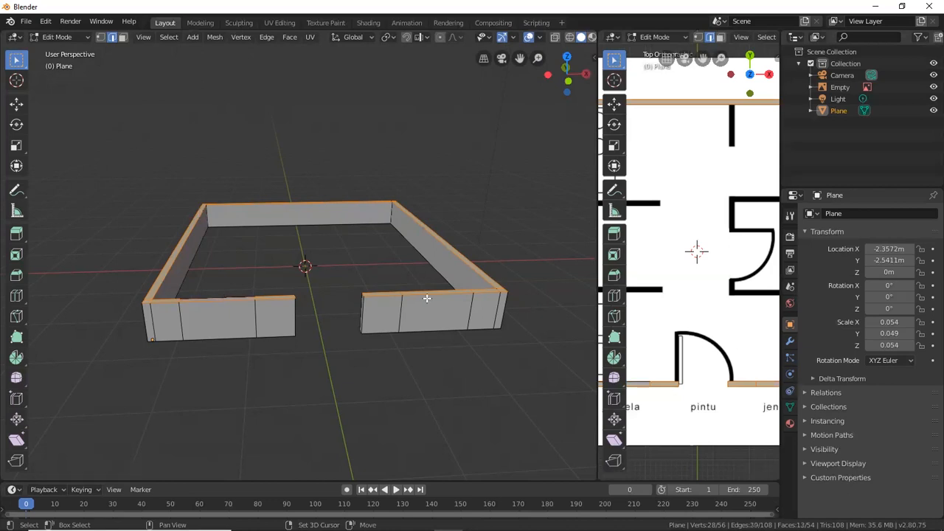
key(ctrl+z)
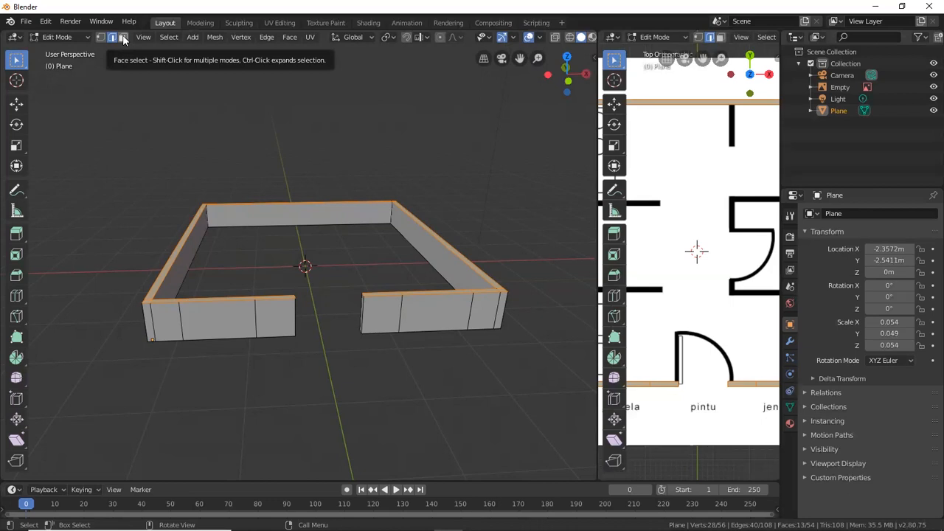
In face select mode, deselect the top faces of both window segments and extrude the remaining wall tops upward about 1.3 m.
click(123, 38)
middle_drag(324, 229, 322, 276)
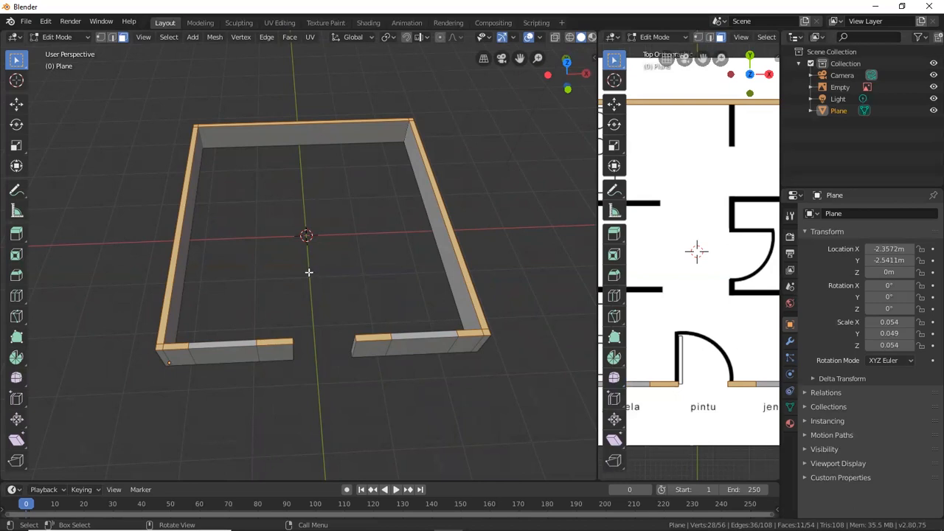
middle_drag(381, 312, 378, 253)
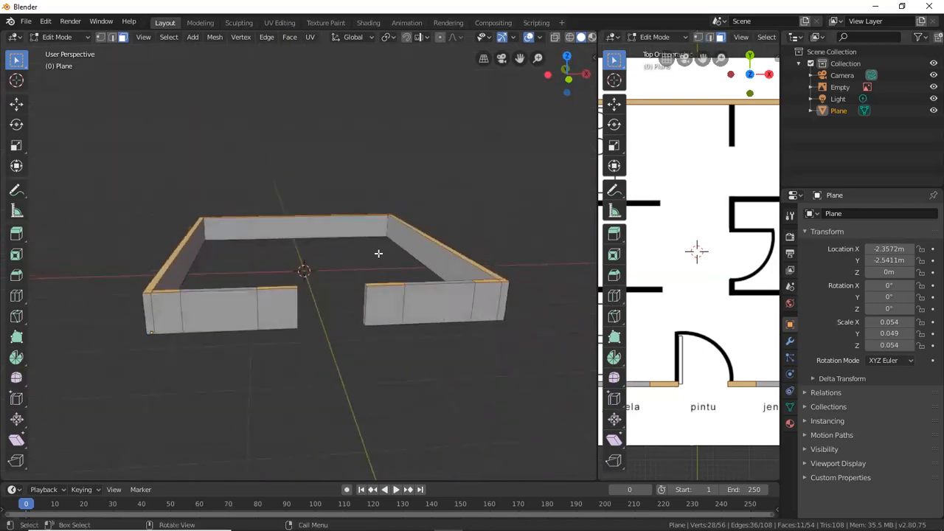
key(KP_1)
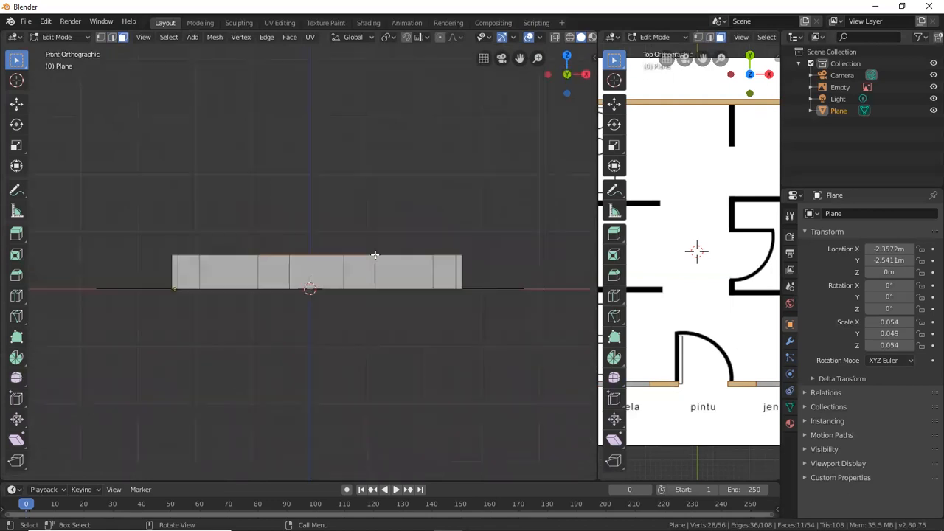
scroll(385, 249, up, 3)
shift+middle_drag(392, 240, 379, 320)
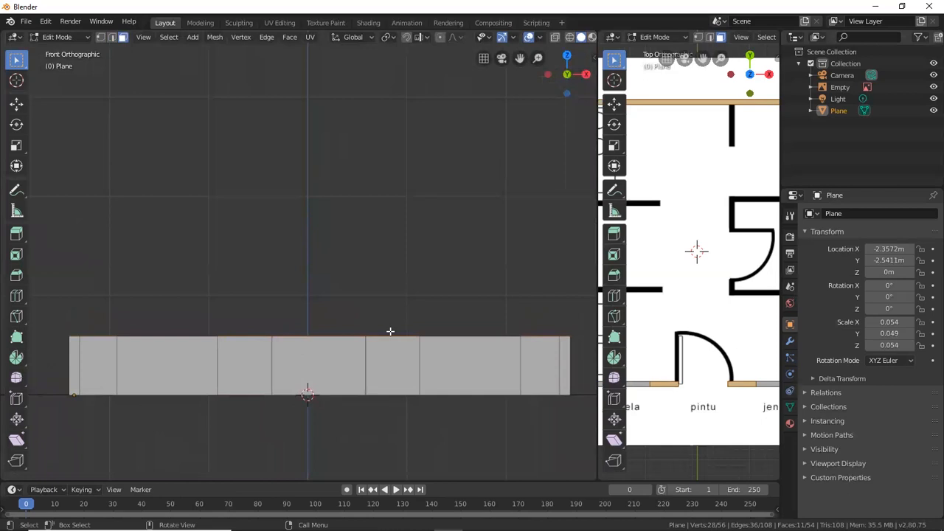
key(e)
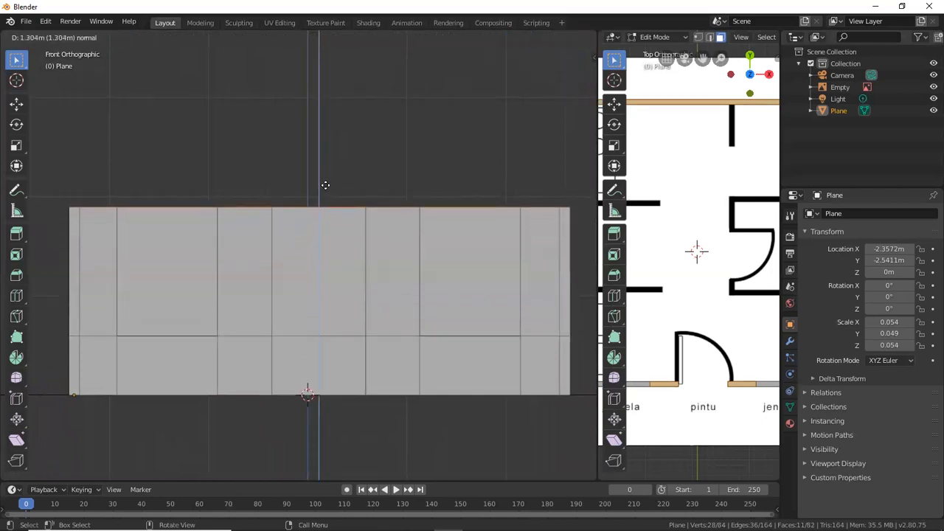
click(325, 185)
Extrude the selected wall tops upward about 0.39 m, above the window and door openings.
middle_drag(326, 185, 351, 219)
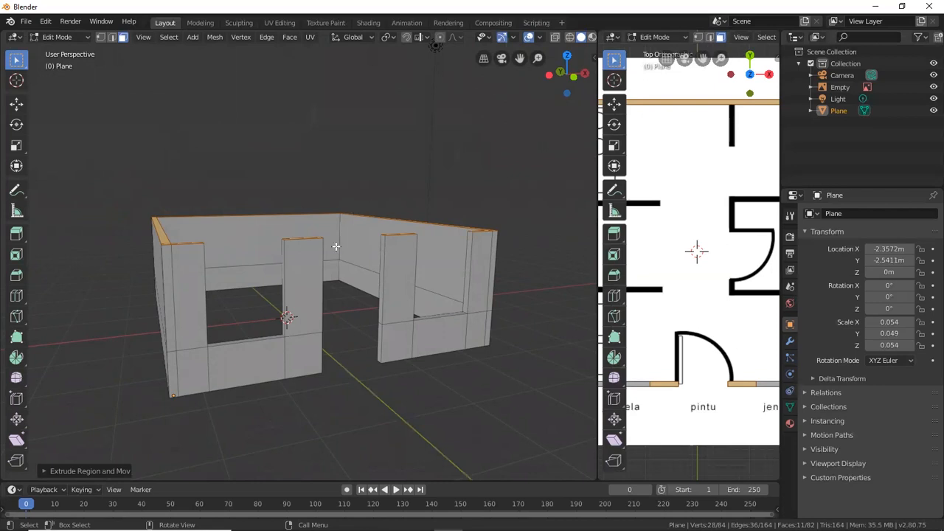
key(e)
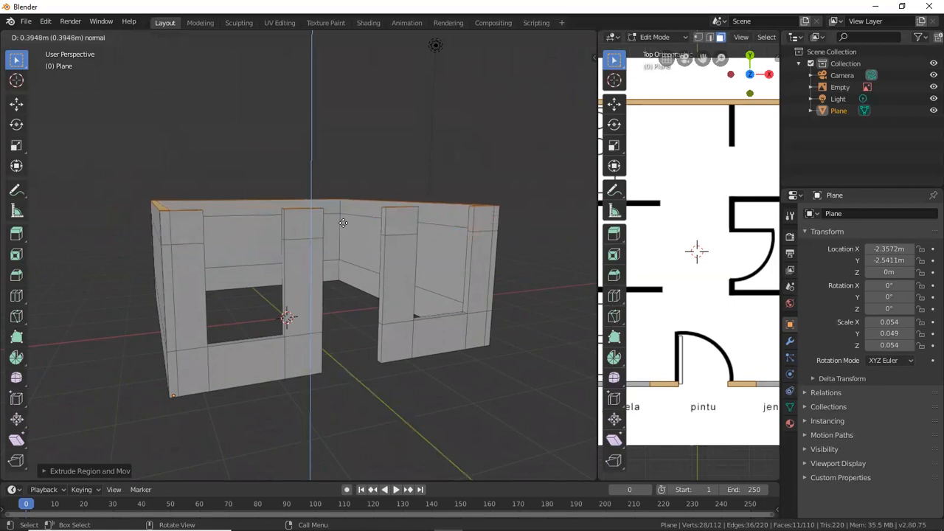
click(343, 222)
Close the gap above the left front window by bridging the two facing upper wall end faces with Bridge Edge Loops.
middle_drag(432, 268, 122, 214)
scroll(292, 236, up, 3)
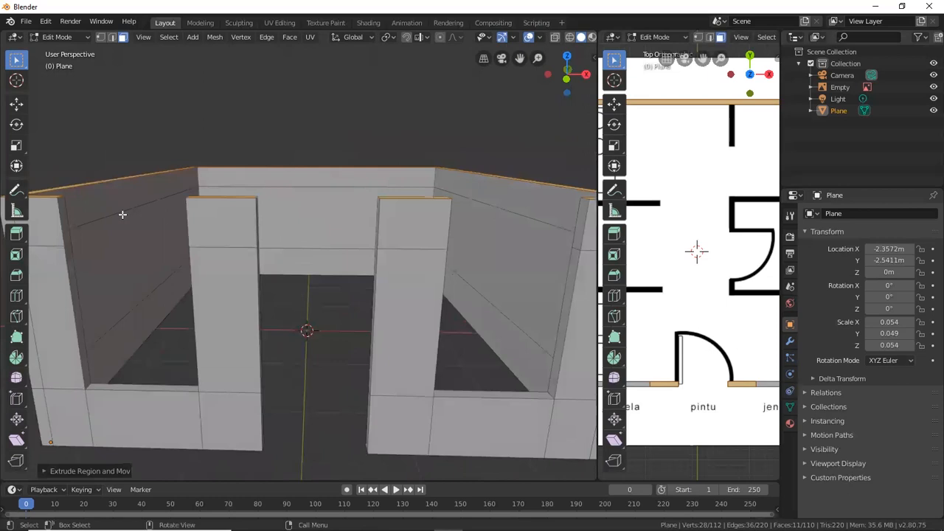
click(64, 216)
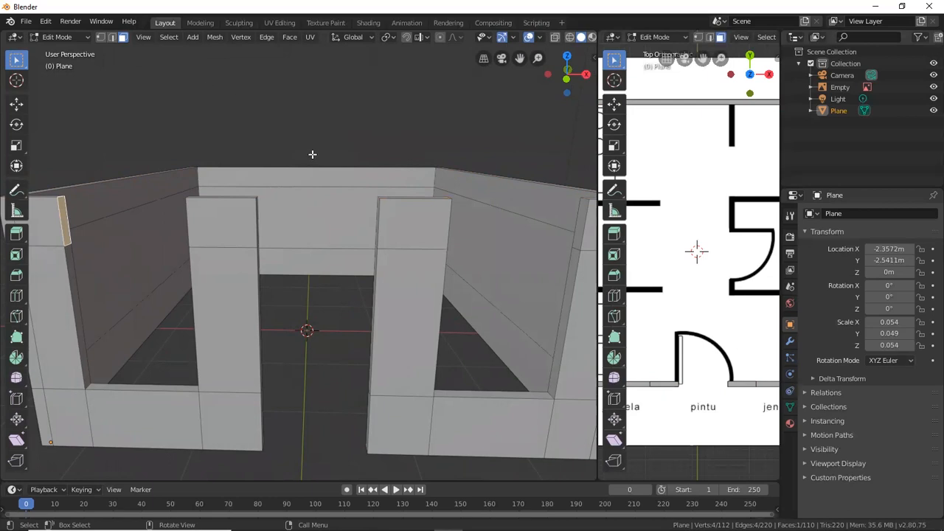
middle_drag(222, 172, 292, 174)
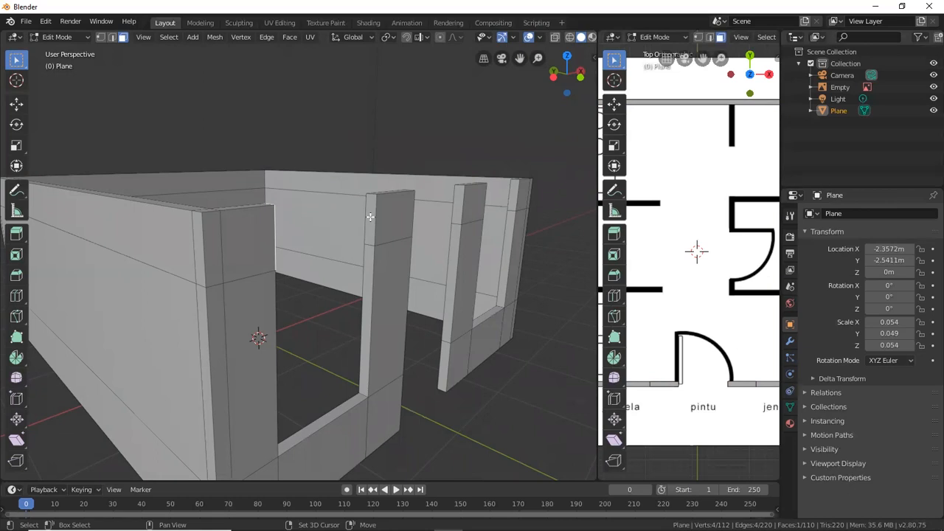
shift+click(370, 217)
middle_drag(370, 217, 327, 170)
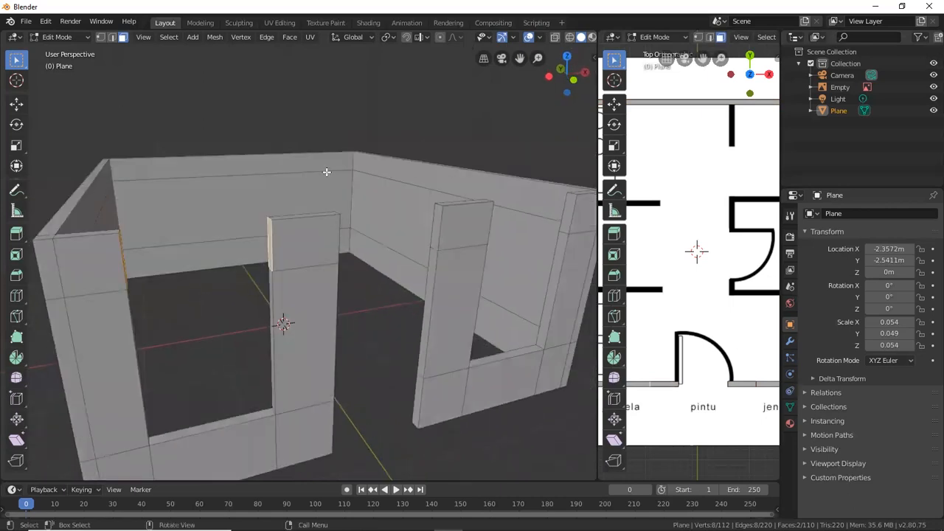
click(268, 37)
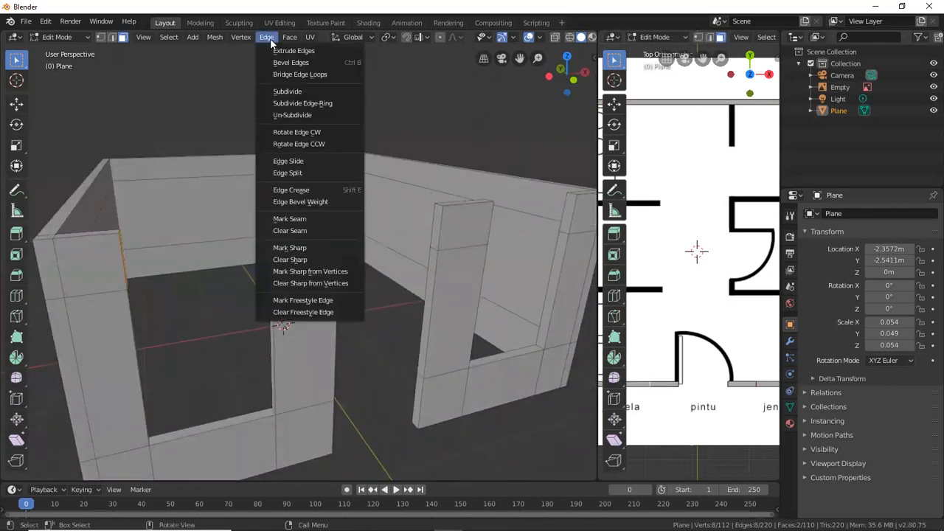
click(340, 74)
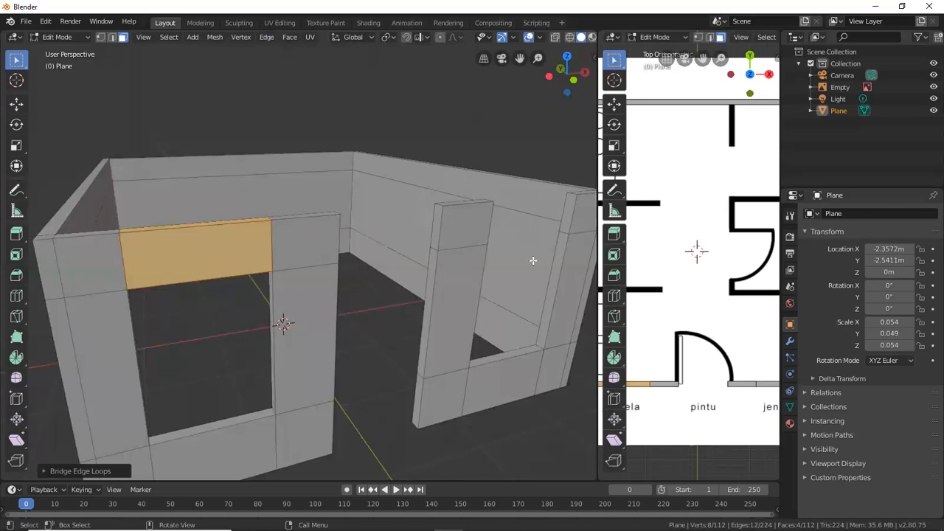
Bridge the facing upper wall end faces on both sides of the door to form the lintel above it.
middle_drag(531, 260, 457, 259)
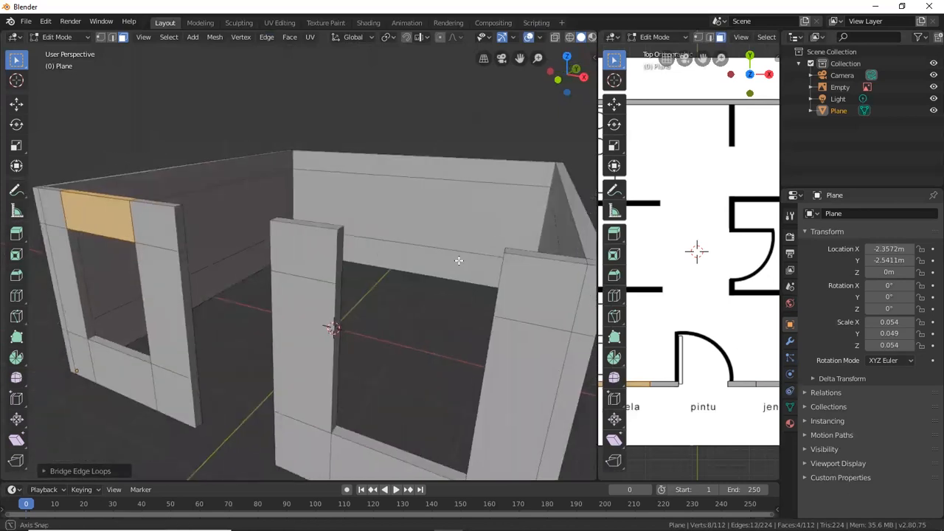
click(179, 224)
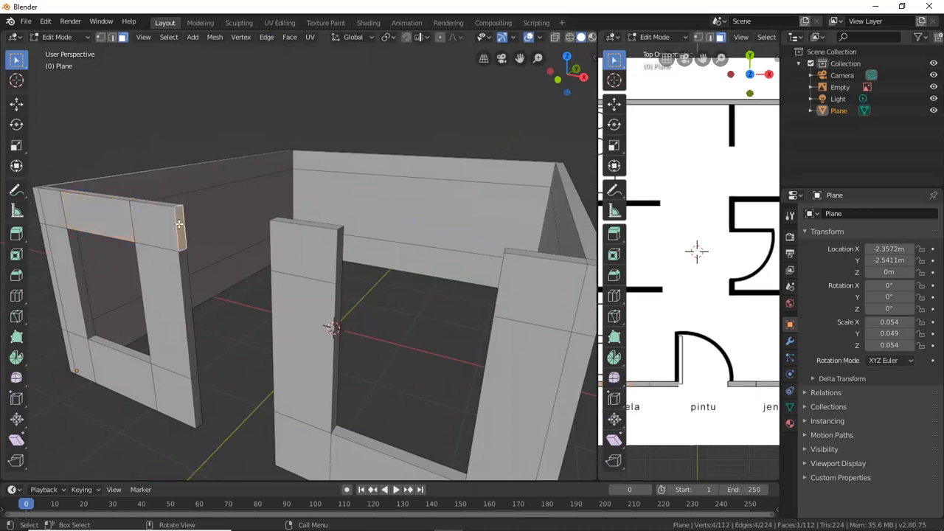
middle_drag(181, 240, 273, 244)
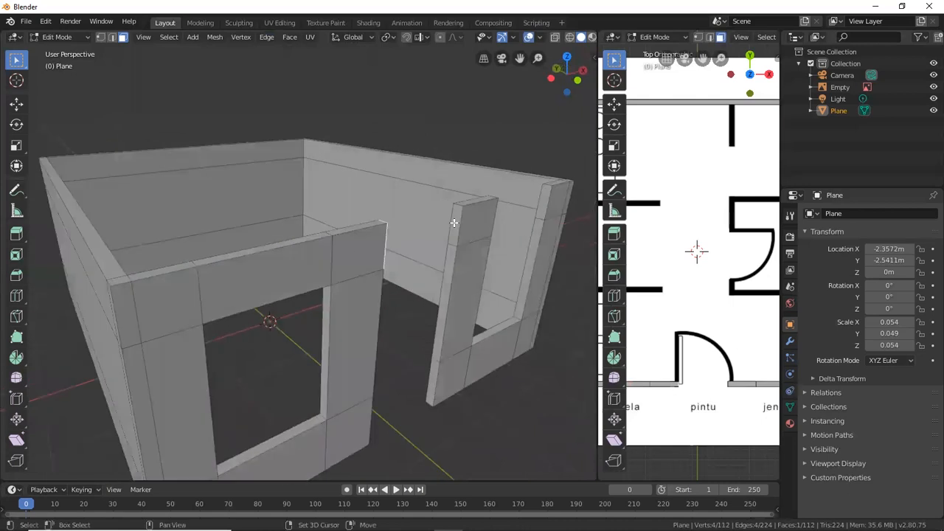
shift+click(455, 222)
click(267, 37)
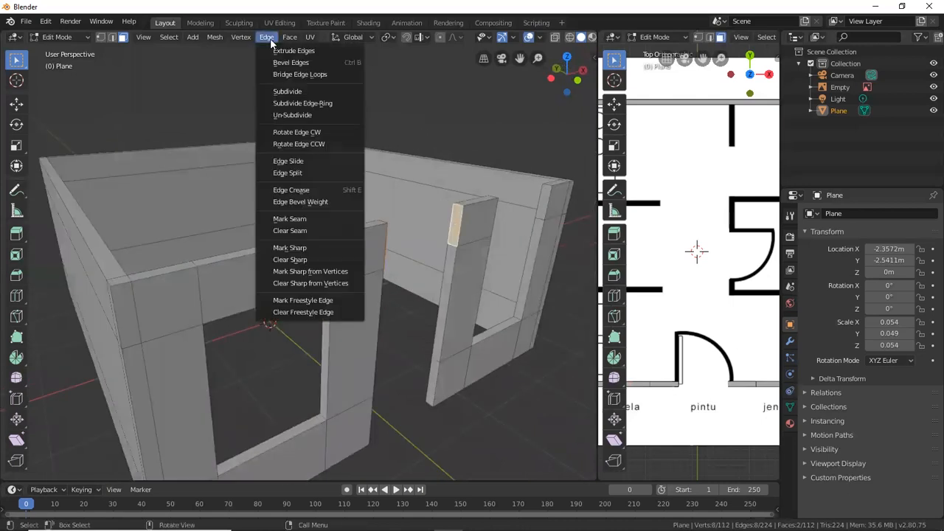
click(322, 75)
Bridge the facing upper wall end faces across the right front window to complete the front wall's top band.
middle_drag(420, 140, 306, 179)
click(270, 236)
middle_drag(330, 225, 558, 225)
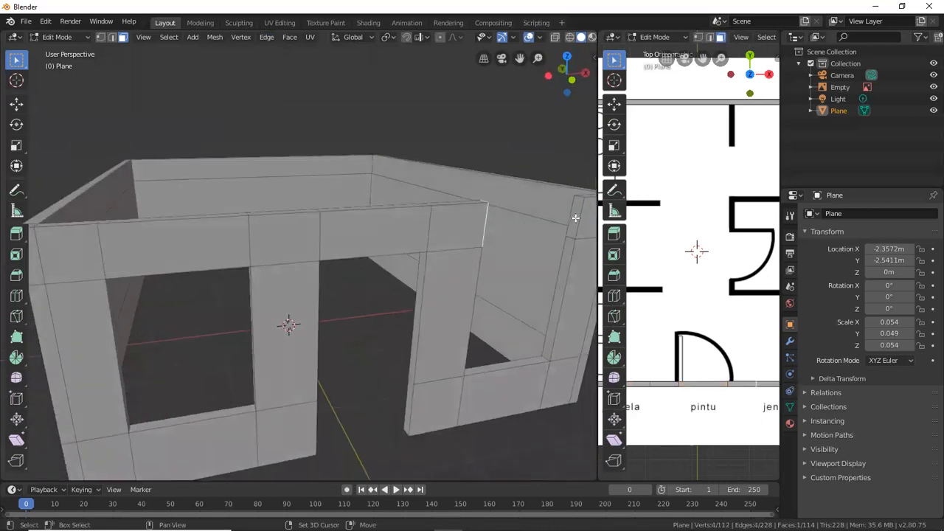
shift+click(575, 218)
click(267, 38)
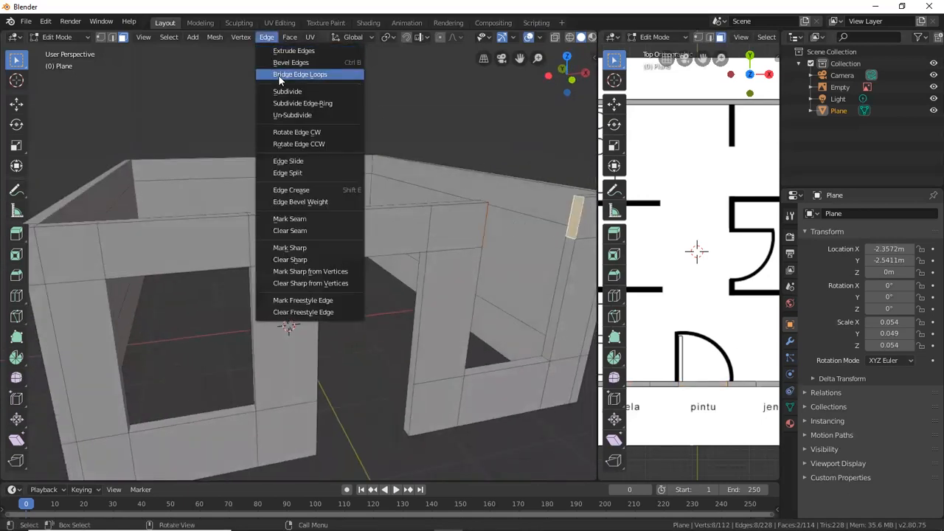
click(278, 74)
middle_drag(346, 173, 244, 139)
Return to Object Mode and inspect the walls from the front and from above.
click(68, 39)
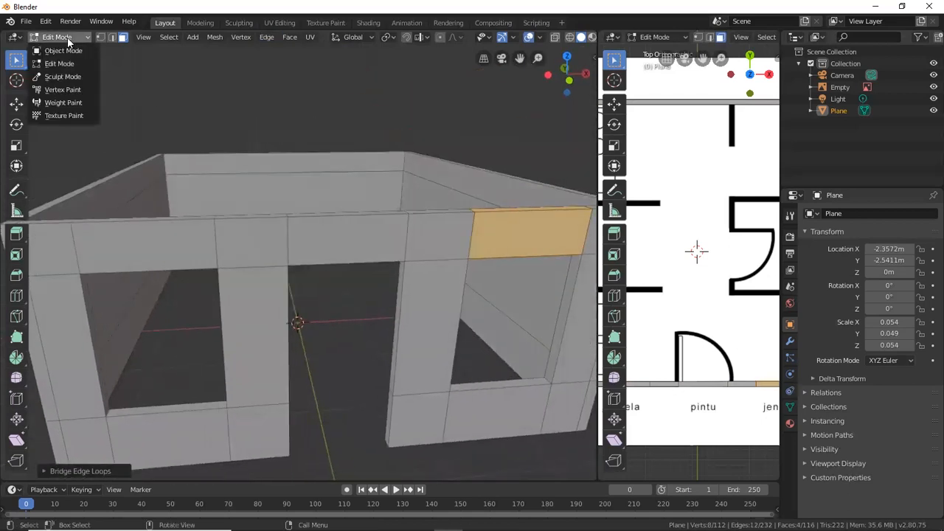
click(65, 51)
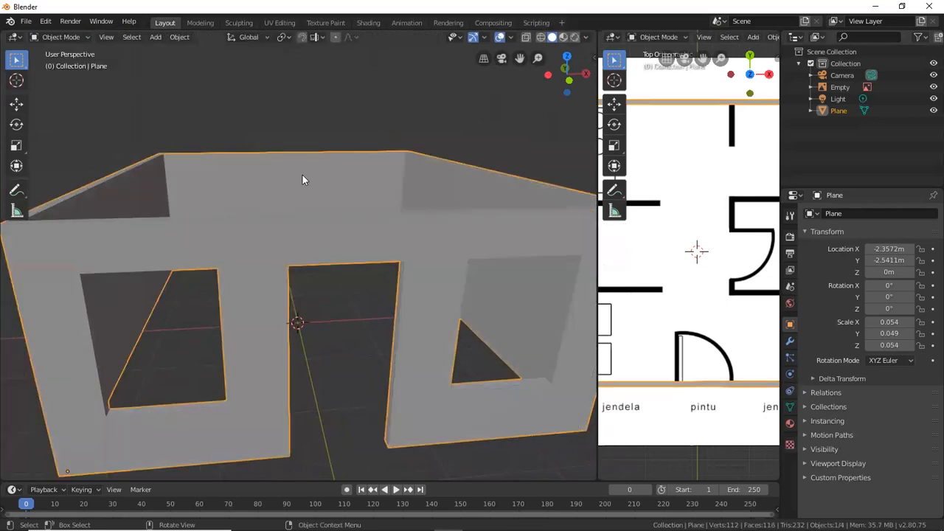
scroll(302, 175, down, 2)
middle_drag(310, 229, 281, 232)
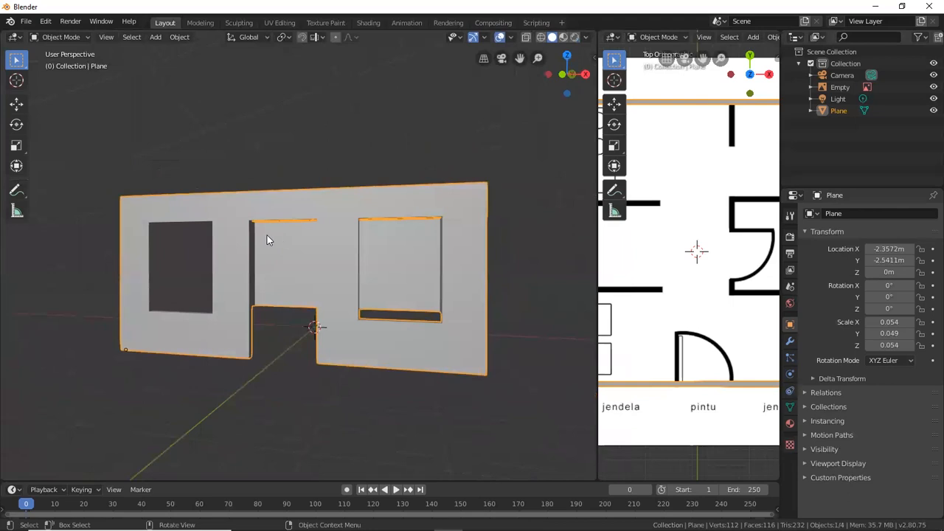
middle_drag(267, 235, 207, 219)
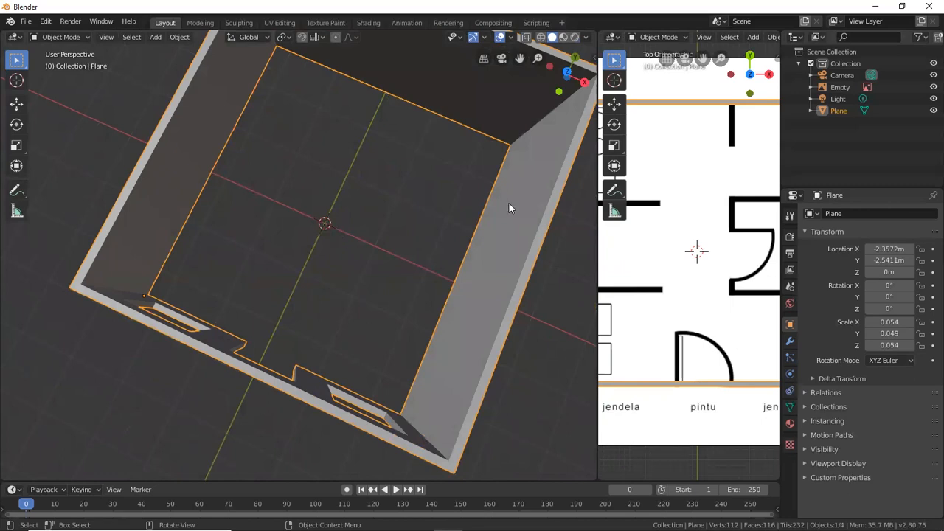
scroll(691, 238, down, 2)
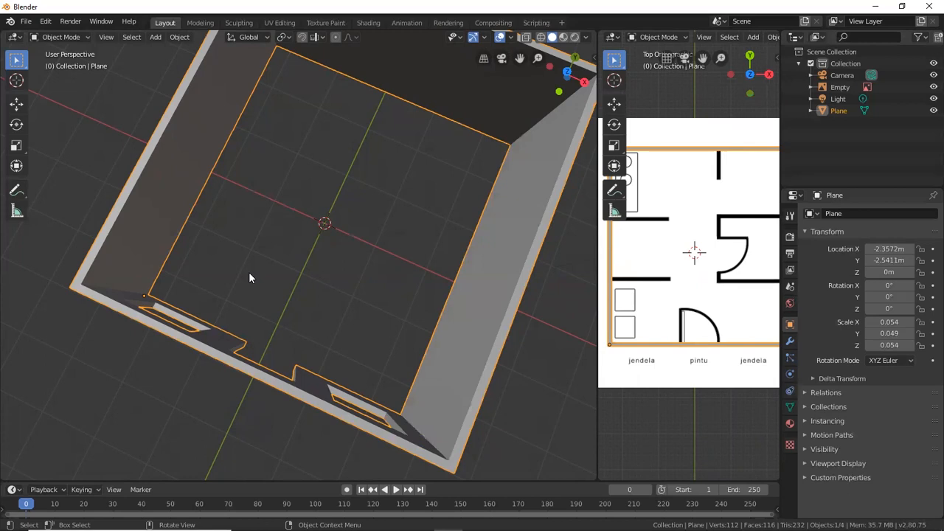
middle_drag(266, 323, 342, 224)
scroll(339, 207, down, 2)
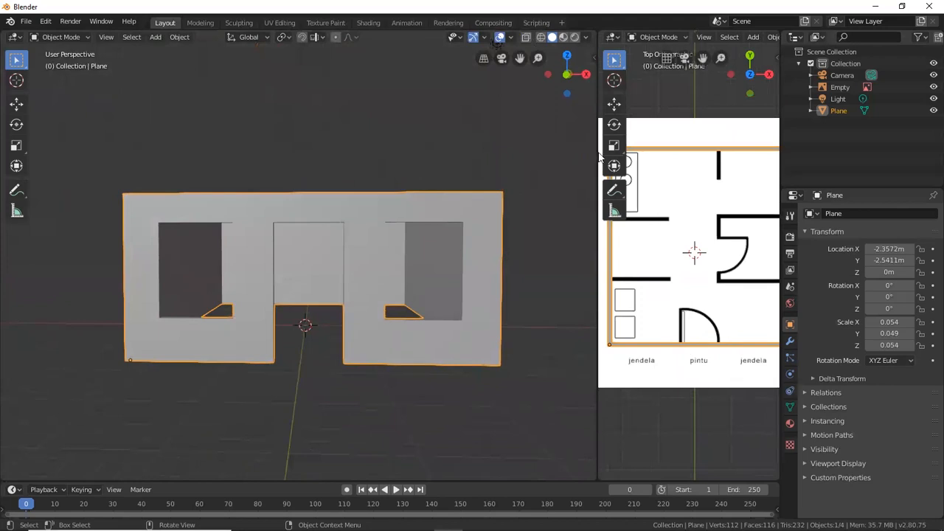
Widen the floor plan viewport, deselect the walls and show that viewport in front orthographic view.
drag(597, 113, 427, 119)
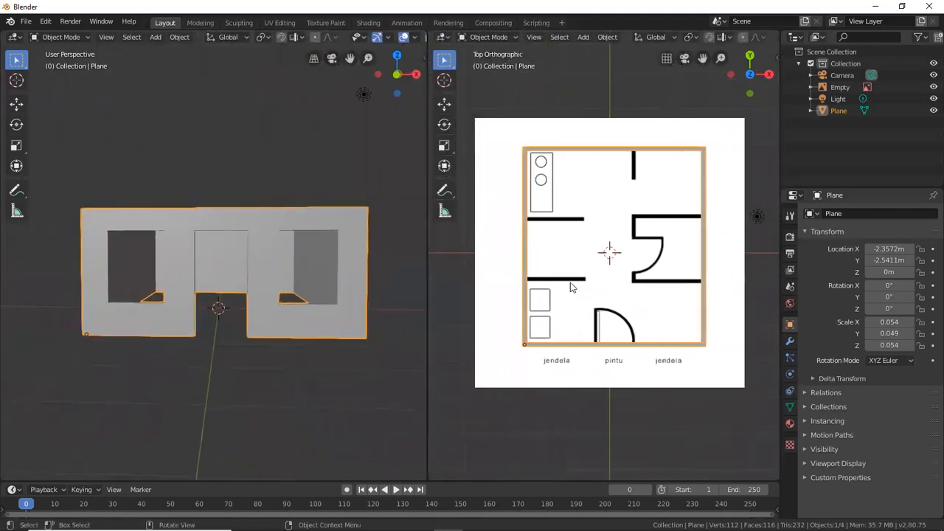
click(620, 420)
key(KP_1)
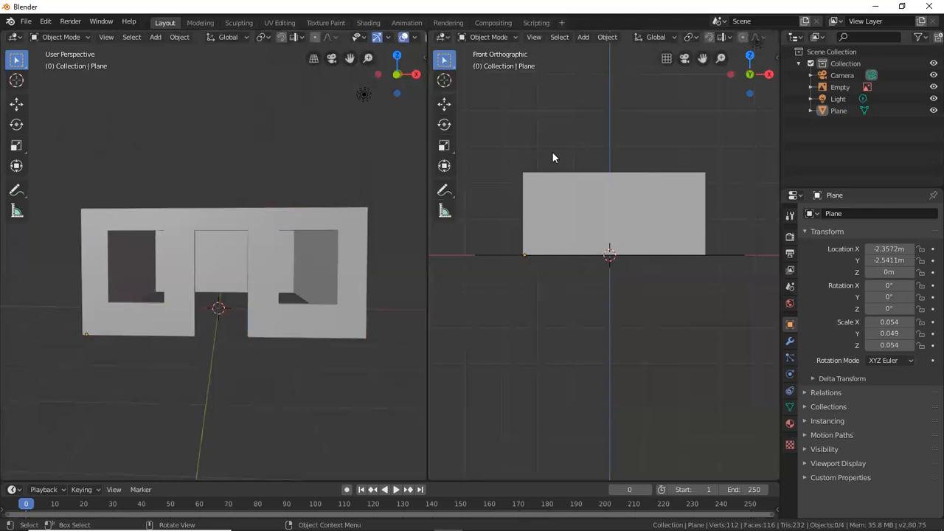
Place the 3D cursor above the walls, near the middle of the house.
click(20, 84)
click(229, 126)
click(609, 117)
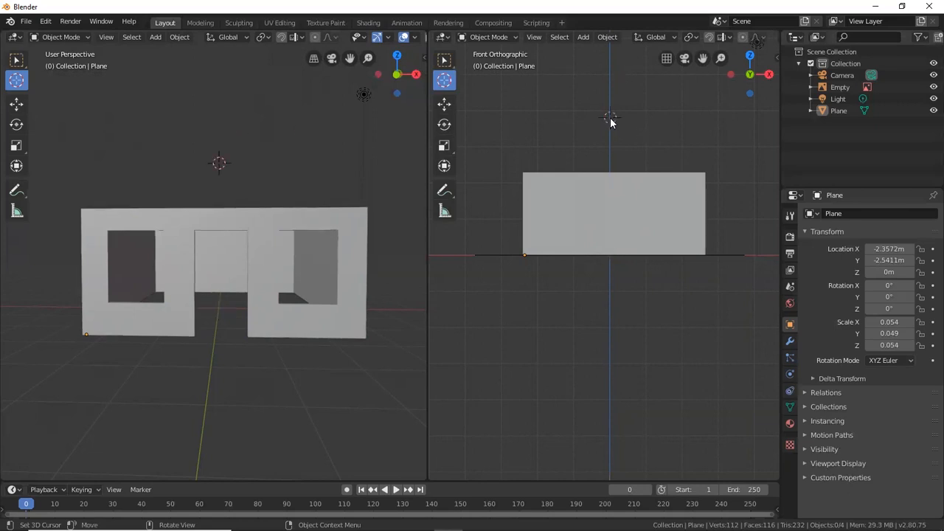
click(221, 129)
click(220, 136)
mouse_move(227, 158)
middle_down()
mouse_move(228, 183)
mouse_move(332, 175)
mouse_move(249, 178)
mouse_move(225, 158)
middle_up()
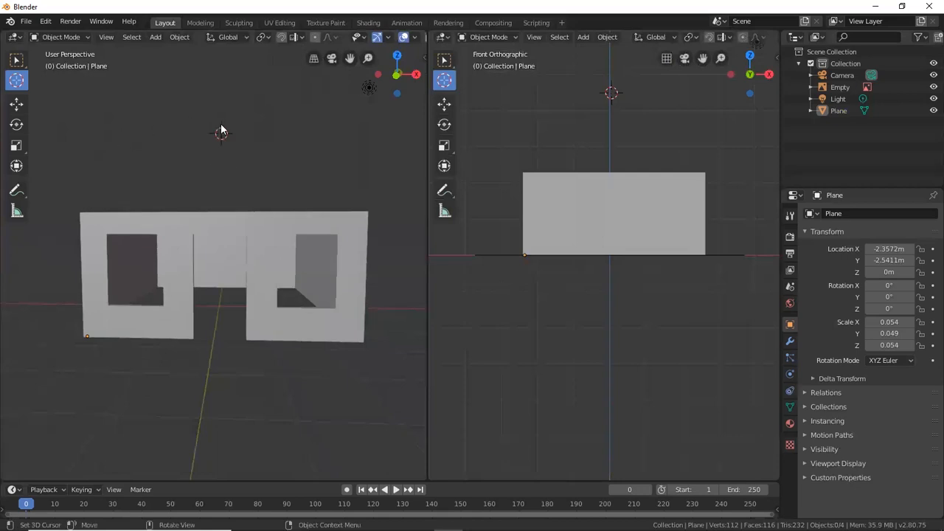
Add a cube at the 3D cursor above the walls and scale it uniformly to about 2.77.
click(16, 59)
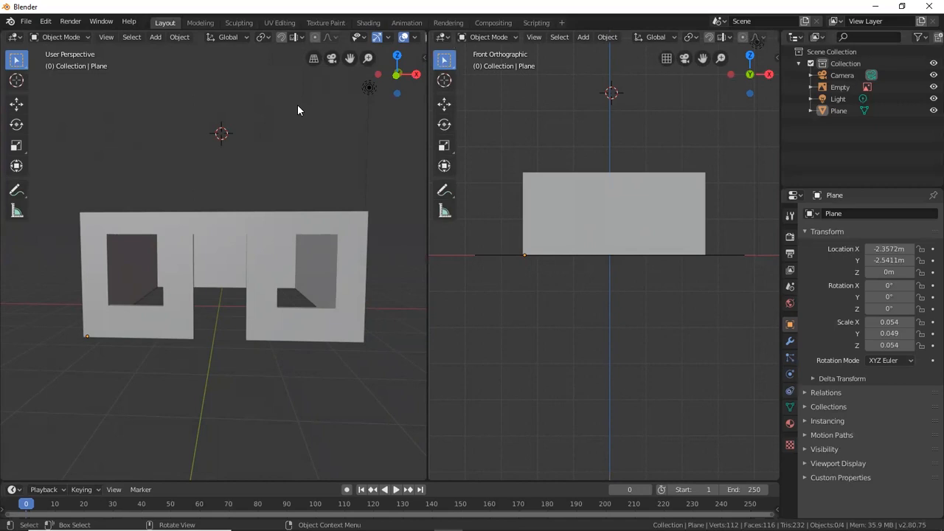
key(shift+a)
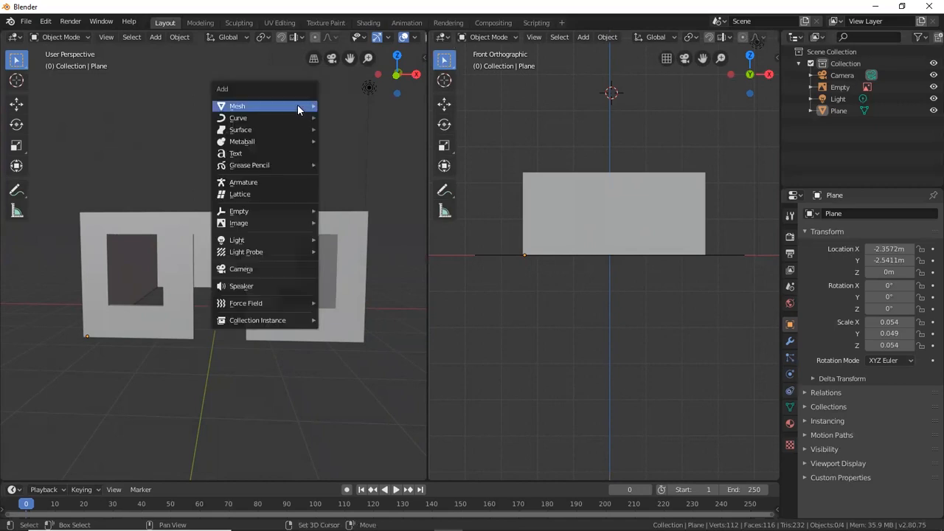
mouse_move(298, 105)
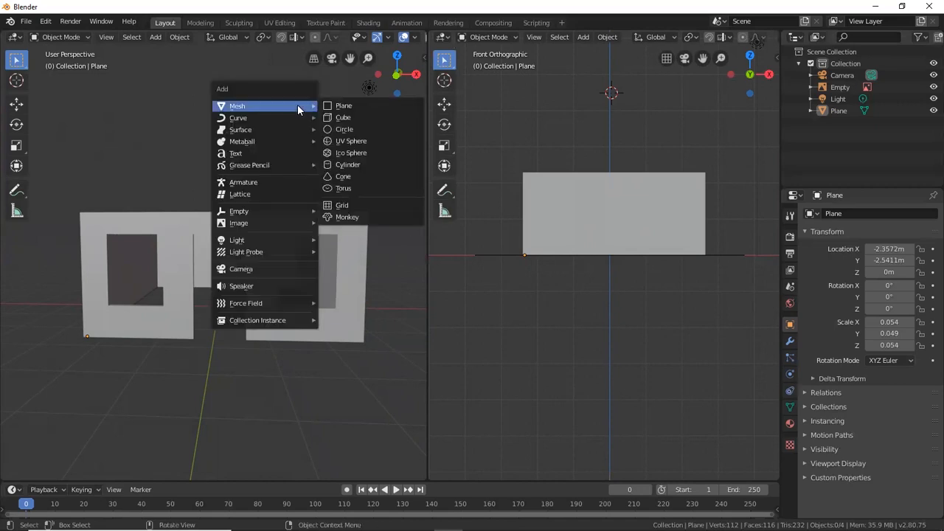
click(155, 39)
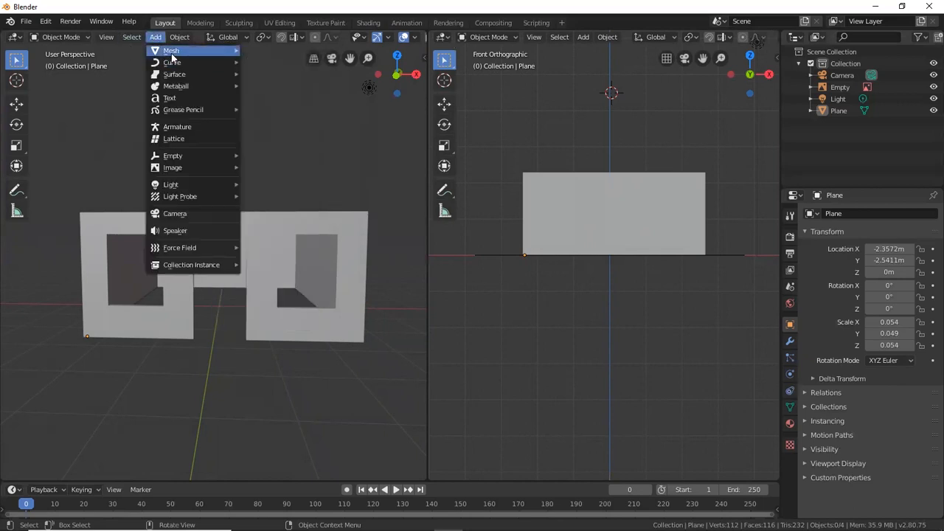
mouse_move(174, 50)
click(292, 63)
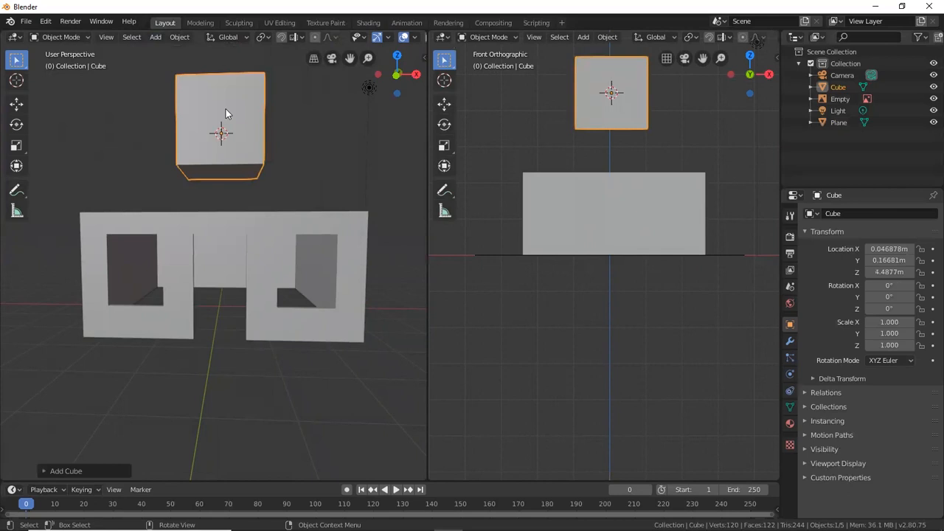
key(s)
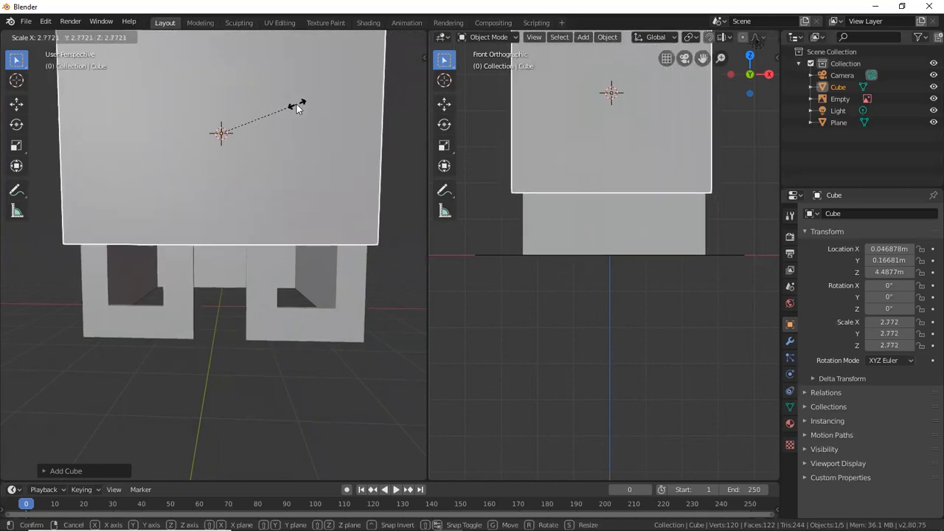
click(296, 105)
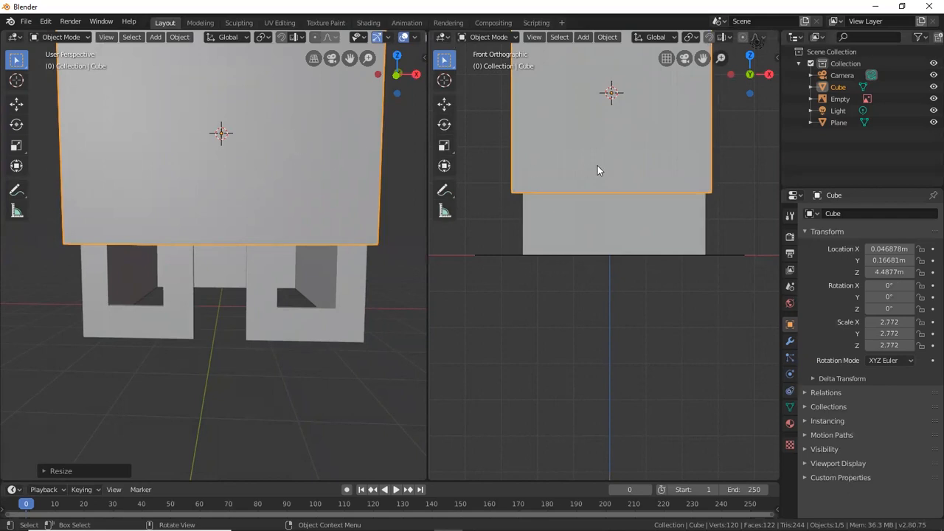
Show the second viewport in right orthographic view and stretch the cube along X to a scale of about 3.03.
key(KP_7)
key(KP_1)
key(KP_3)
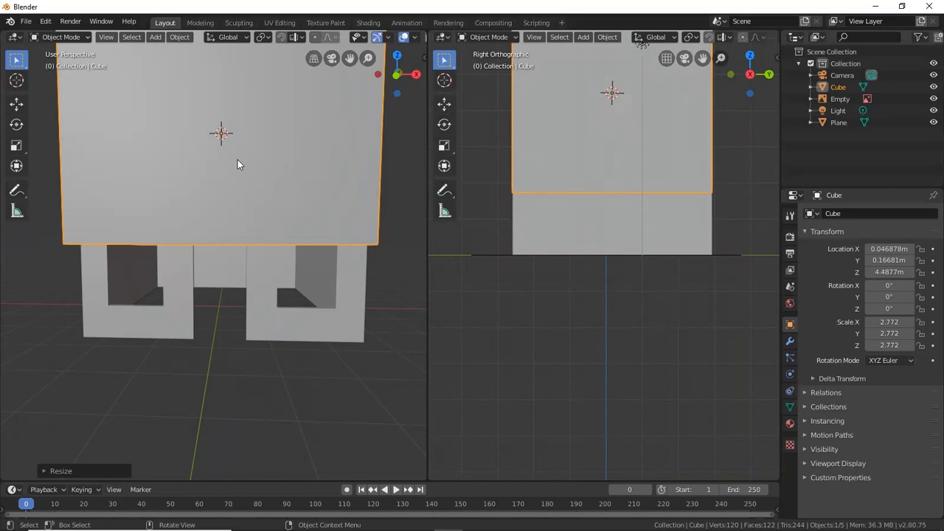
key(s)
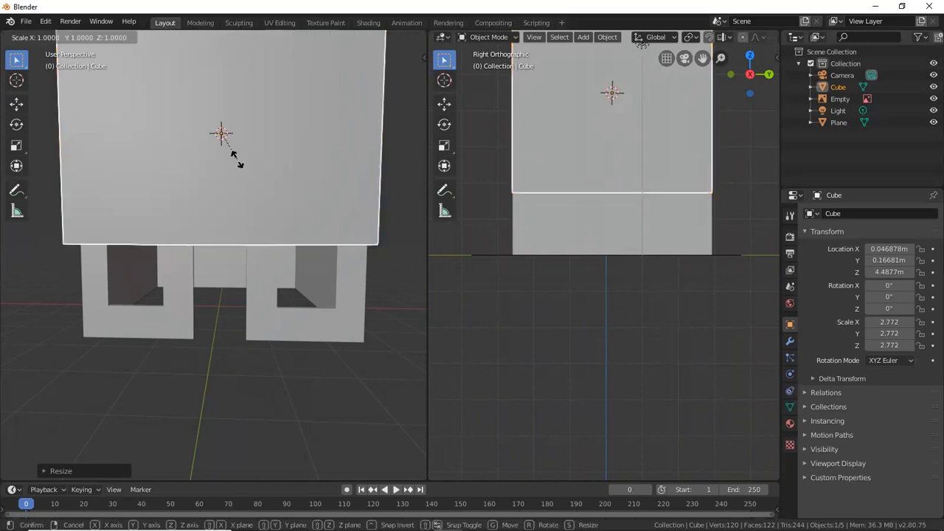
key(x)
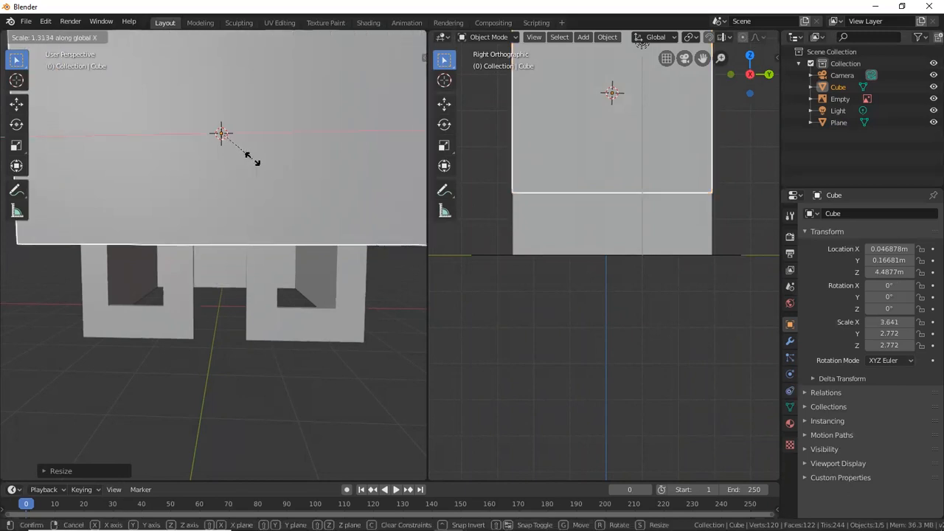
click(242, 156)
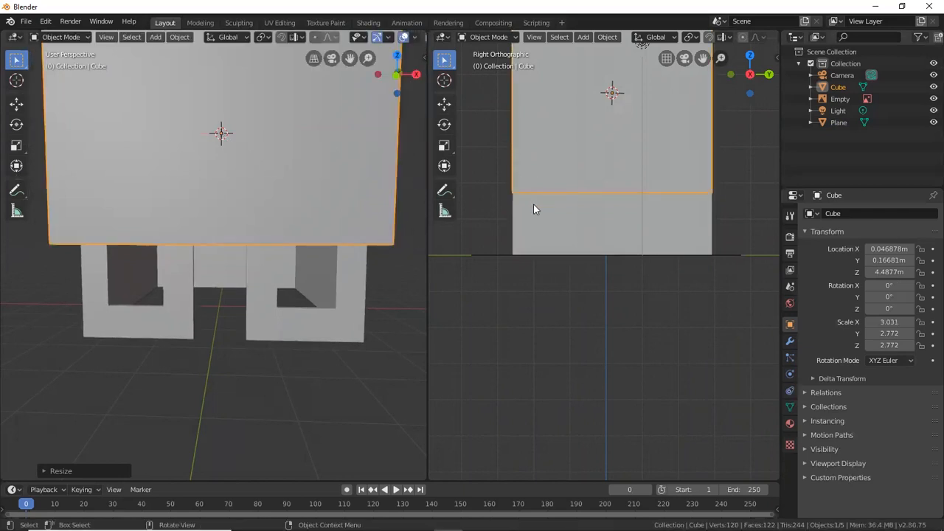
Show the viewports in front and right orthographic views and stretch the cube along Y to a scale of about 3.29.
key(KP_1)
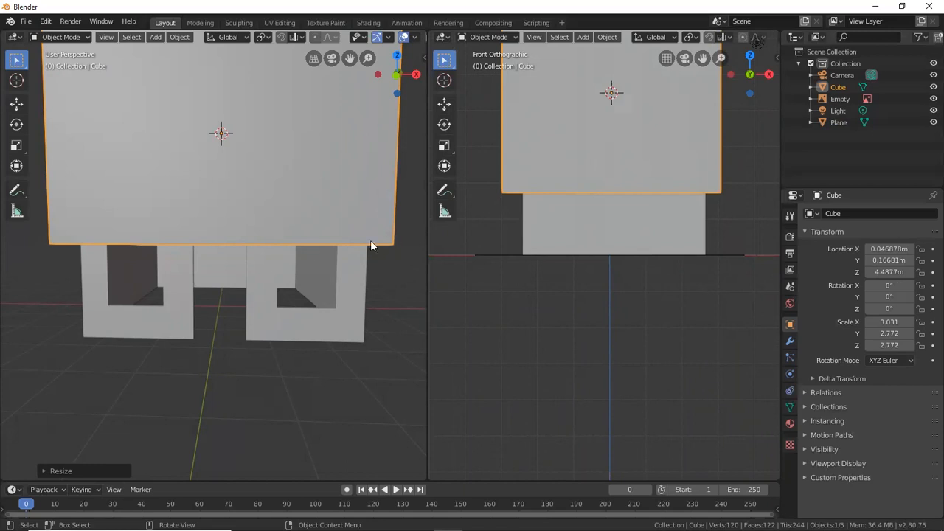
middle_drag(331, 257, 160, 255)
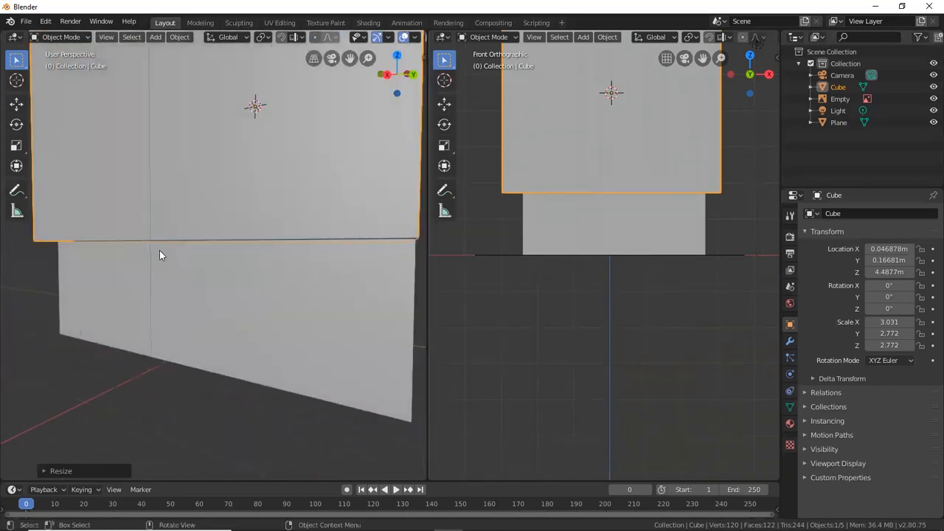
scroll(159, 255, down, 2)
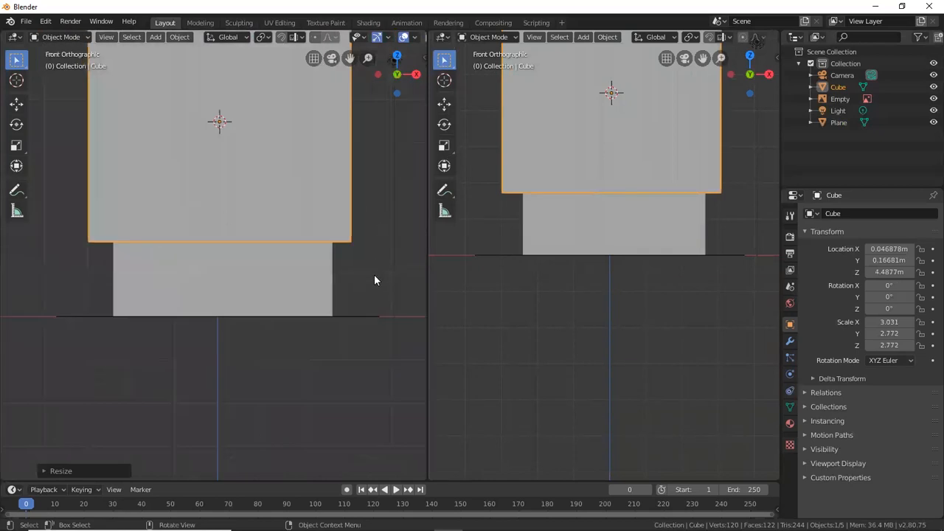
click(518, 315)
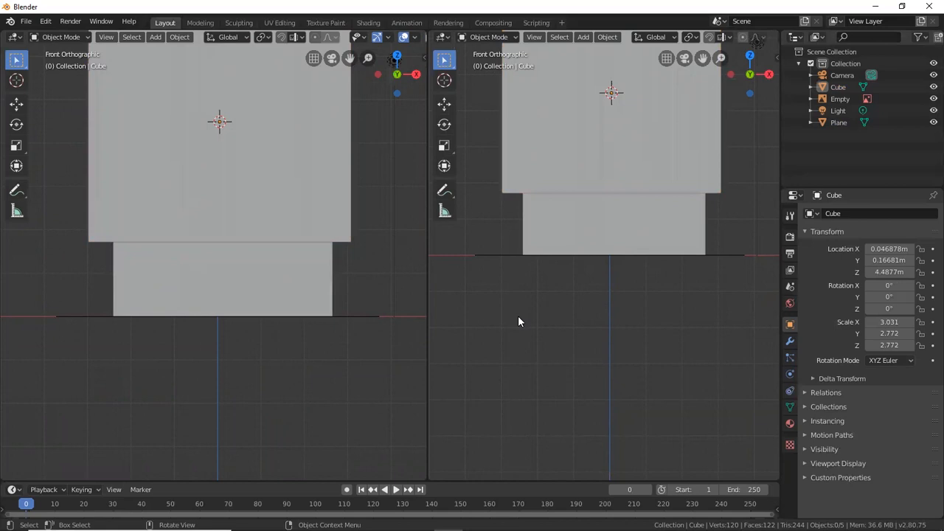
scroll(518, 322, up, 1)
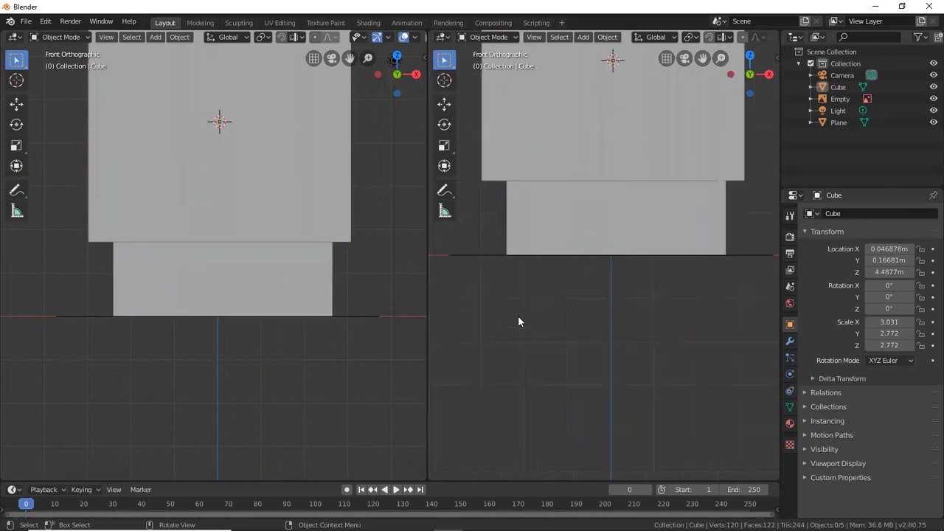
key(KP_3)
click(187, 152)
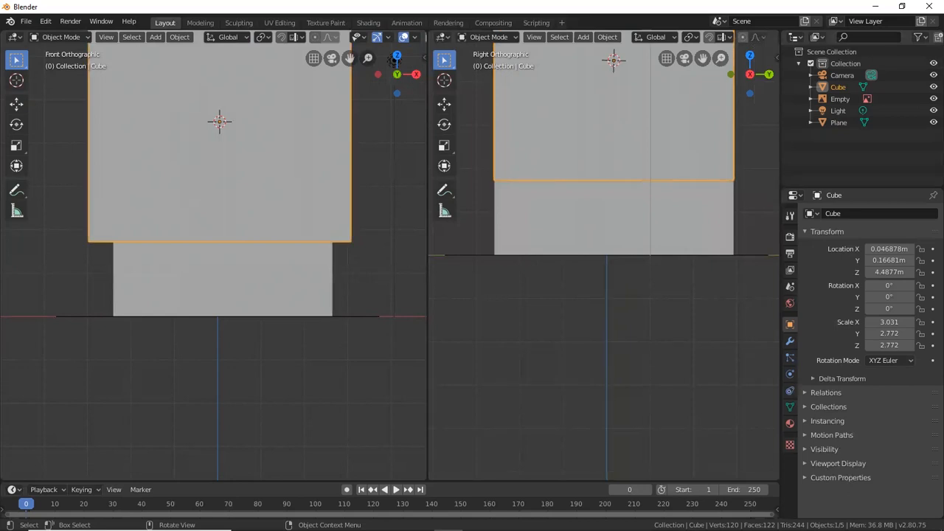
key(s)
key(y)
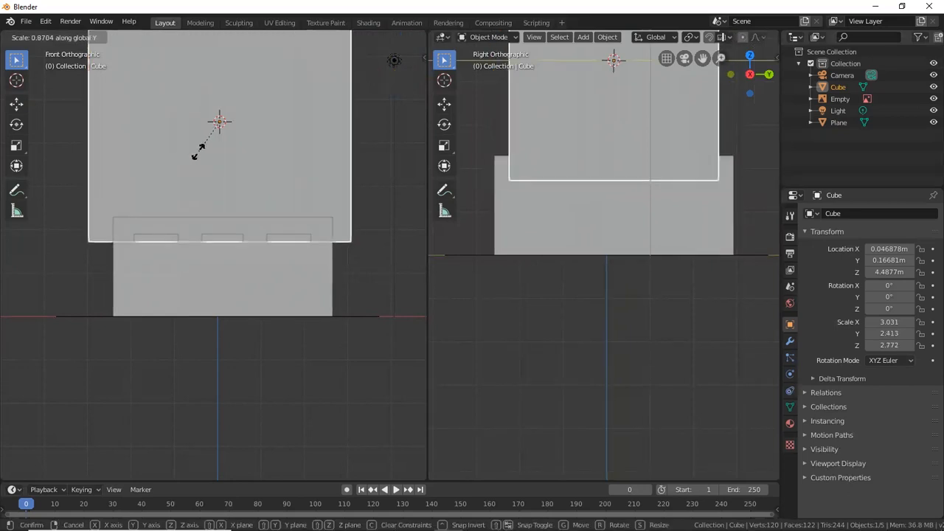
click(181, 153)
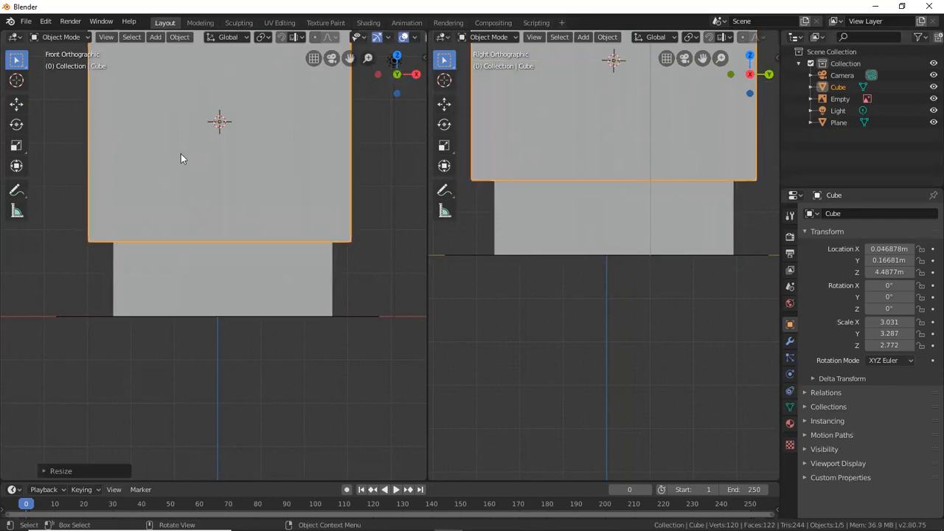
Raise the cube along Z to about 5.06 m so its underside rests on top of the walls.
mouse_move(155, 234)
middle_down()
mouse_move(143, 236)
mouse_move(192, 211)
mouse_move(114, 236)
mouse_move(127, 305)
mouse_move(161, 228)
mouse_move(52, 233)
mouse_move(140, 239)
middle_up()
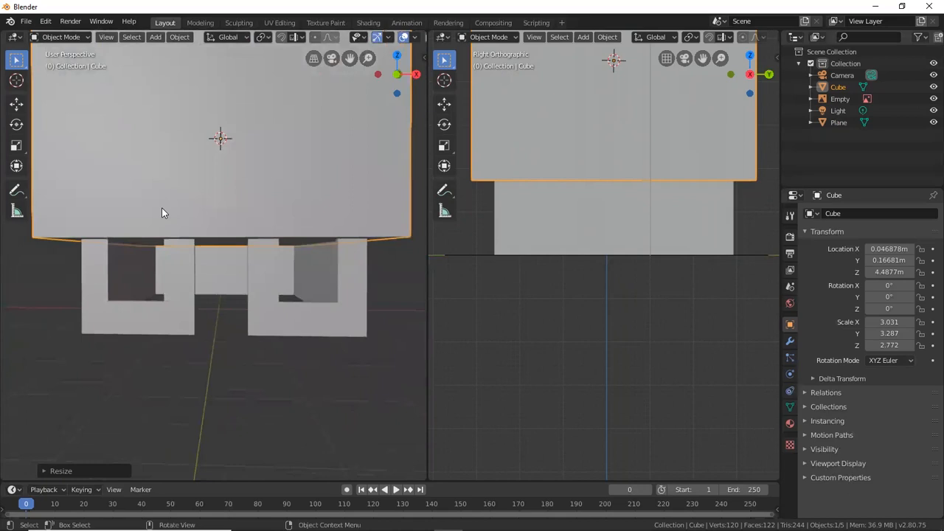
key(KP_1)
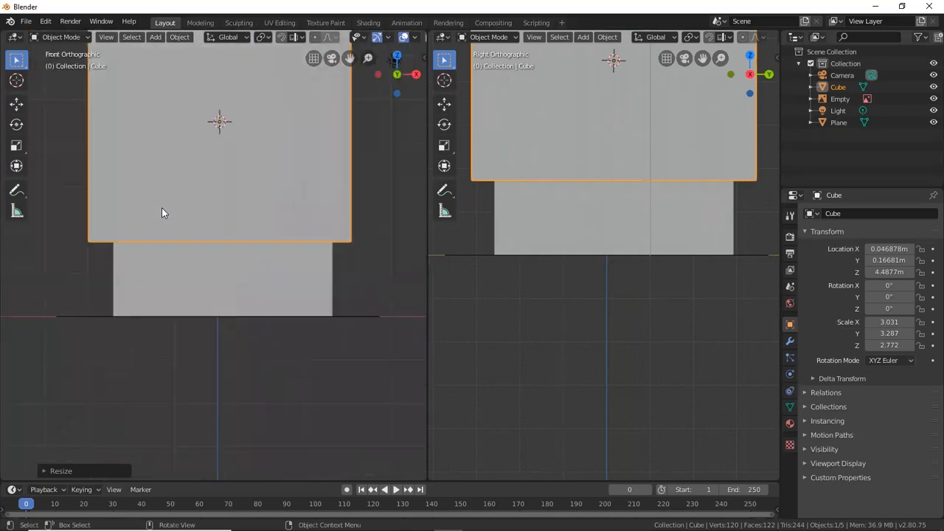
key(s)
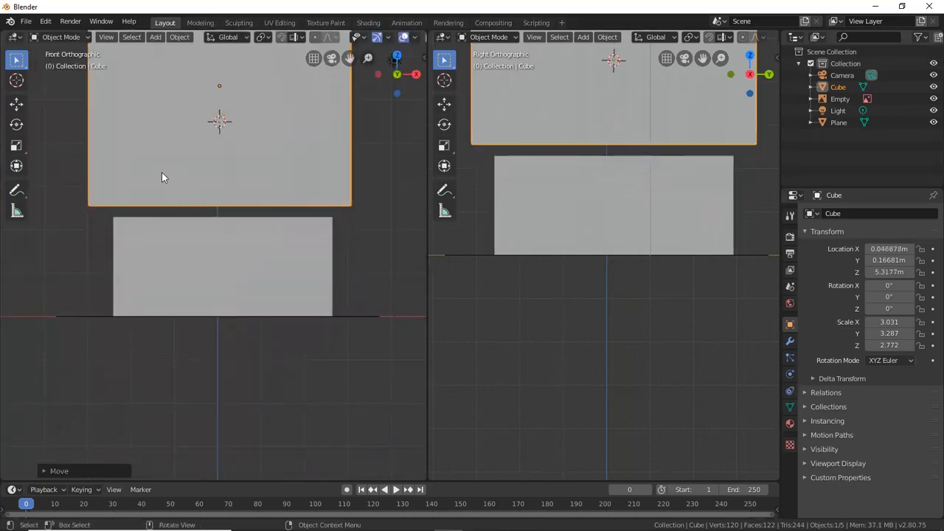
key(Escape)
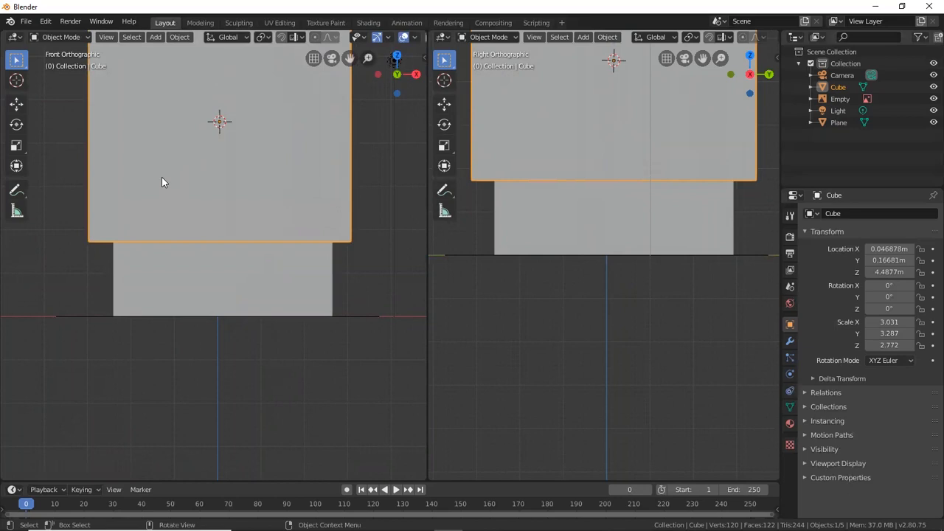
key(g)
key(z)
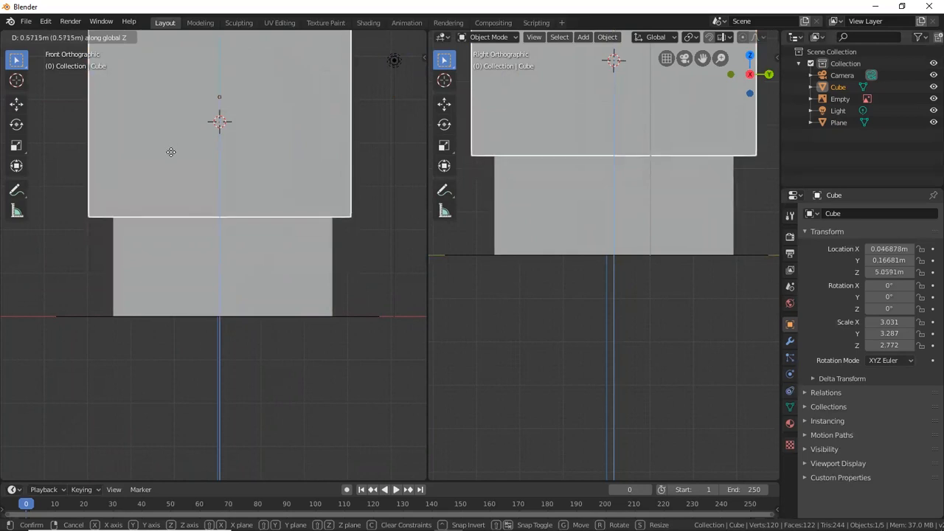
click(171, 152)
mouse_move(136, 230)
middle_down()
mouse_move(162, 230)
mouse_move(162, 246)
mouse_move(126, 217)
mouse_move(42, 208)
mouse_move(132, 215)
middle_up()
key(KP_1)
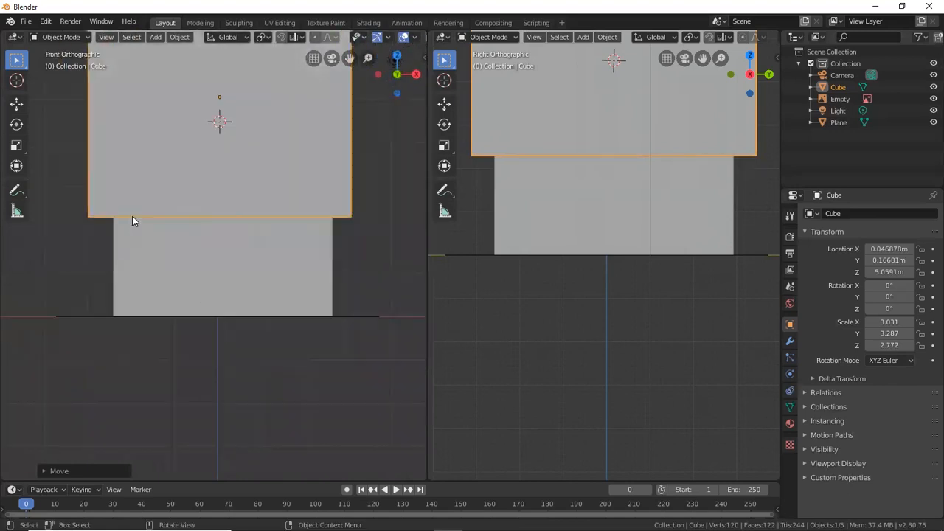
Enter Edit Mode on the cube above the walls.
scroll(173, 210, up, 2)
shift+middle_drag(206, 140, 205, 309)
click(60, 38)
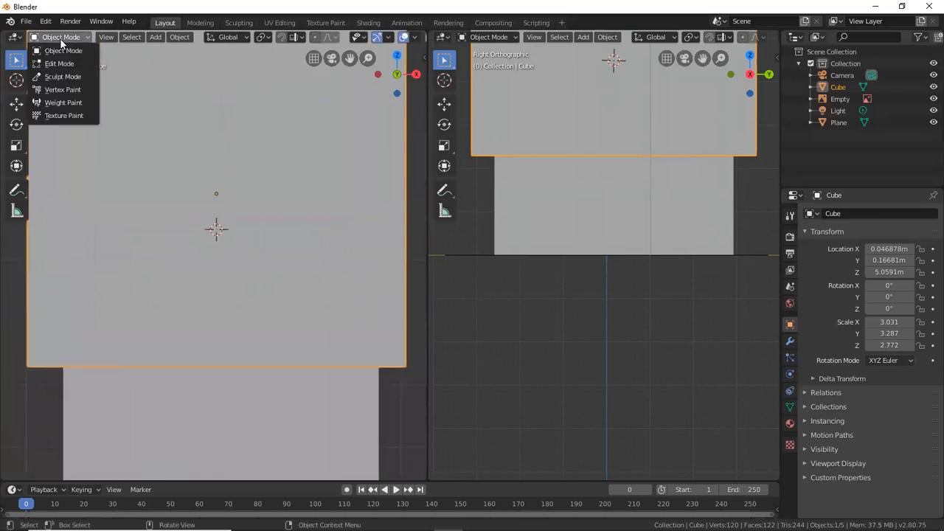
click(59, 63)
scroll(238, 129, down, 3)
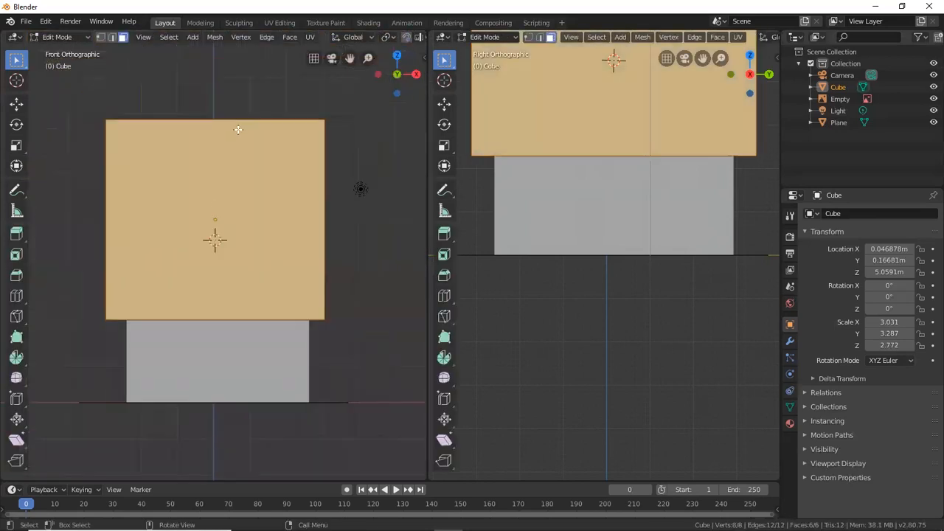
scroll(238, 132, up, 1)
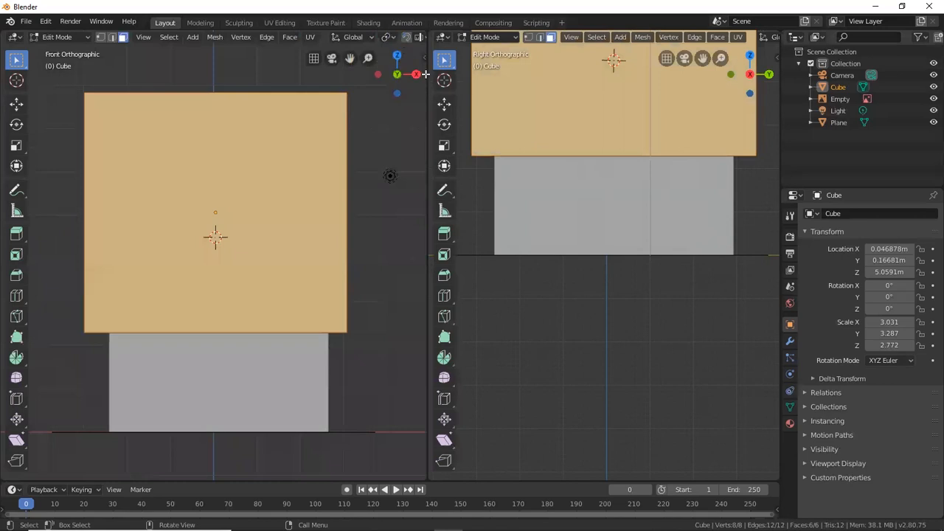
Widen the front viewport, show it in wireframe shading and deselect the cube's mesh.
drag(425, 74, 650, 69)
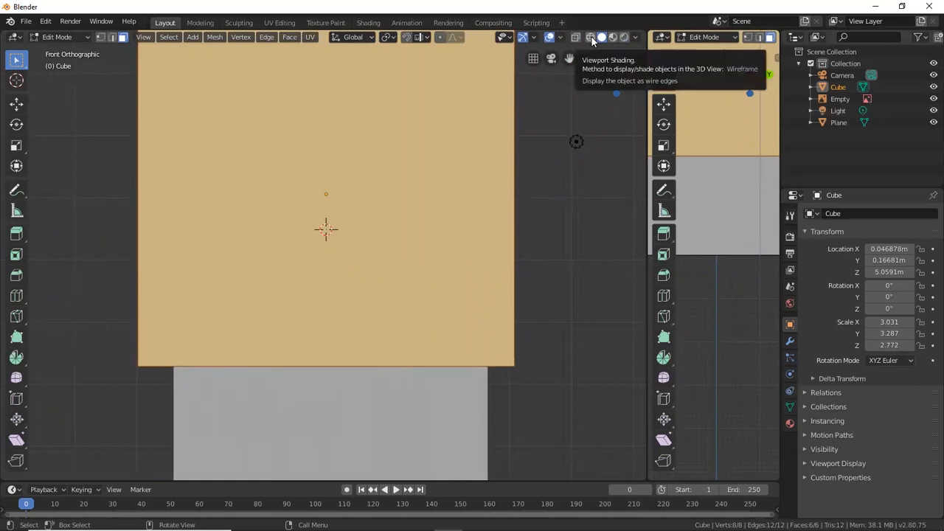
click(590, 38)
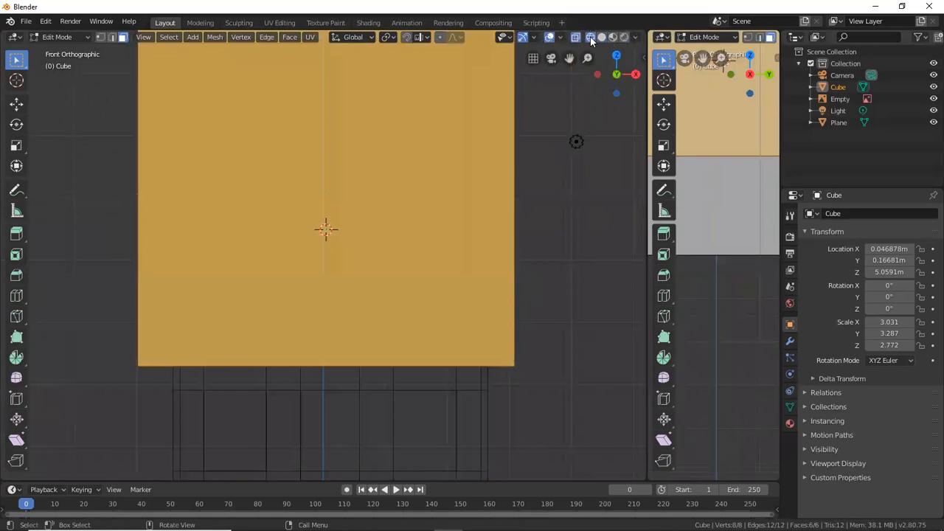
click(475, 209)
scroll(487, 208, down, 2)
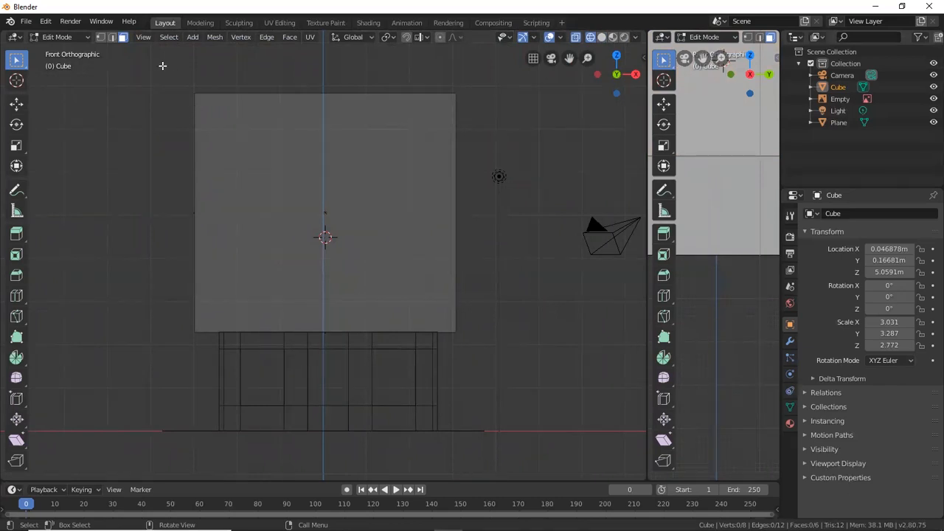
Try to box-select the cube's upper left corner in face select mode.
drag(163, 65, 238, 120)
key(b)
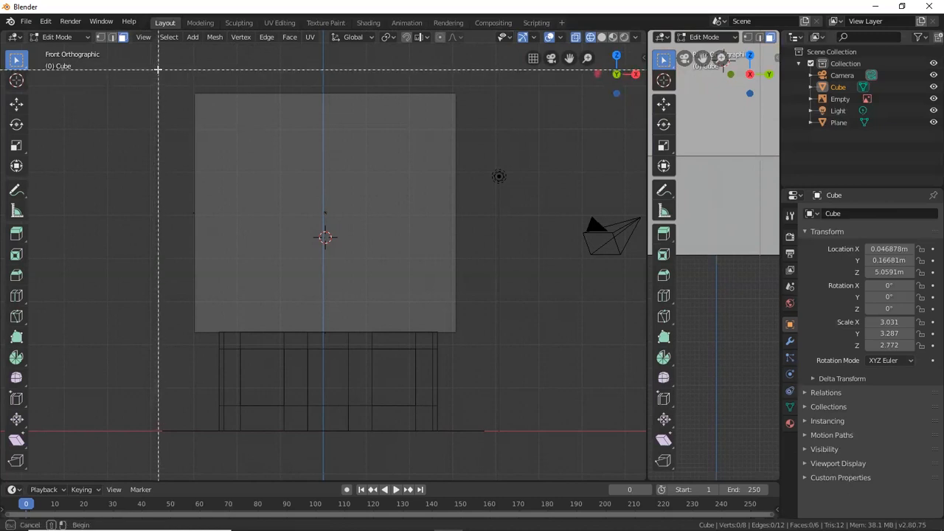
drag(157, 69, 228, 137)
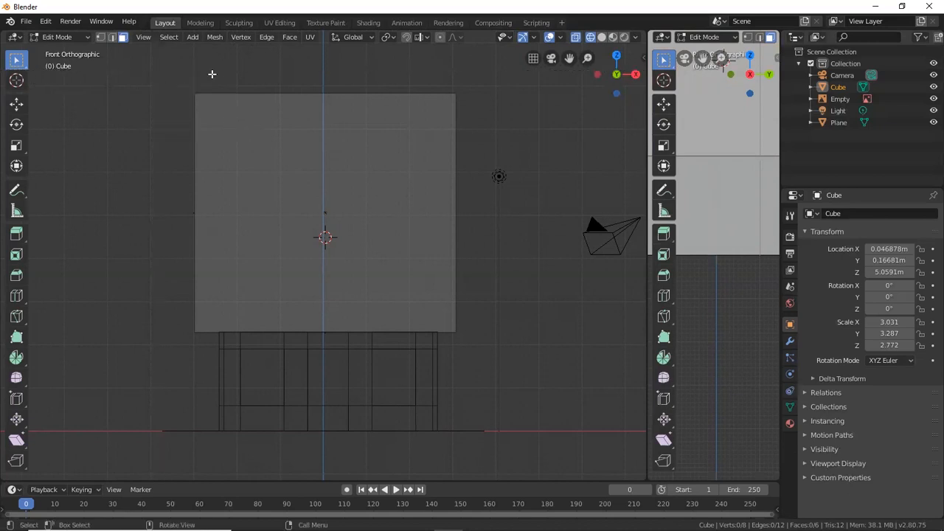
Return to Object Mode, deselect everything and re-enter Edit Mode on the cube.
click(64, 39)
click(63, 51)
click(255, 131)
click(64, 39)
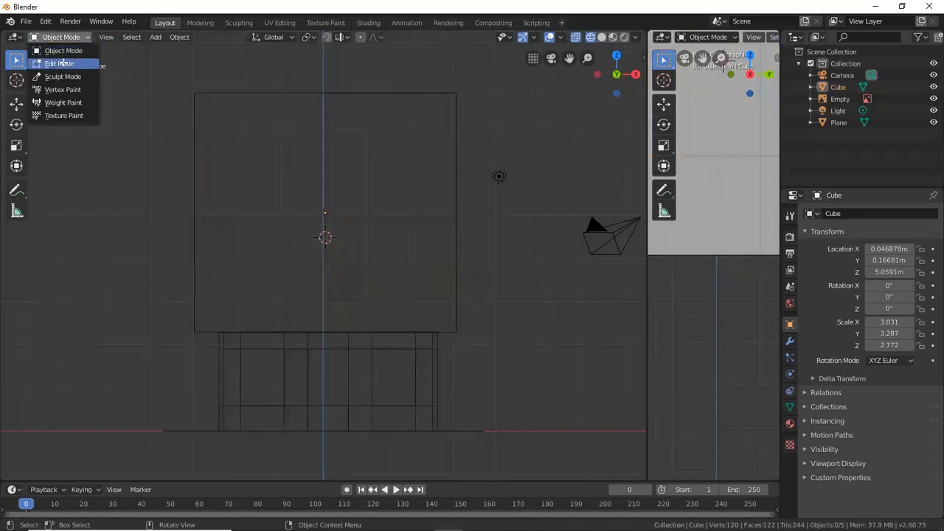
click(64, 63)
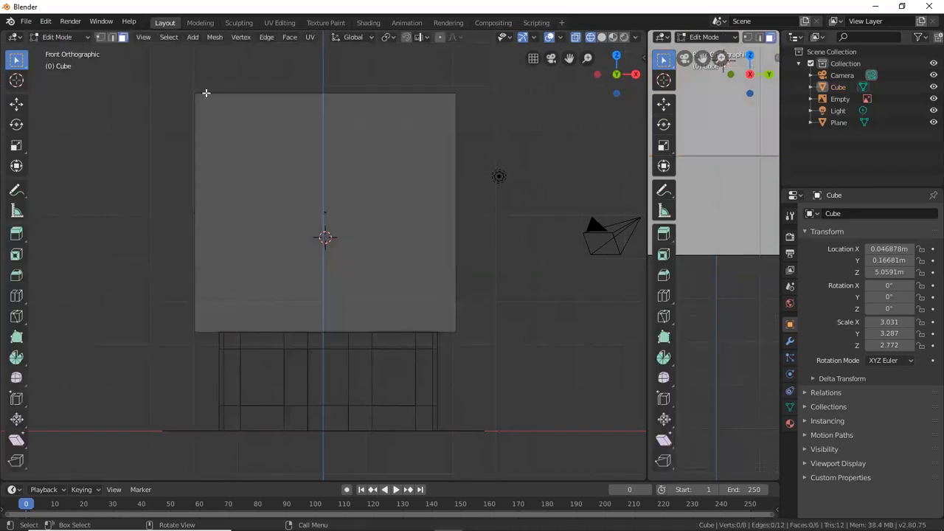
In vertex select mode, box-select the cube's upper left vertices and move them about 2.65 m inward along X.
click(101, 37)
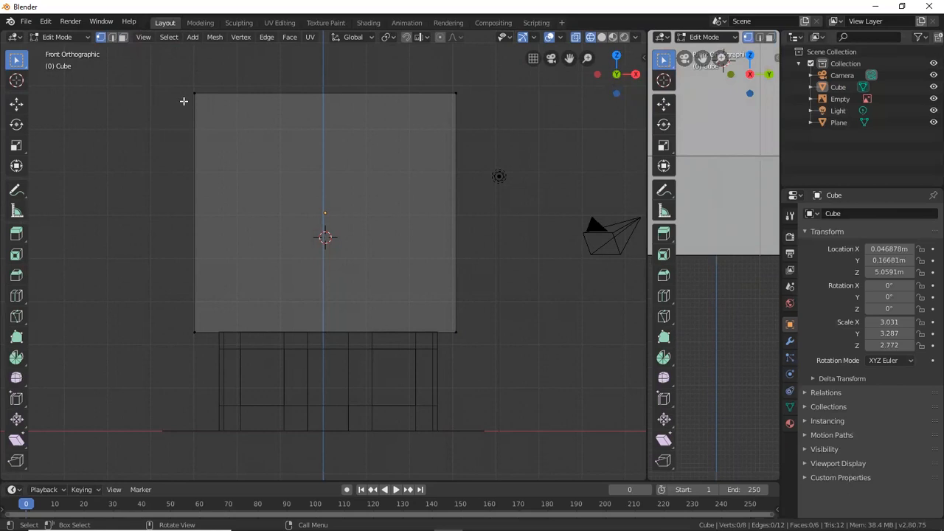
drag(204, 99, 213, 118)
key(g)
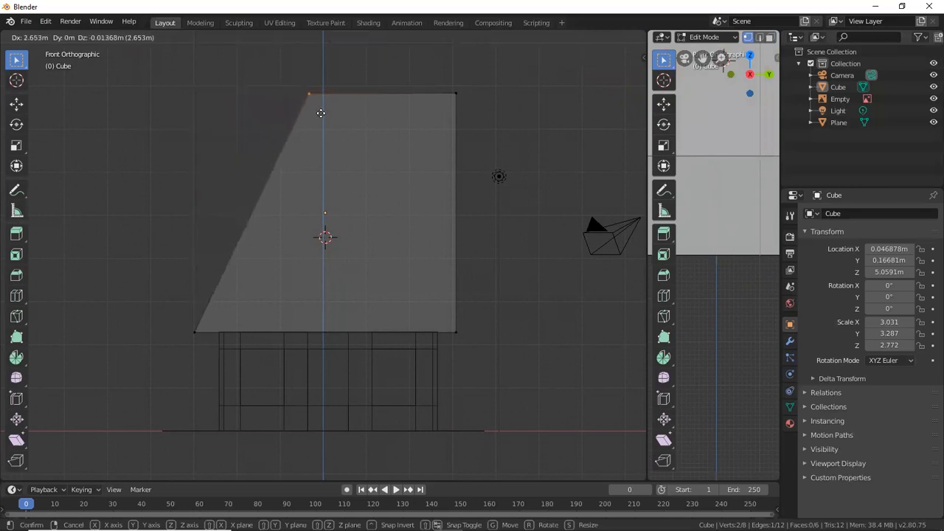
click(320, 115)
Box-select the cube's upper right vertices and move them about 2.83 m inward along X, leaving a narrow ridge.
drag(428, 73, 498, 134)
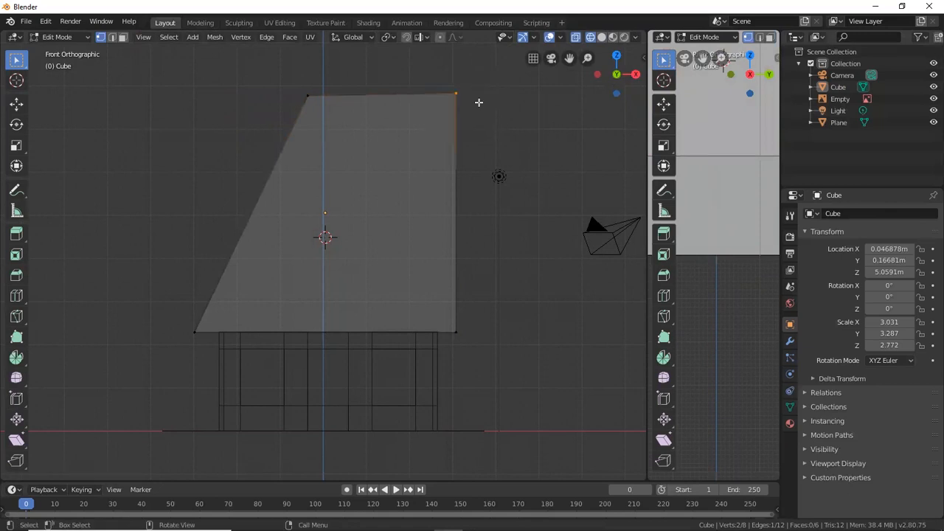
key(g)
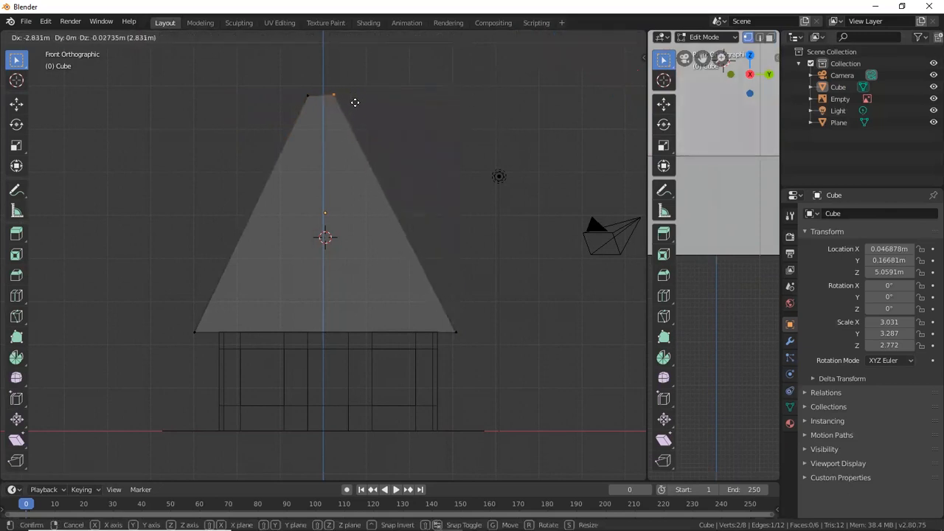
click(354, 104)
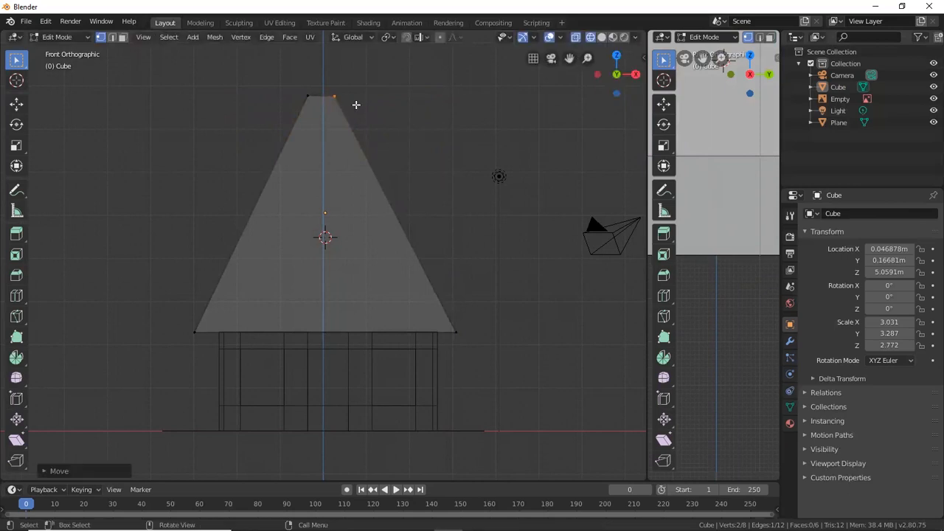
Box-select the cube's four top vertices and lower them about 3.45 m to form a low pitched roof.
drag(277, 80, 385, 125)
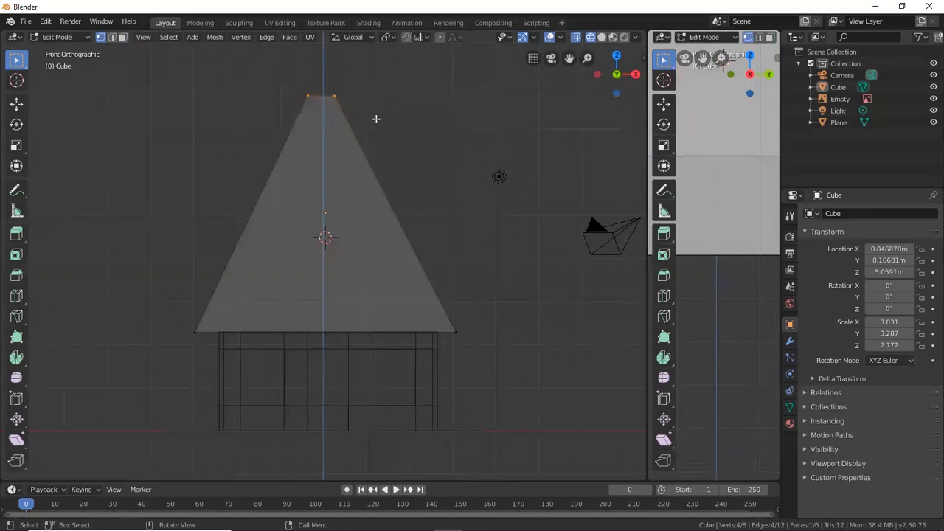
drag(292, 72, 389, 120)
key(g)
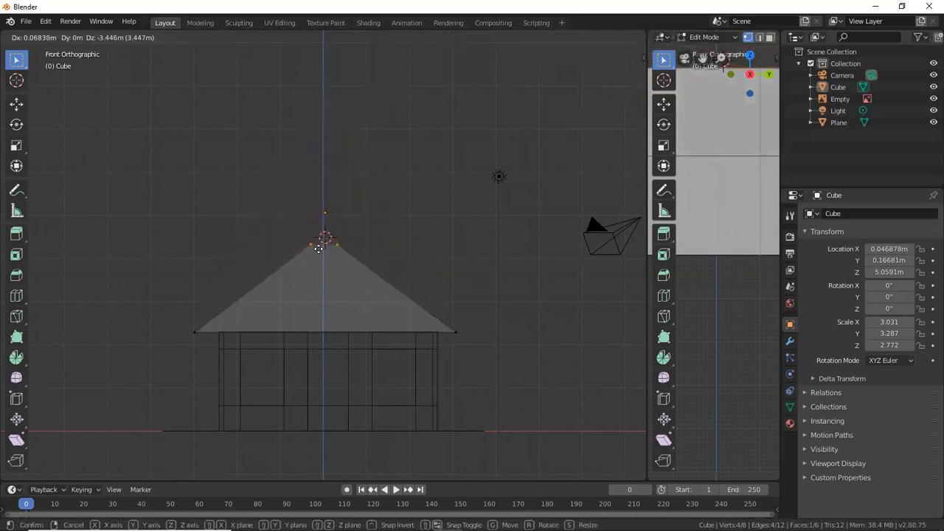
click(318, 250)
Widen the second viewport to examine the roof from above and box-select the ridge vertices again in the front view.
drag(646, 130, 458, 132)
middle_drag(626, 132, 725, 163)
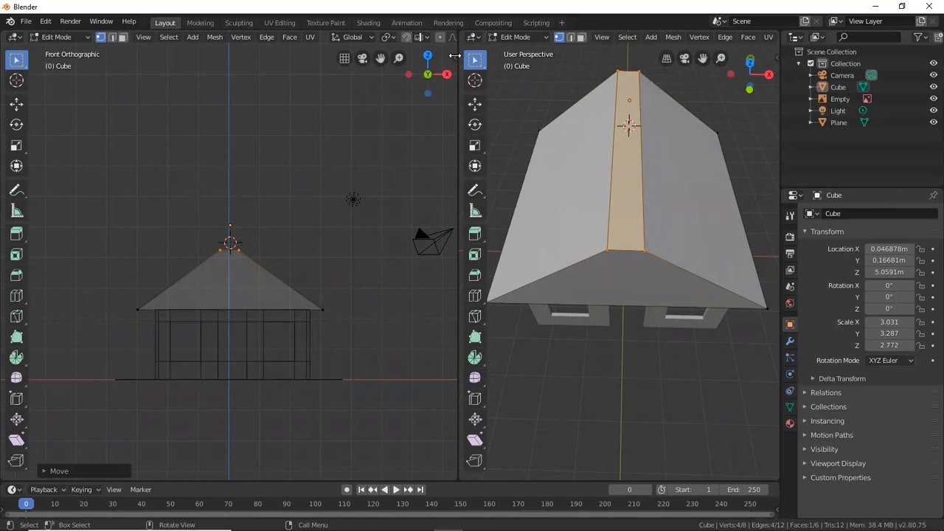
click(144, 174)
drag(169, 193, 307, 285)
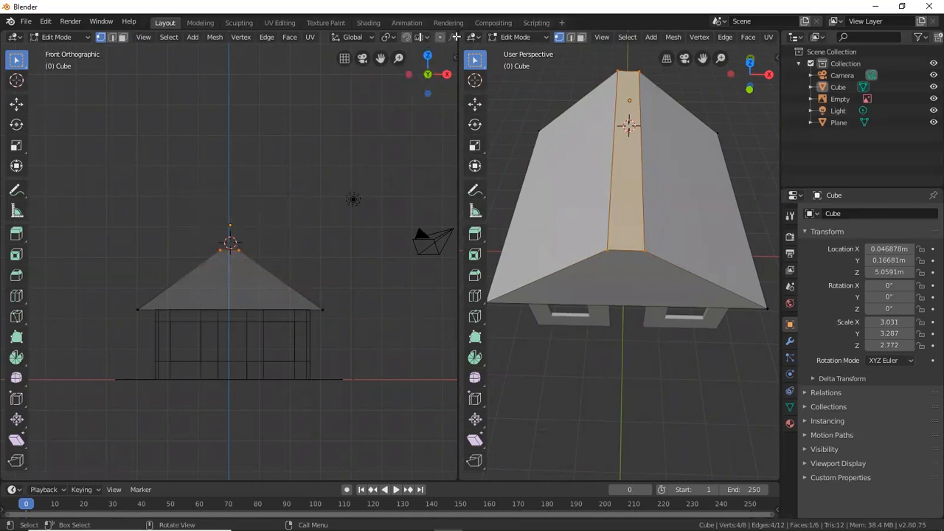
Widen the front viewport, switch it to solid shading and box-select only the roof's front ridge vertices.
drag(460, 107, 610, 107)
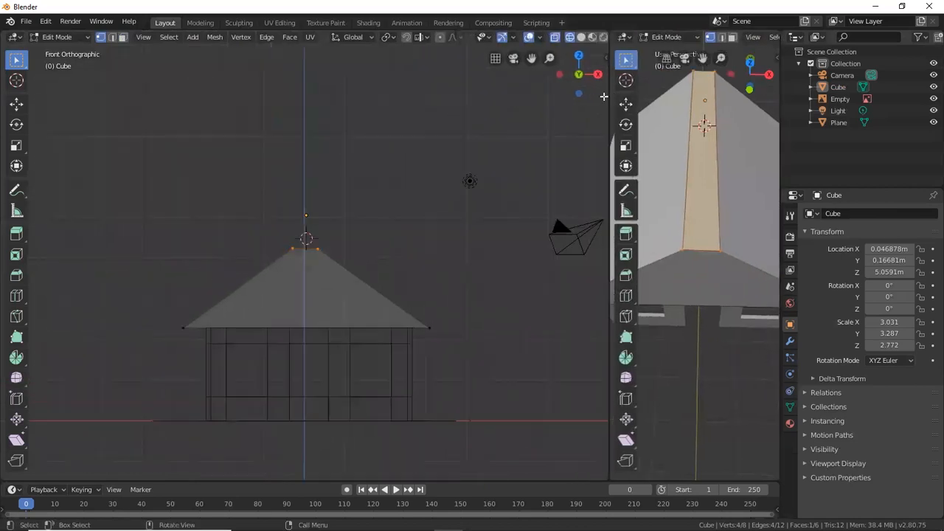
click(580, 37)
click(458, 173)
drag(254, 216, 367, 261)
drag(255, 216, 354, 260)
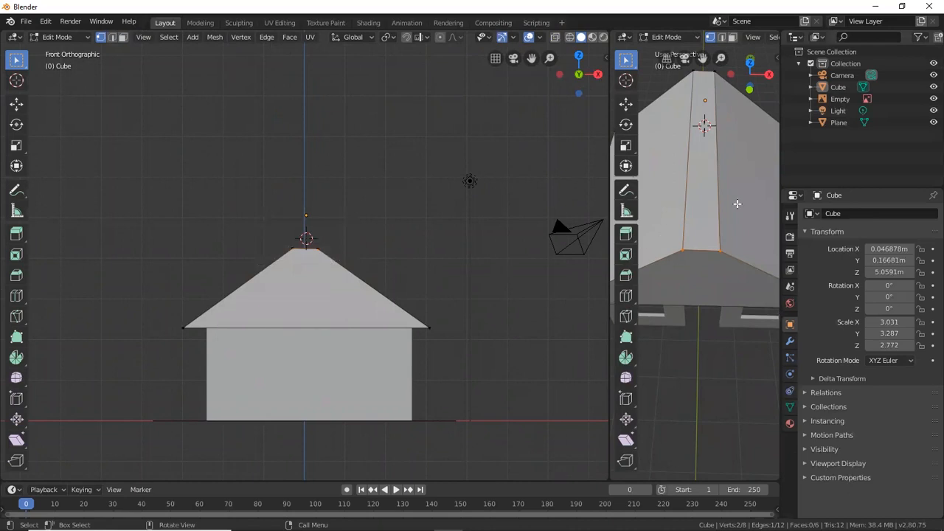
Turn on X-ray in the front view and box-select all four ridge vertices of the roof.
click(555, 37)
click(321, 196)
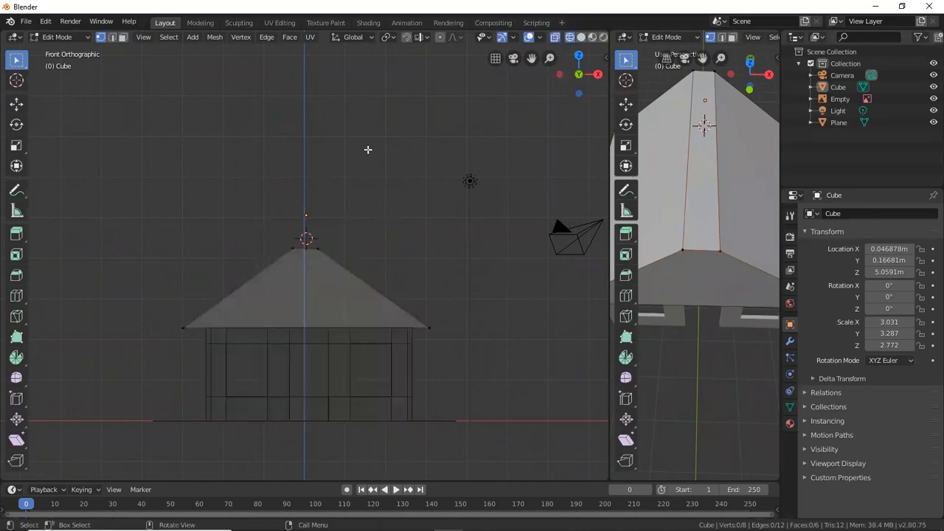
drag(242, 186, 349, 261)
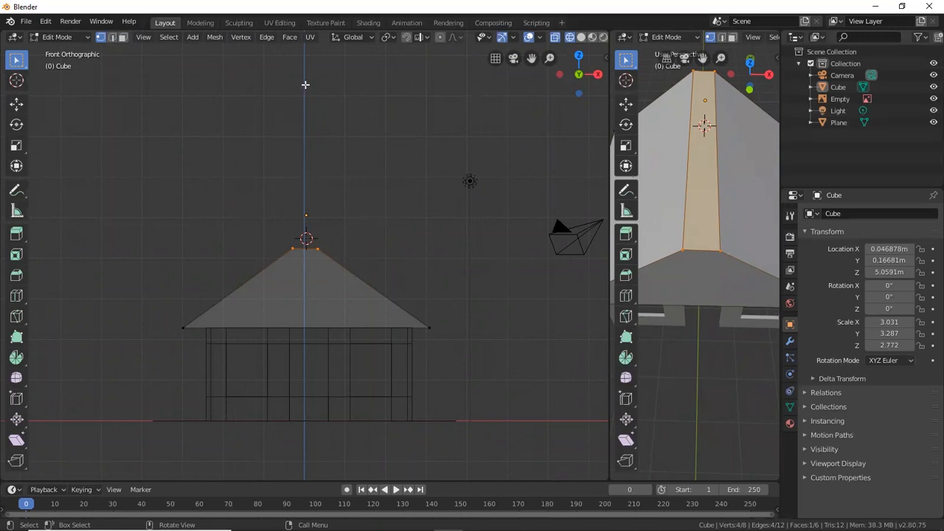
Switch from Edit Mode to Object Mode and show the house in solid shading from a perspective angle.
click(65, 37)
click(66, 50)
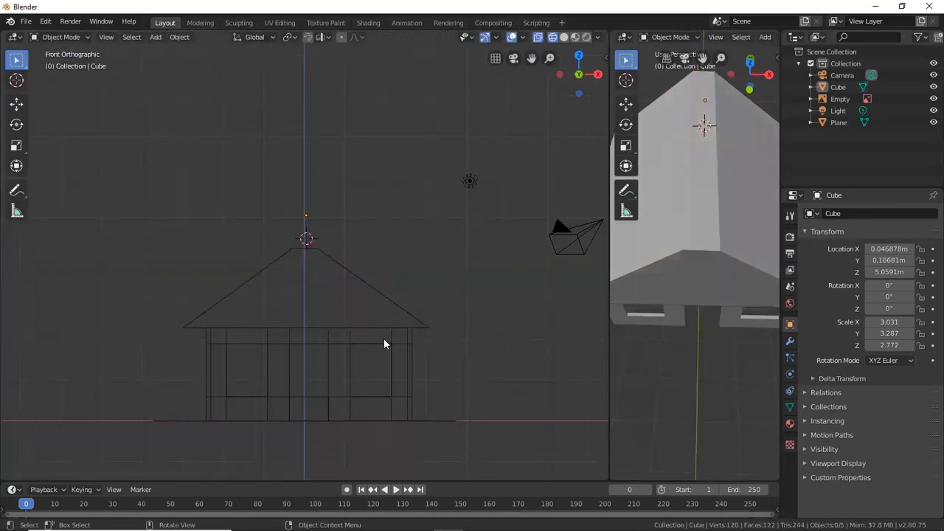
click(564, 38)
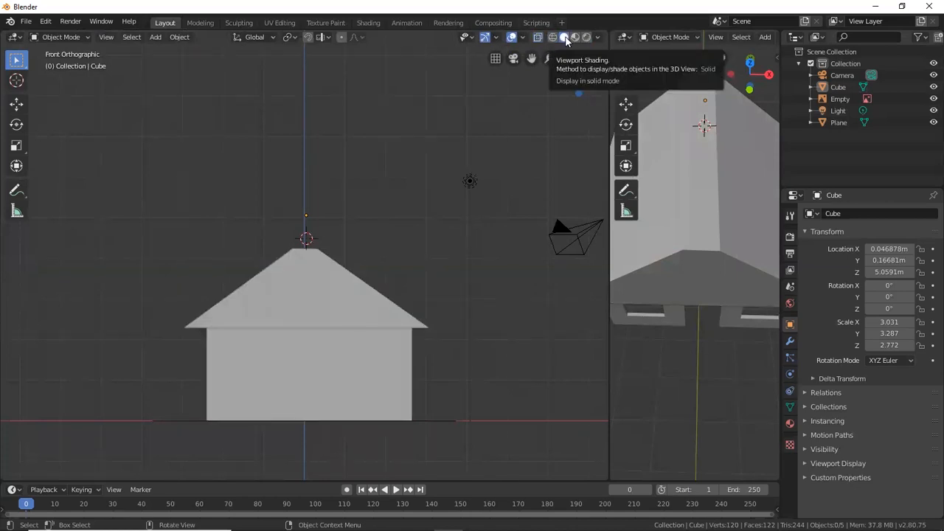
middle_drag(291, 331, 291, 300)
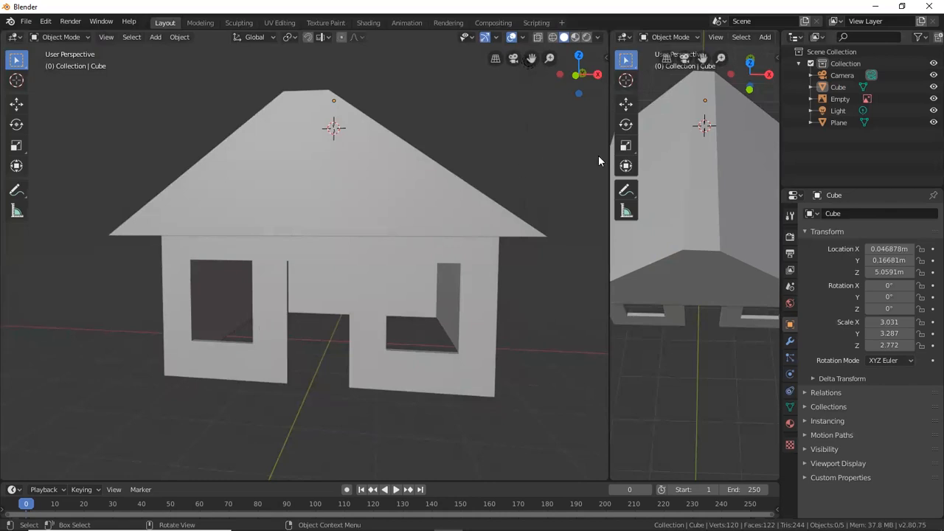
Widen the second viewport and set it to the right orthographic view.
drag(609, 152, 463, 166)
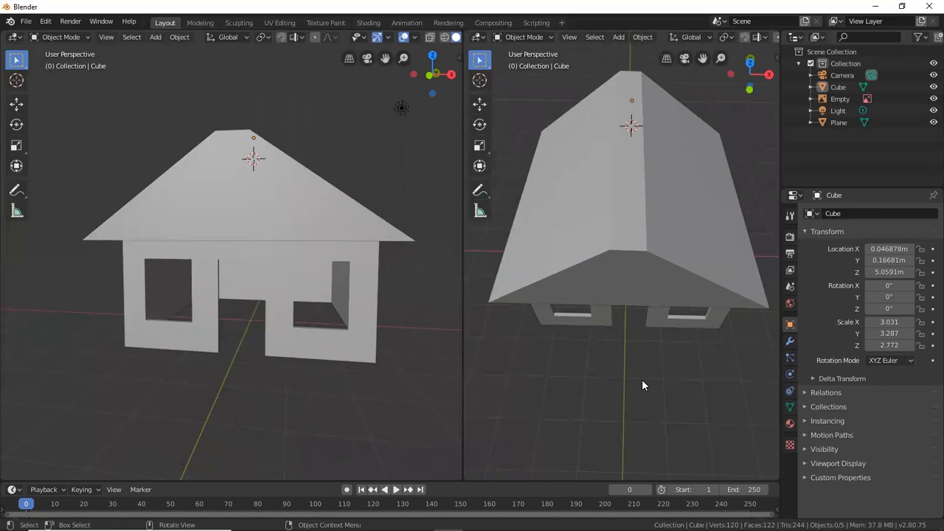
key(KP_1)
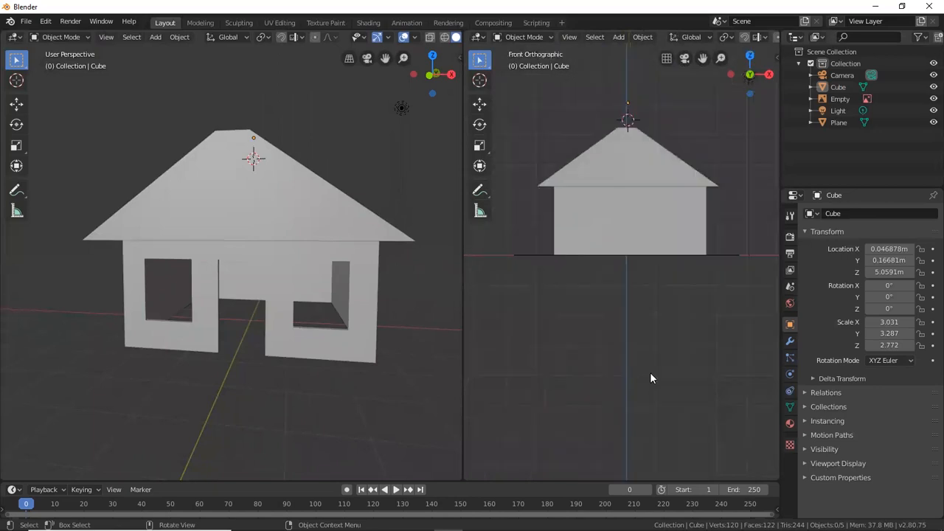
key(KP_3)
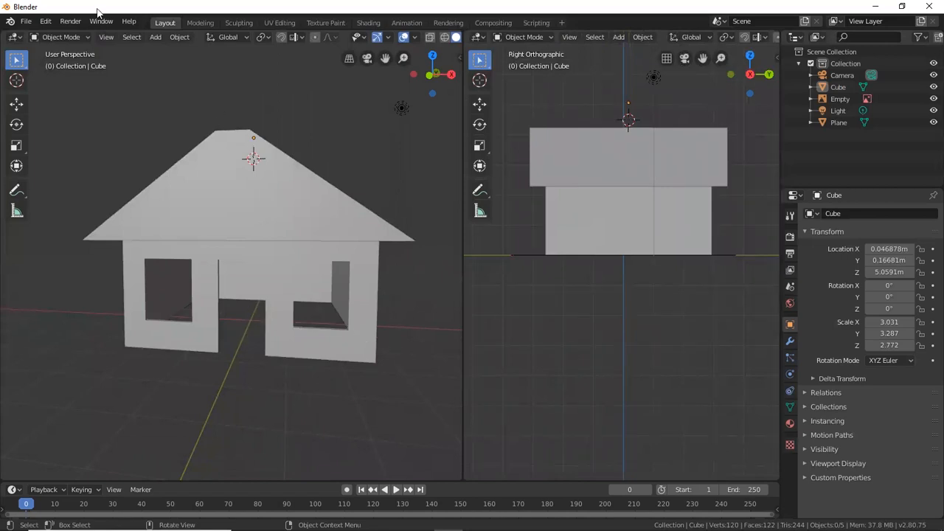
Place the 3D cursor in the doorway, aligned with the base of the front wall in the right view.
click(16, 79)
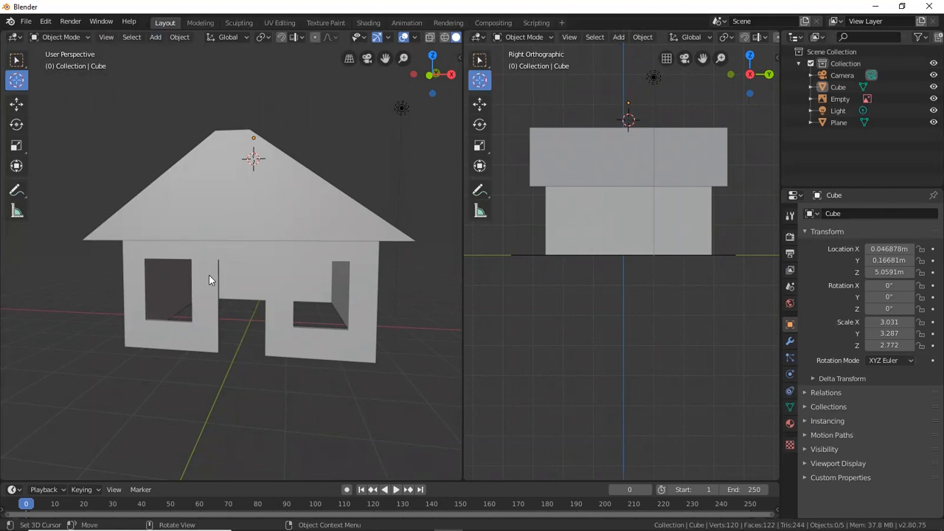
click(241, 345)
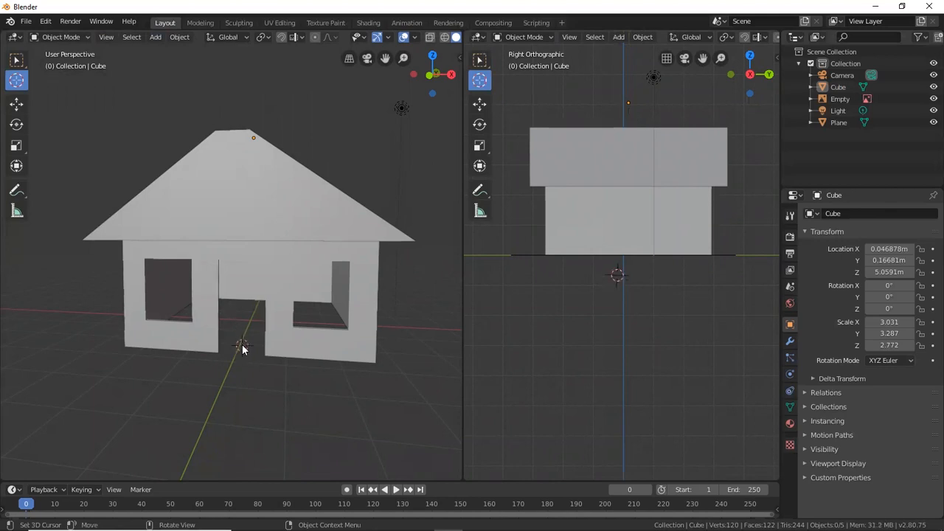
click(545, 253)
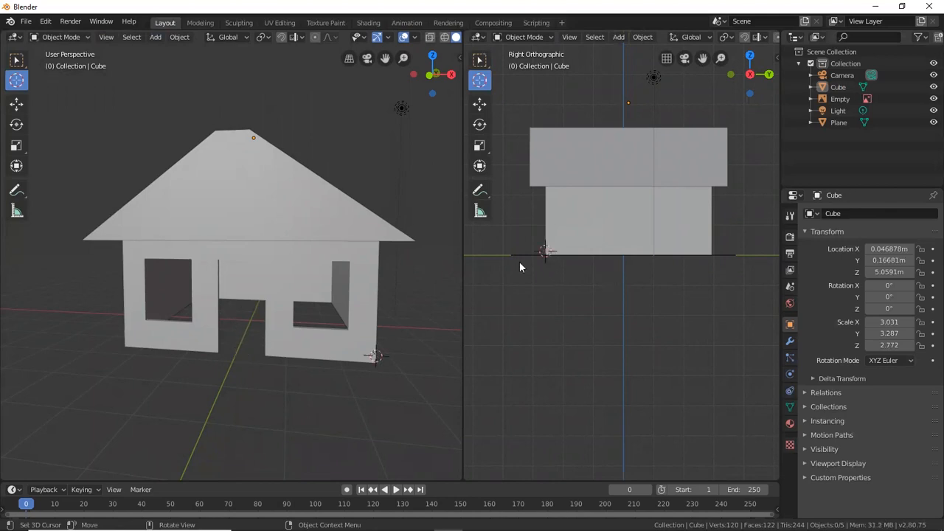
click(243, 349)
scroll(304, 354, up, 6)
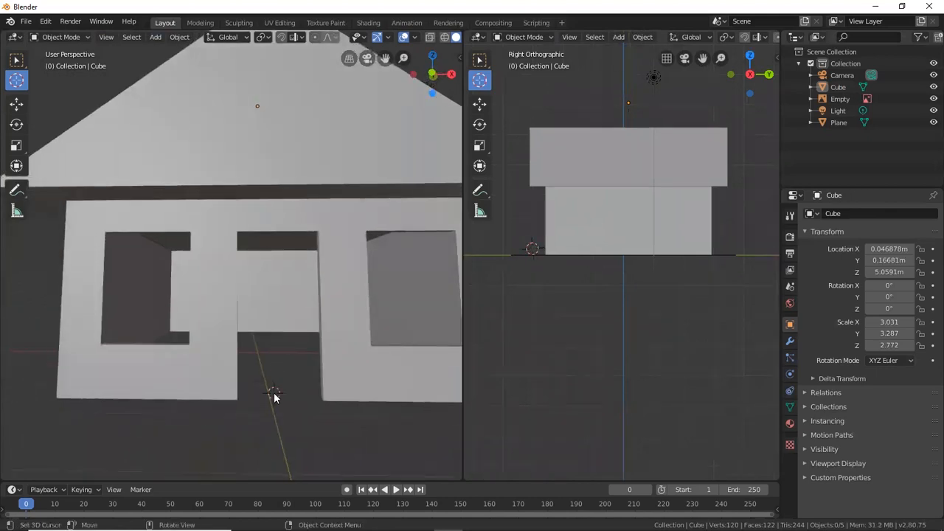
click(546, 253)
middle_drag(307, 364, 308, 288)
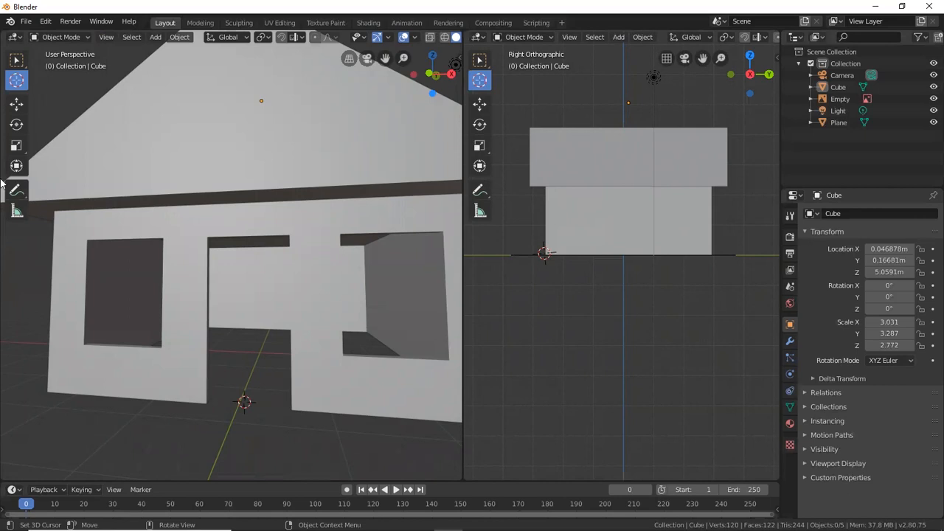
Select the house walls and turn on their Wireframe option in the viewport display settings.
click(16, 59)
click(188, 238)
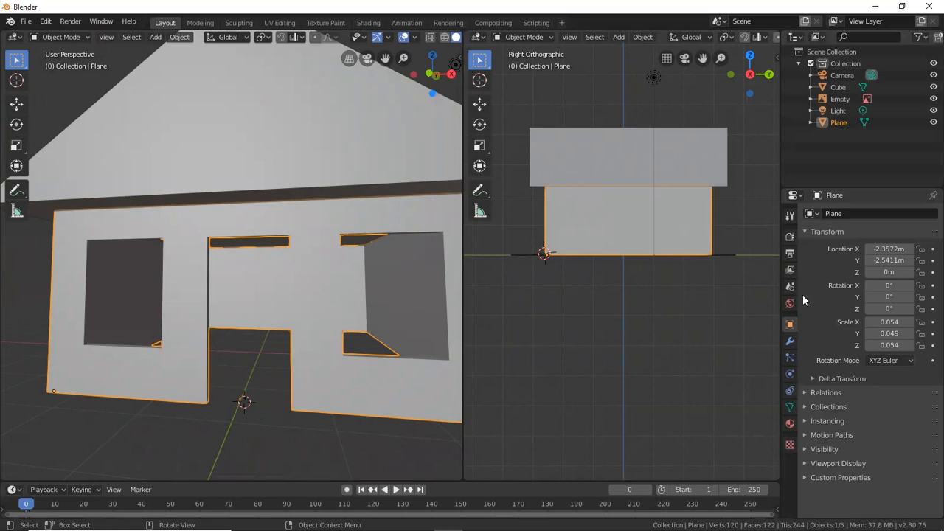
click(805, 463)
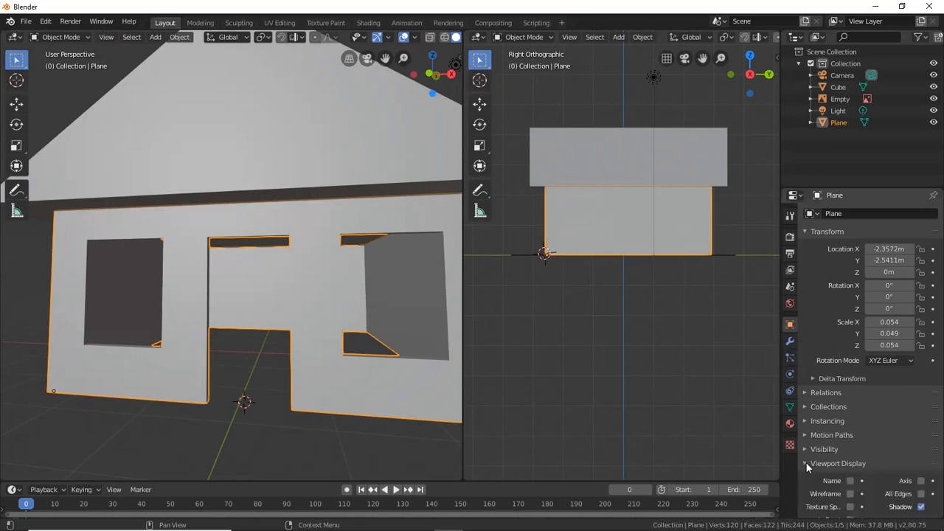
scroll(905, 435, down, 3)
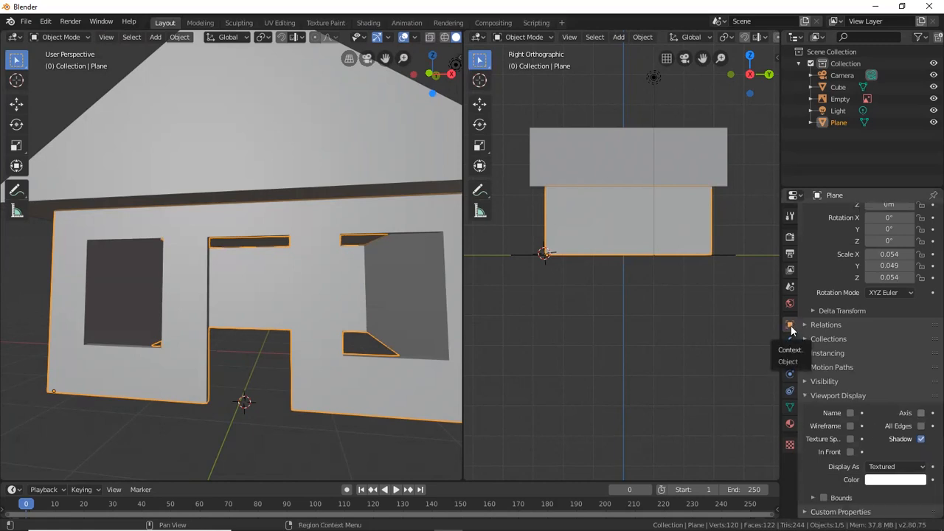
click(850, 425)
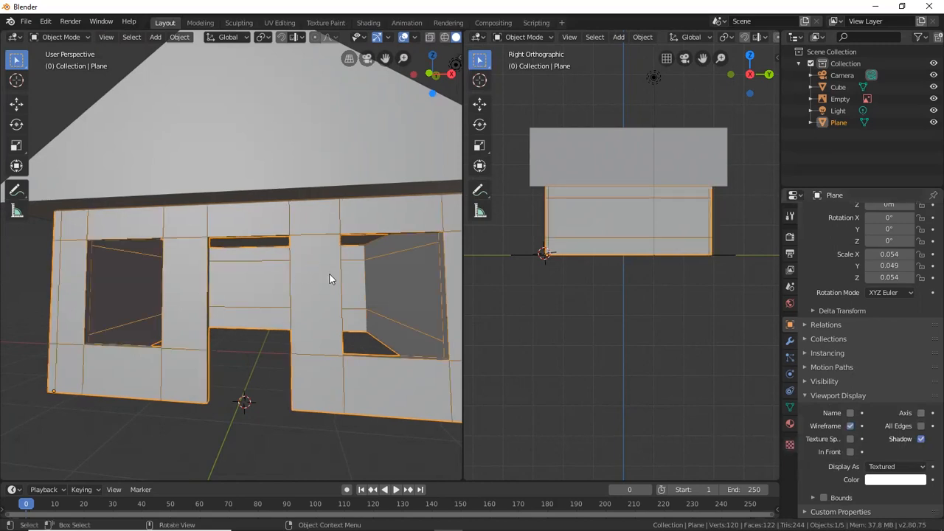
Set the 3D cursor at the front wall's lower corner in the right view and in the doorway in the perspective view.
scroll(537, 238, up, 2)
shift+middle_drag(537, 222, 663, 292)
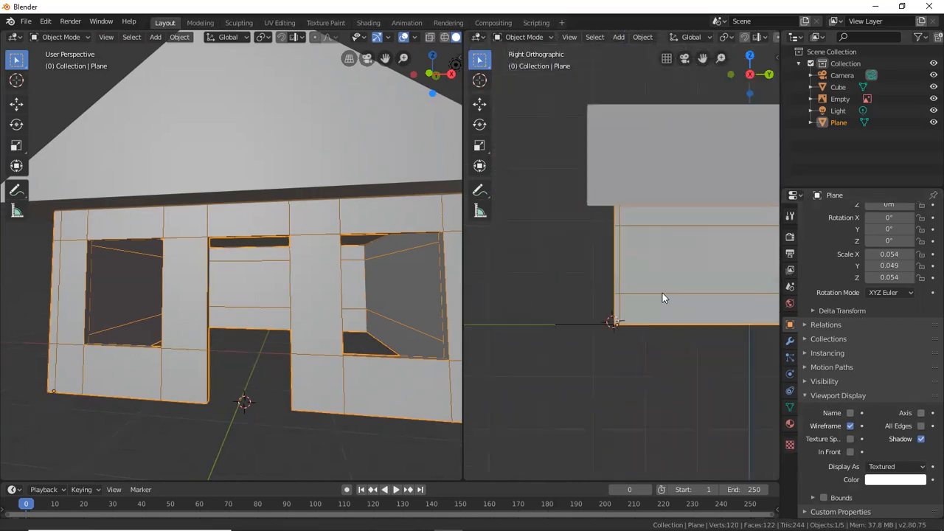
scroll(629, 306, up, 3)
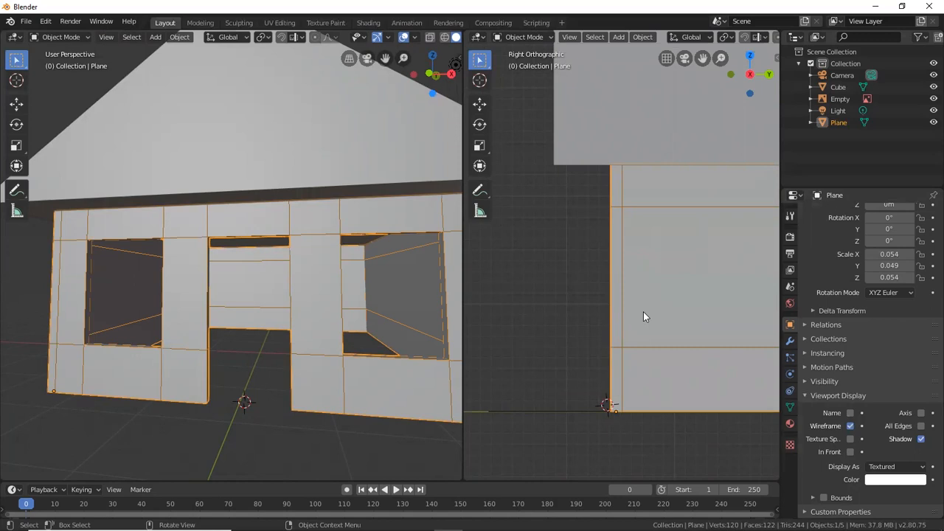
scroll(633, 315, up, 1)
scroll(624, 321, down, 1)
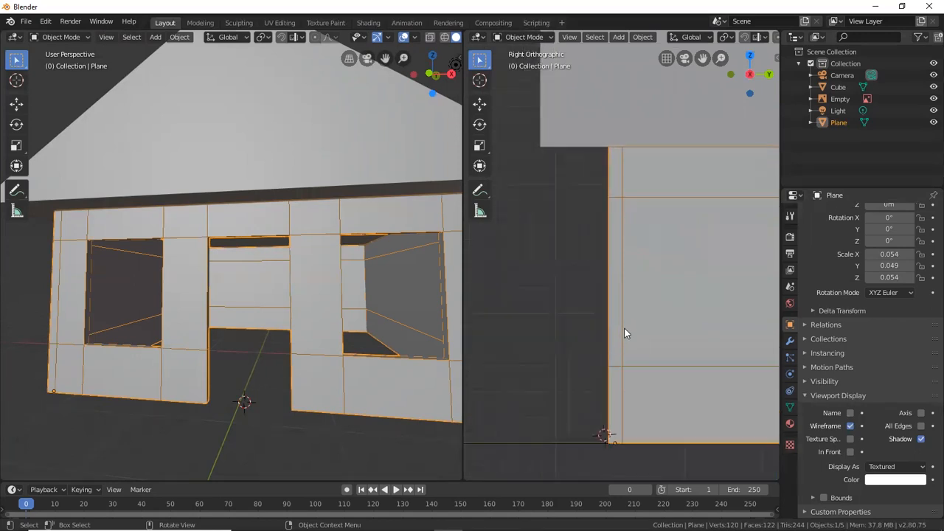
click(608, 442)
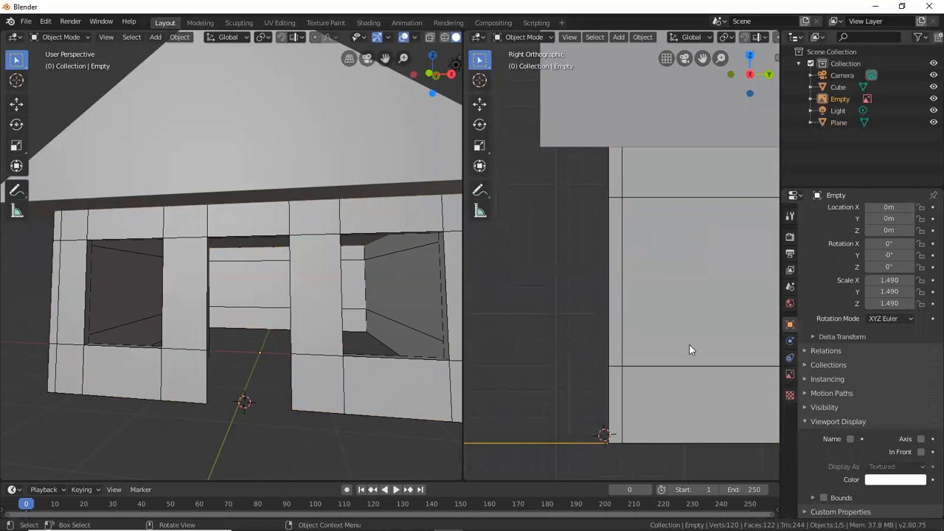
click(16, 80)
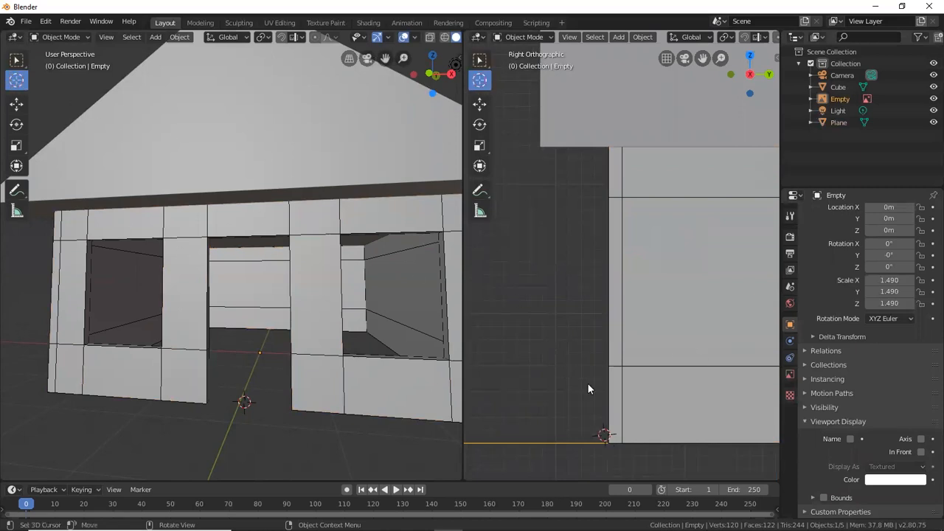
click(611, 439)
click(255, 404)
middle_drag(256, 404, 313, 438)
click(311, 410)
click(615, 440)
click(306, 411)
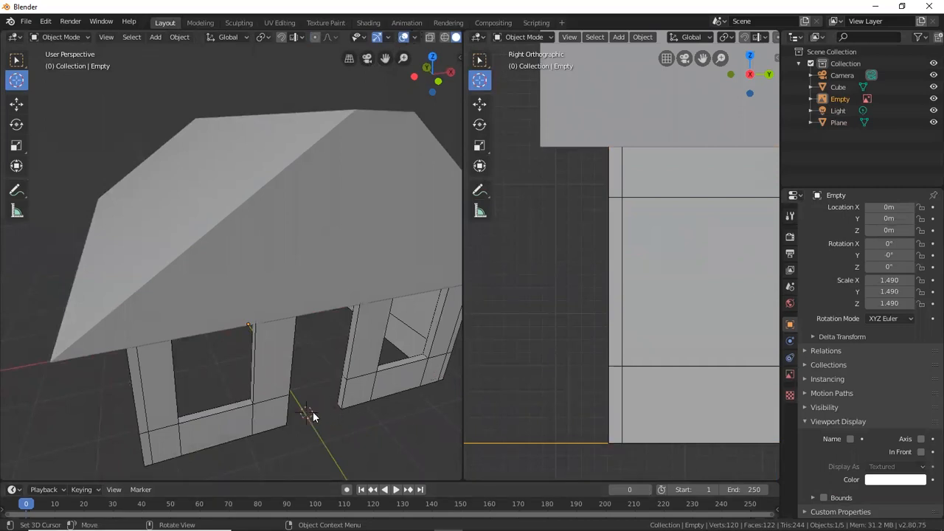
Reposition the 3D cursor in the doorway from a new perspective angle, aligning it with the wall base in the right view.
middle_drag(339, 410, 194, 287)
click(93, 210)
click(281, 419)
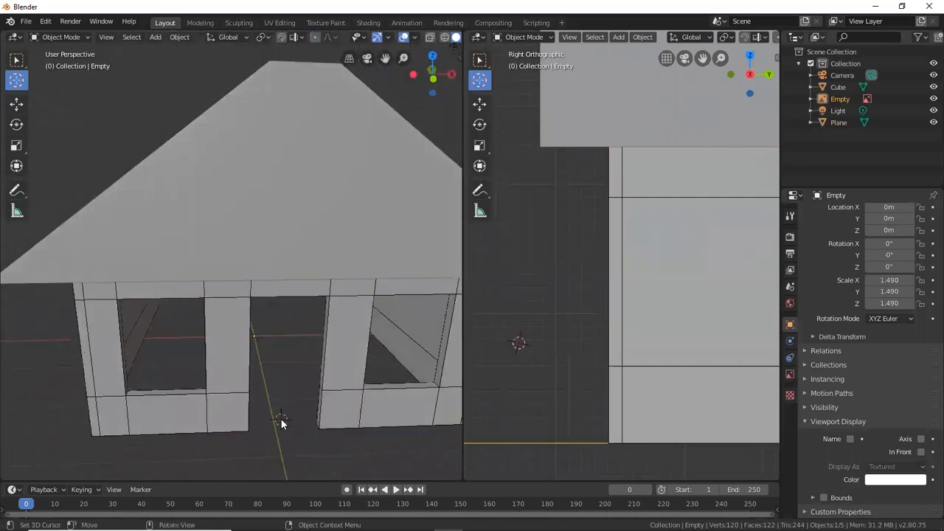
click(620, 444)
click(302, 429)
click(309, 374)
Place the 3D cursor on the ground line near the middle of the house in the front orthographic view.
key(KP_1)
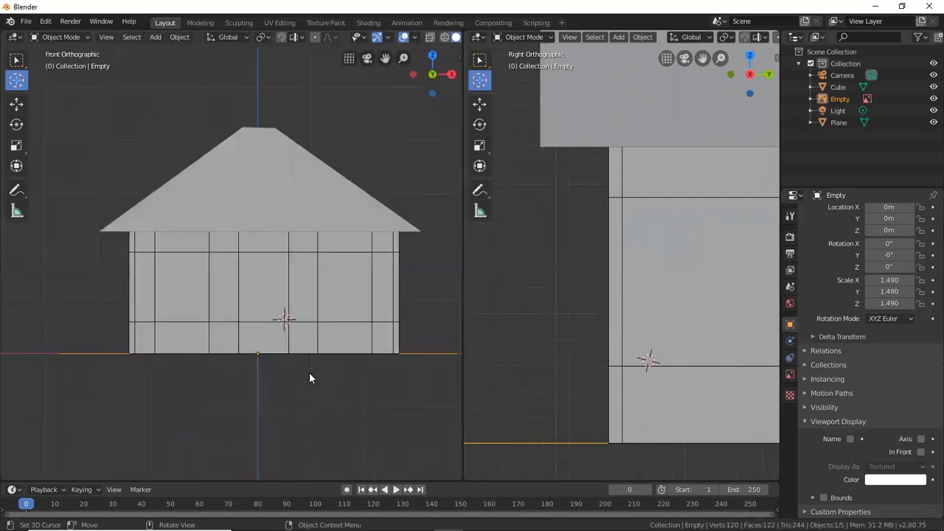
click(263, 352)
click(270, 351)
click(264, 351)
Place the 3D cursor at ground level in the front doorway, flush with the outer face of the front wall.
middle_drag(273, 314, 273, 334)
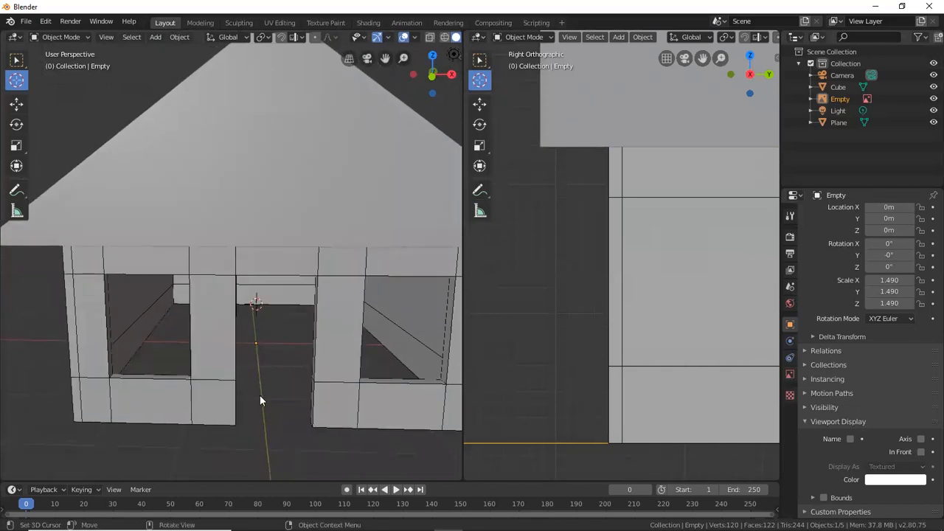
click(270, 419)
middle_drag(336, 421, 352, 405)
mouse_move(331, 307)
middle_down()
mouse_move(327, 333)
mouse_move(328, 300)
mouse_move(325, 310)
middle_up()
click(263, 427)
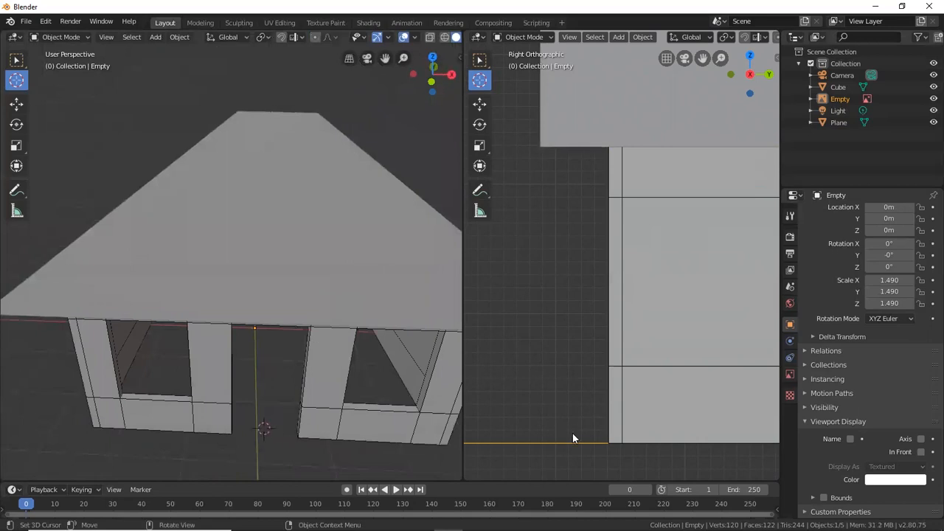
click(614, 440)
click(379, 439)
click(266, 435)
middle_drag(302, 438, 301, 400)
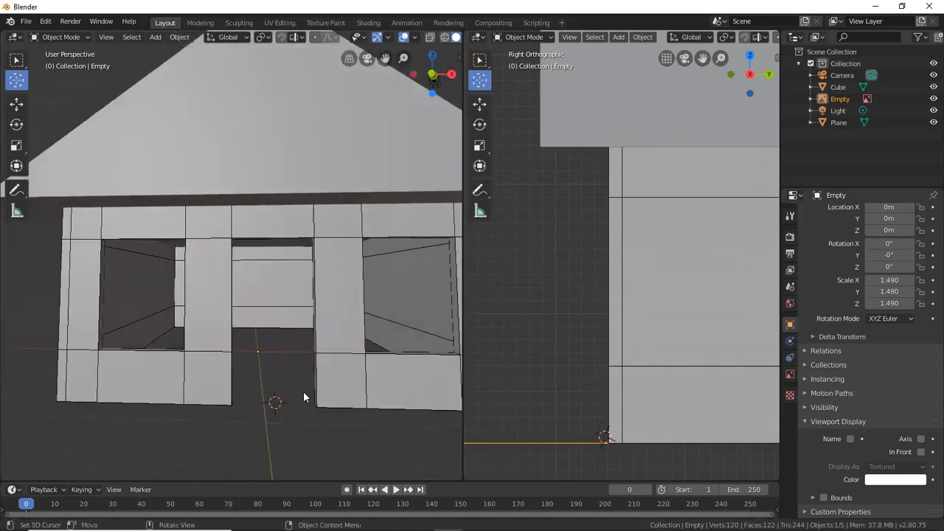
Add a cube mesh at the 3D cursor in the front doorway.
click(18, 64)
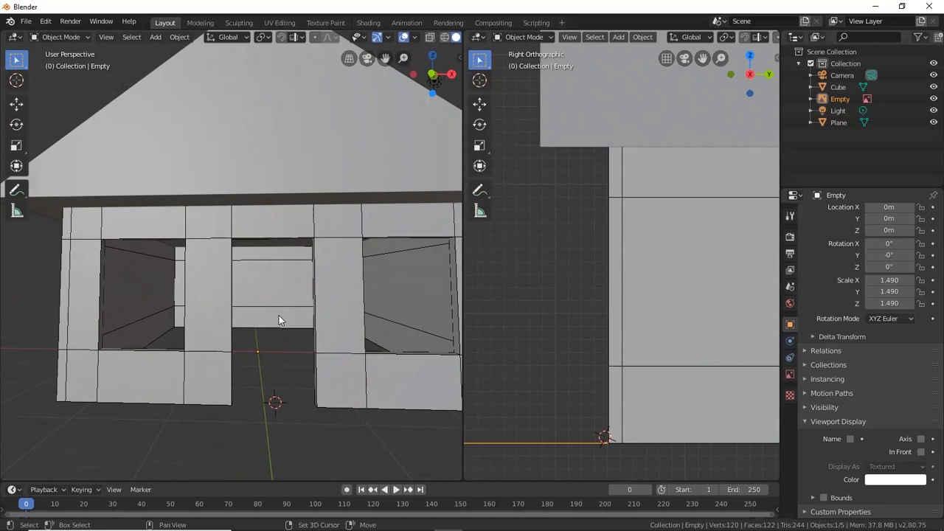
key(shift+a)
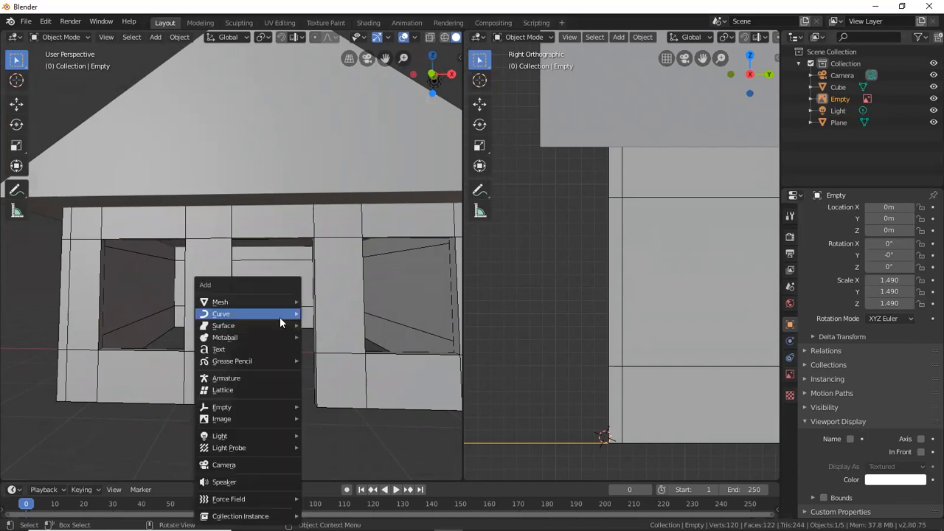
mouse_move(279, 317)
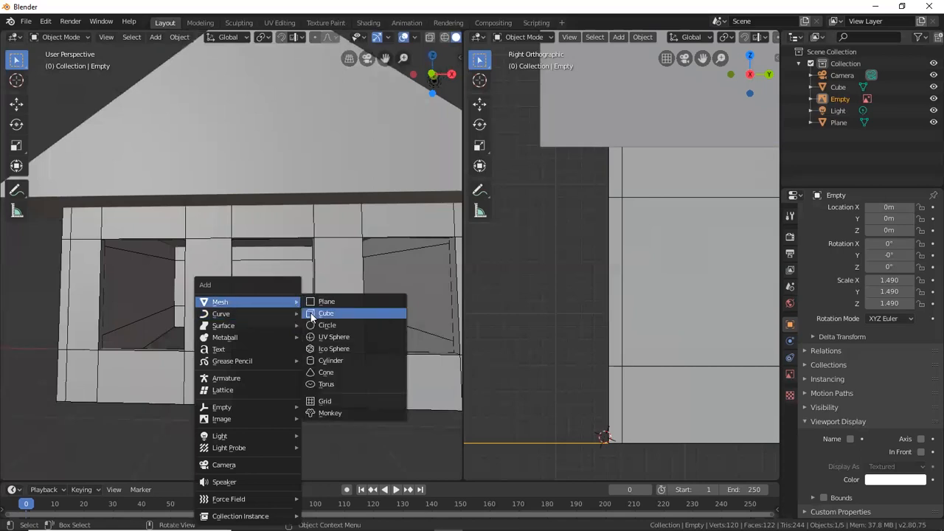
click(311, 314)
scroll(338, 327, down, 4)
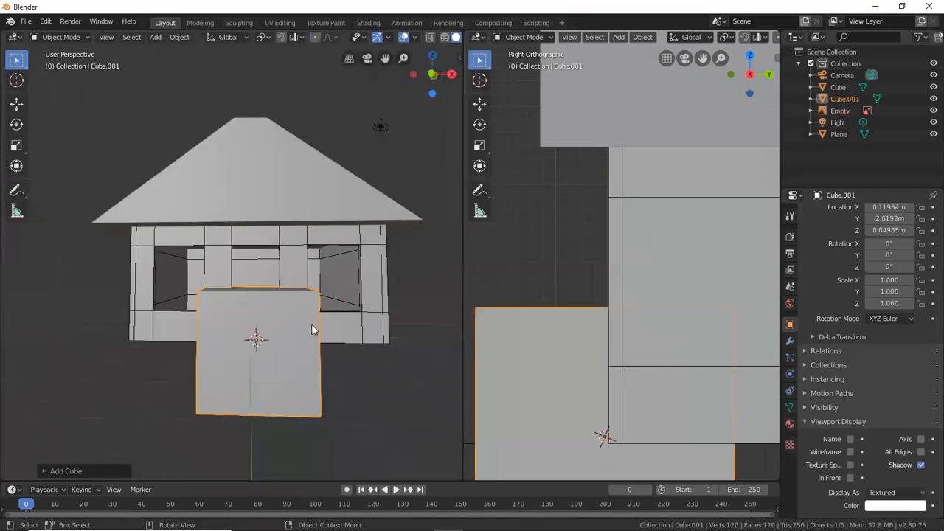
Flatten the new cube in front of the house along the global Y axis to a scale of about -0.067.
scroll(311, 324, up, 2)
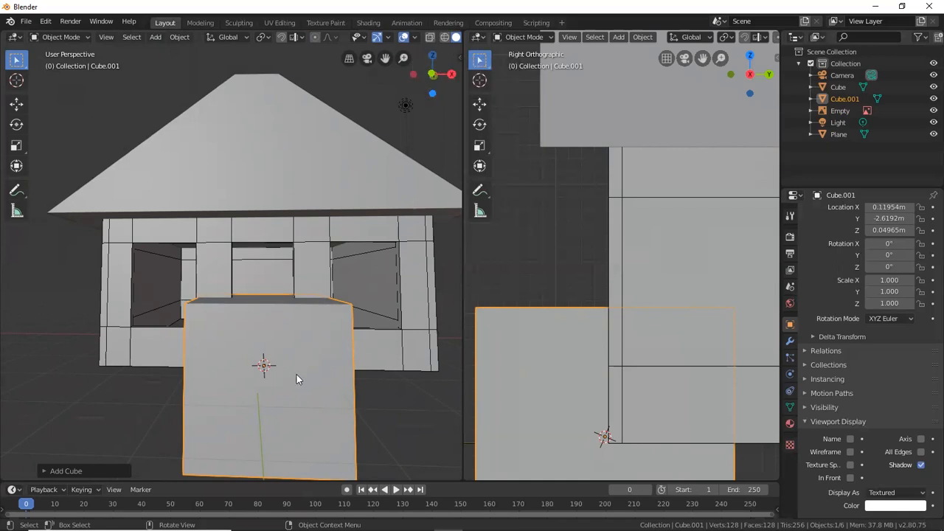
key(s)
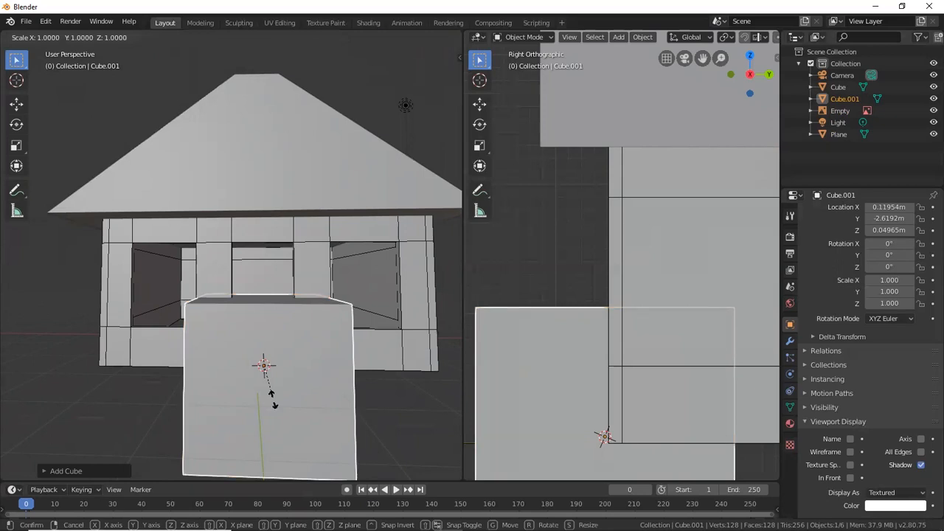
key(y)
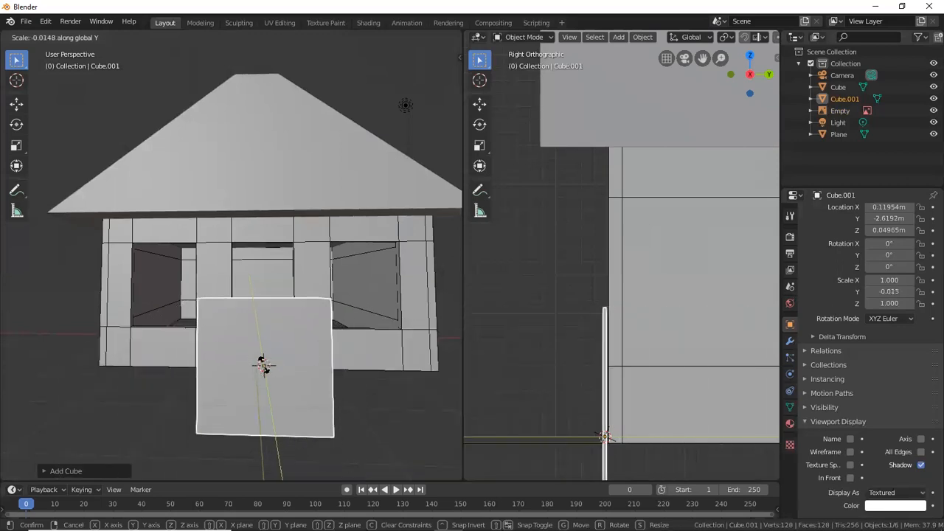
click(264, 366)
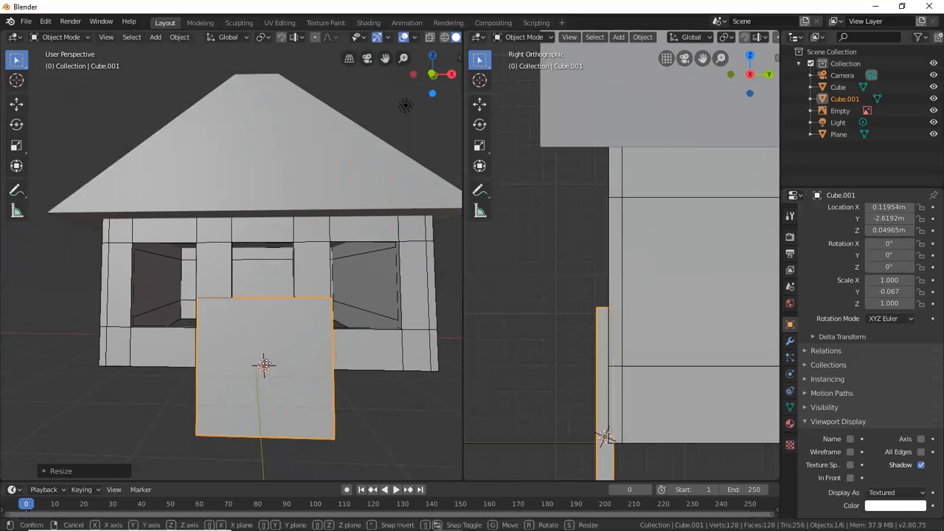
key(g)
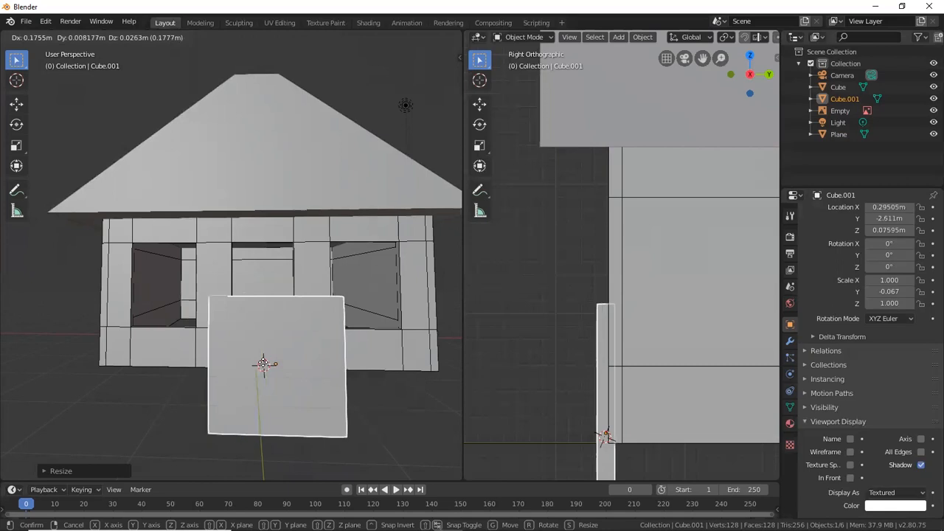
click(264, 364)
key(ctrl+z)
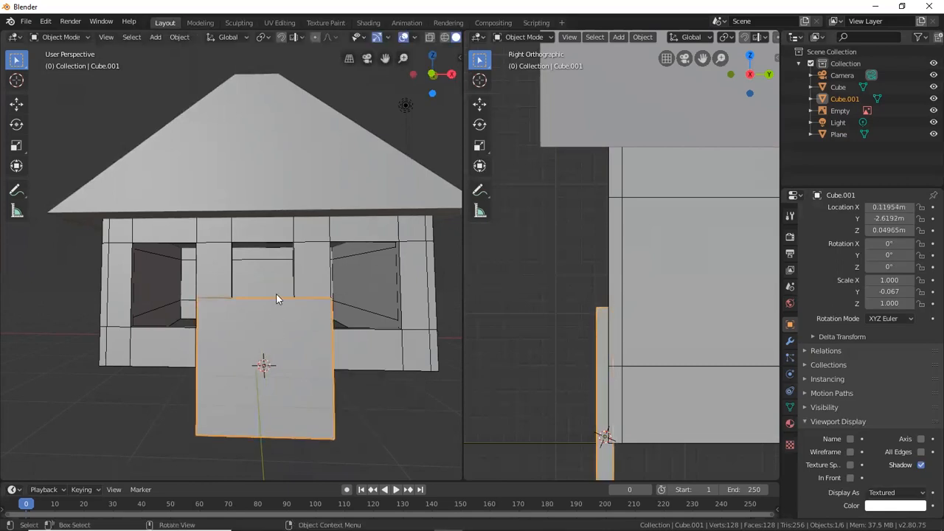
Move the slab into the front wall at about Y -2.52 m, Z 0.25 m, and thin it to a Y scale of about -0.045.
middle_drag(277, 293, 257, 311)
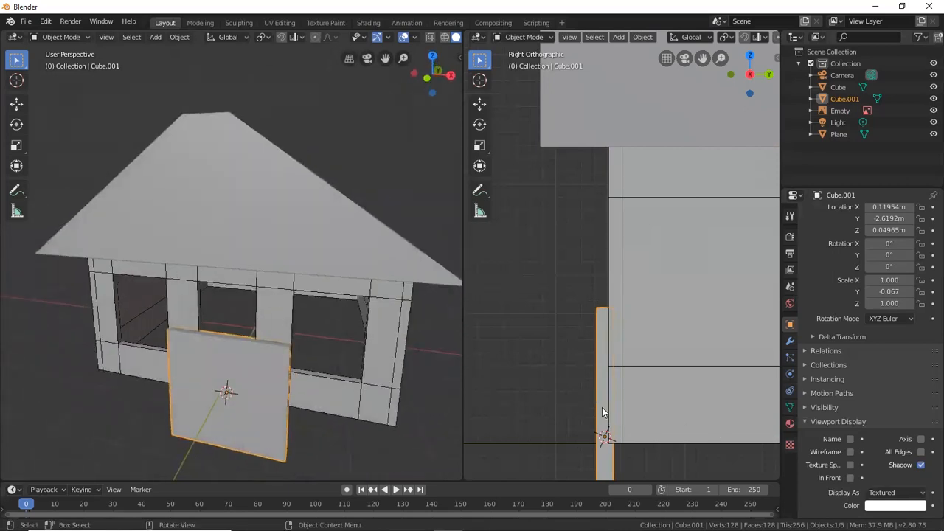
key(g)
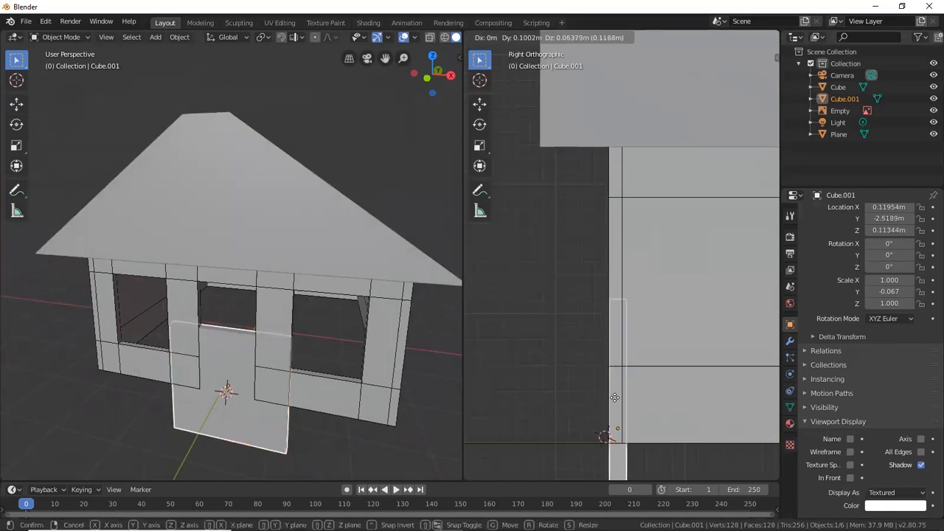
click(615, 381)
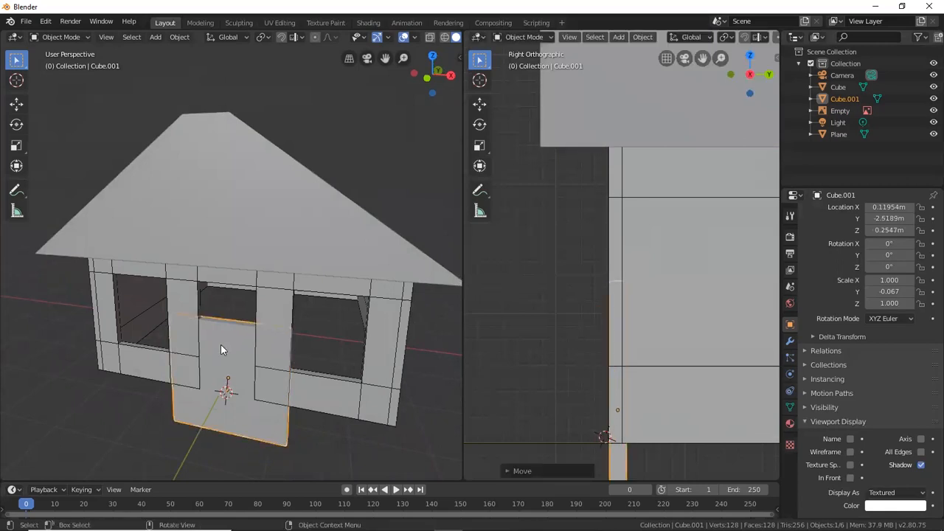
key(s)
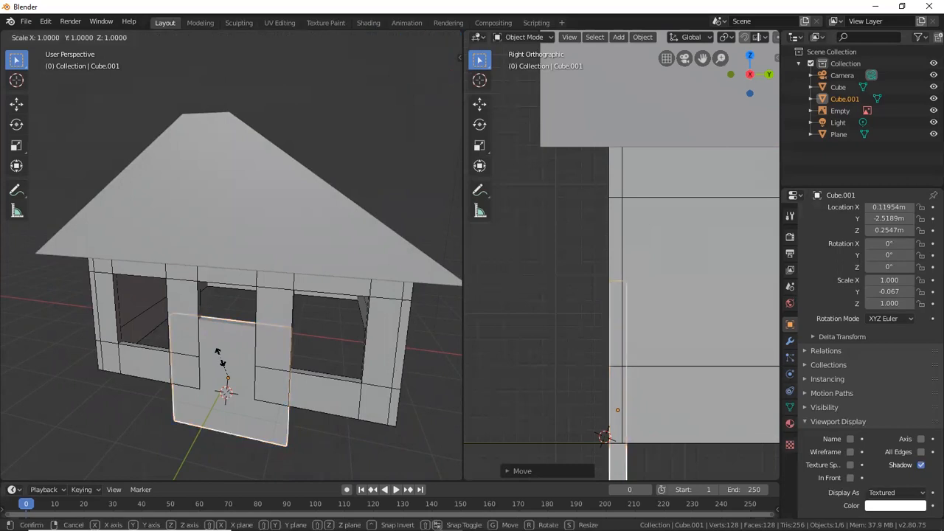
key(y)
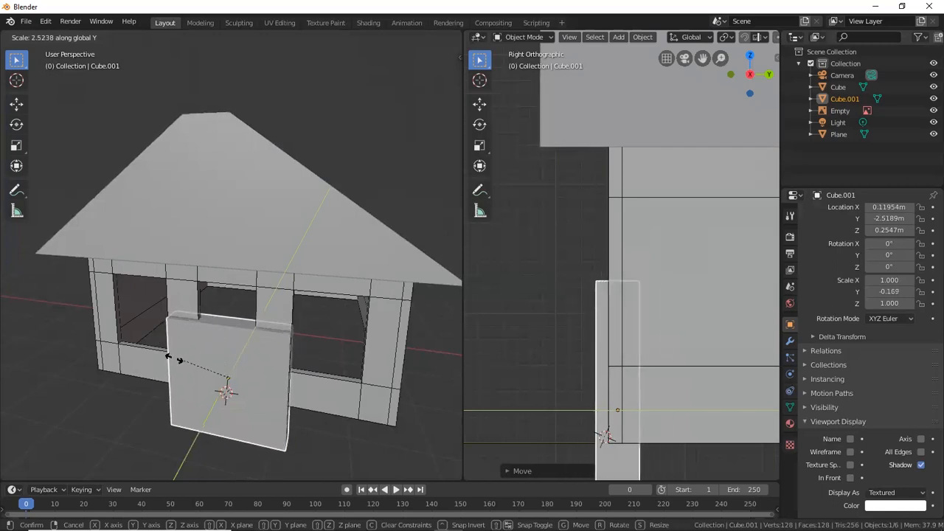
click(224, 367)
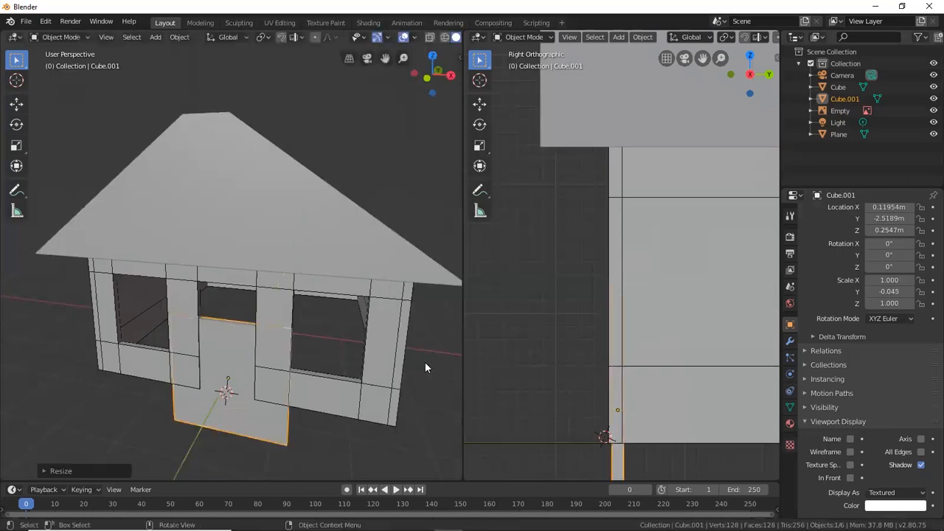
click(614, 367)
key(g)
key(z)
click(613, 358)
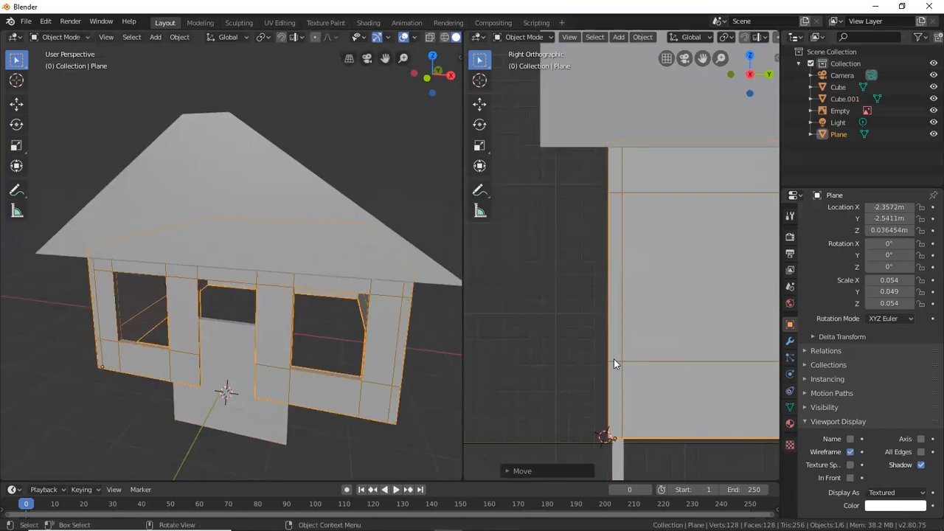
Raise the slab within the wall thickness to about Z 0.87 m and Y -2.53 m.
click(619, 456)
key(g)
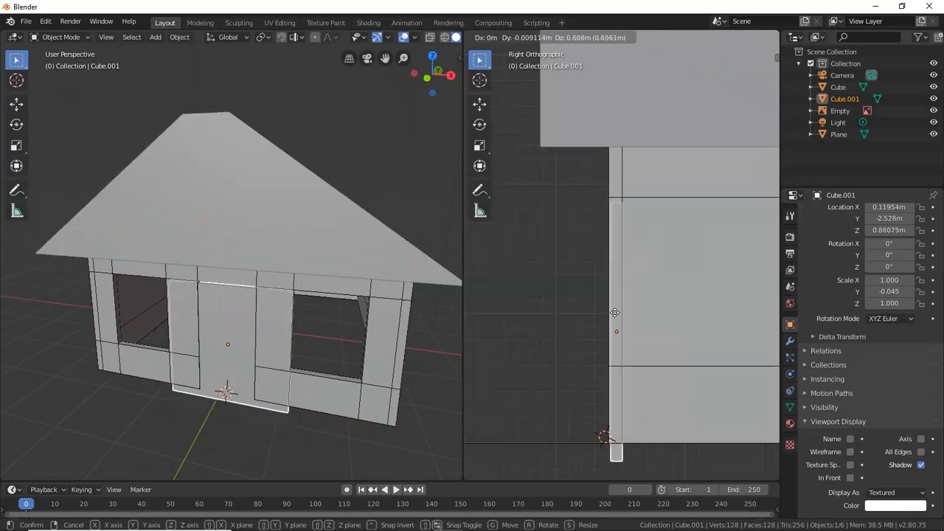
click(615, 312)
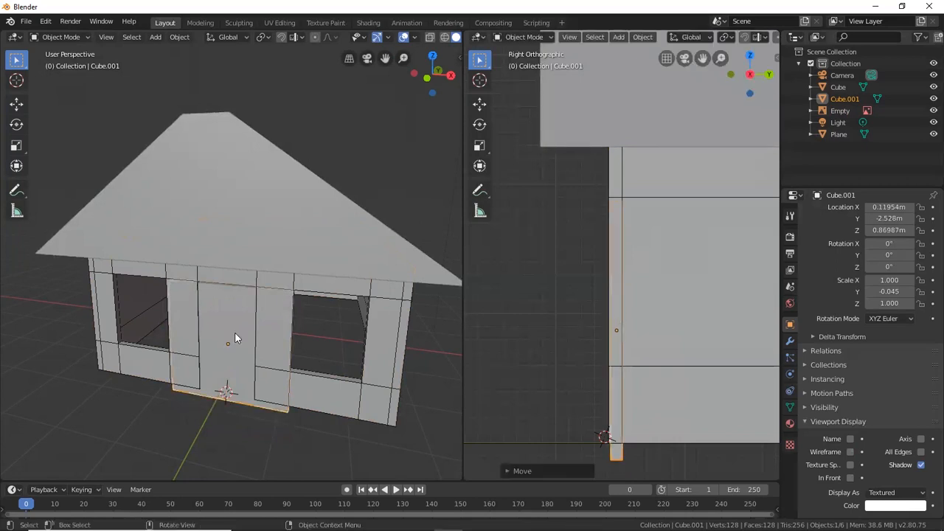
Narrow the slab along the global X axis to a scale of about 0.462 so it fits the doorway's width.
key(s)
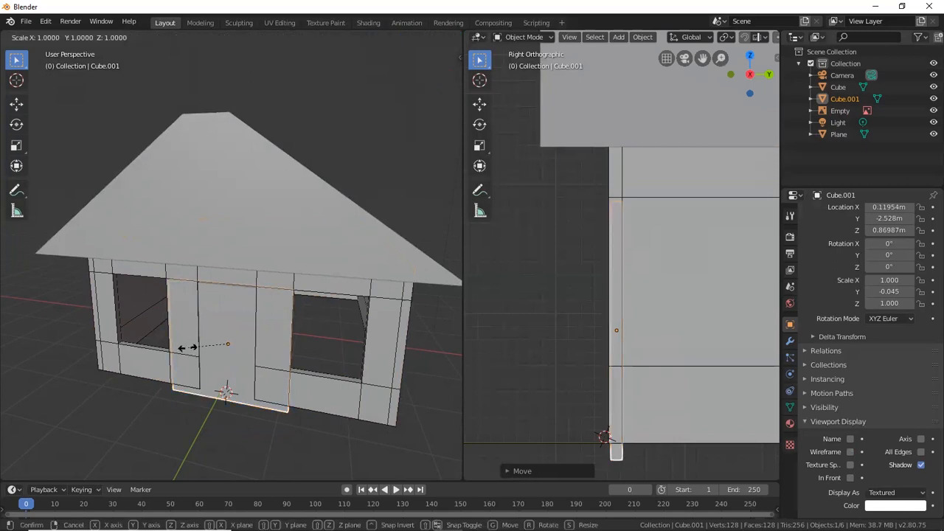
key(x)
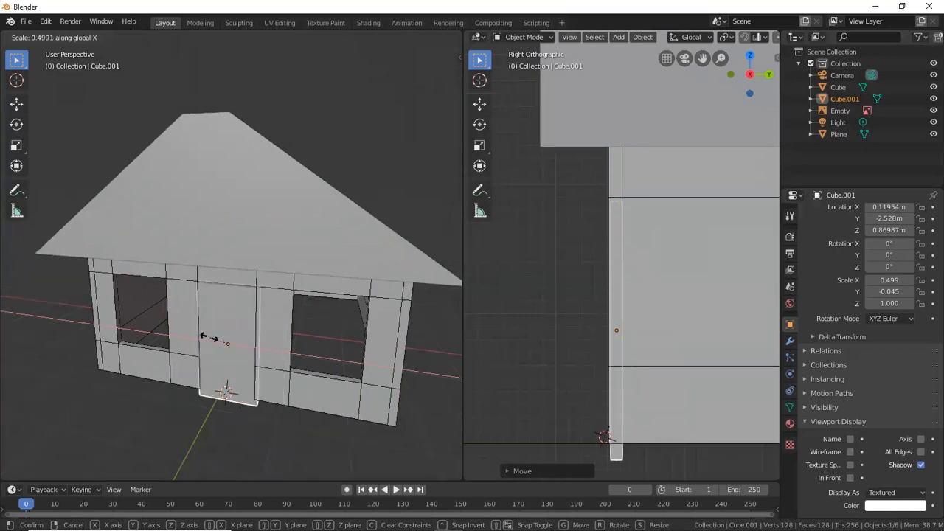
click(210, 336)
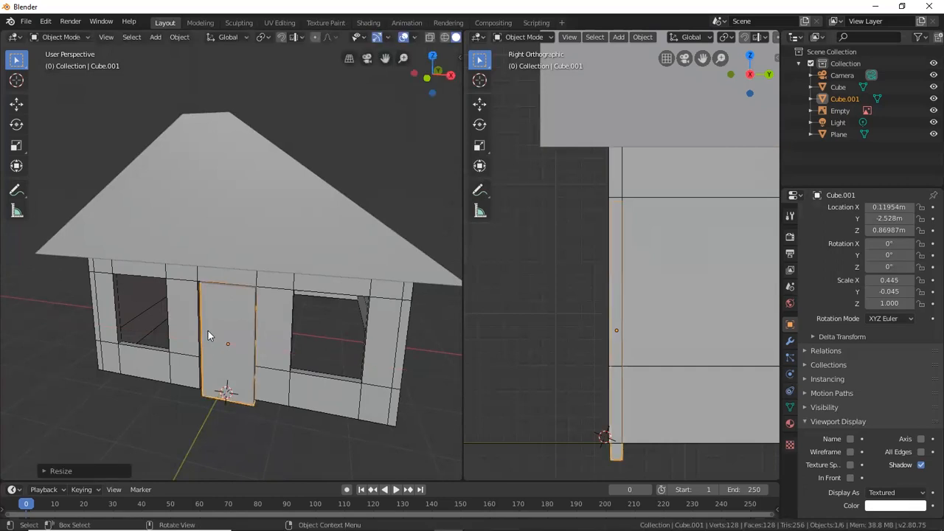
key(KP_1)
scroll(259, 292, up, 5)
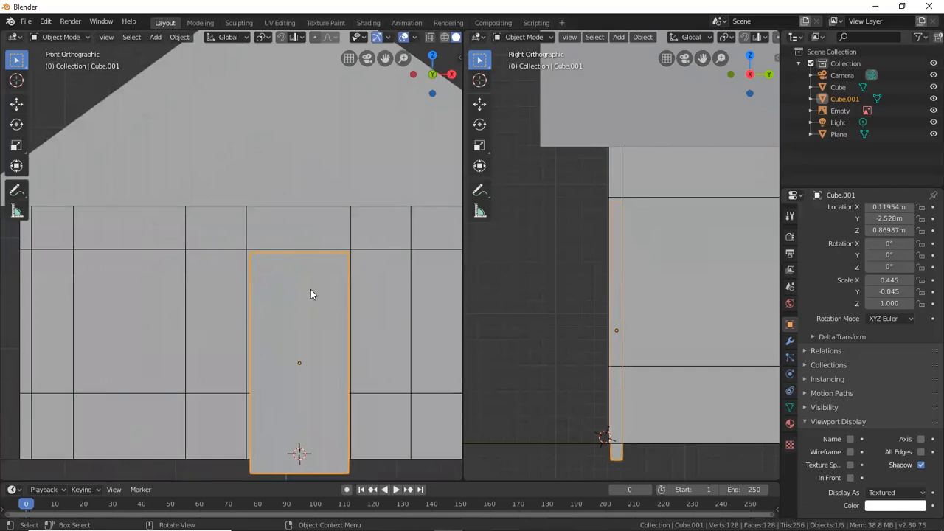
key(s)
key(x)
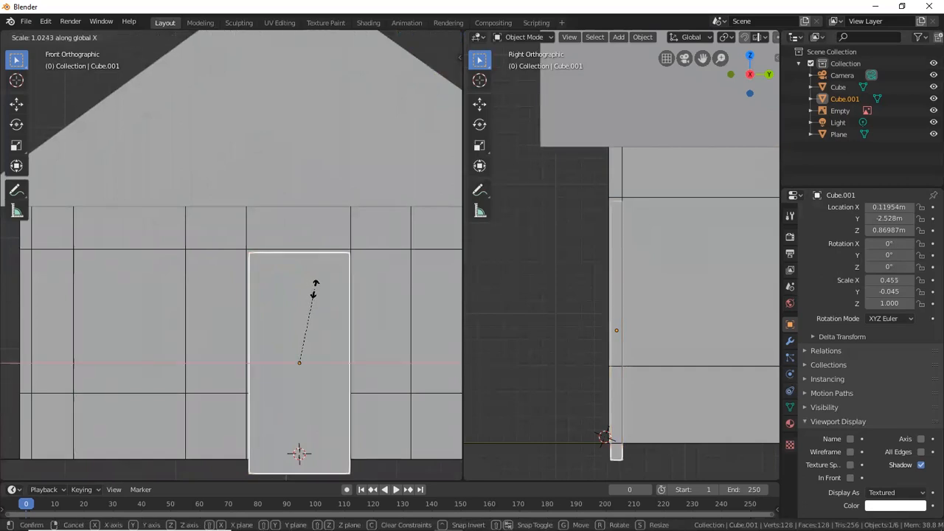
click(314, 288)
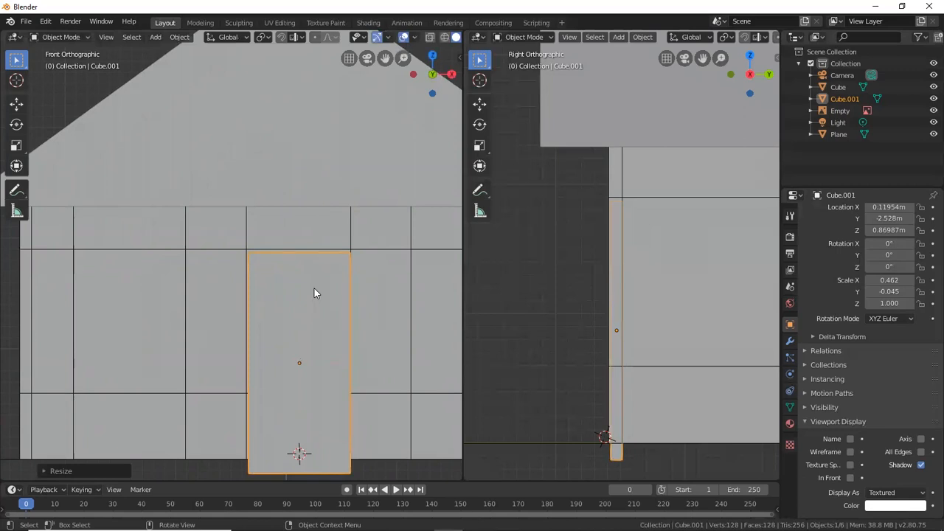
Shorten the door slab along the global Z axis to a scale of about 0.903.
key(s)
key(z)
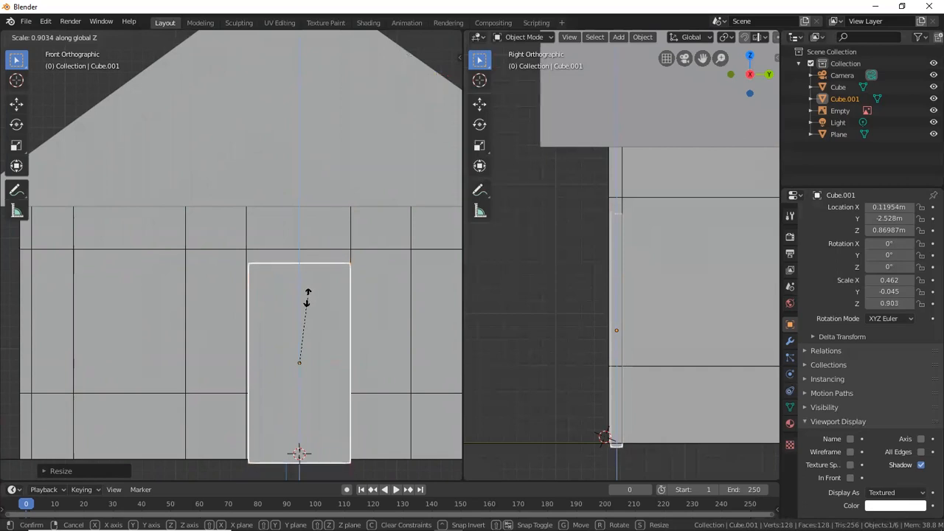
click(307, 297)
click(615, 298)
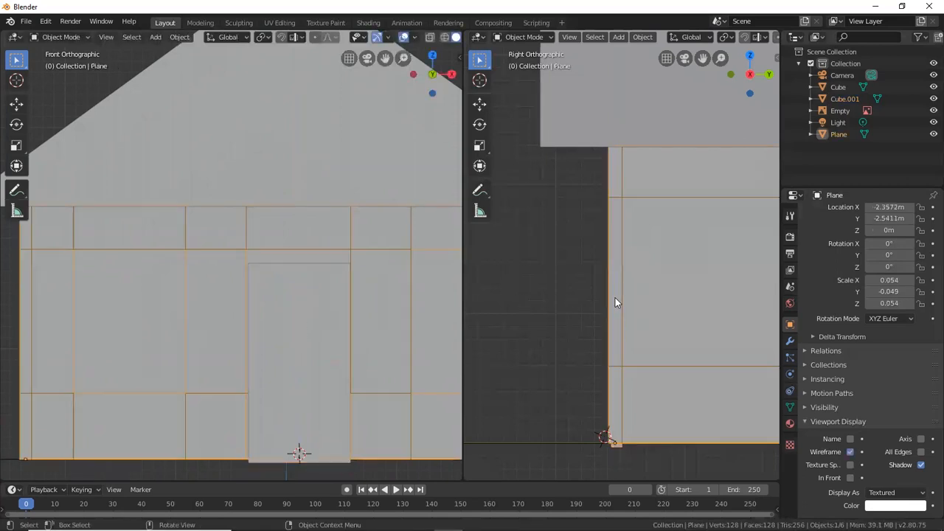
key(g)
click(612, 291)
key(ctrl+z)
Move the door slab up in the doorway to about Z 0.95 m and Y -2.56 m.
click(617, 445)
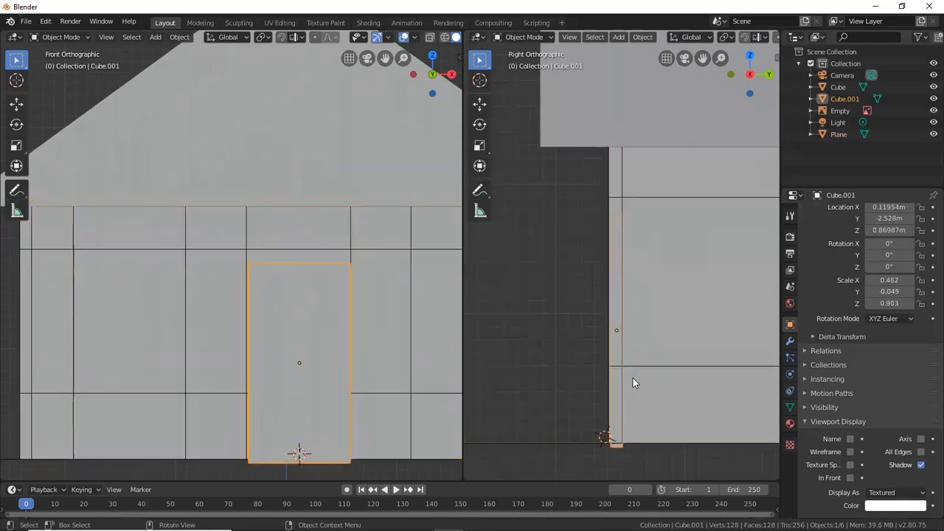
key(g)
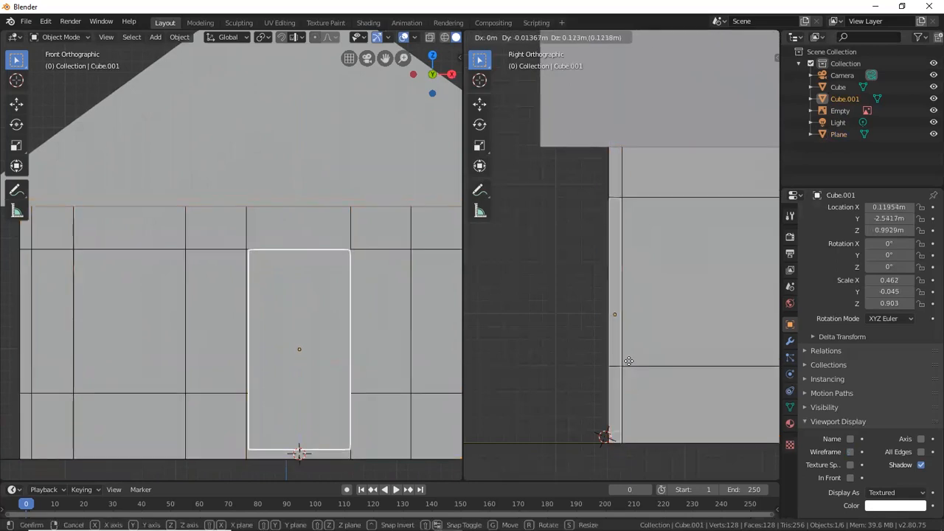
click(627, 366)
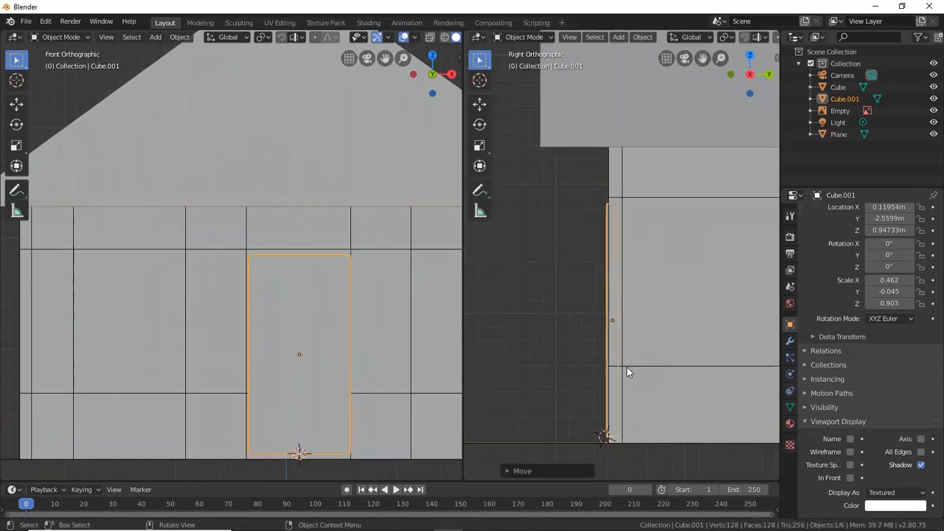
Stretch the door slab to a Z scale of about 0.957 and shift it into the wall at about Y -2.53 m.
key(s)
key(z)
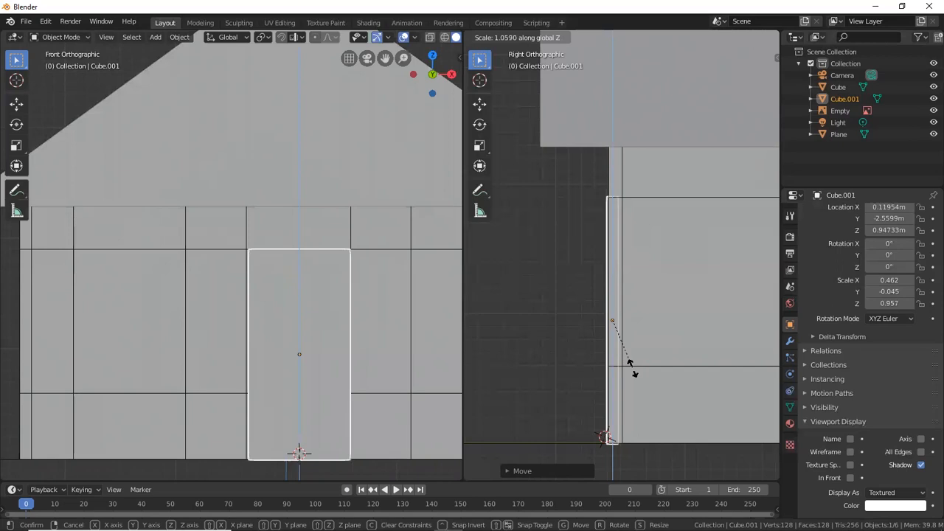
click(632, 368)
key(g)
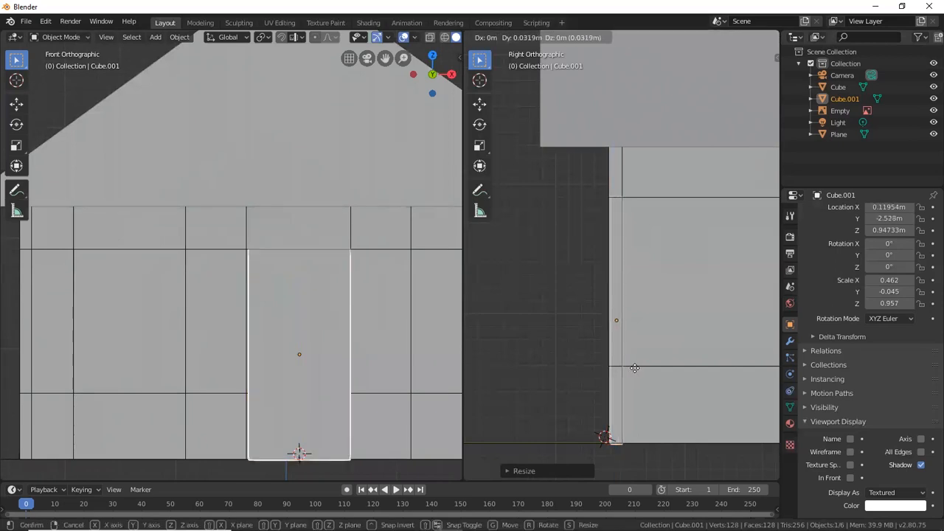
click(633, 369)
middle_drag(280, 323, 305, 314)
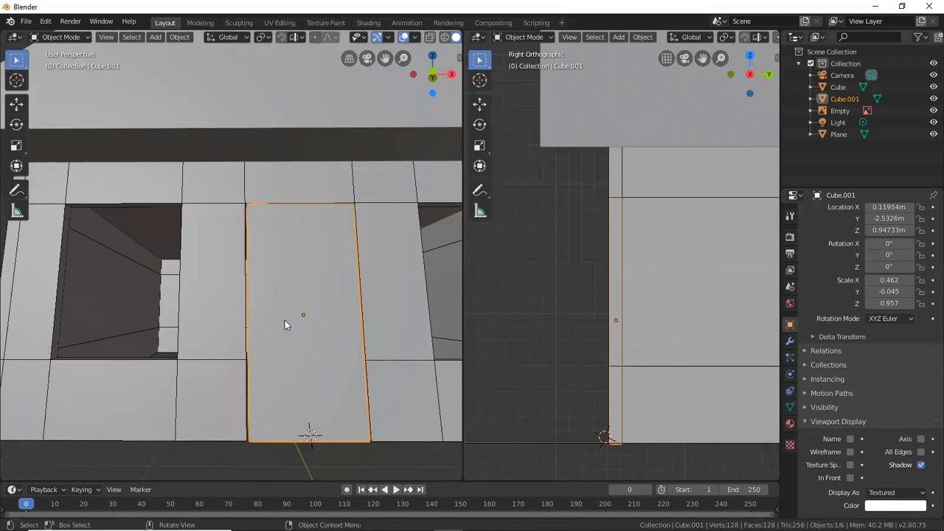
key(z)
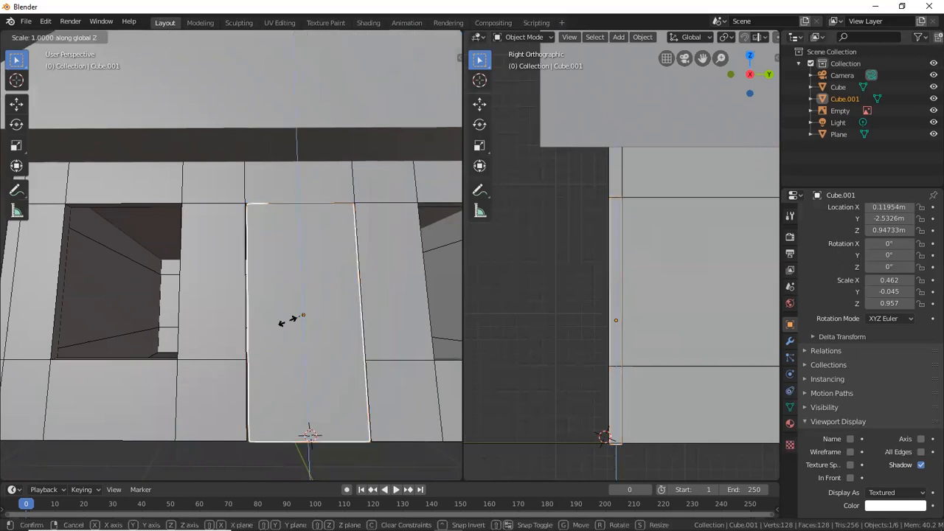
click(289, 321)
key(ctrl+z)
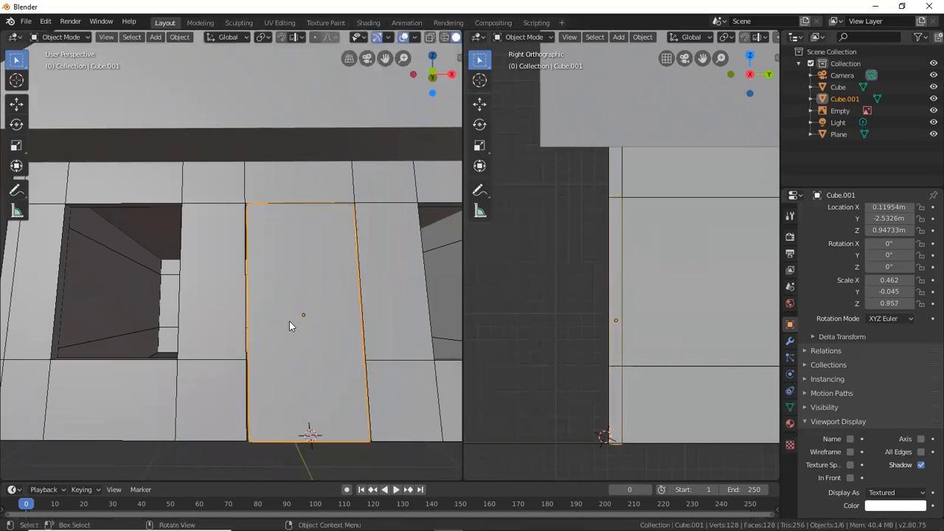
Thicken the door slab along the global Y axis to a scale of about 0.058, and select the house walls.
key(s)
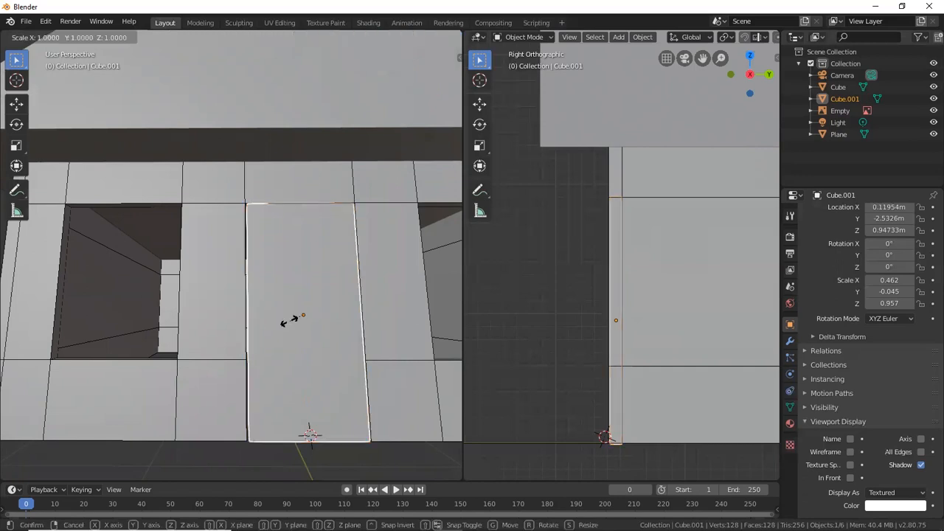
key(y)
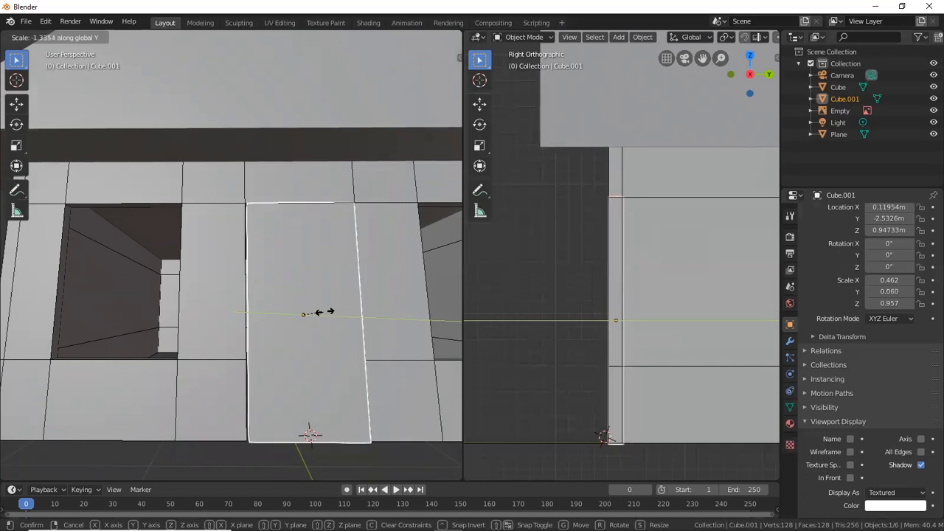
click(324, 312)
middle_drag(329, 311, 308, 296)
scroll(334, 321, down, 4)
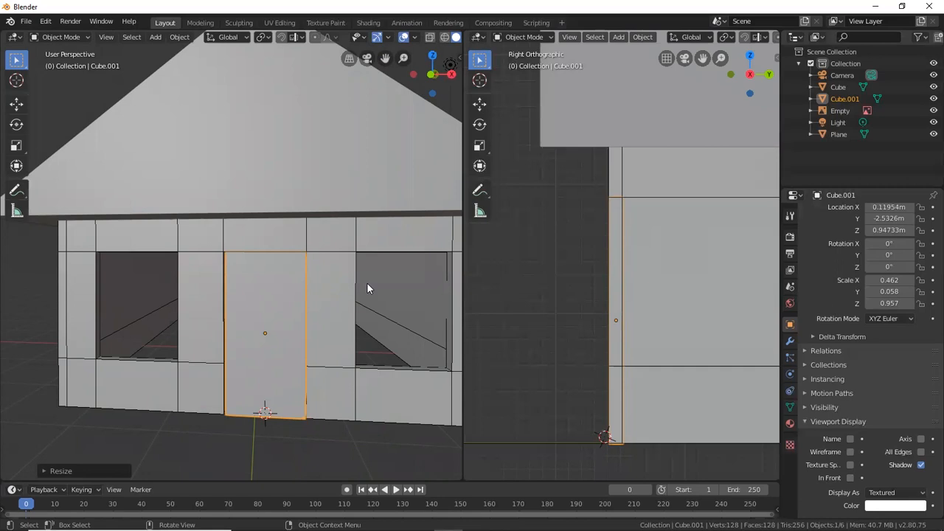
click(372, 302)
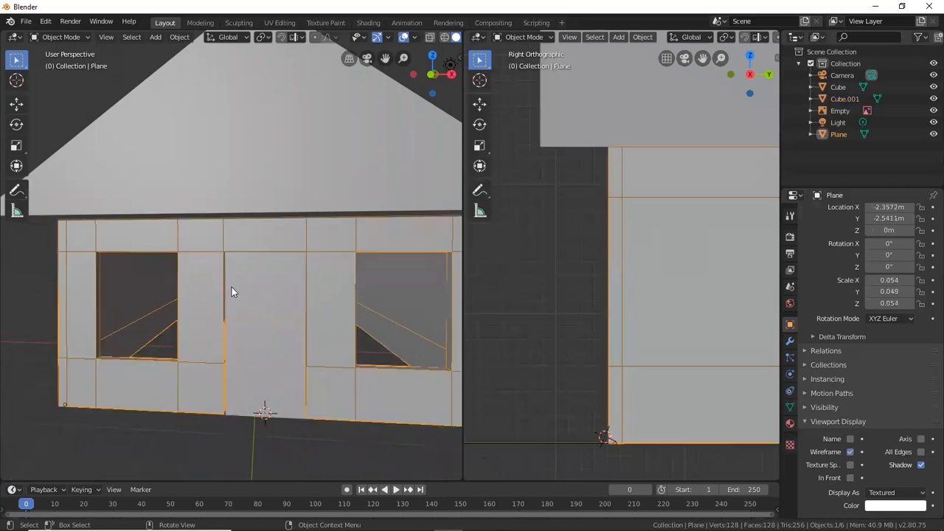
Place the 3D cursor on the lower edge of the +X front window, at about X 1.64 m, Y -2.50 m, Z 0.61 m.
scroll(232, 292, down, 2)
click(407, 396)
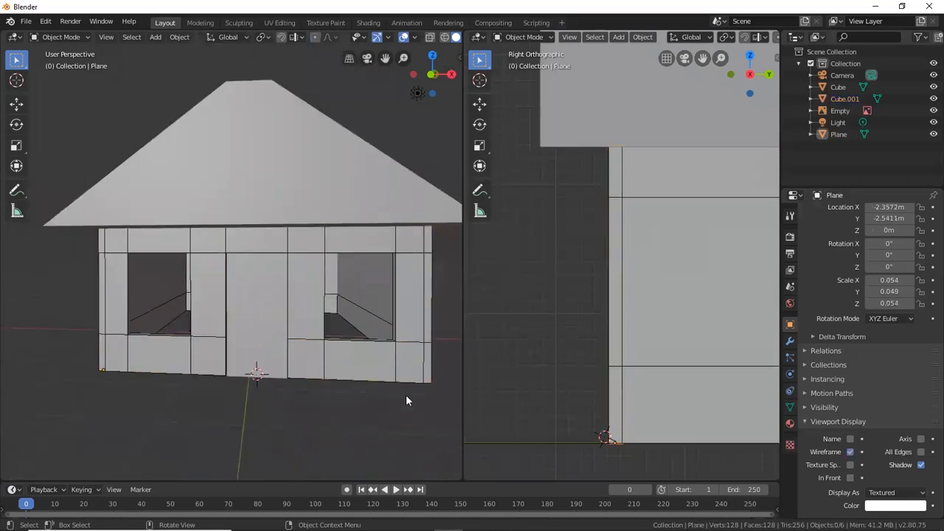
click(616, 295)
click(17, 79)
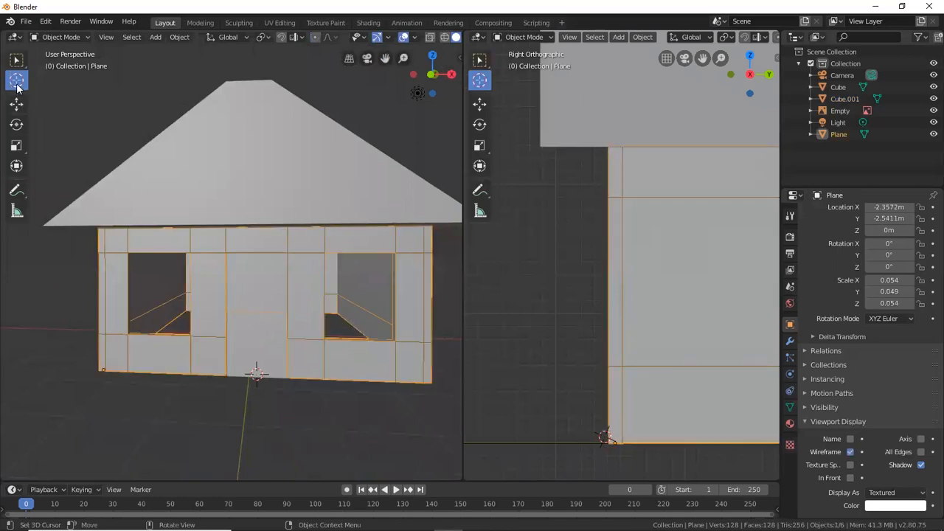
click(609, 278)
click(615, 362)
drag(366, 348, 356, 344)
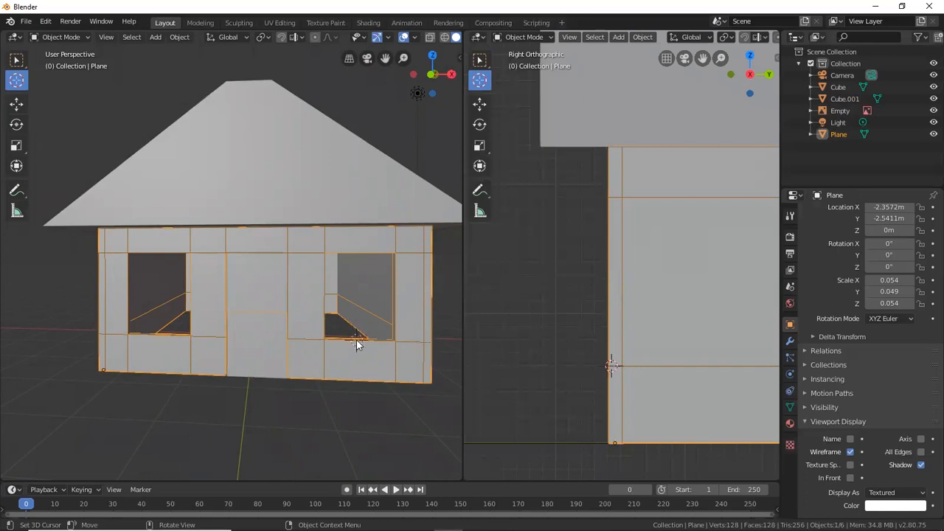
click(359, 295)
click(429, 296)
click(357, 337)
Return to box selection and add a cube at the 3D cursor.
click(16, 59)
drag(16, 60, 43, 63)
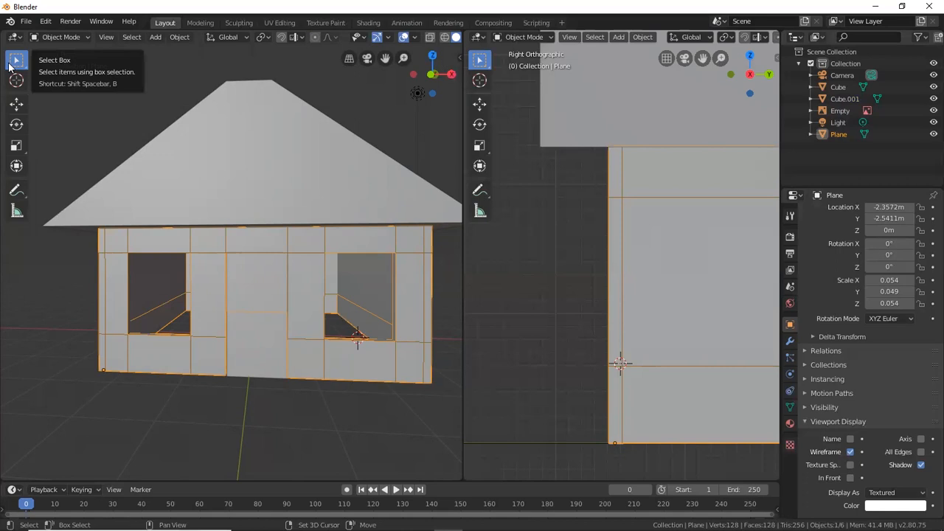
key(shift+a)
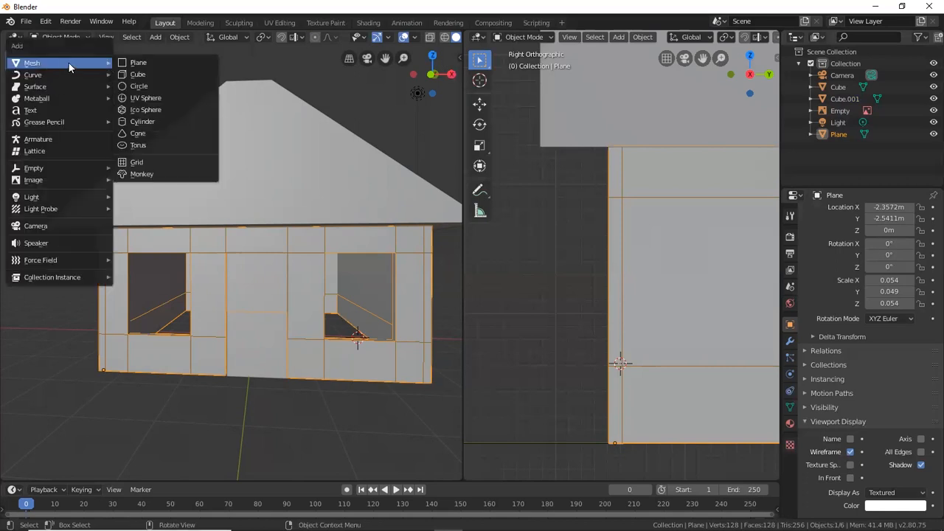
click(145, 78)
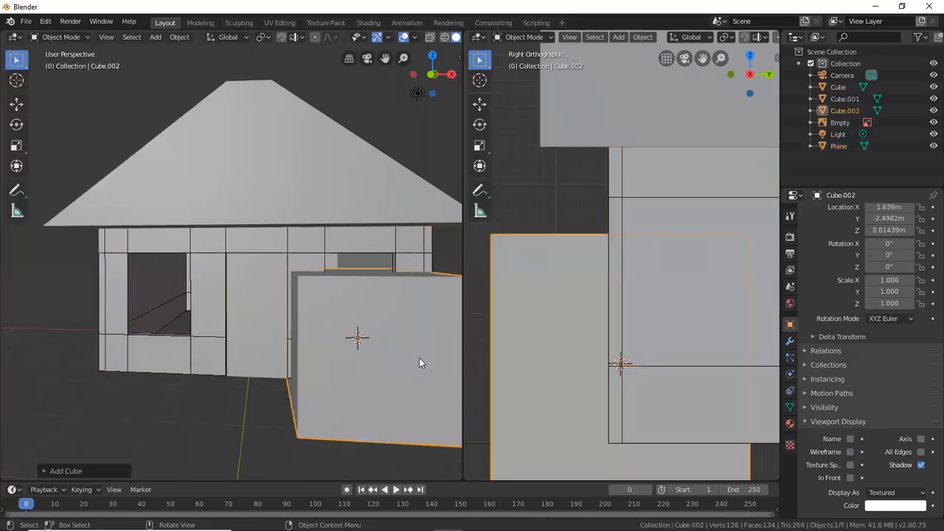
Shrink the new cube to a scale of about 0.106 and stretch it along global Z to a scale of about -0.498.
key(s)
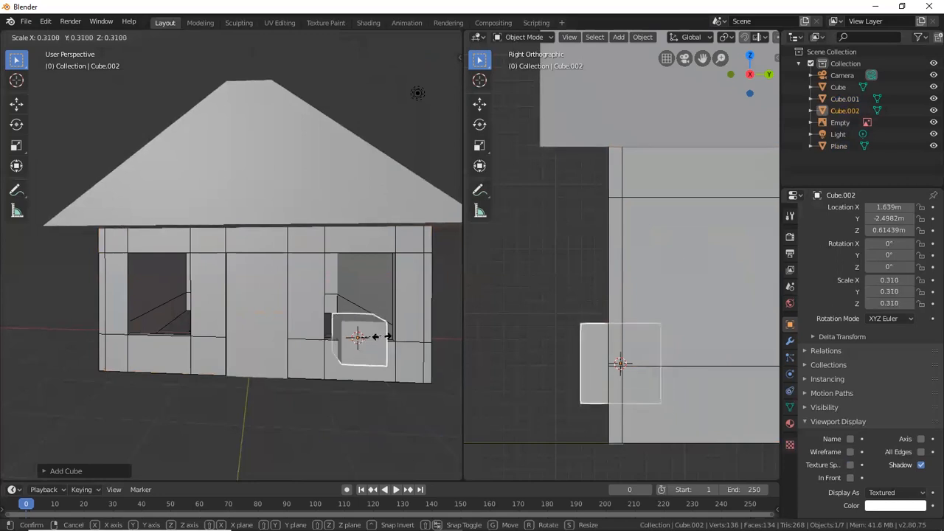
click(364, 340)
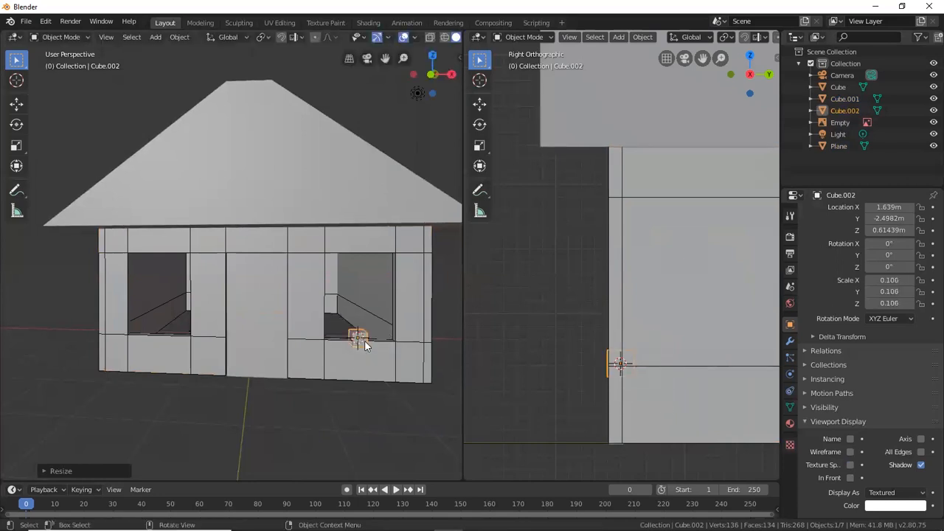
key(s)
key(z)
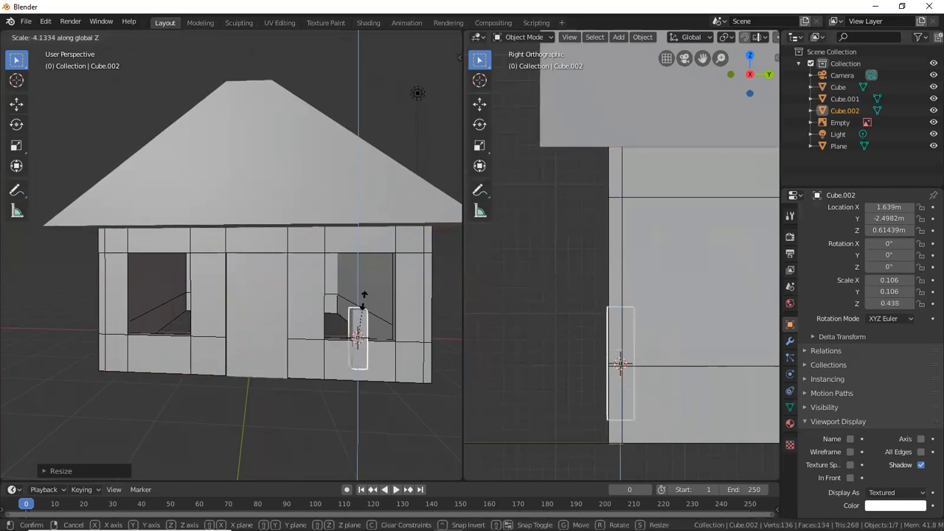
click(361, 302)
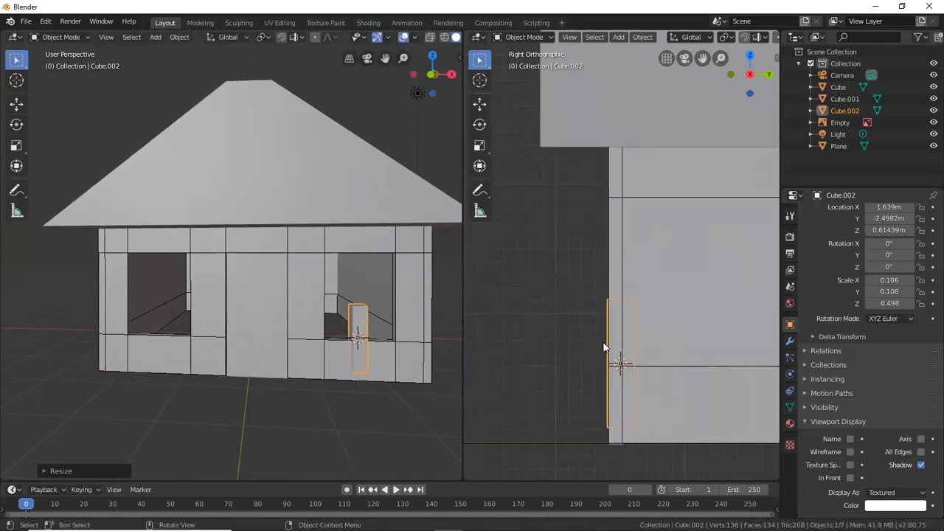
click(624, 347)
key(g)
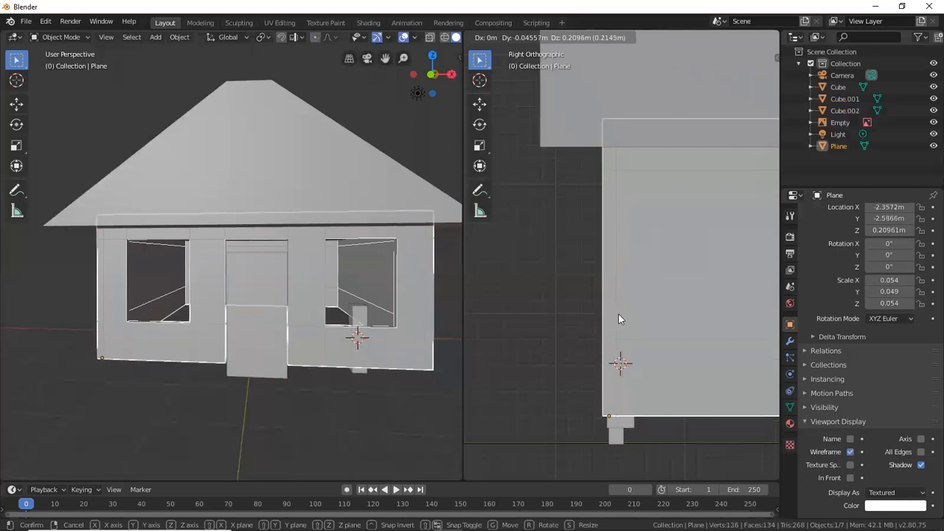
click(621, 316)
key(ctrl+z)
Move the narrow bar up into the window opening at about Y -2.53 m and Z 1.24 m.
click(364, 323)
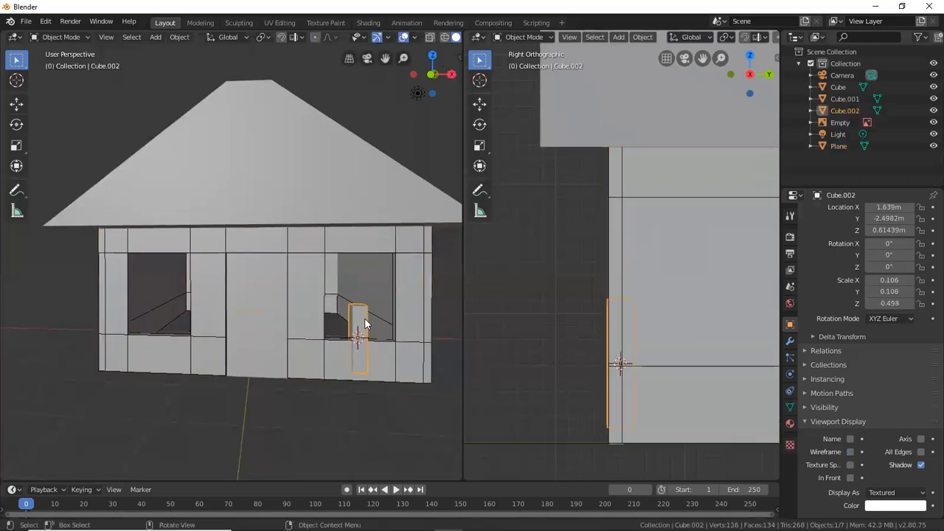
key(g)
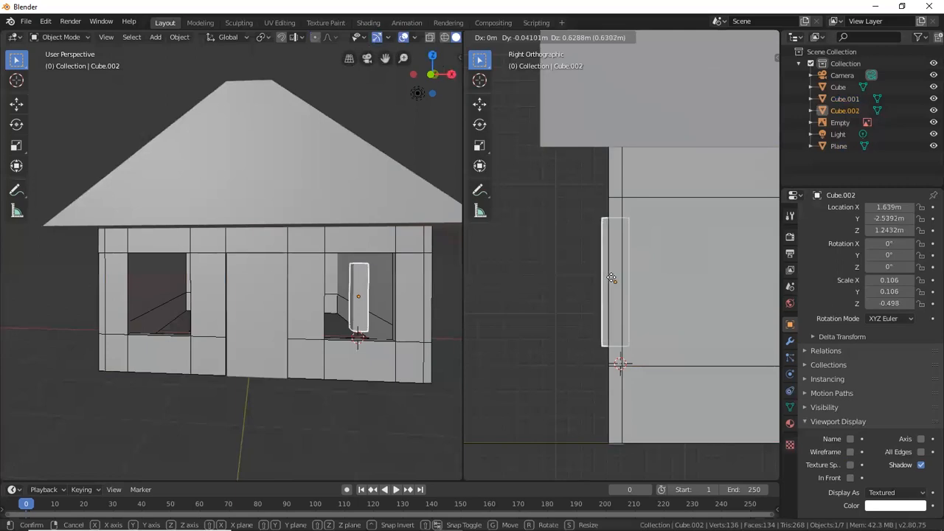
click(613, 280)
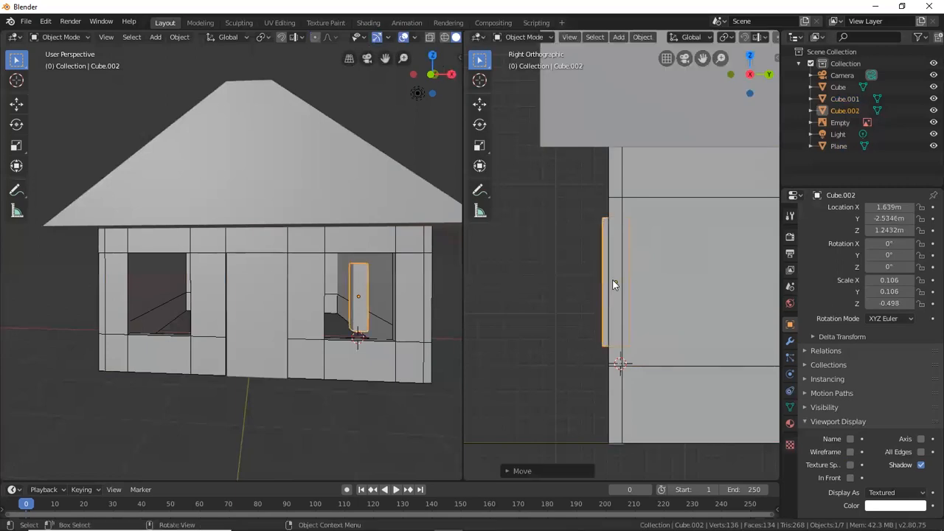
Resize the window bar along global Z to a scale of about 0.691 so it spans the opening's height.
key(s)
key(z)
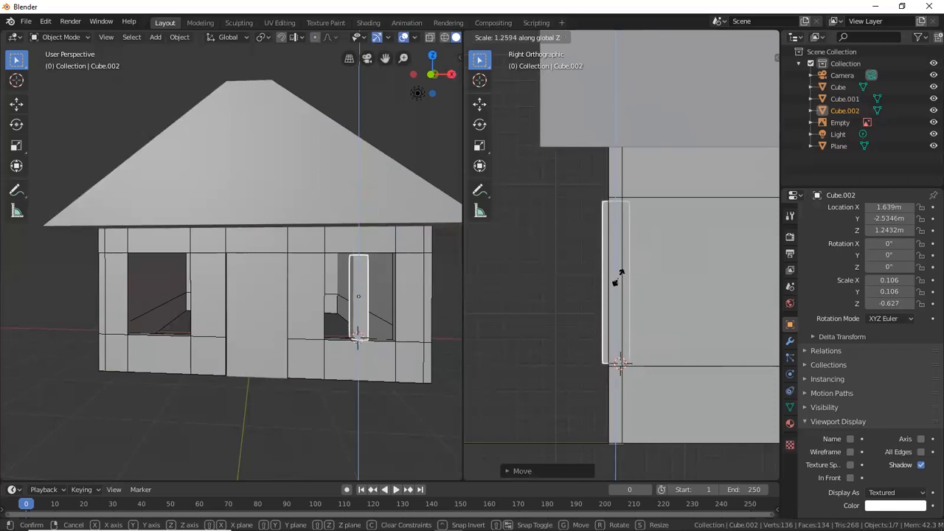
click(620, 278)
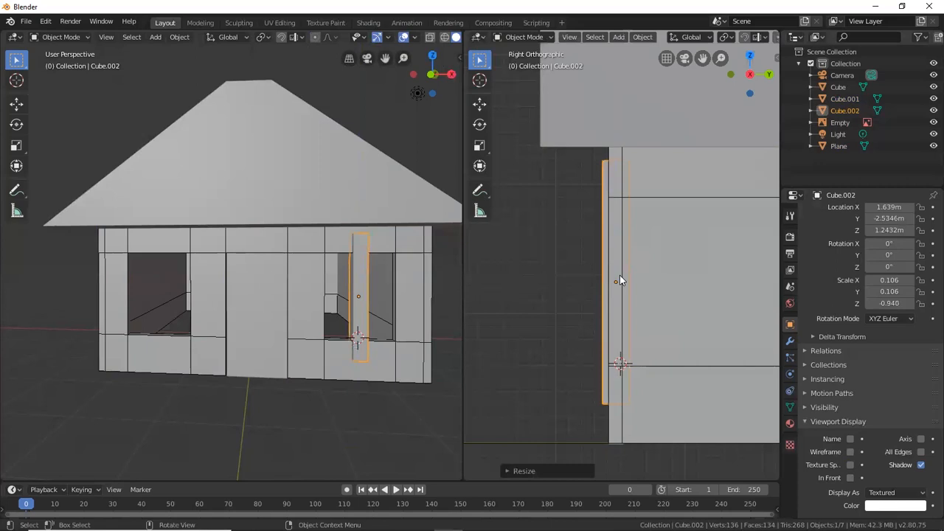
key(s)
key(z)
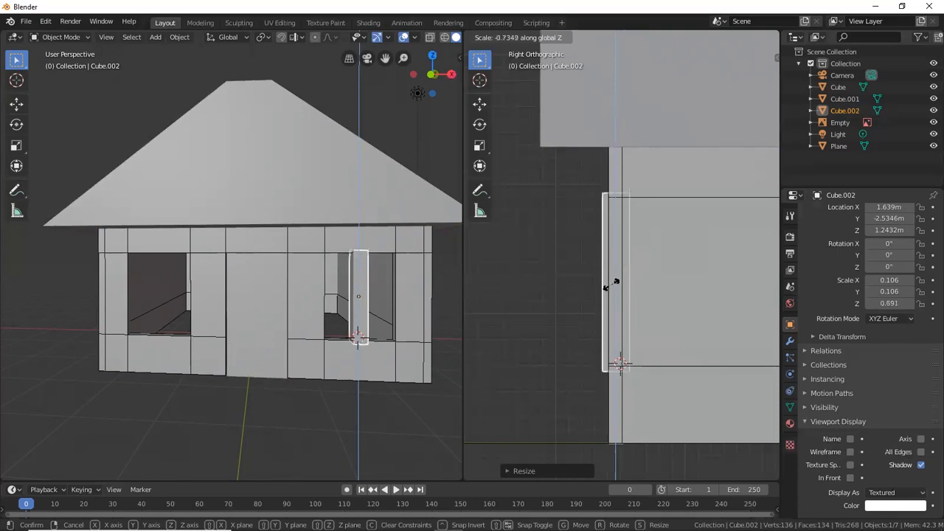
click(610, 285)
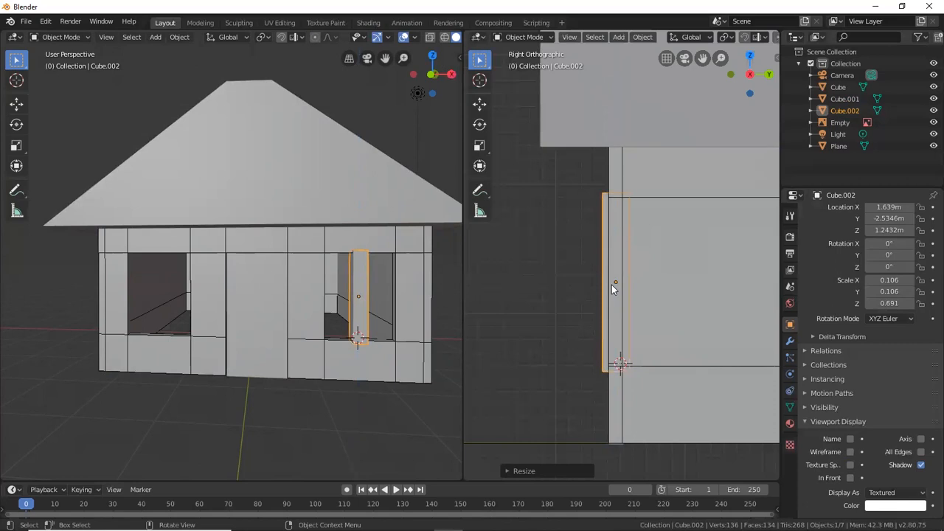
Thin the window bar along global Y to a scale of about 0.056 to match the wall thickness.
key(s)
key(y)
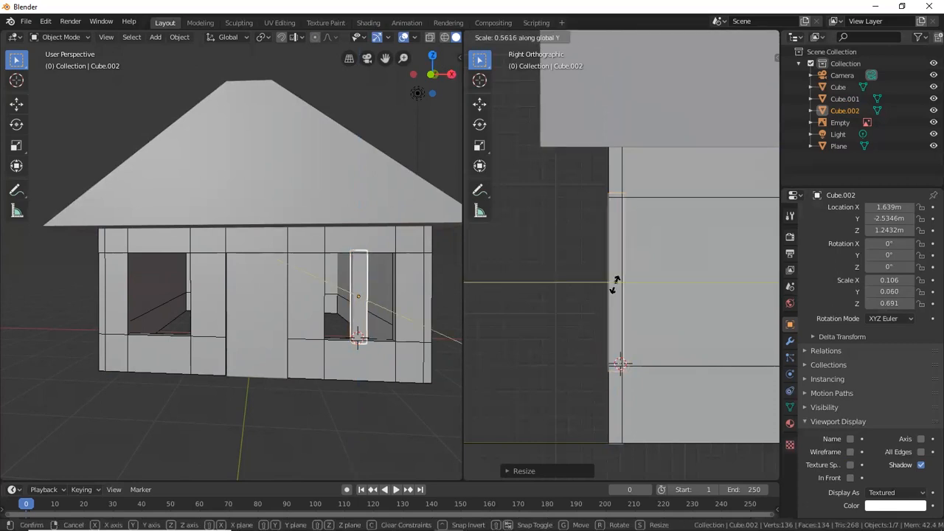
click(616, 285)
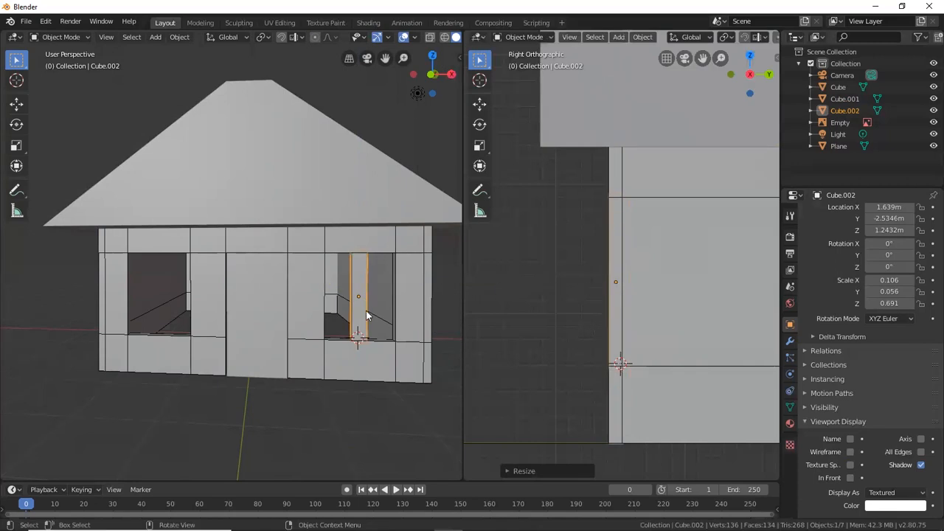
In the front view, duplicate the upright window bar and place the copy beside it at about X 1.90 m.
middle_drag(364, 304, 330, 305)
key(1)
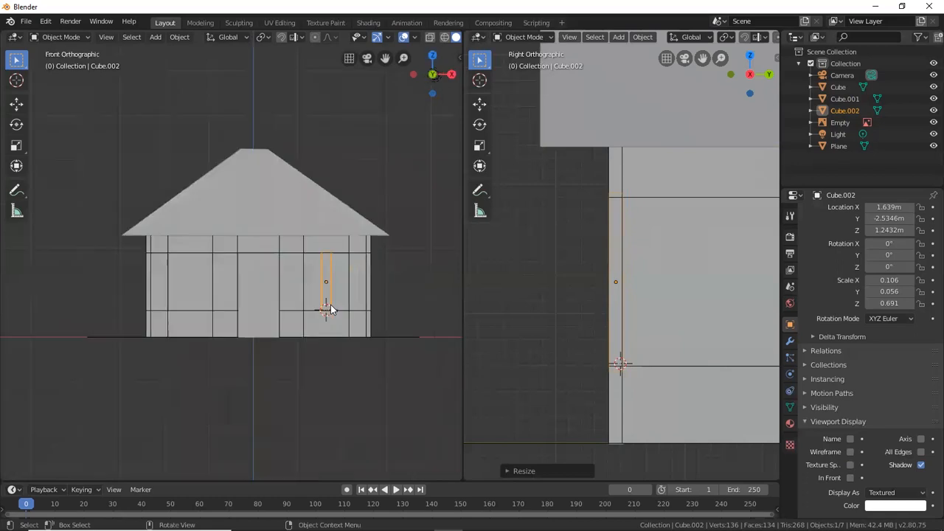
scroll(330, 299, up, 5)
shift+middle_drag(397, 306, 273, 303)
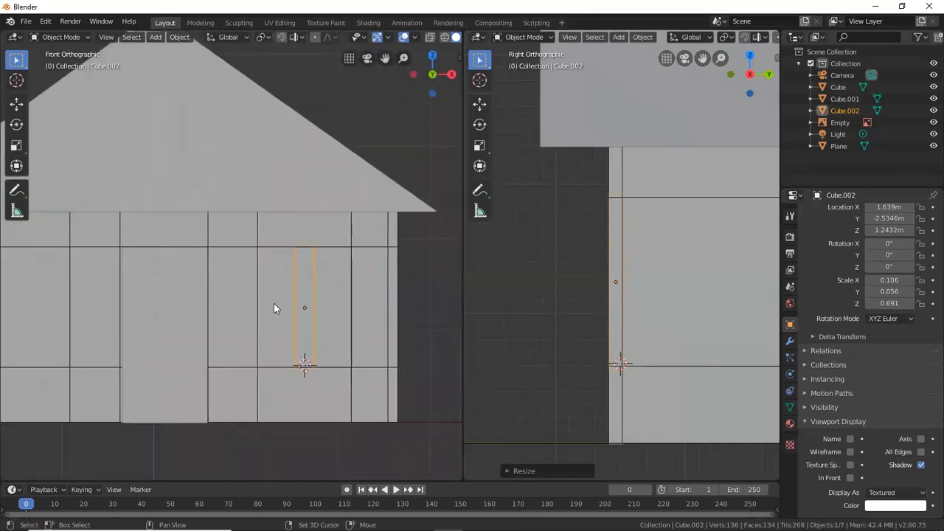
scroll(295, 303, up, 3)
shift+middle_drag(351, 309, 252, 267)
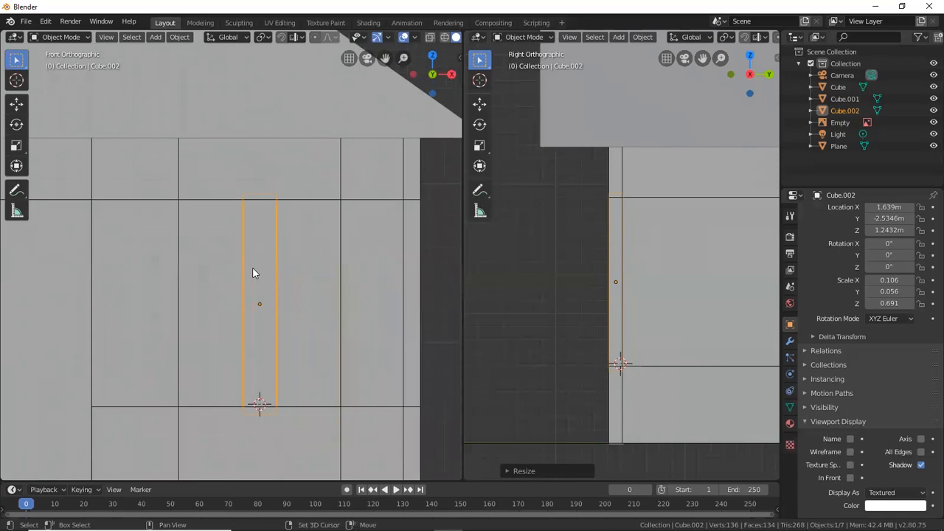
key(shift+d)
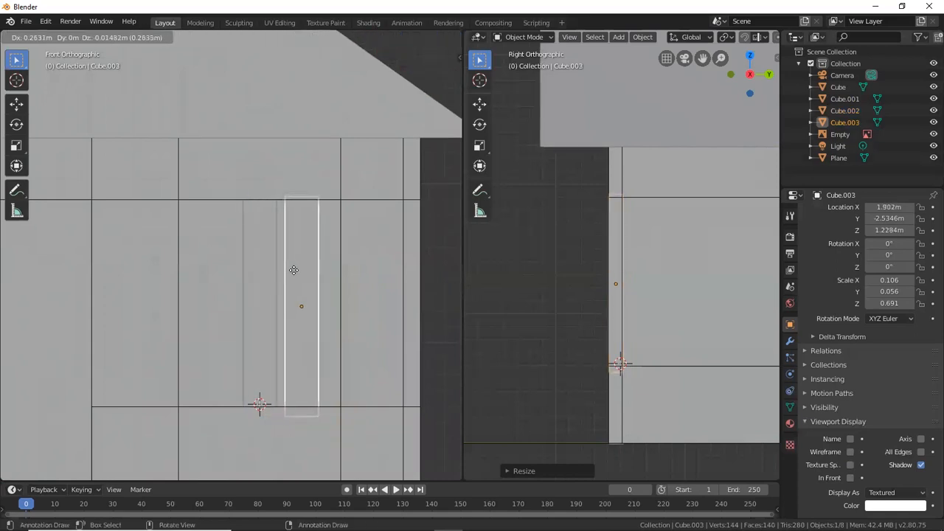
click(294, 273)
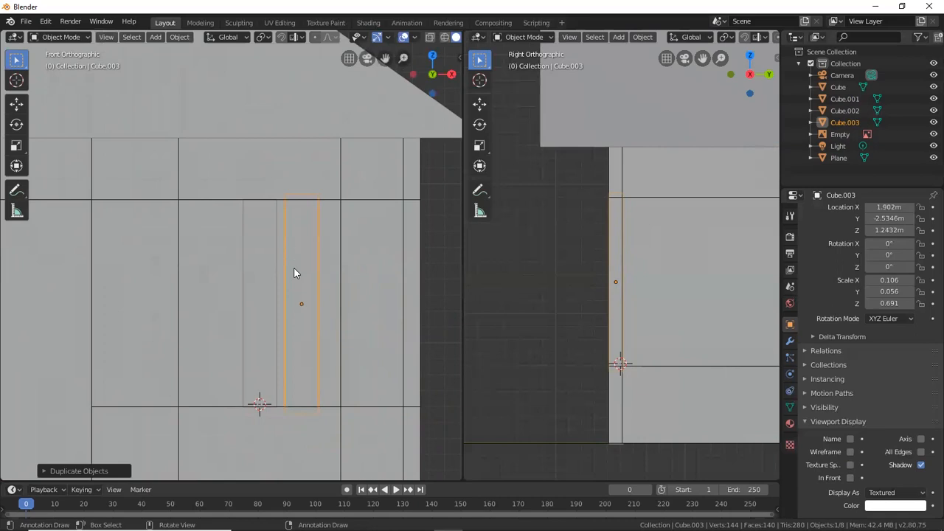
Rotate the copied bar by 90° and centre it across the upright bar at about X 1.62 m, Z 1.25 m.
key(r)
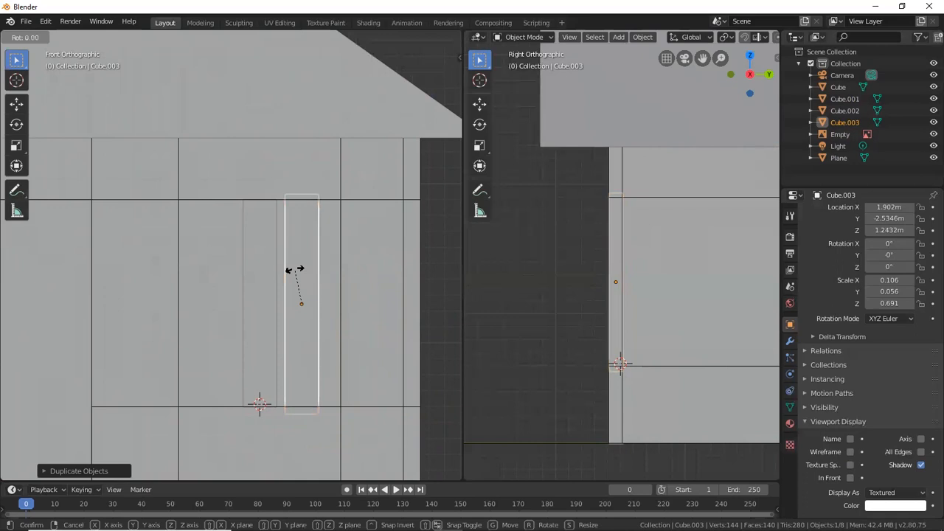
text(90)
key(Return)
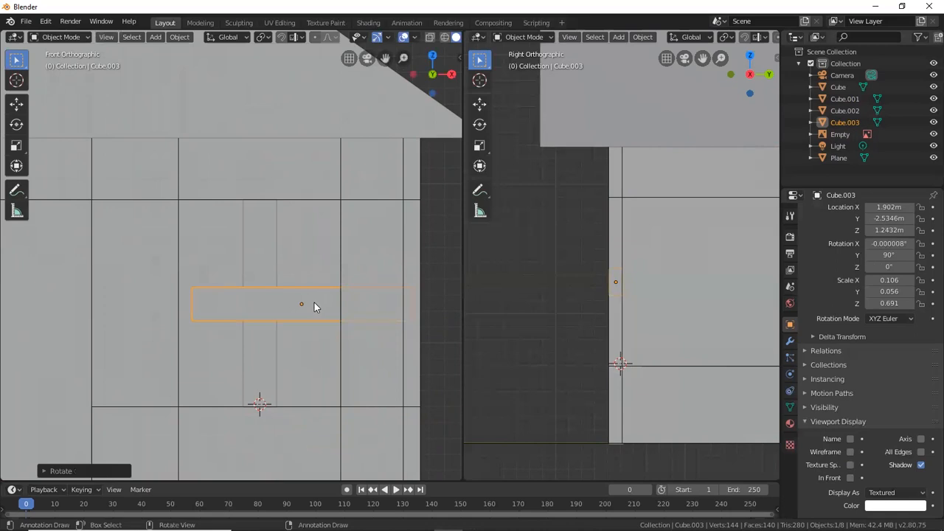
key(g)
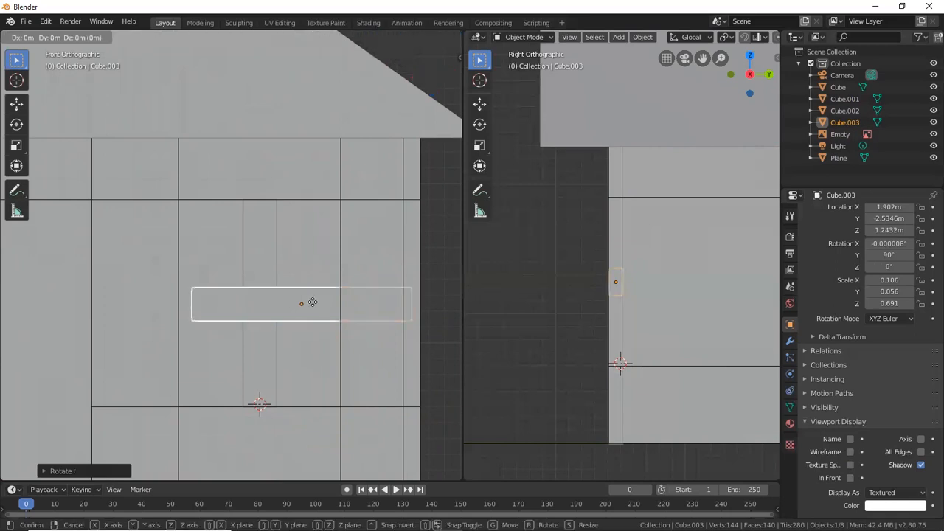
click(272, 301)
mouse_move(271, 301)
middle_down()
mouse_move(266, 311)
mouse_move(275, 269)
mouse_move(269, 288)
mouse_move(337, 298)
mouse_move(329, 320)
mouse_move(258, 293)
mouse_move(282, 314)
middle_up()
scroll(267, 308, down, 6)
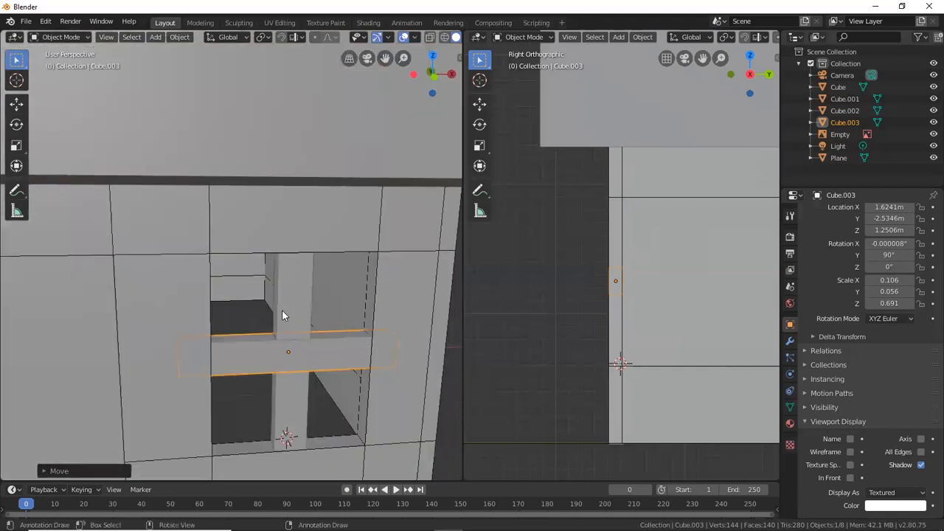
Duplicate both crossed window bars together and place the copies in the other front window at about X -1.44 m, Z 1.26 m.
key(KP_1)
shift+middle_drag(294, 266, 378, 298)
click(343, 288)
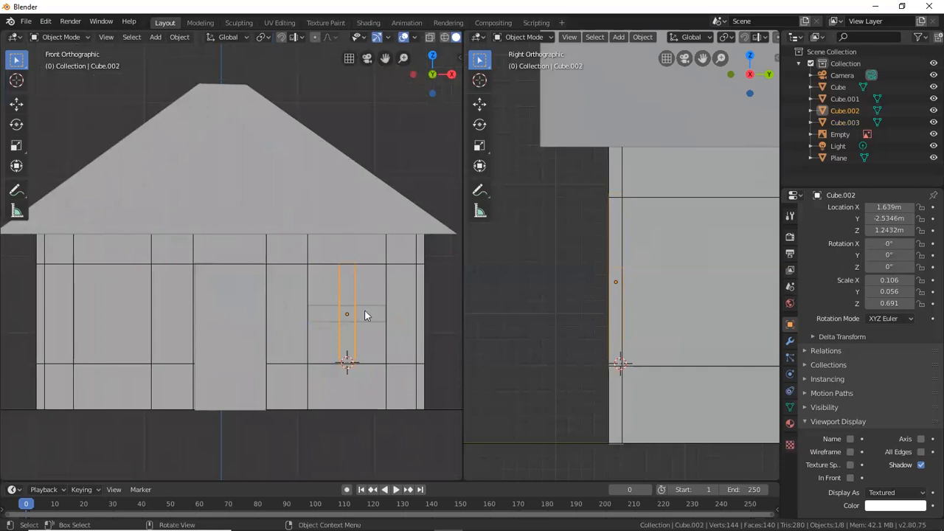
shift+click(367, 310)
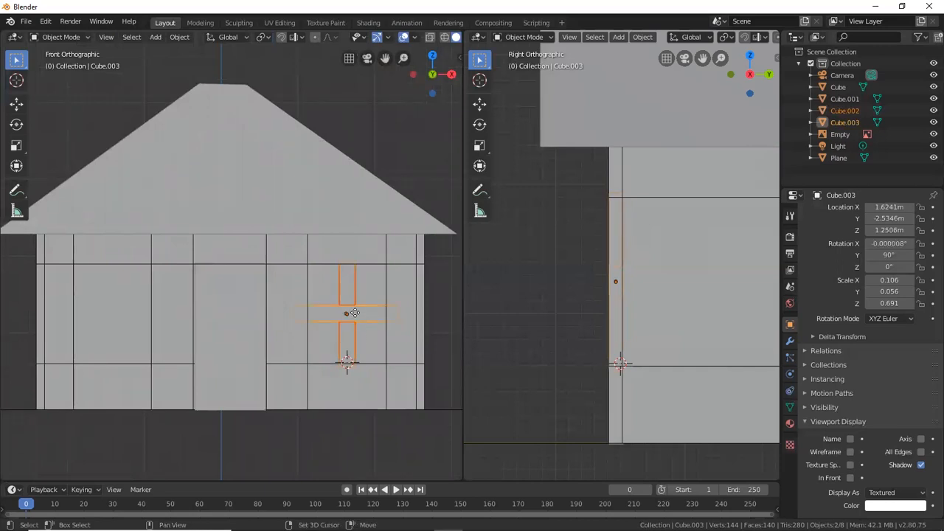
key(shift+d)
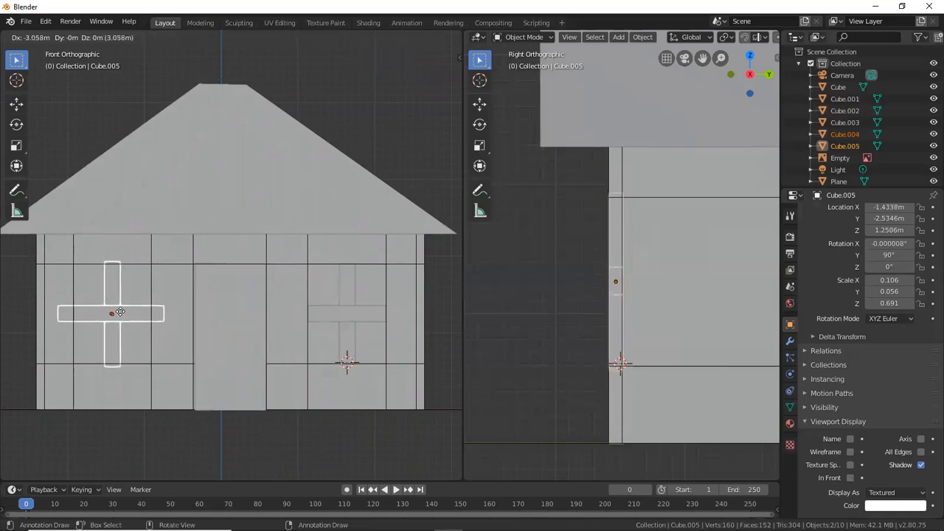
click(121, 313)
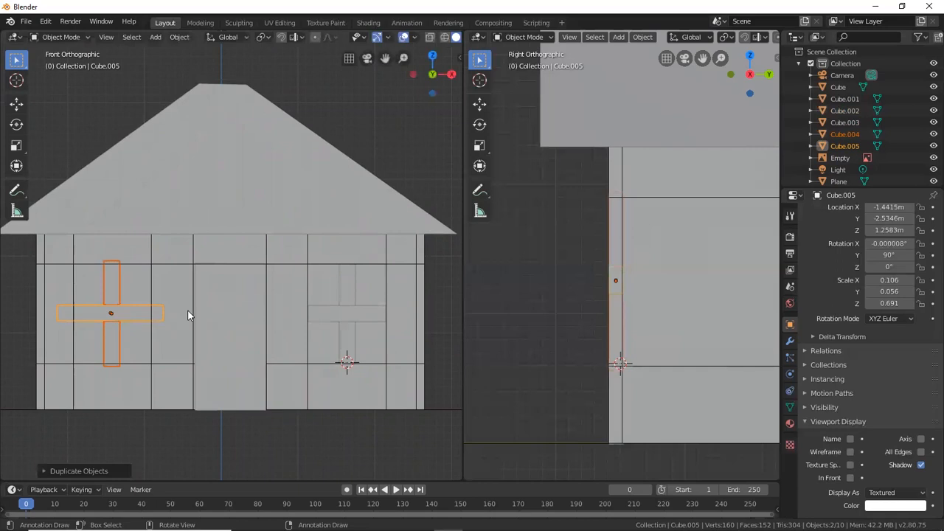
Select the door slab and examine the house front and both window crosses from several angles.
click(259, 282)
middle_drag(259, 282, 258, 298)
scroll(259, 291, down, 6)
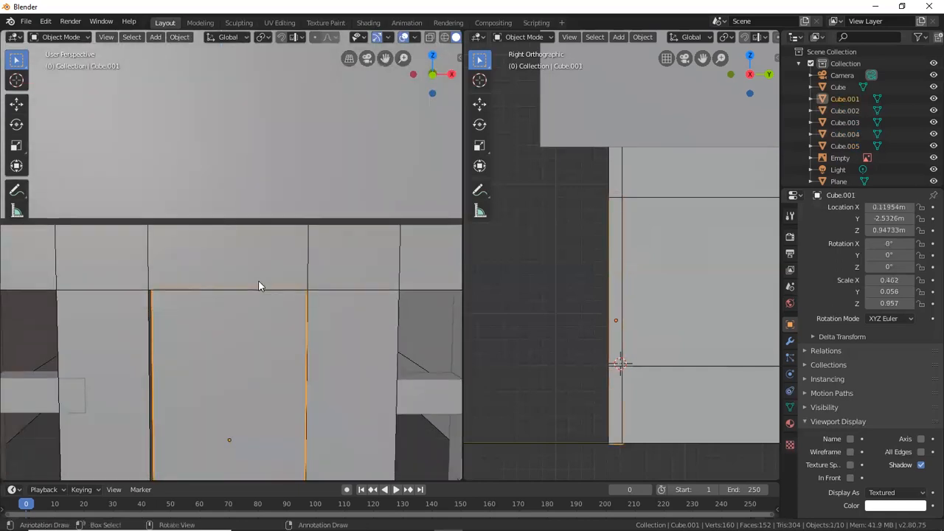
middle_drag(187, 323, 528, 329)
middle_drag(280, 317, 228, 307)
scroll(265, 280, down, 4)
scroll(253, 244, up, 3)
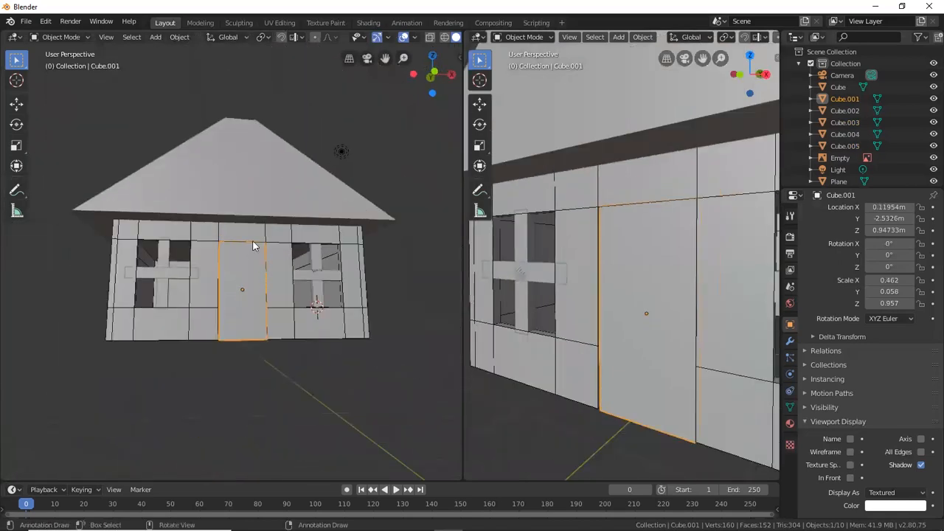
In the top view, add a mesh plane at the 3D cursor beside the front window.
middle_drag(251, 241, 244, 286)
scroll(251, 266, down, 3)
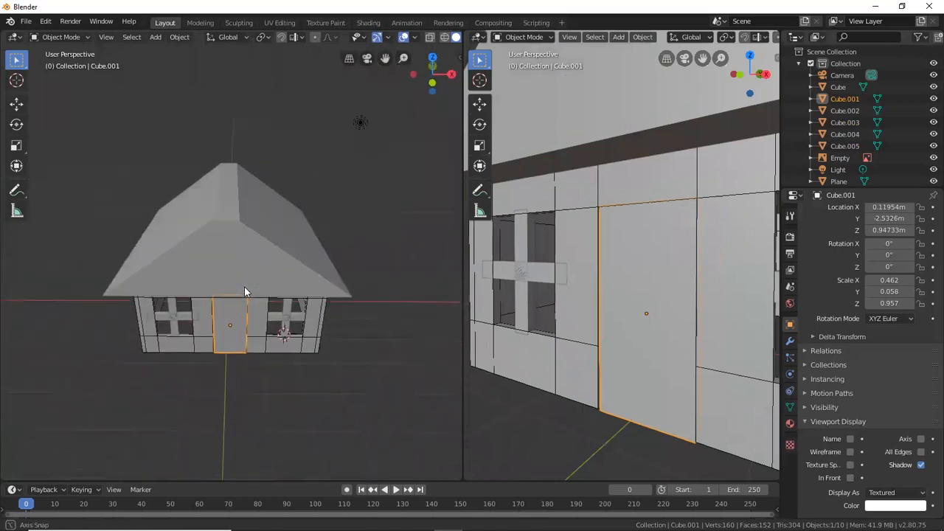
key(KP_5)
key(KP_1)
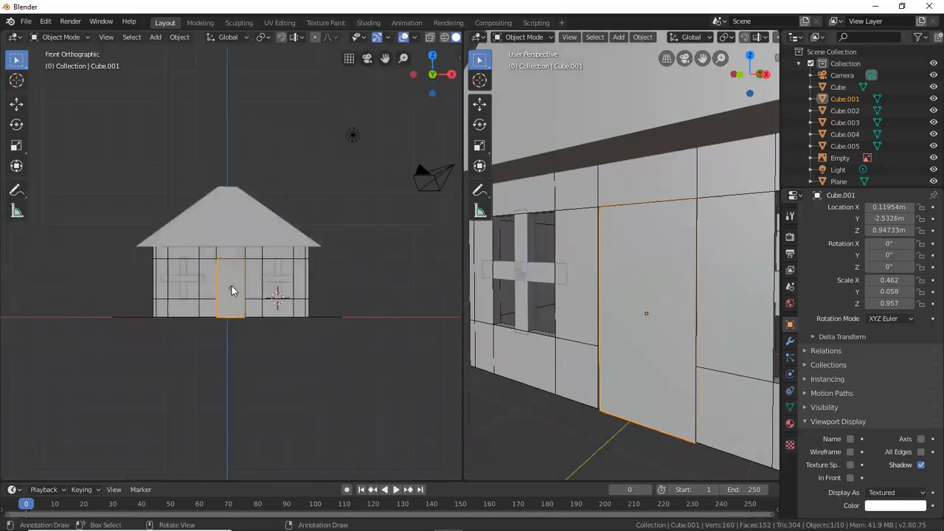
key(KP_7)
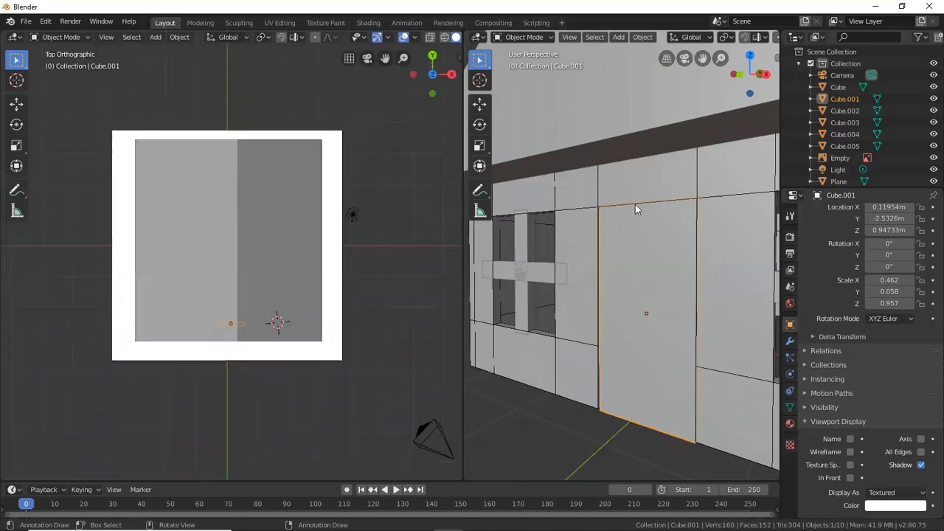
scroll(637, 211, down, 1)
scroll(637, 208, down, 2)
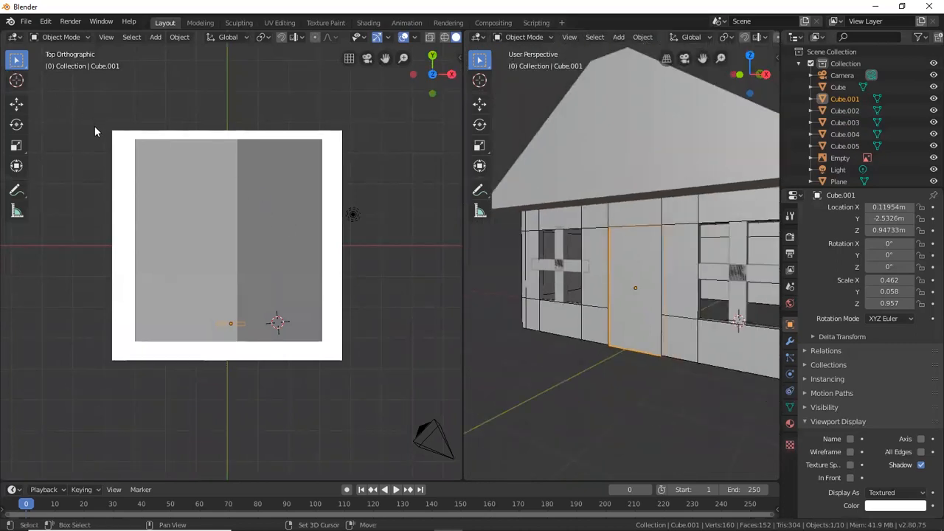
key(shift+a)
mouse_move(108, 134)
click(137, 127)
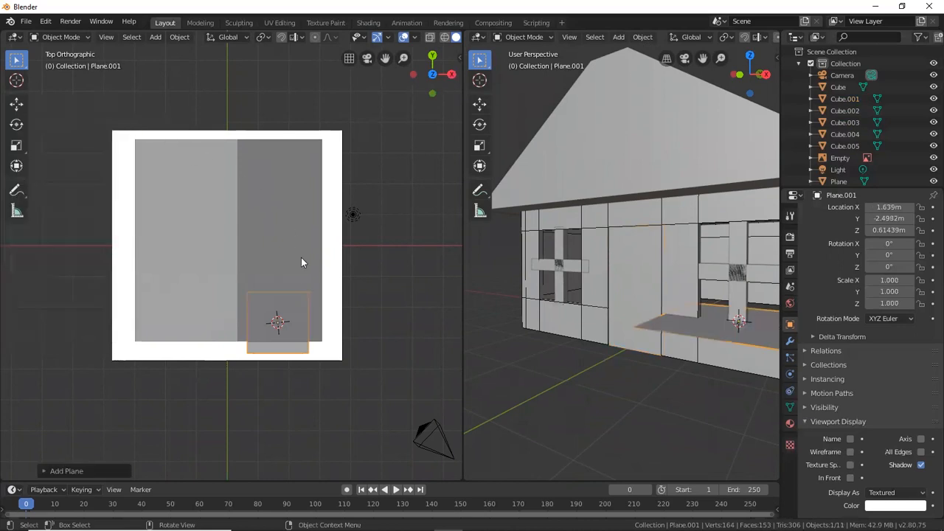
Try to scale the plane to about 4.87 and centre it over the house at about X 0.07 m, Y 0.03 m.
key(s)
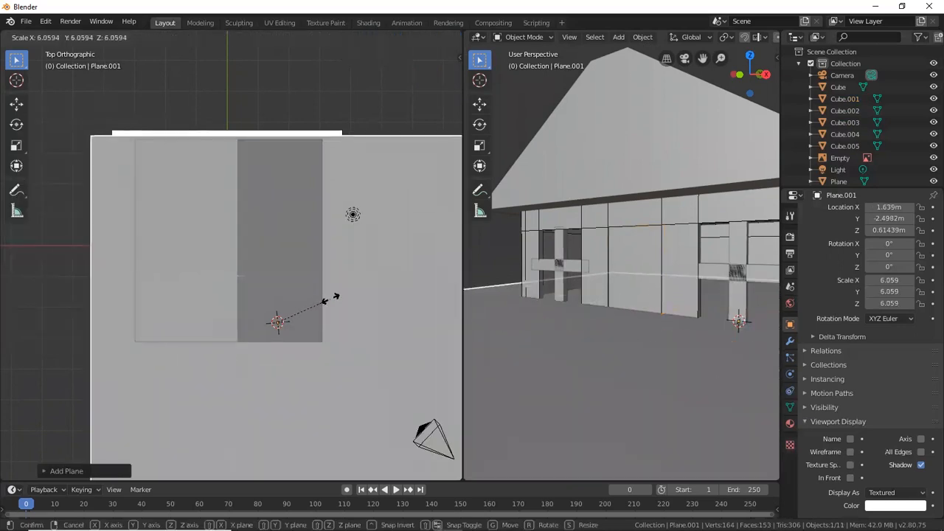
click(337, 322)
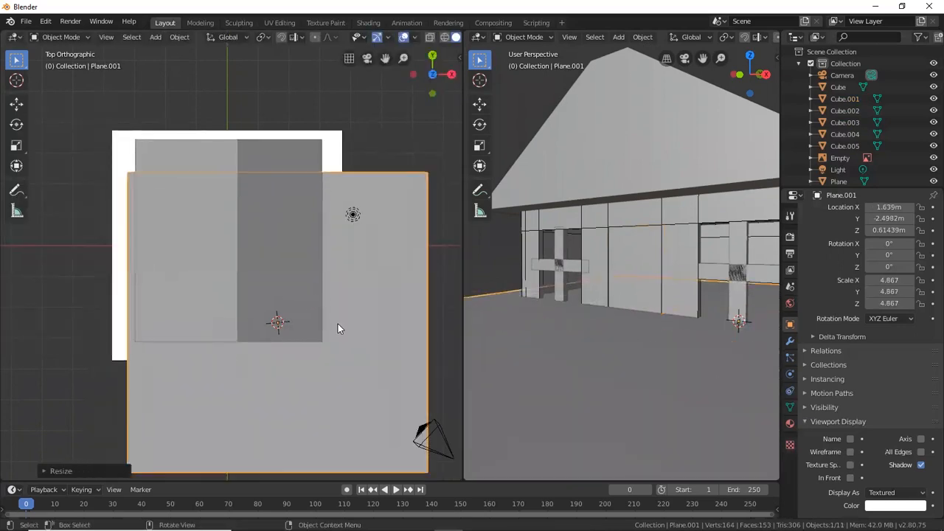
key(g)
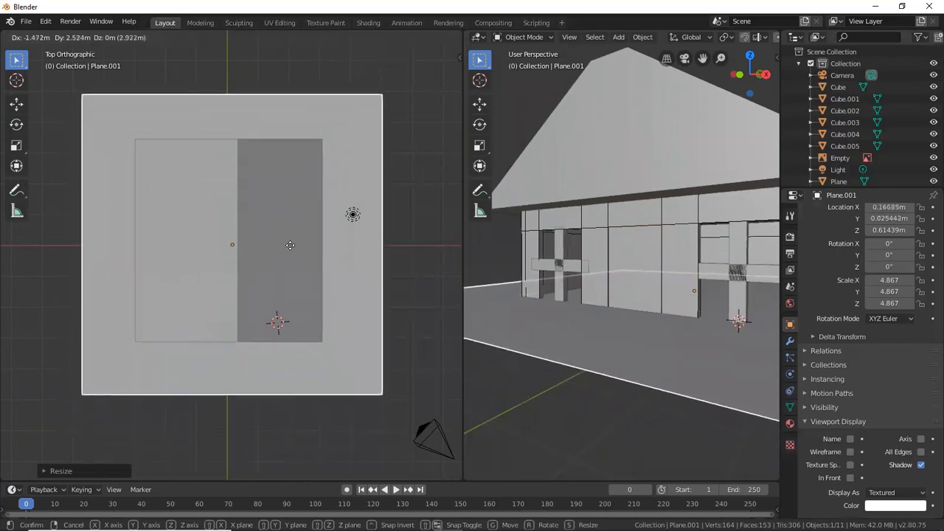
click(286, 245)
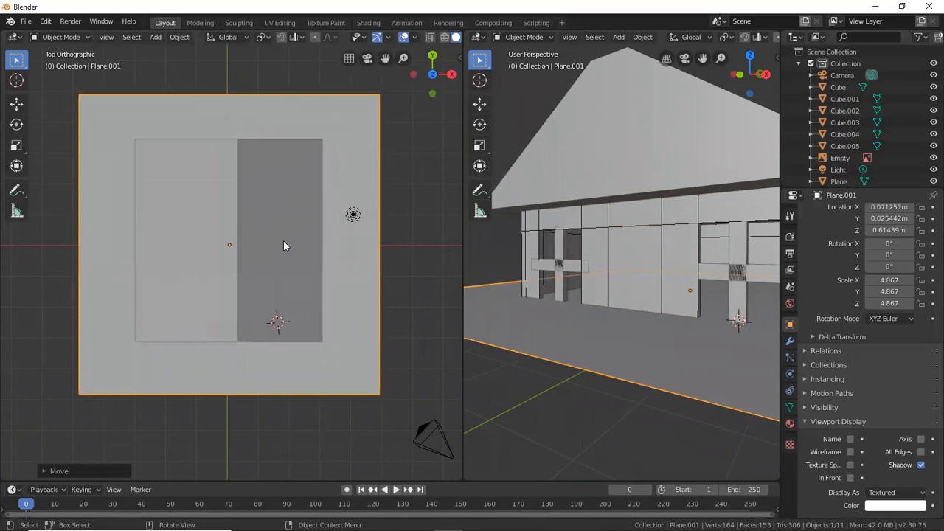
middle_drag(291, 344, 284, 222)
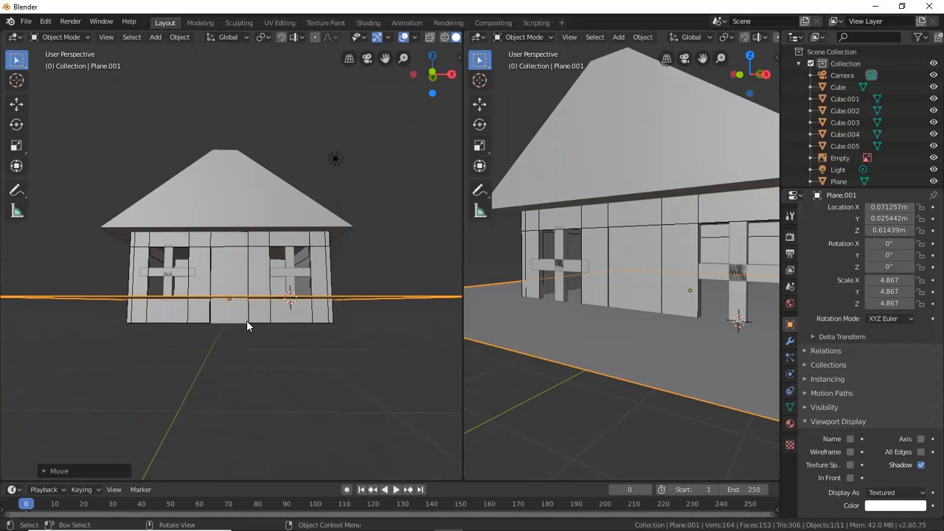
key(ctrl+z)
key(ctrl+z)
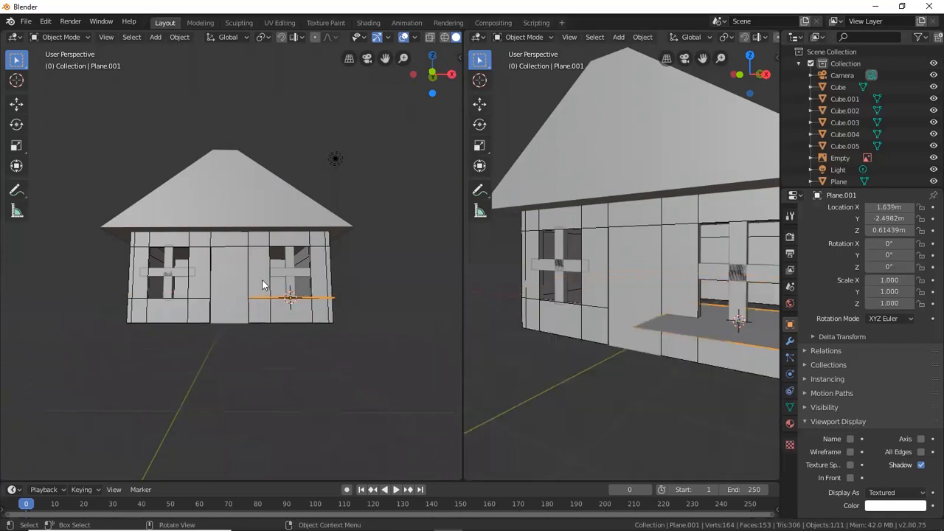
In the front view, place the 3D cursor at ground level below the door, at about X 0.14 m, Z 0 m.
key(KP_1)
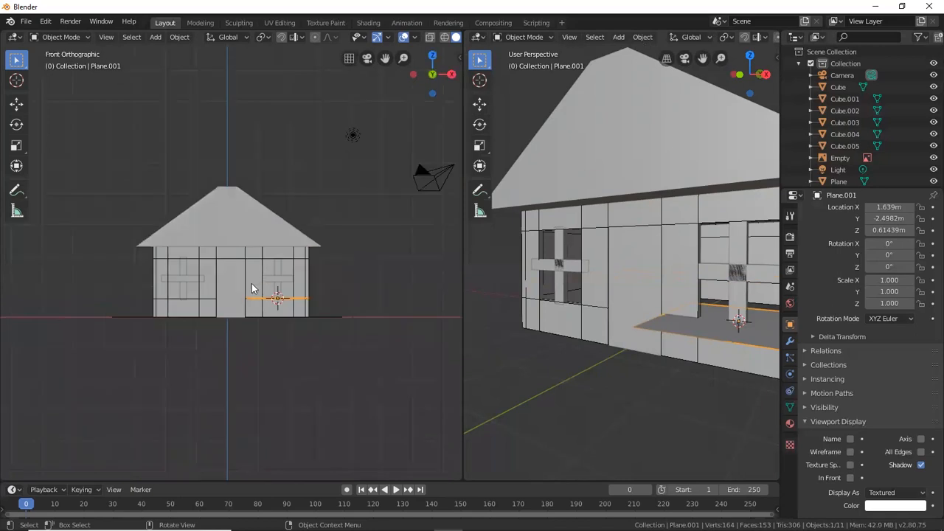
click(15, 83)
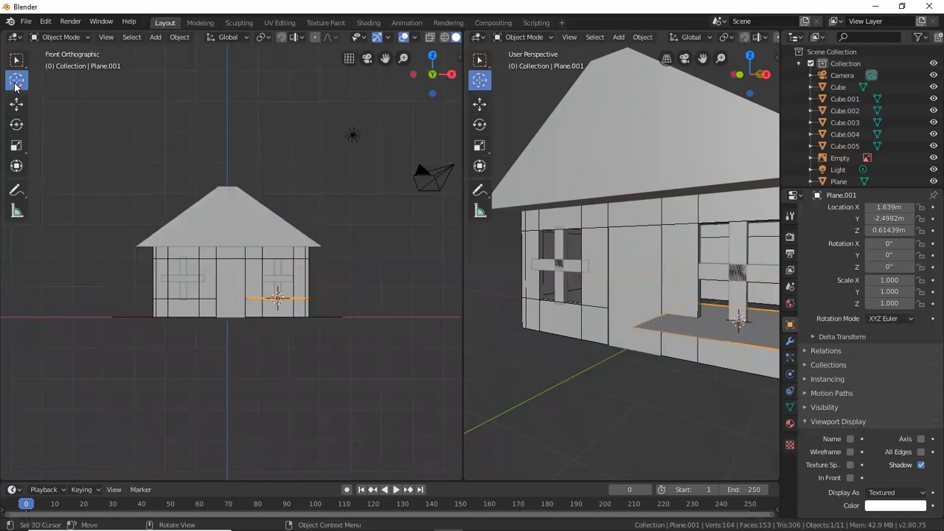
click(229, 316)
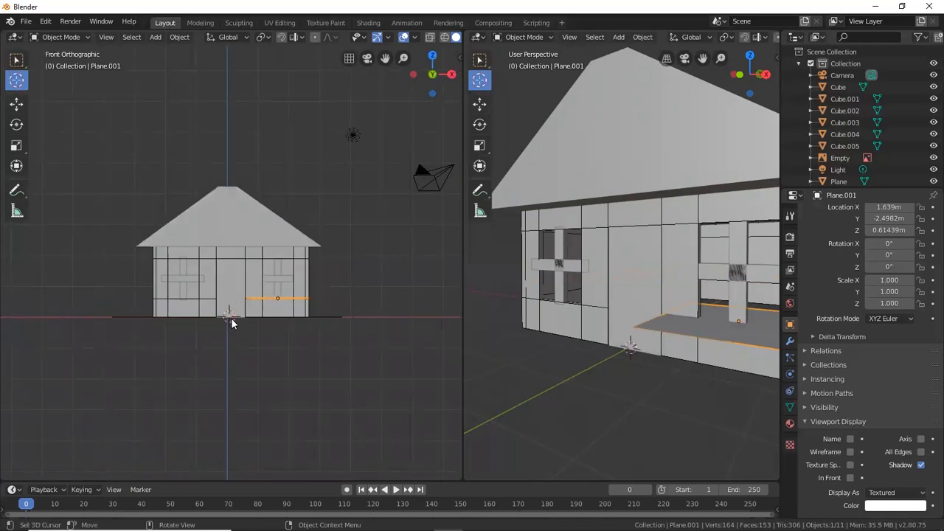
click(231, 319)
In the top view, add a second plane at the 3D cursor and scale it to about 4.60.
key(KP_7)
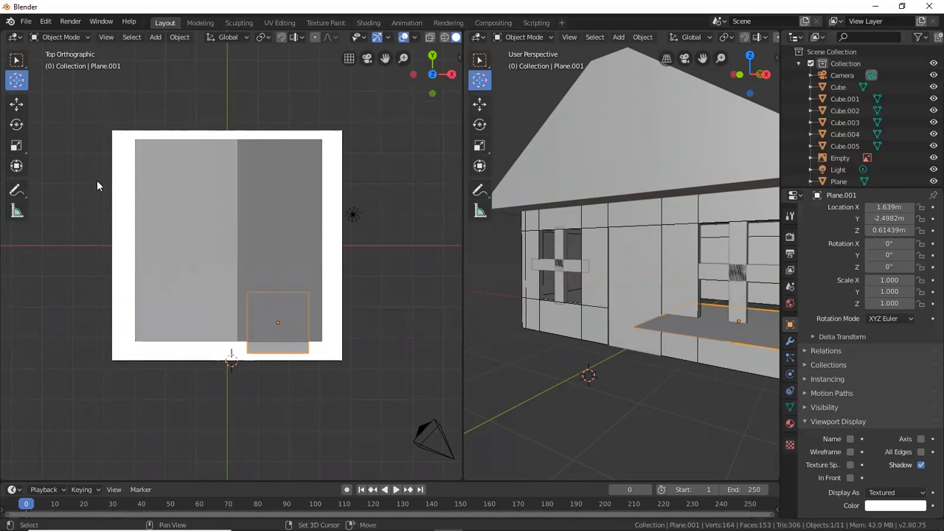
key(shift+a)
mouse_move(97, 182)
click(136, 181)
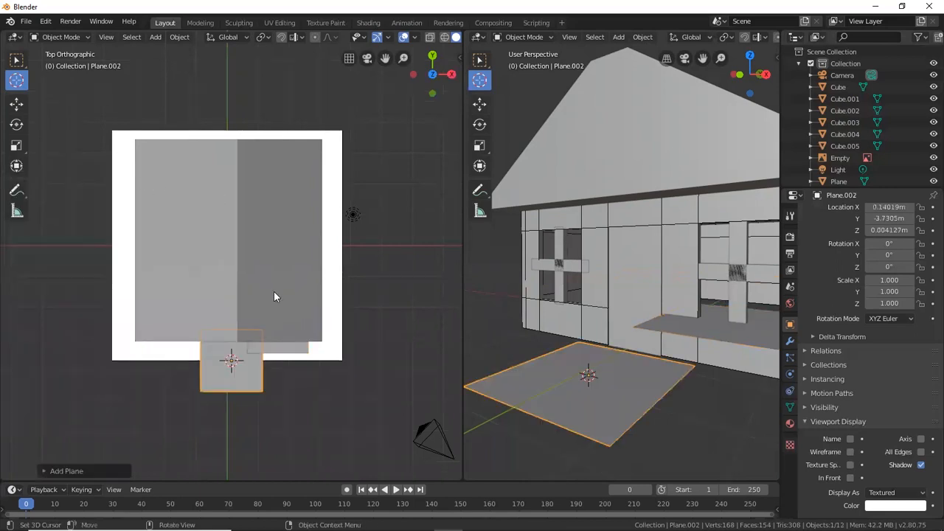
key(s)
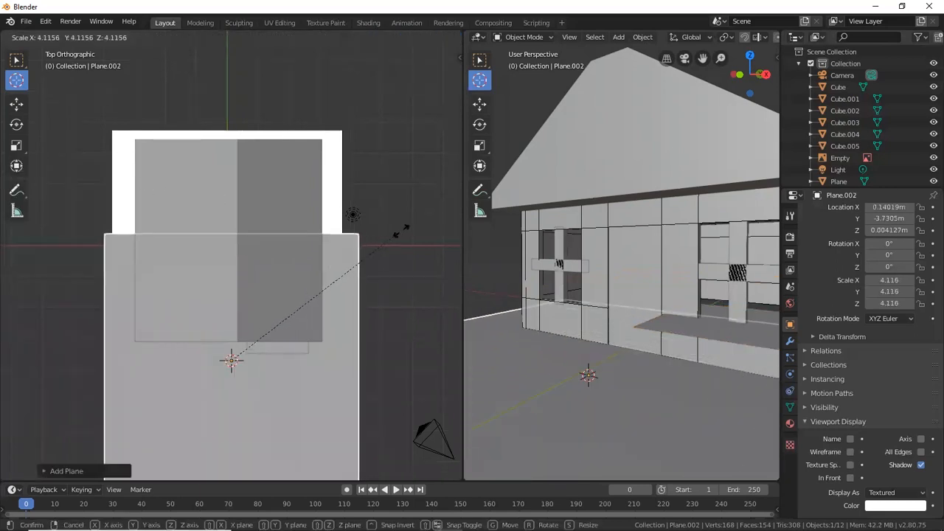
click(420, 214)
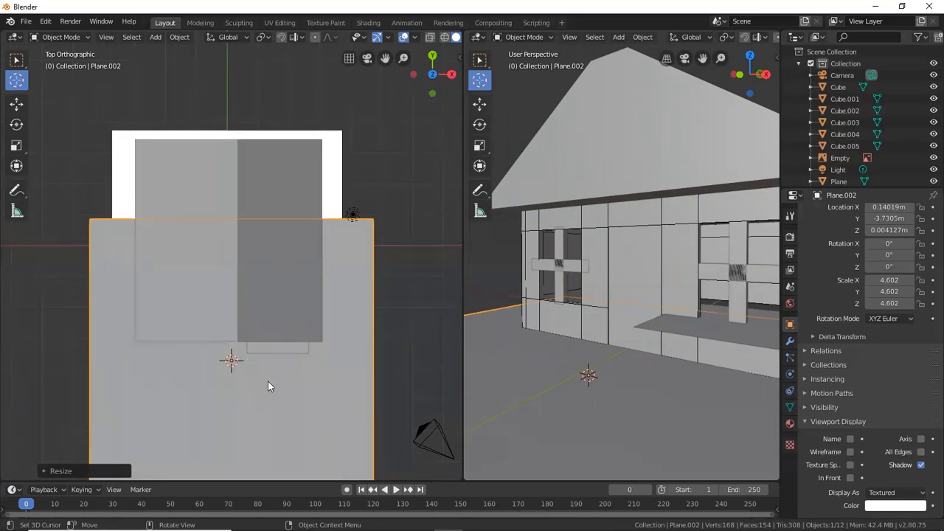
Centre the large plane under the house at about X 0.12 m, Y -0.06 m, and enlarge it to a scale of about 4.98.
key(g)
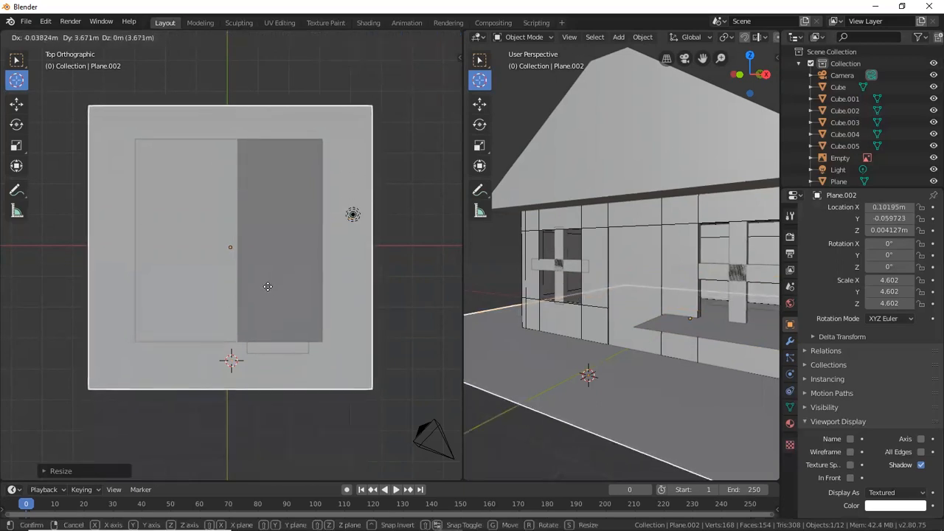
click(268, 292)
key(s)
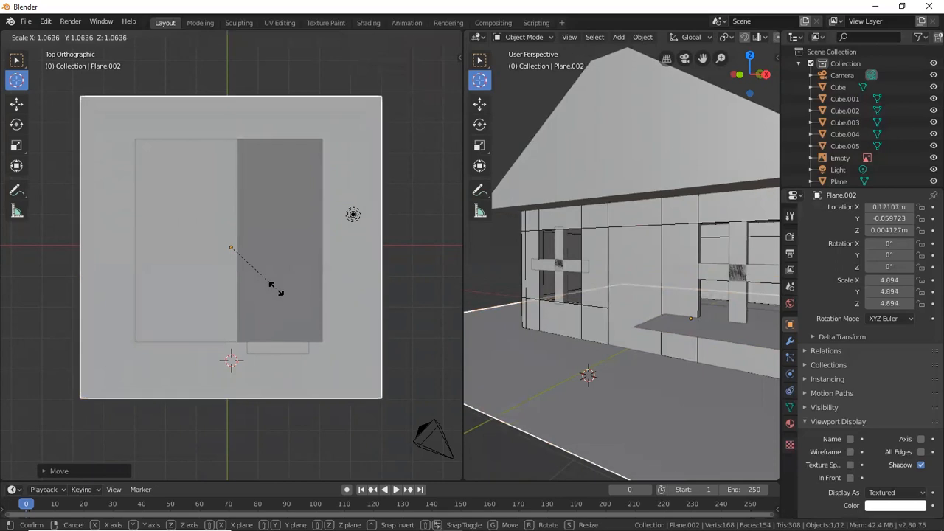
click(280, 288)
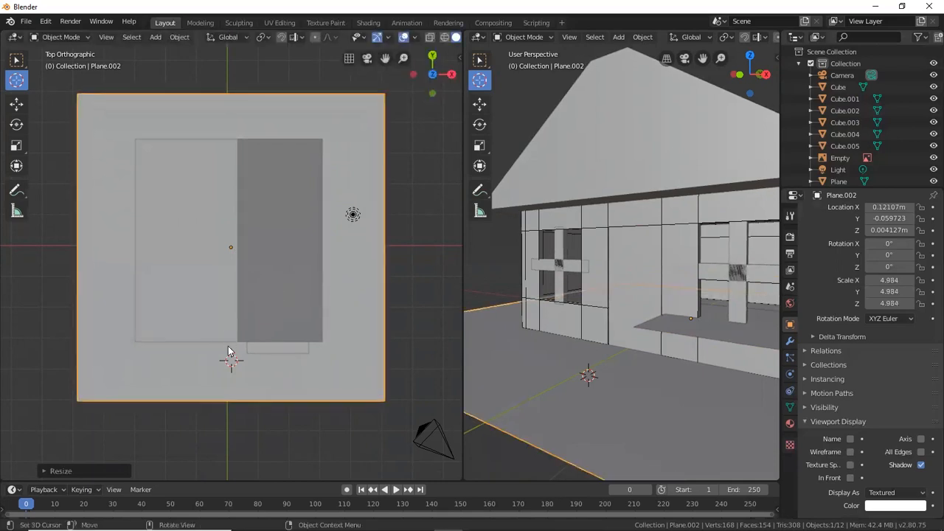
middle_drag(246, 352, 210, 236)
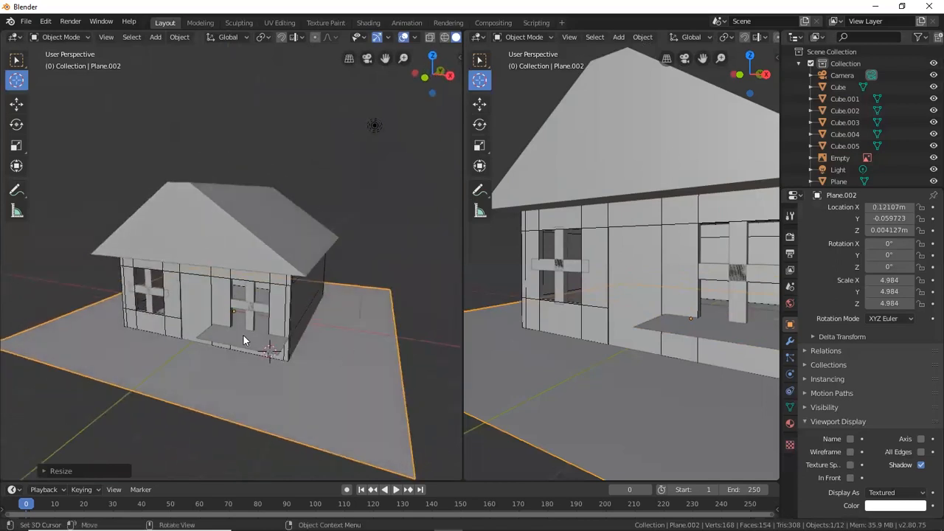
Delete the small leftover plane that crosses the front wall at window-sill height.
scroll(240, 319, up, 5)
click(257, 394)
right_click(254, 397)
click(298, 418)
click(16, 59)
click(232, 399)
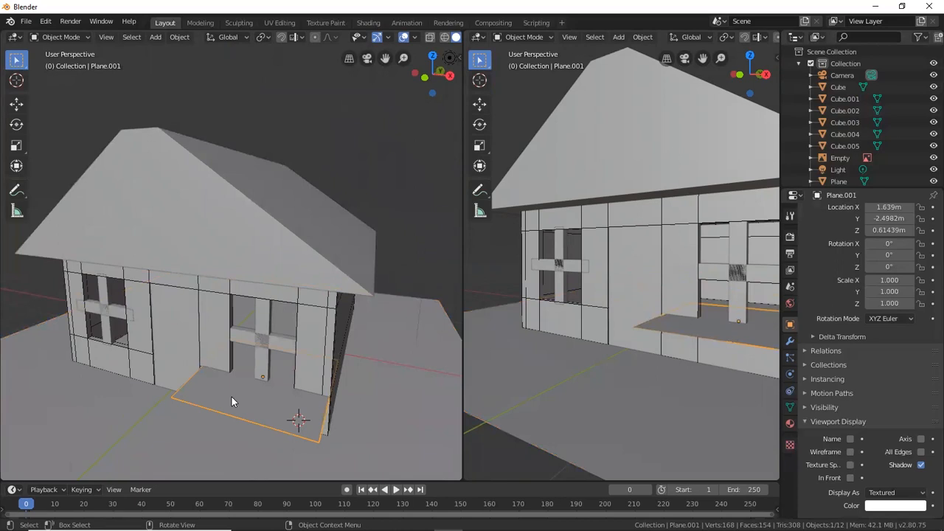
key(Delete)
Check the house from the front and select the large ground plane.
middle_drag(236, 389, 219, 312)
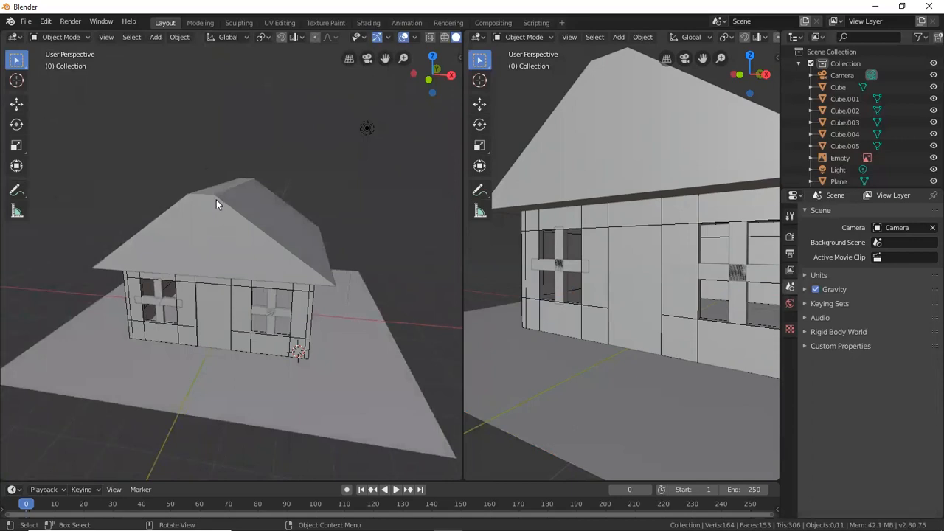
scroll(293, 250, up, 1)
scroll(295, 249, down, 1)
middle_drag(269, 279, 273, 275)
key(KP_1)
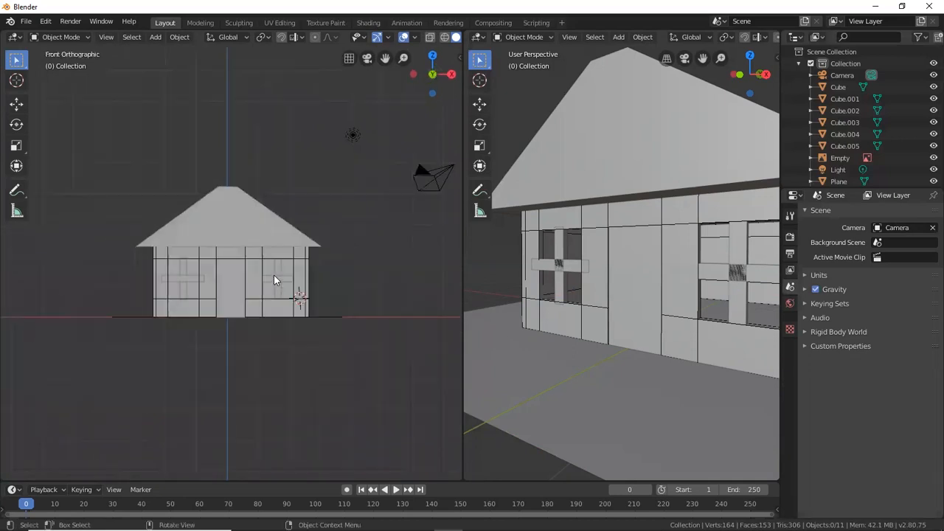
scroll(275, 224, up, 6)
shift+middle_drag(332, 313, 286, 291)
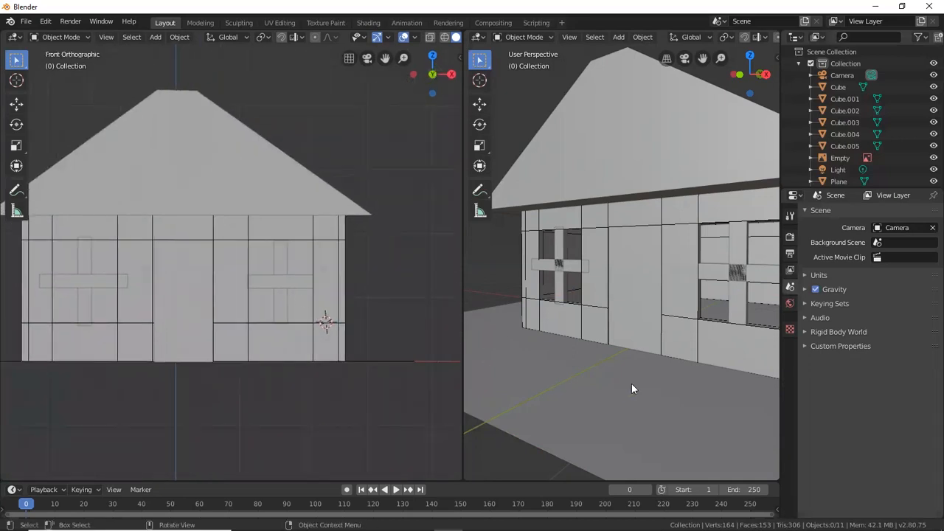
scroll(635, 366, down, 2)
click(673, 361)
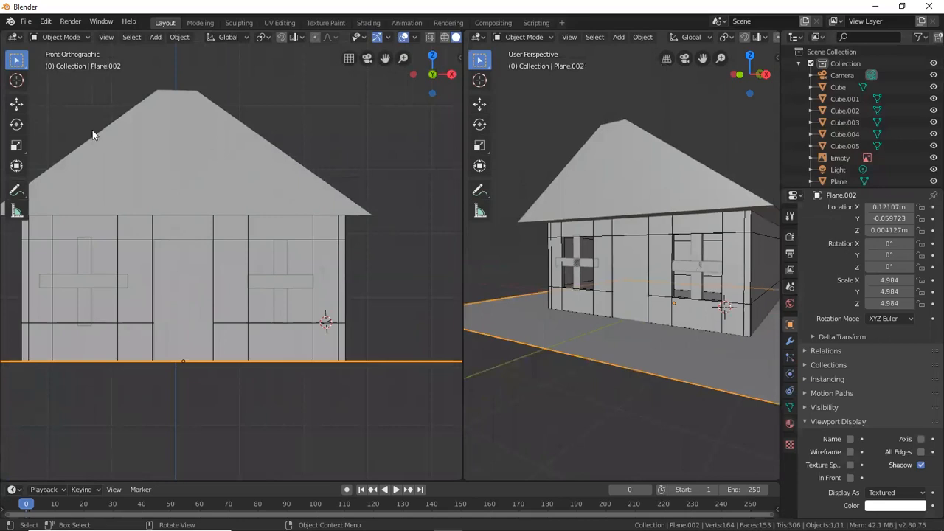
Place the 3D cursor on the ground in front of the house at about X 1.25 m, Y -4.14 m, and deselect everything.
click(16, 79)
click(639, 350)
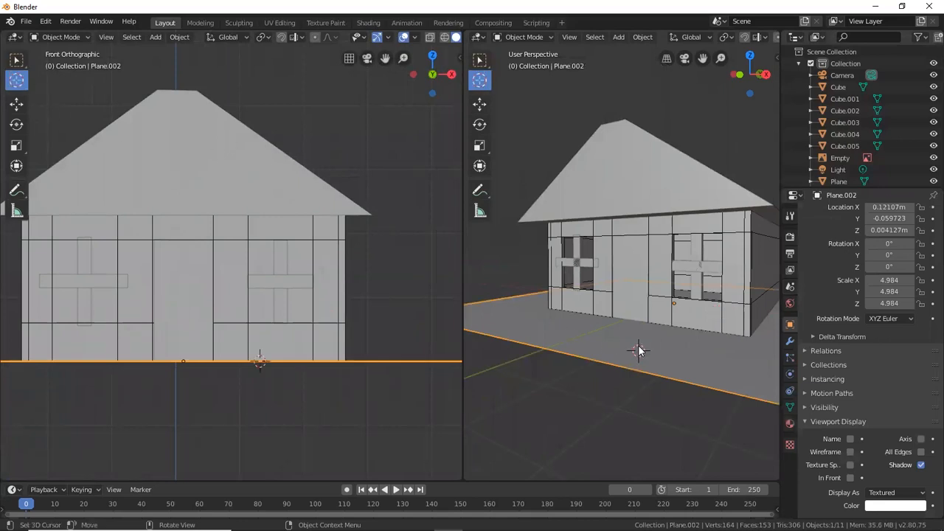
click(236, 359)
click(614, 362)
click(633, 352)
click(641, 354)
click(255, 360)
scroll(236, 323, up, 1)
click(16, 59)
click(394, 158)
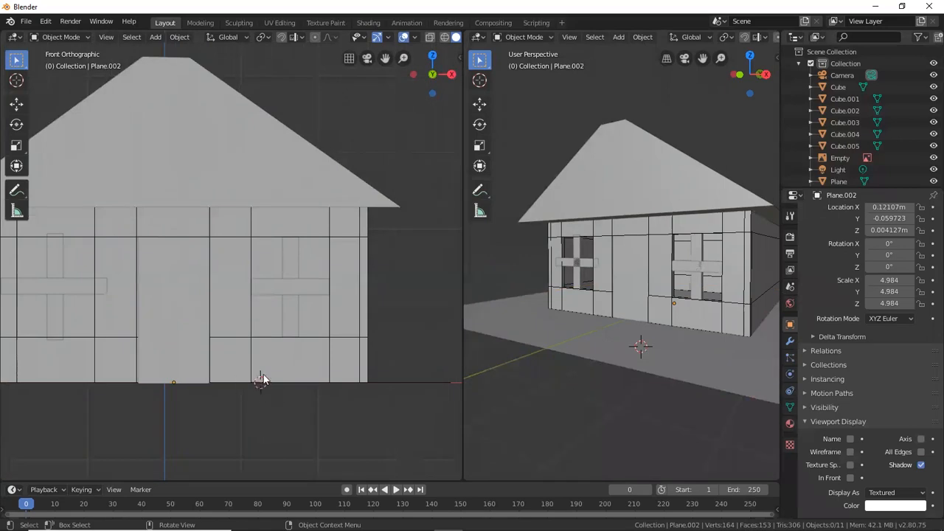
Add a cube at the 3D cursor in front of the house and scale it uniformly to about 0.12.
key(shift+a)
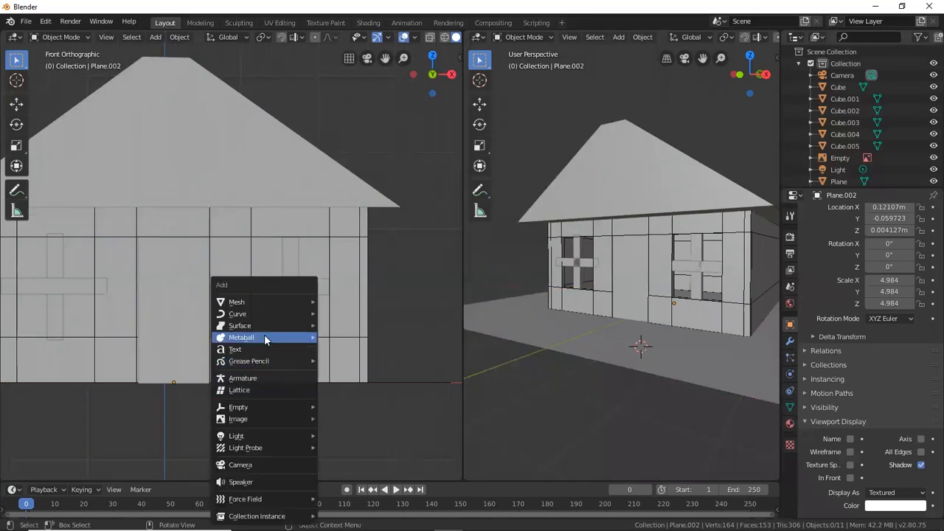
mouse_move(273, 310)
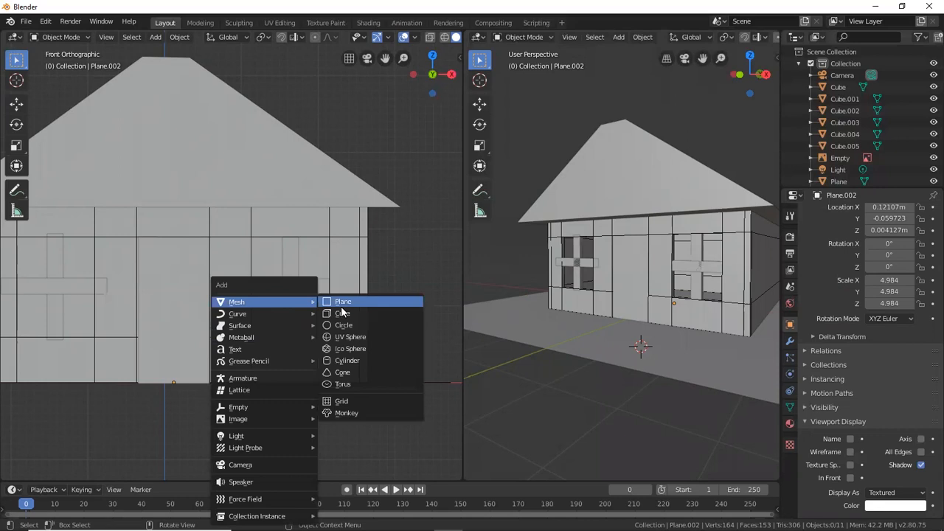
click(341, 315)
key(s)
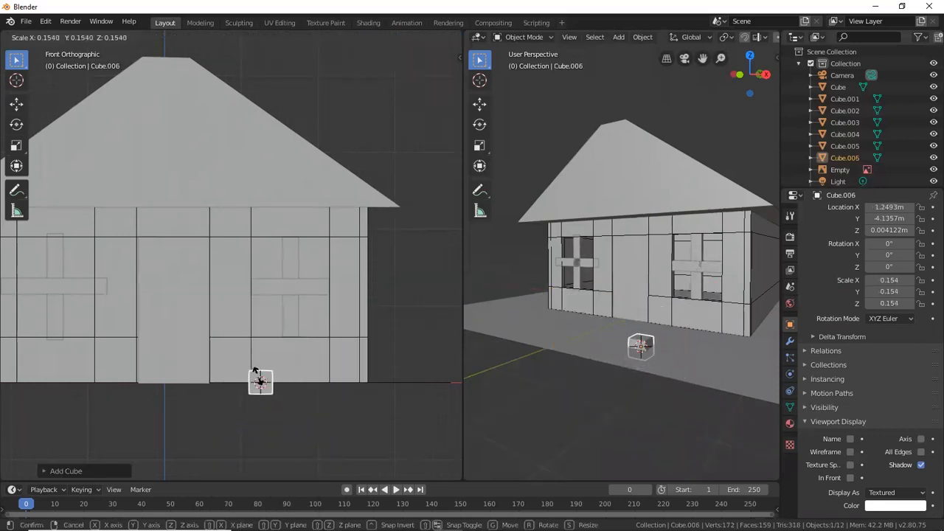
click(258, 375)
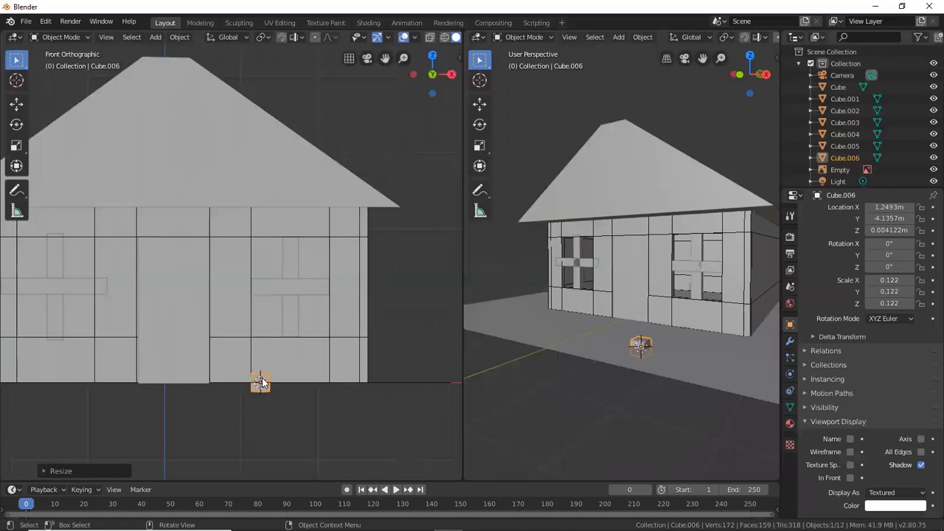
Stretch the small cube along Z into an upright post with a Z scale of about 0.36.
key(s)
key(z)
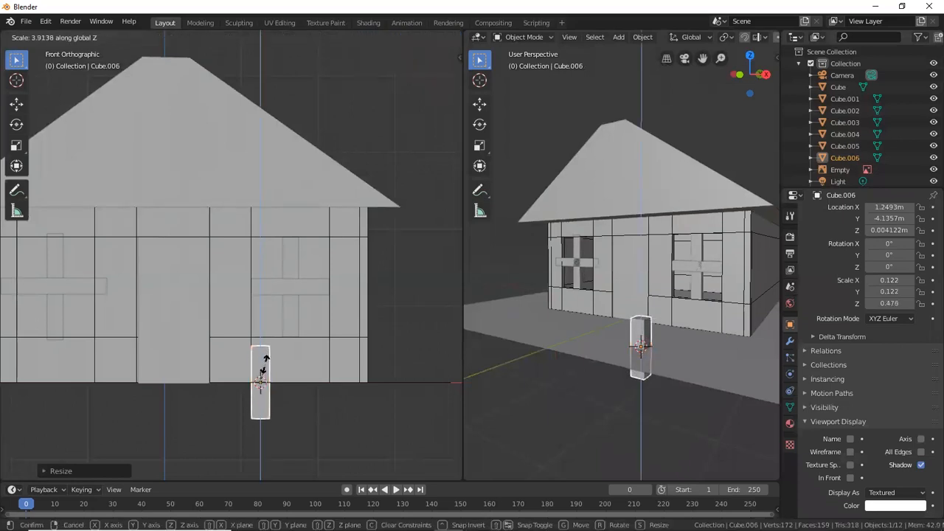
click(261, 382)
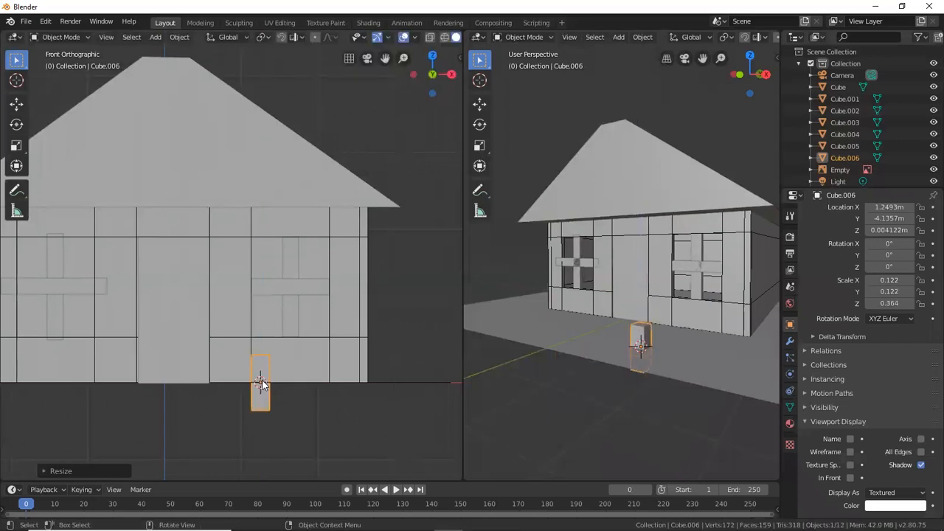
Raise the post to about Z 0.23 m and reposition it in front of the house at about X 0.87 m, Y -4.37 m.
key(g)
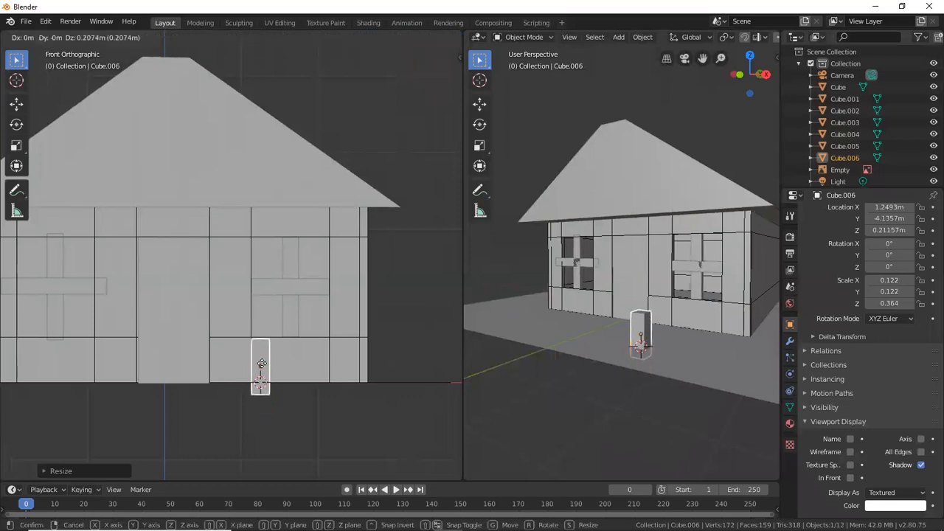
click(262, 362)
middle_drag(624, 348, 662, 391)
key(KP_1)
key(KP_7)
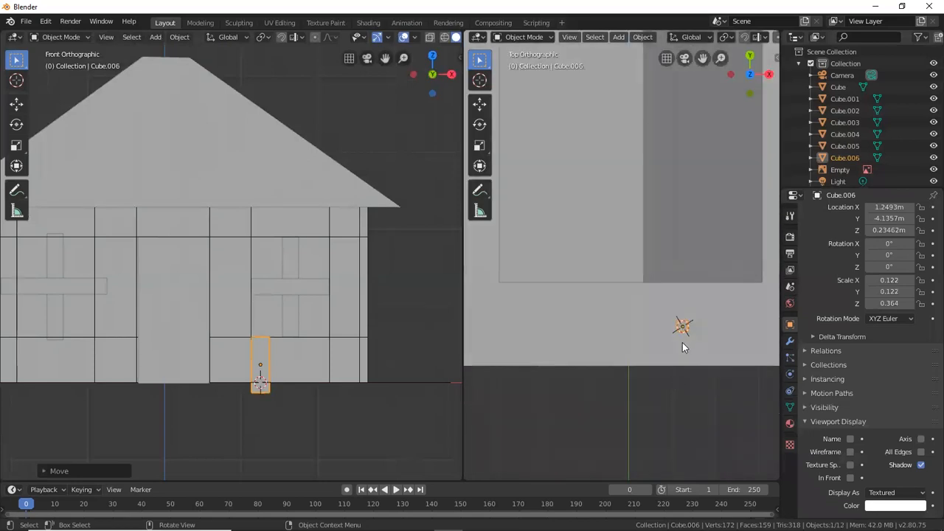
key(g)
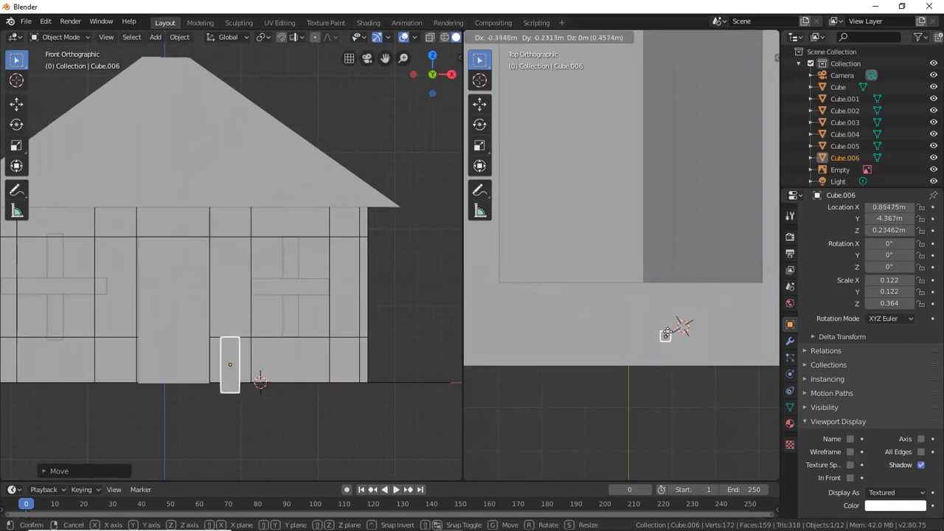
click(668, 332)
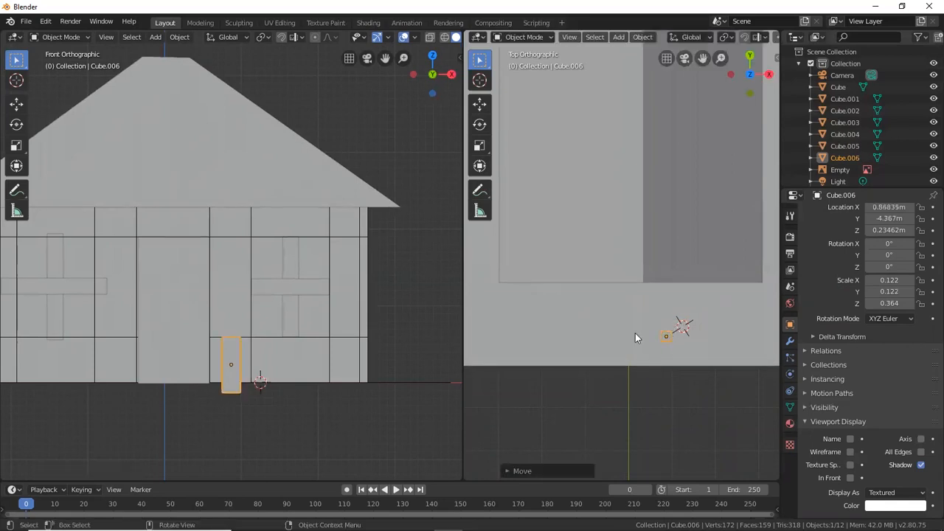
Open the post for mesh editing and show the enlarged front view in wireframe shading.
scroll(218, 365, up, 5)
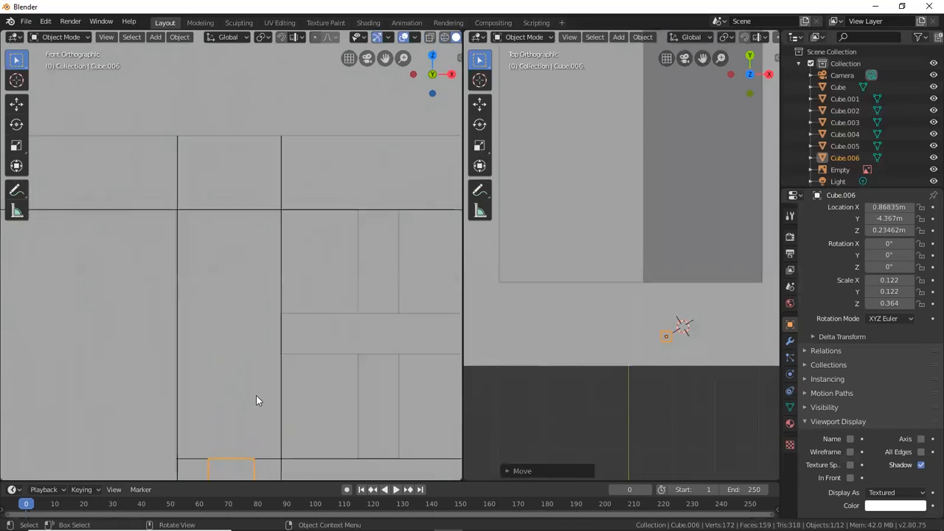
scroll(267, 333, up, 2)
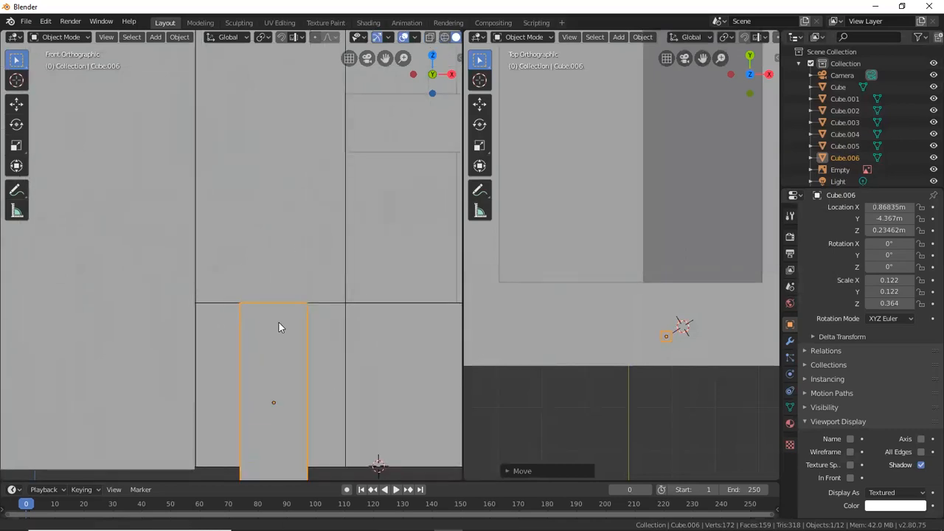
shift+middle_drag(279, 322, 297, 228)
click(56, 36)
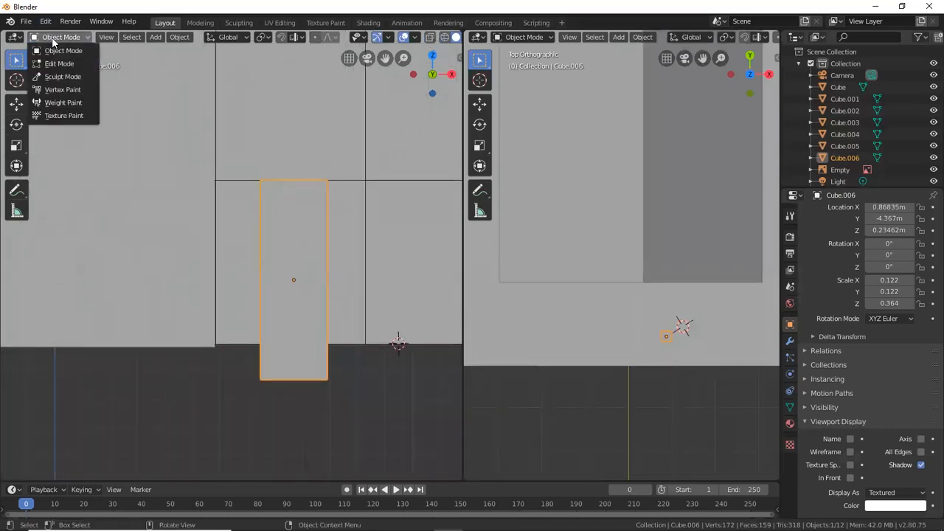
click(60, 64)
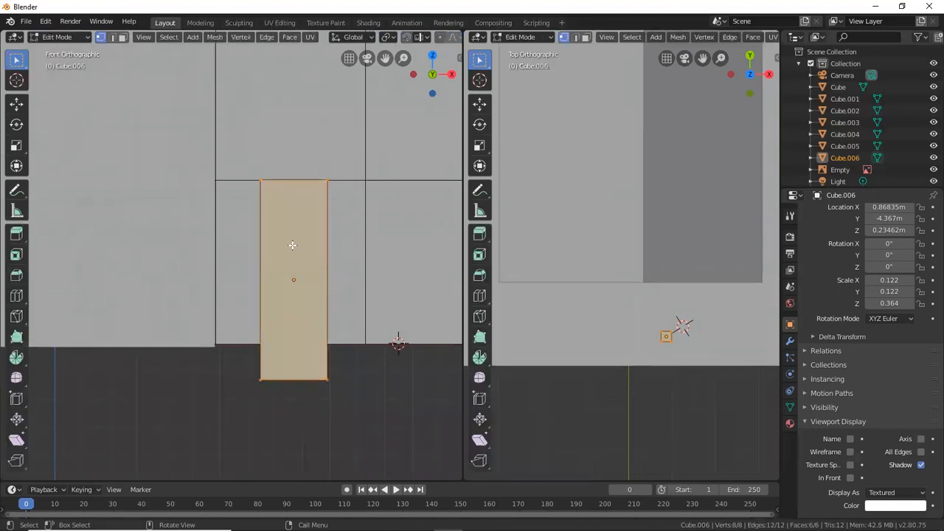
click(461, 51)
drag(463, 55, 581, 70)
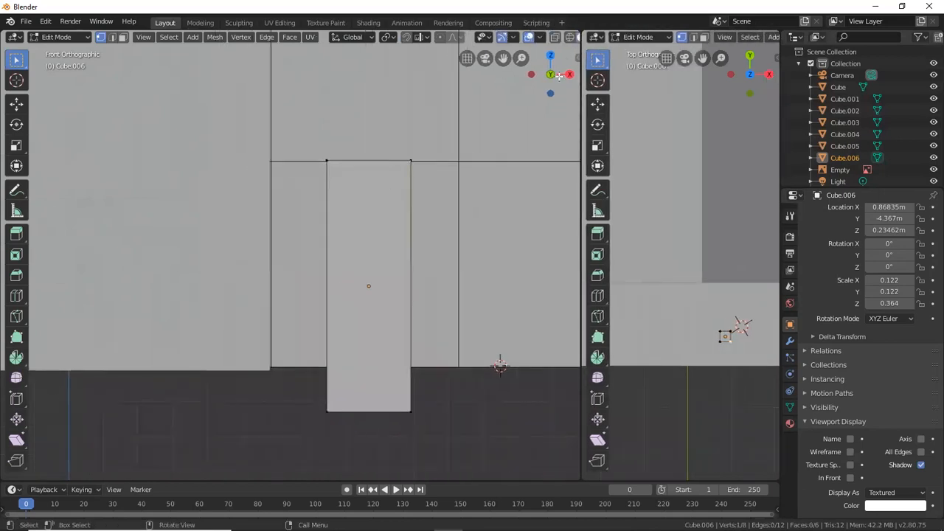
click(569, 37)
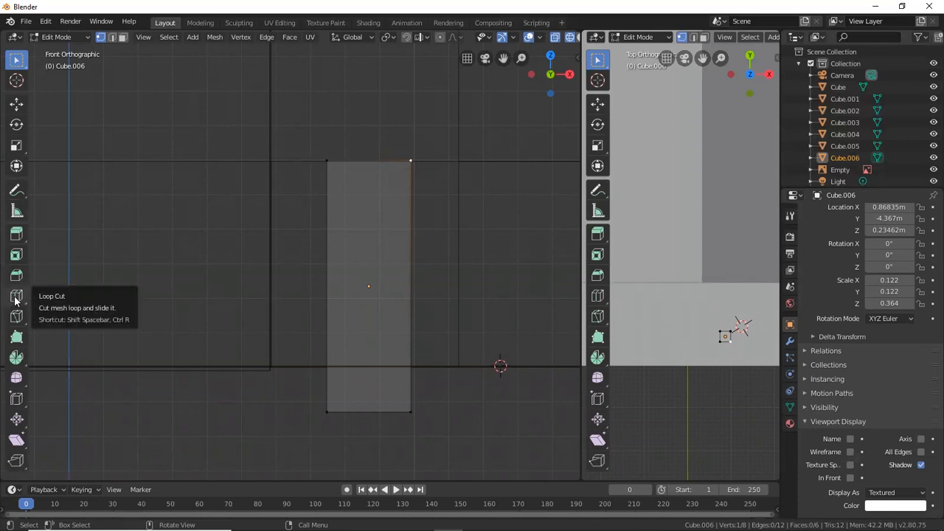
Add one centred vertical loop cut through the post with the Loop Cut tool.
click(362, 233)
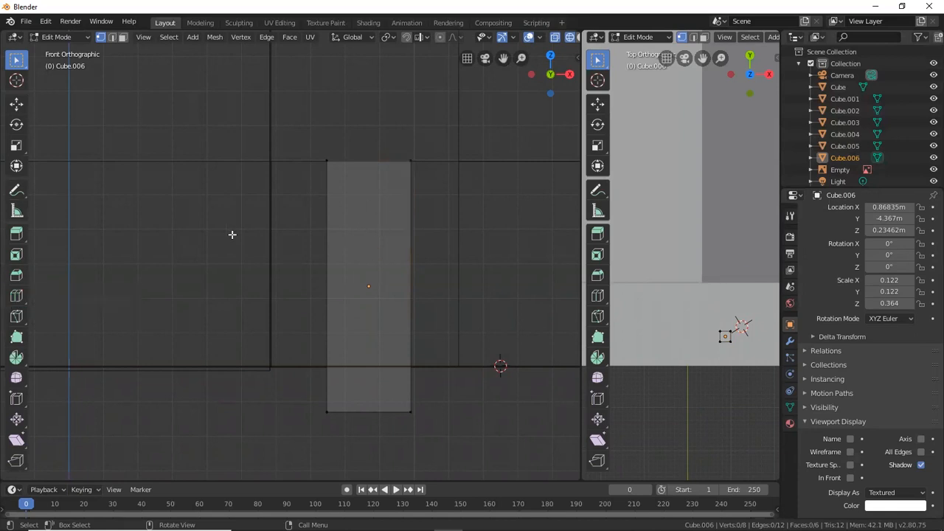
click(17, 295)
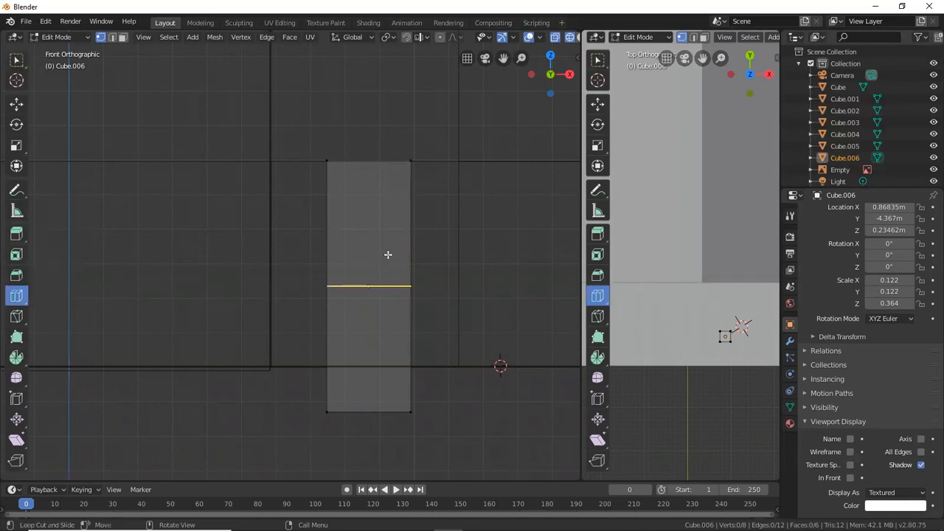
click(369, 194)
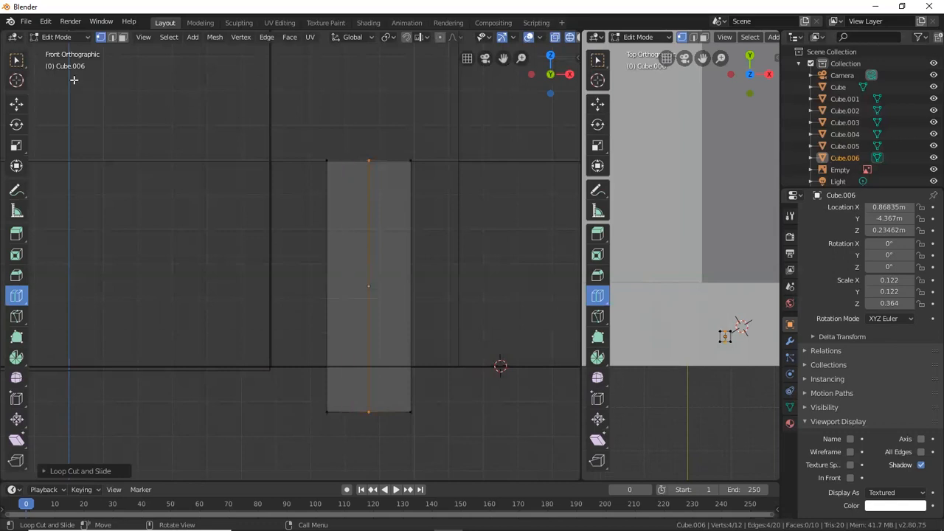
Select the post's top middle vertices and move them upward to form a pointed tip.
click(15, 61)
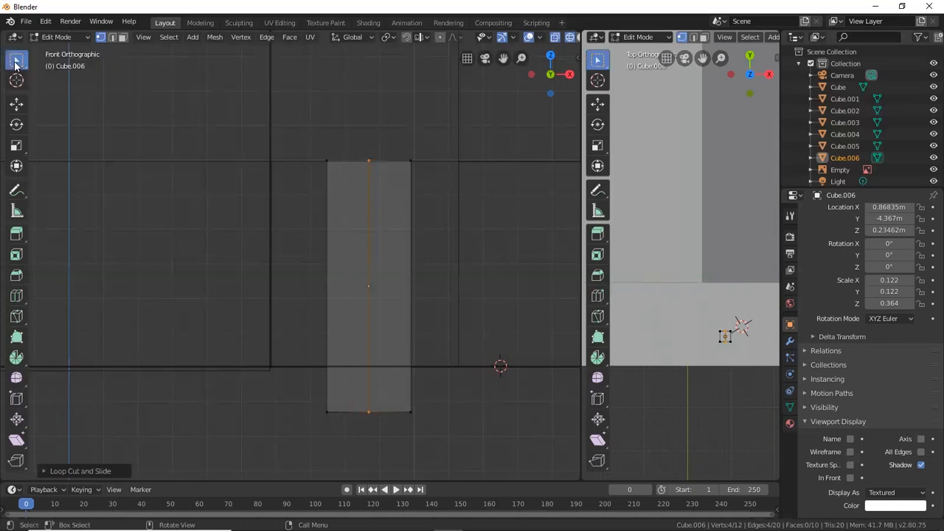
drag(361, 146, 385, 175)
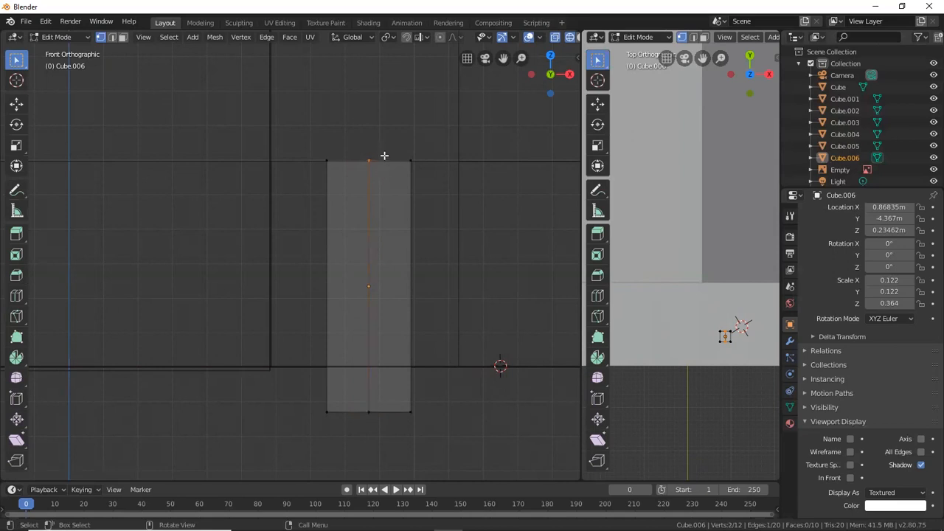
key(g)
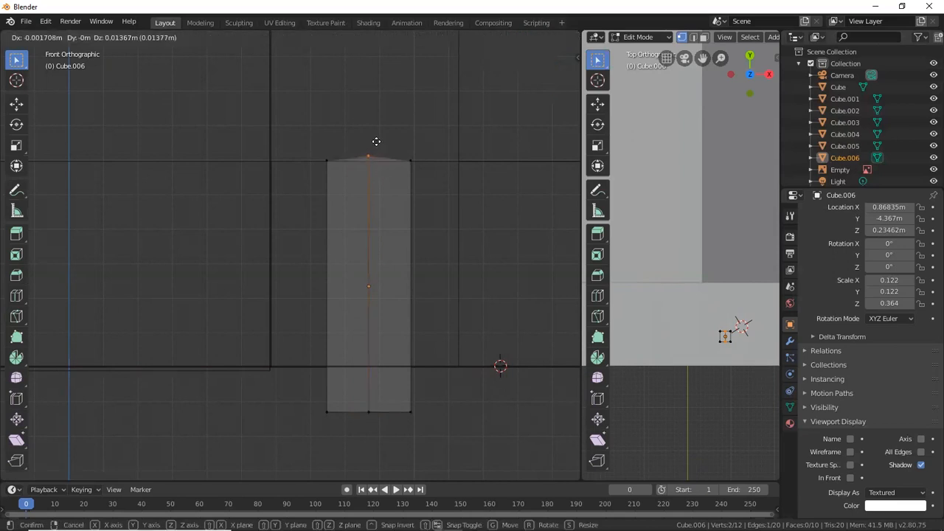
click(380, 124)
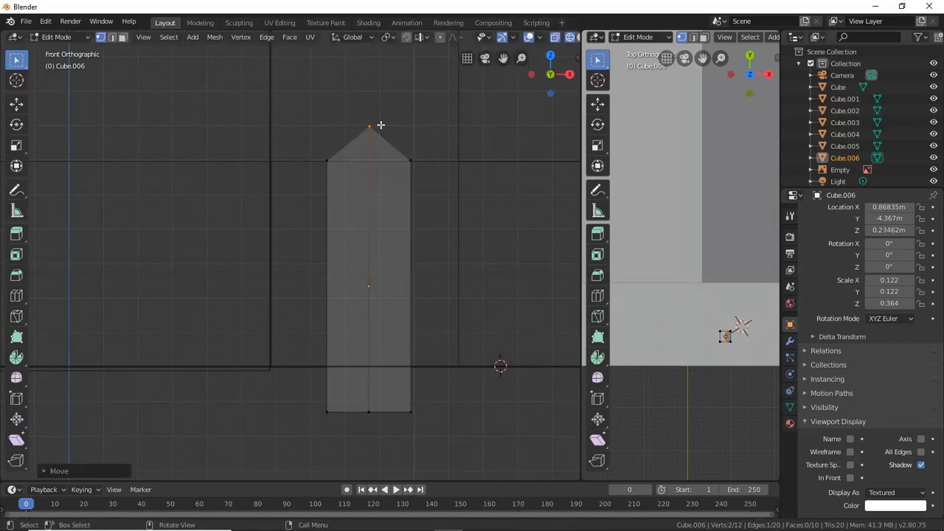
Move the post's upper corner vertices outward on both sides so the picket flares wider toward its top.
middle_drag(731, 357, 704, 231)
scroll(714, 284, up, 3)
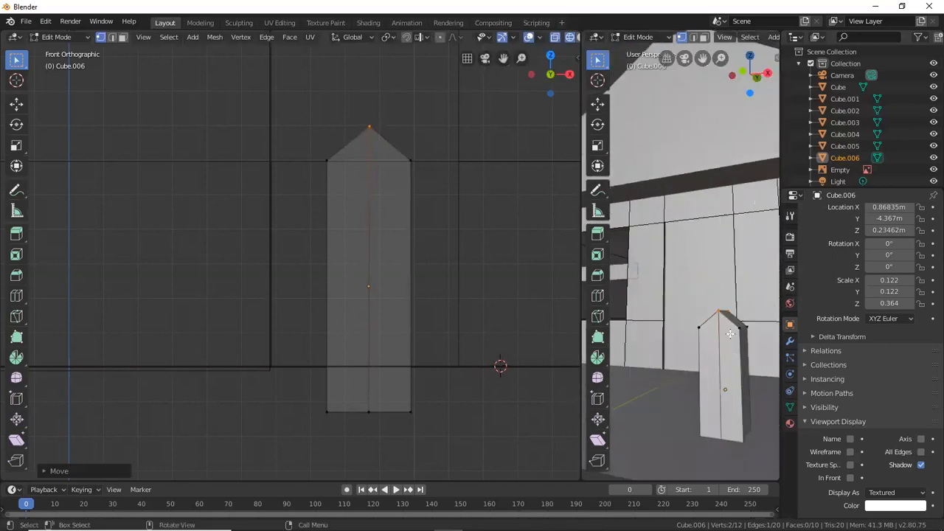
scroll(728, 305, up, 2)
drag(581, 296, 515, 293)
shift+middle_drag(721, 380, 717, 337)
shift+drag(384, 194, 355, 155)
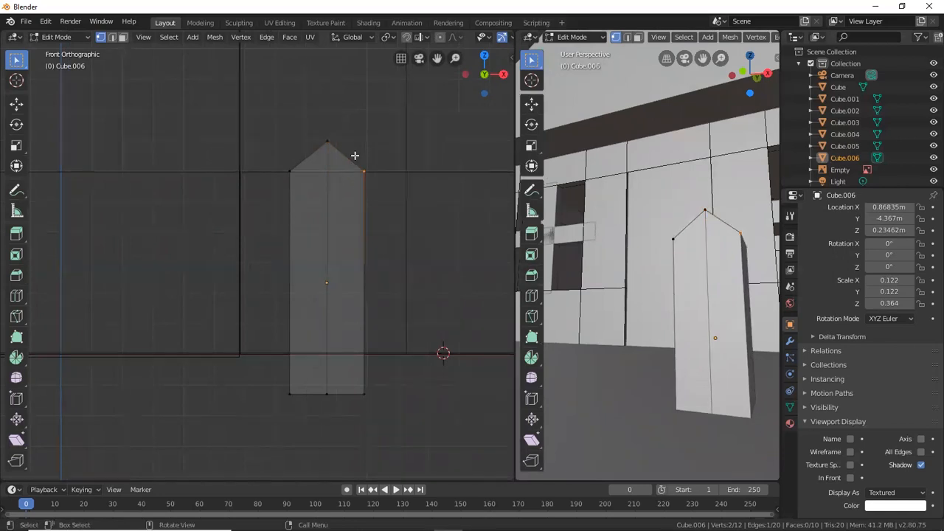
key(g)
click(373, 163)
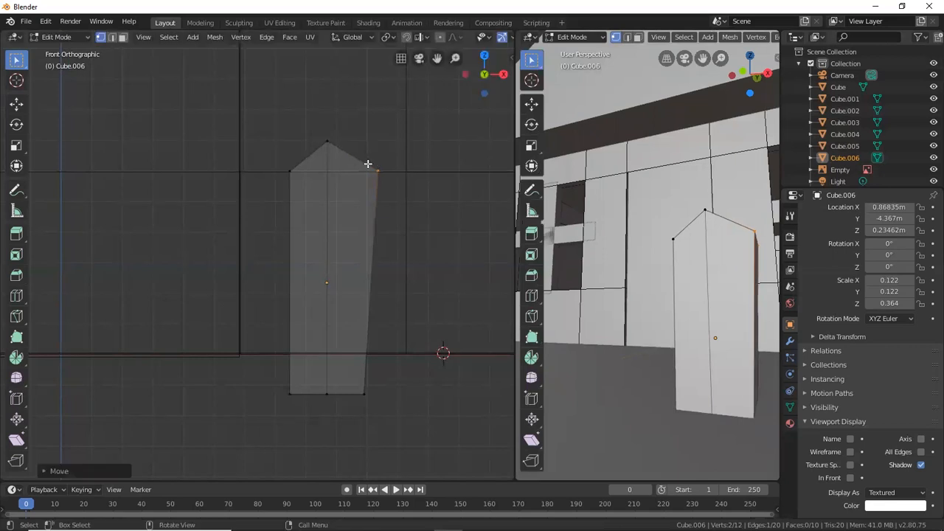
shift+drag(270, 149, 295, 189)
key(g)
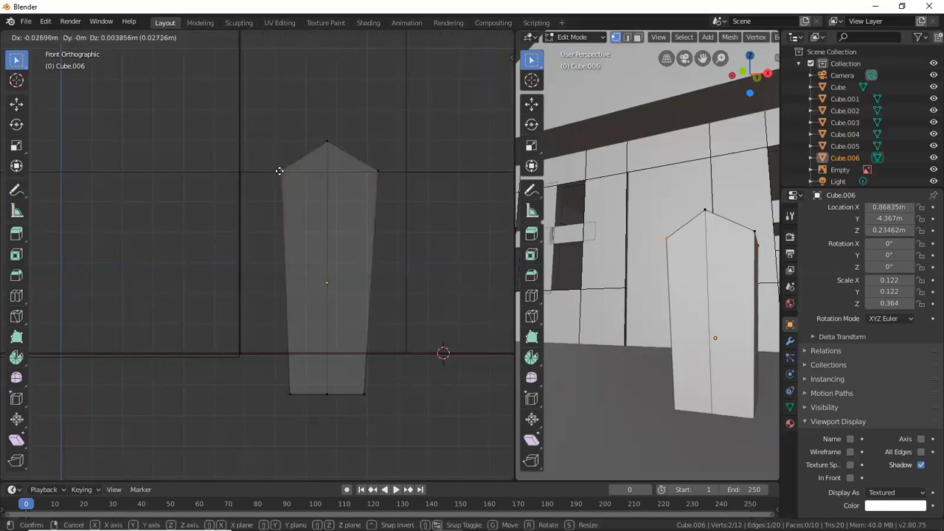
click(275, 171)
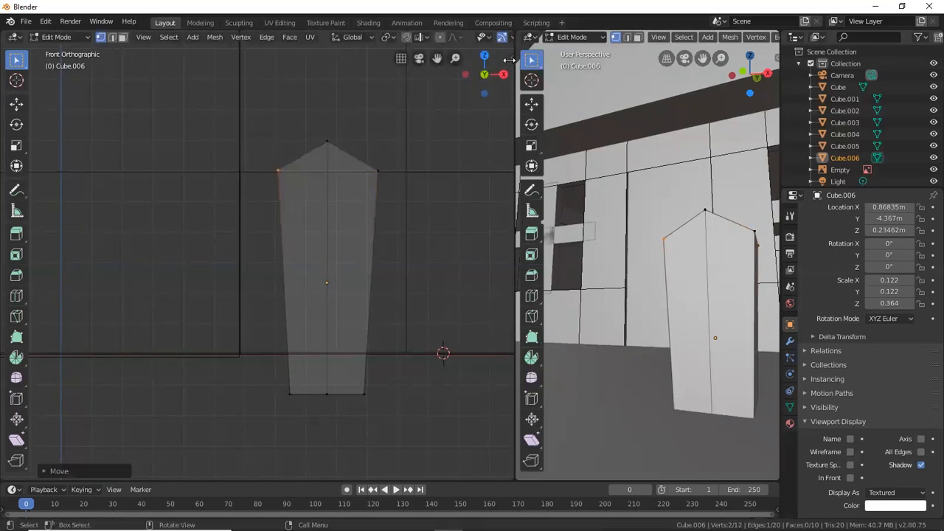
Switch the front view back to solid shading and return the picket to Object Mode.
drag(514, 62, 616, 52)
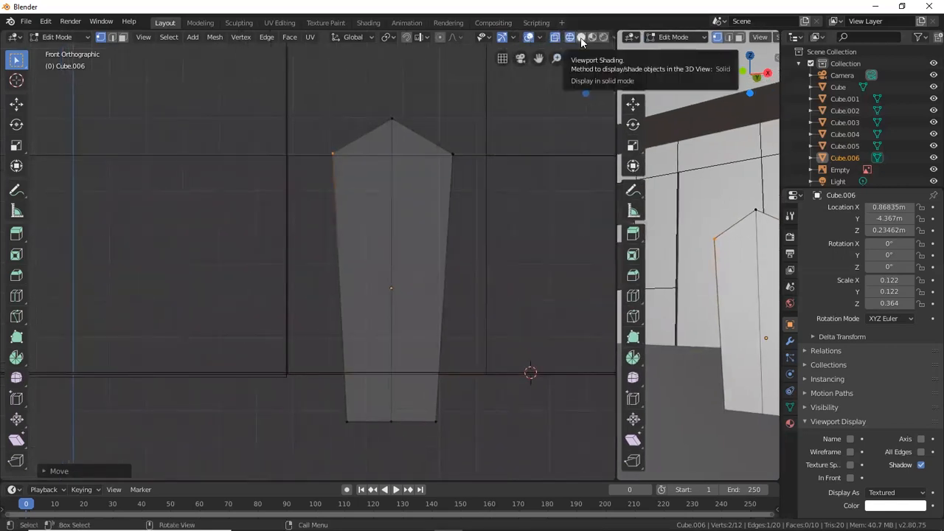
click(581, 39)
scroll(489, 209, down, 2)
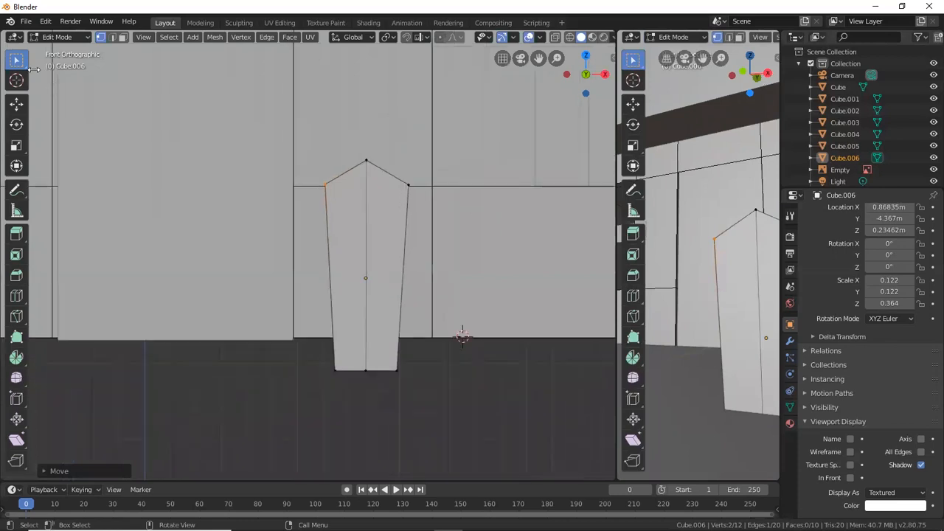
click(61, 36)
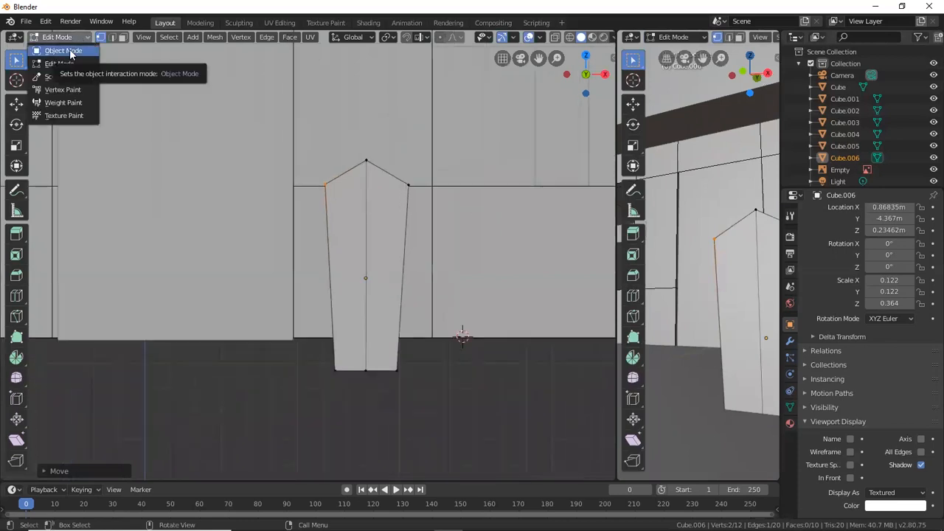
click(70, 50)
Examine the pointed picket's shape and placement relative to the house and ground plane in both perspective views.
scroll(373, 202, down, 2)
middle_drag(373, 202, 383, 208)
scroll(383, 207, down, 2)
scroll(383, 213, down, 5)
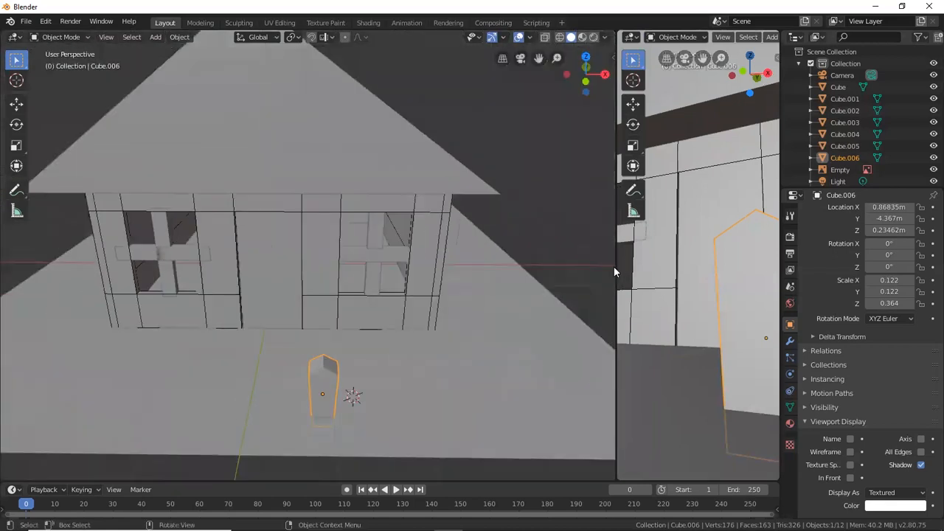
drag(615, 269, 468, 269)
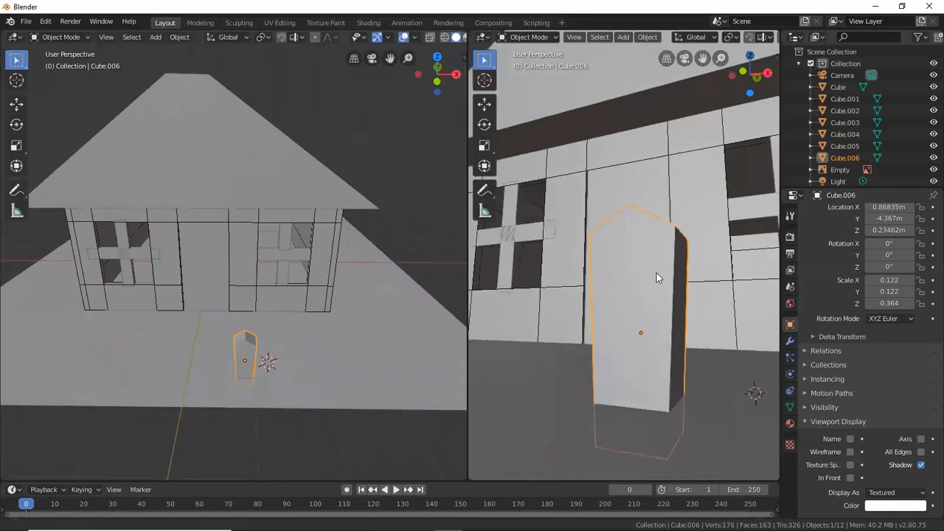
scroll(657, 272, down, 6)
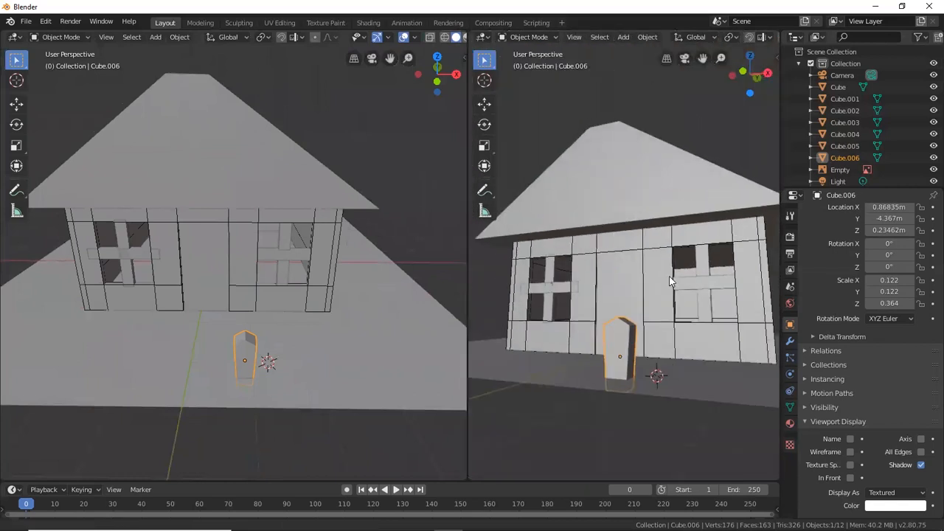
scroll(668, 266, down, 2)
middle_drag(658, 205, 673, 258)
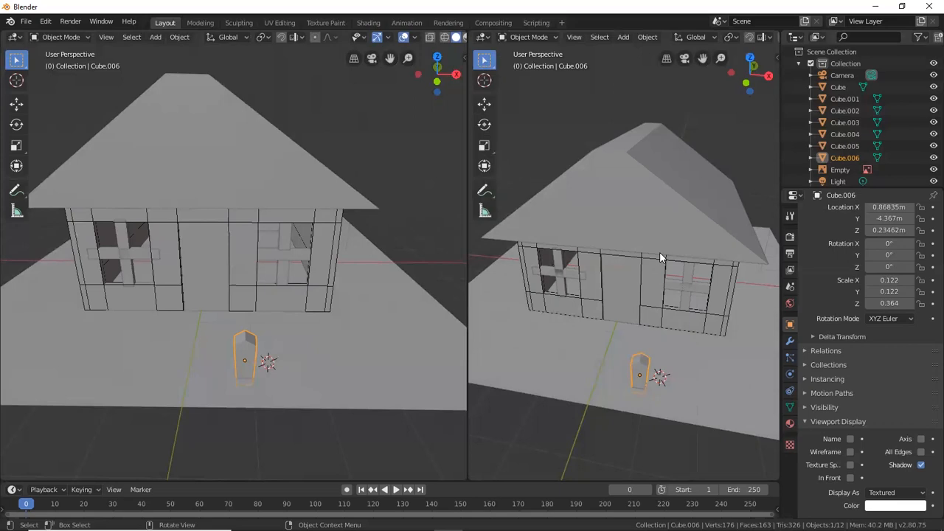
middle_drag(679, 293, 637, 214)
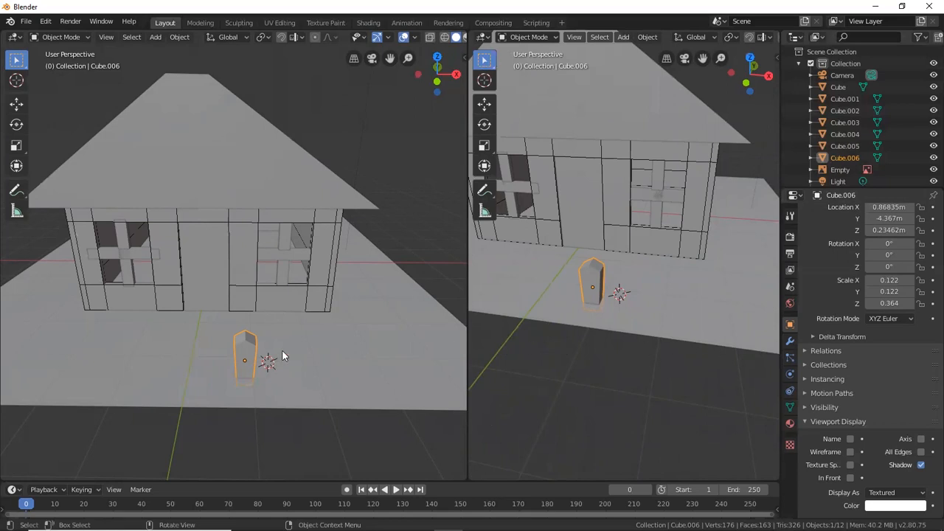
scroll(266, 359, up, 1)
middle_drag(266, 360, 259, 341)
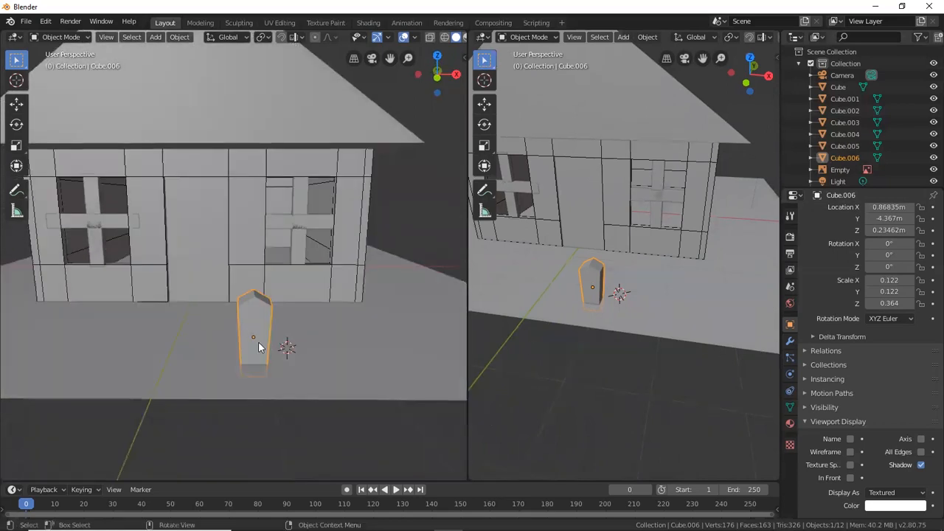
Add an Array modifier to the picket.
click(790, 344)
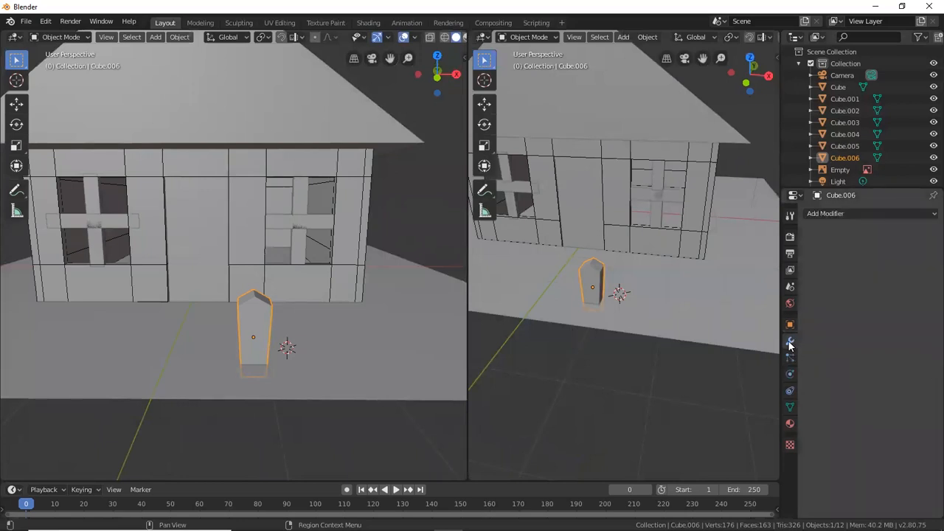
click(836, 213)
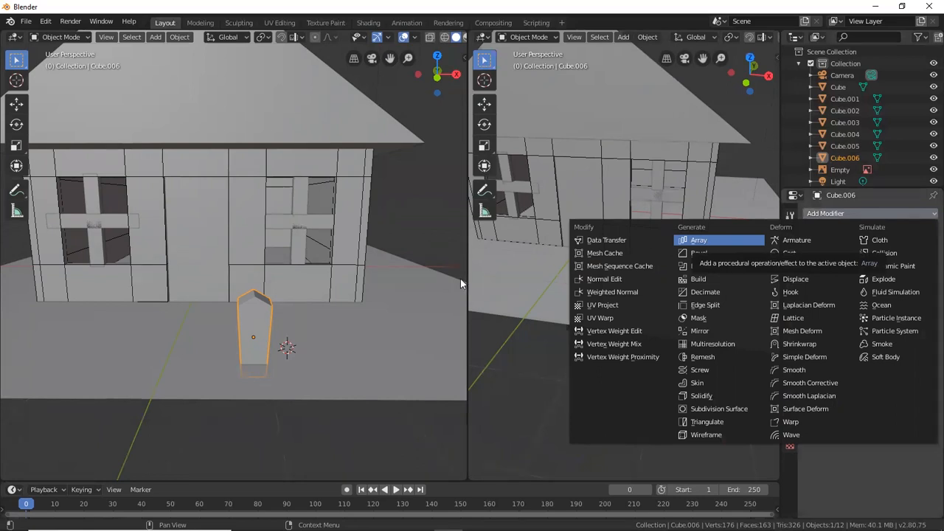
click(838, 213)
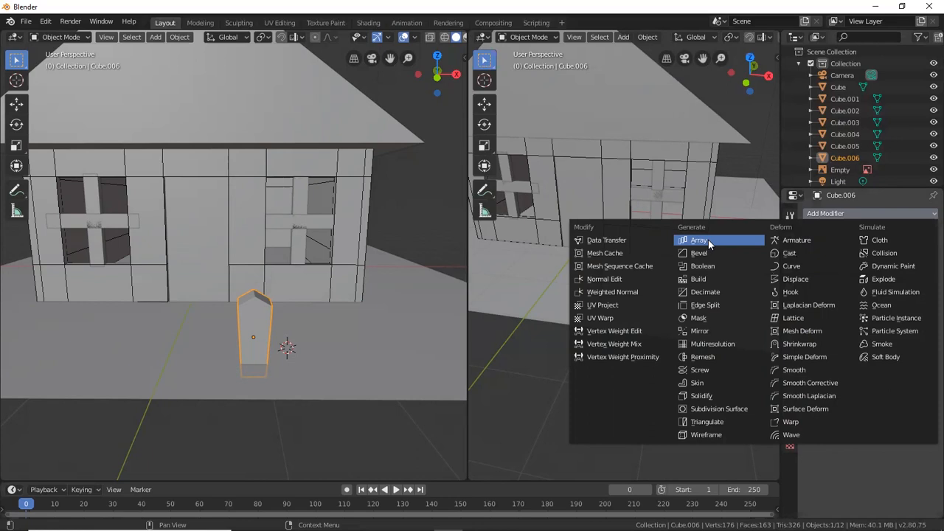
click(708, 240)
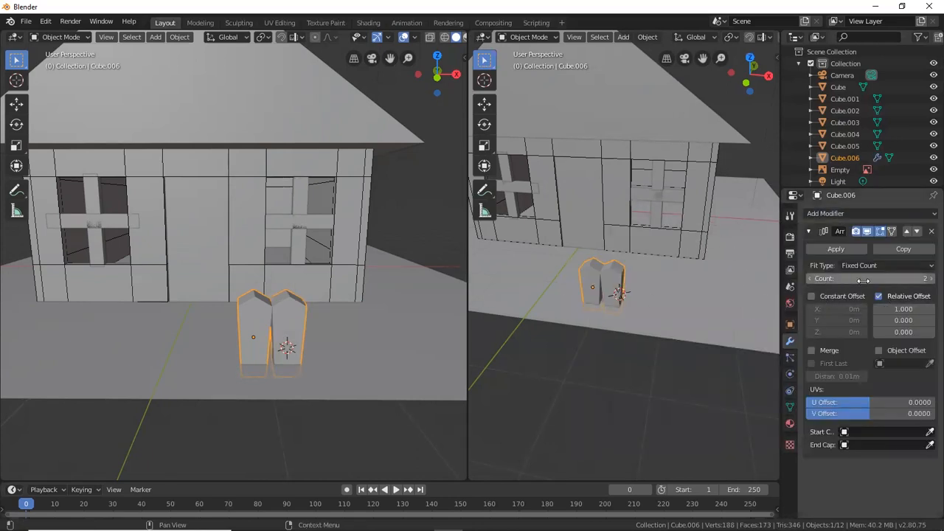
Set the picket array's count to 12 so the fence section spans the right part of the plot's front.
click(927, 281)
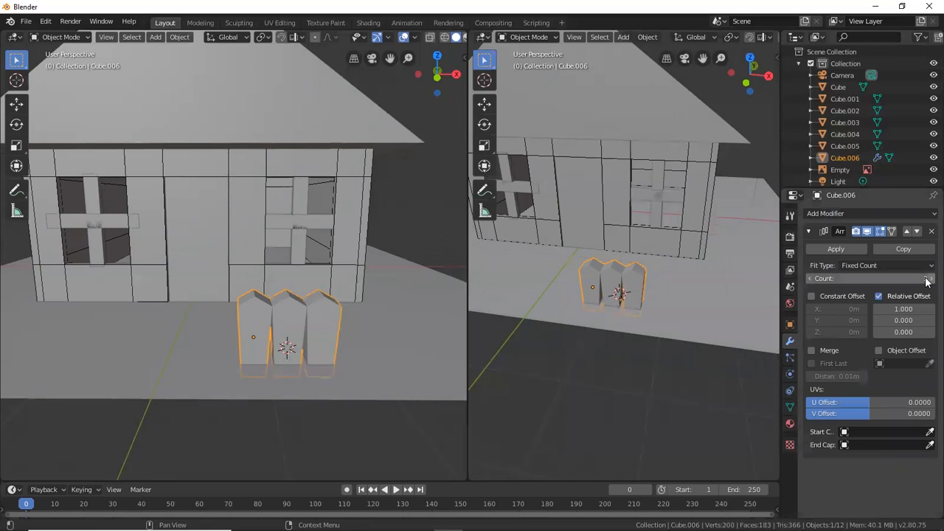
click(926, 281)
click(927, 282)
click(927, 282)
scroll(385, 293, down, 2)
scroll(385, 292, down, 1)
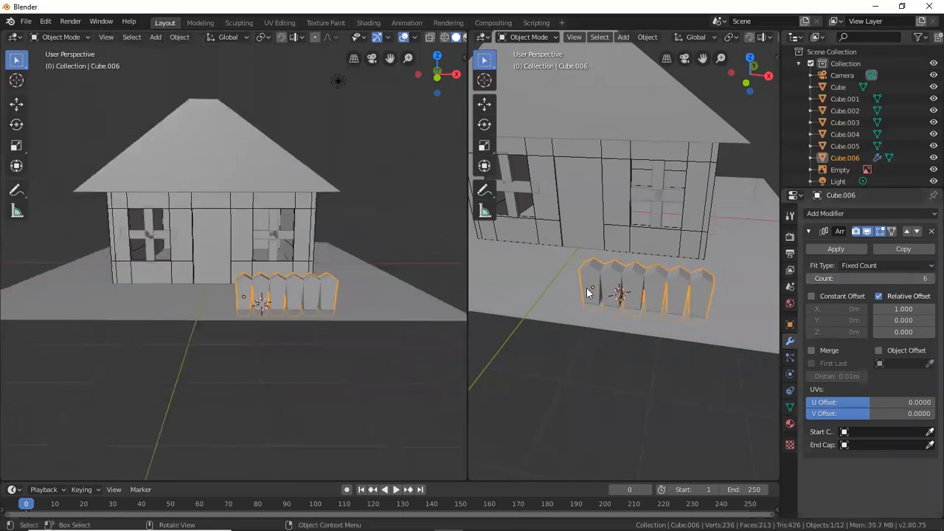
click(930, 278)
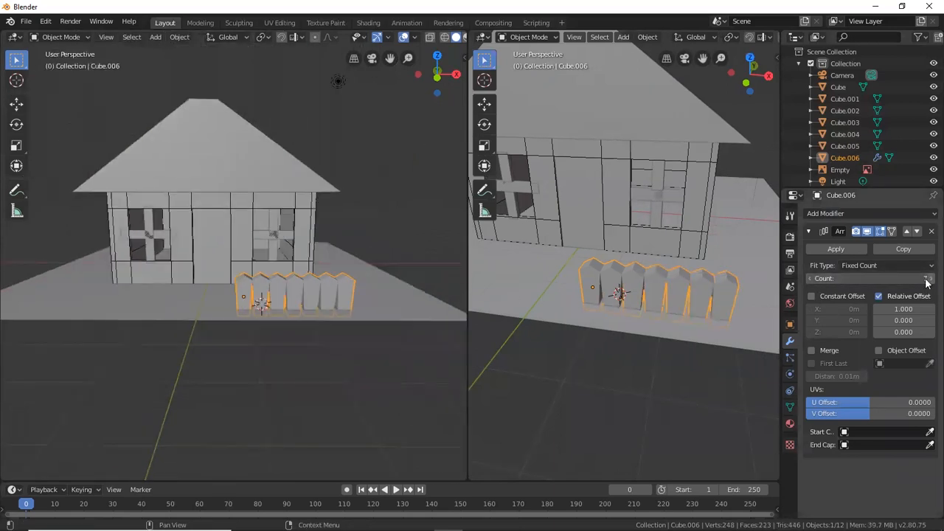
click(930, 278)
click(929, 278)
click(930, 278)
middle_drag(750, 261, 749, 263)
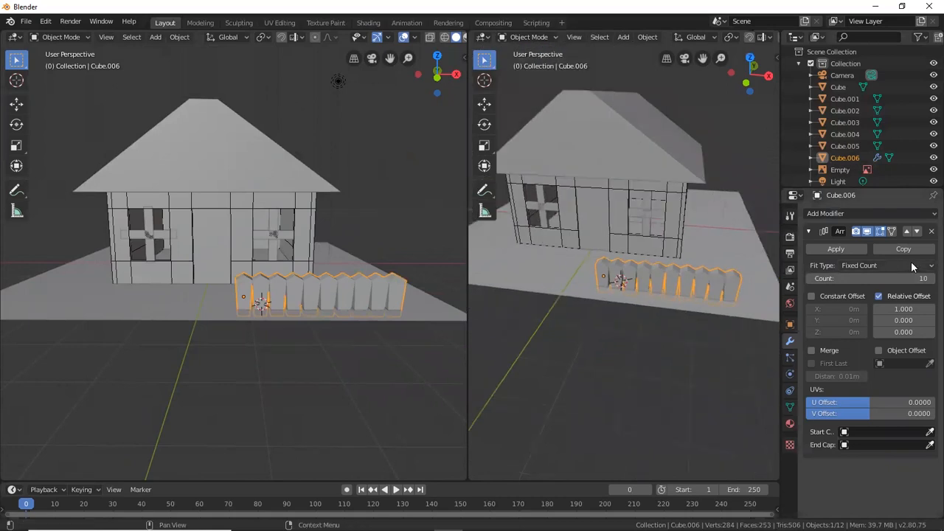
click(930, 278)
click(930, 278)
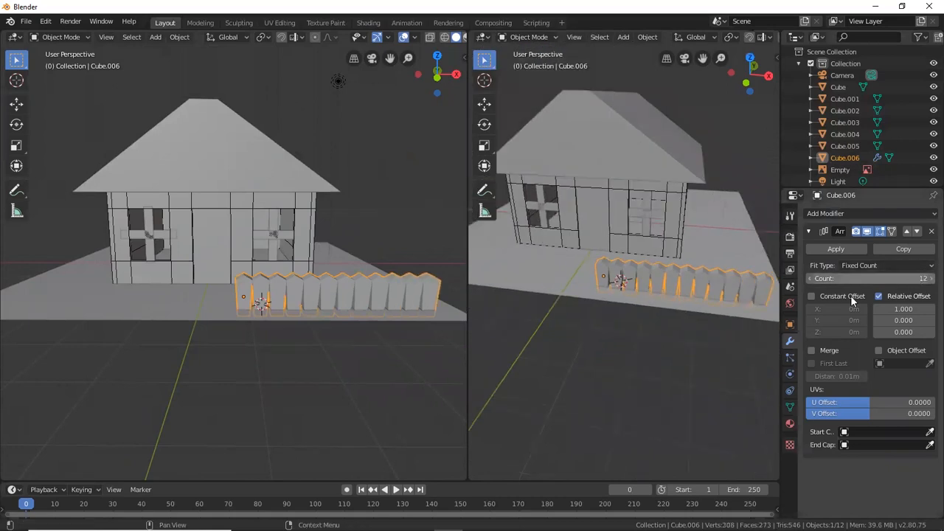
middle_drag(707, 310, 663, 318)
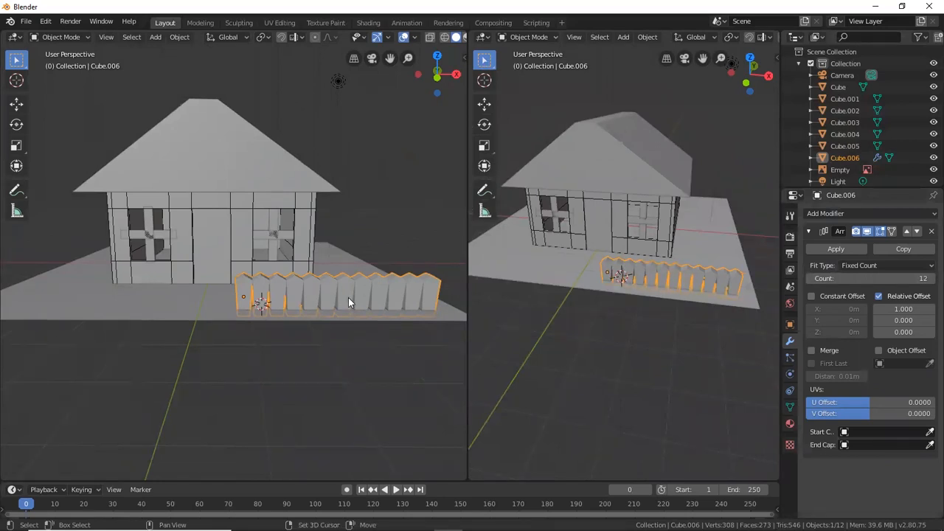
Try duplicating the fence section freehand to the other side of the doorway in perspective view, and undo the copies.
key(shift+d)
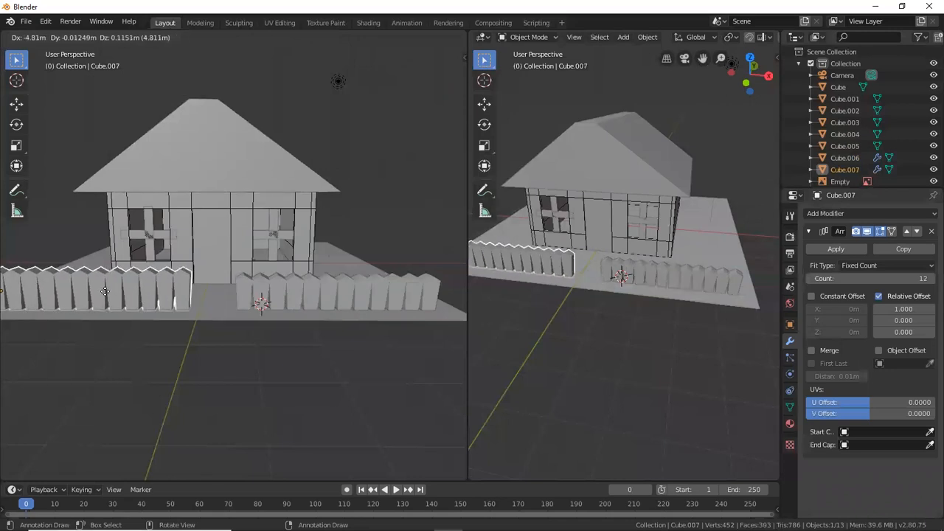
click(104, 295)
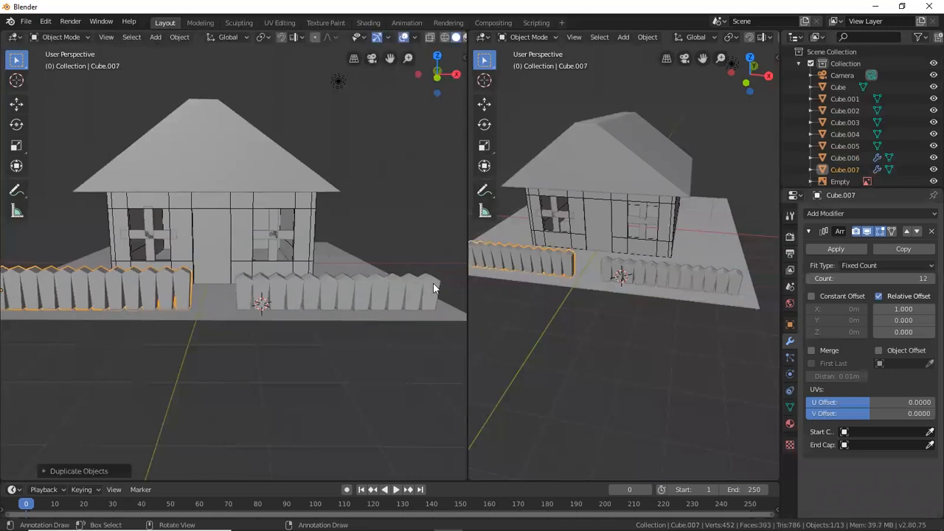
middle_drag(464, 281, 36, 289)
key(g)
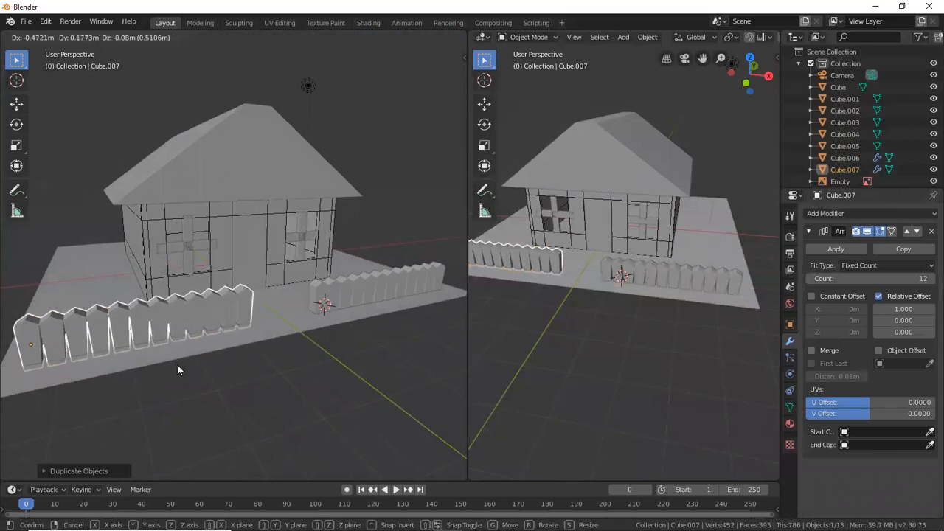
click(177, 370)
key(ctrl+z)
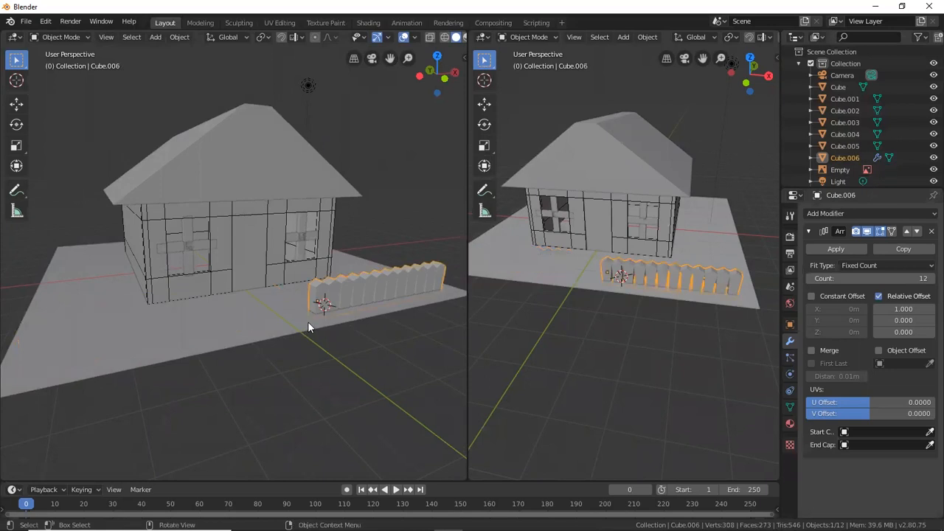
key(shift+d)
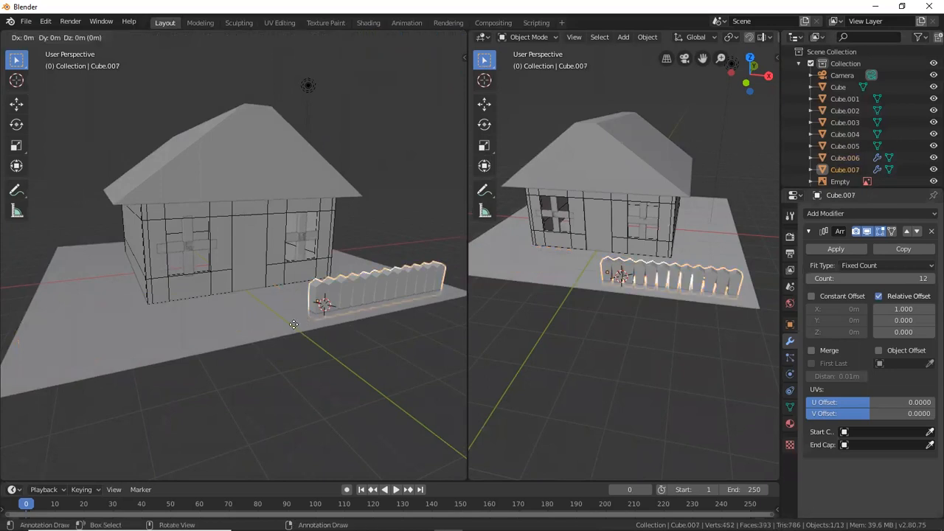
click(111, 352)
key(ctrl+z)
Switch to the front orthographic view and frame the house with its fence section.
key(KP_1)
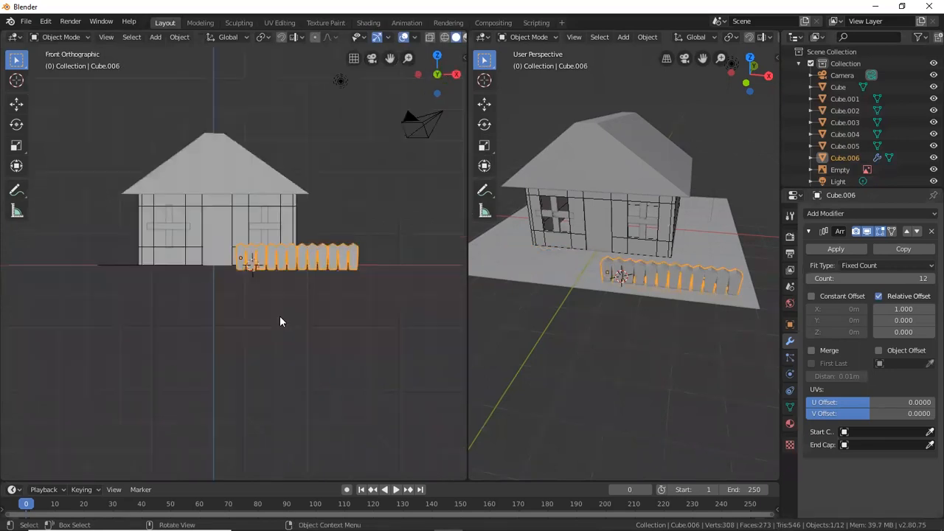
scroll(219, 254, up, 3)
shift+middle_drag(220, 254, 254, 281)
Try duplicating the fence section in front view without an axis constraint, and undo both copies.
key(shift+d)
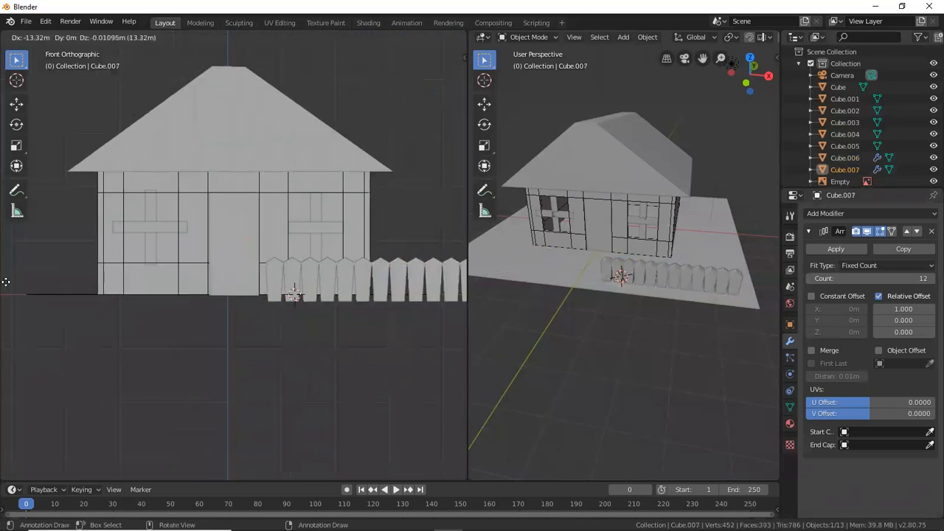
right_click(66, 284)
scroll(137, 283, down, 3)
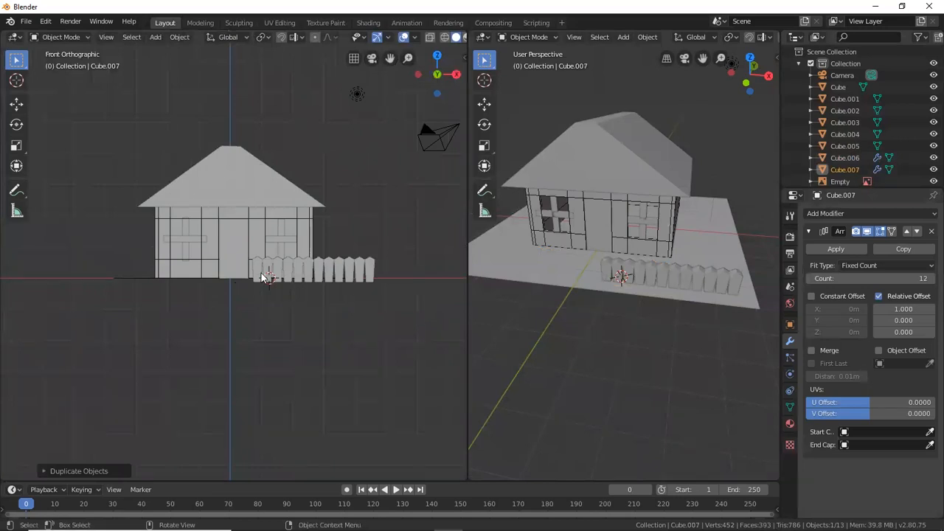
key(shift+d)
right_click(286, 270)
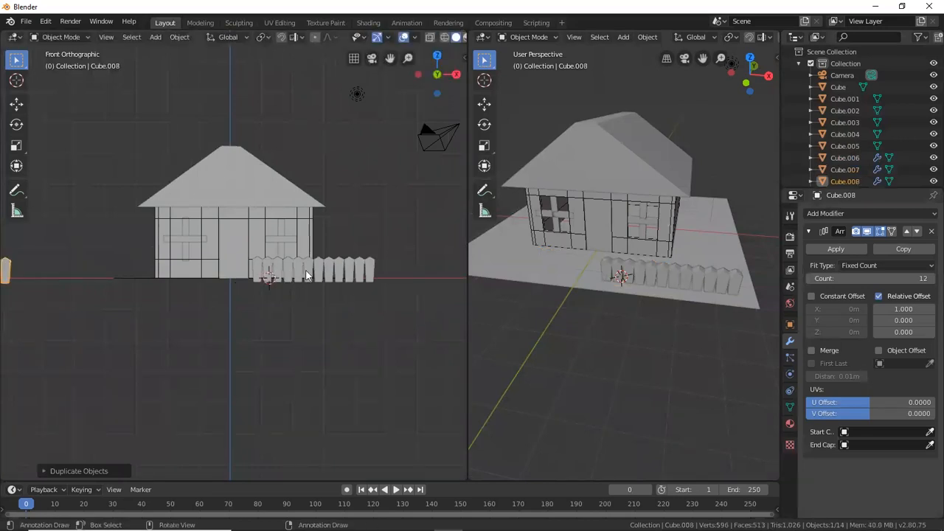
key(ctrl+z)
scroll(141, 270, down, 2)
key(ctrl+z)
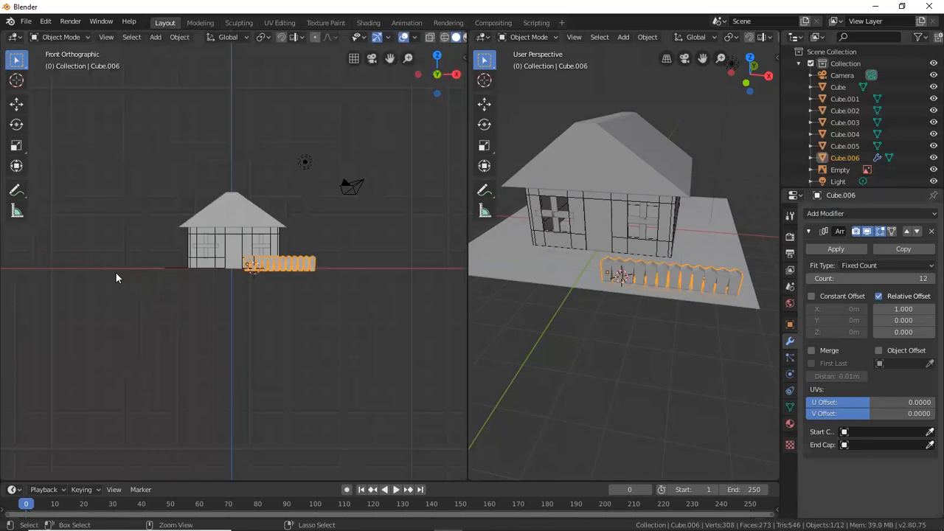
Duplicate the fence section along the global X axis to the left of the doorway, leaving an entrance gap.
scroll(224, 262, up, 4)
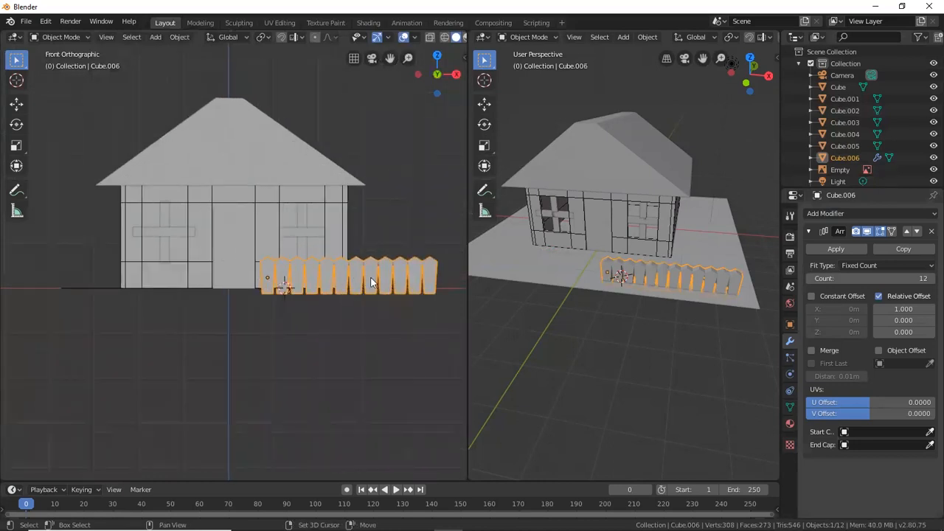
key(shift+d)
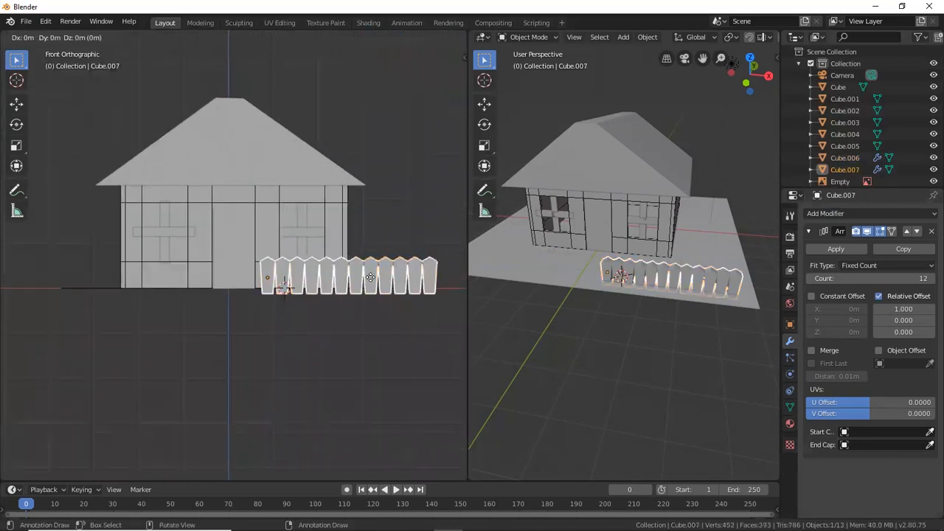
key(x)
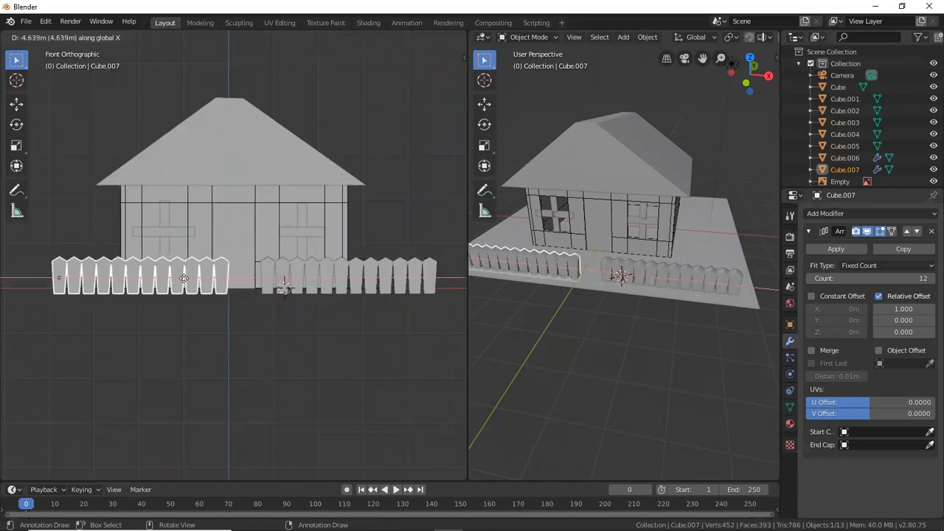
click(141, 266)
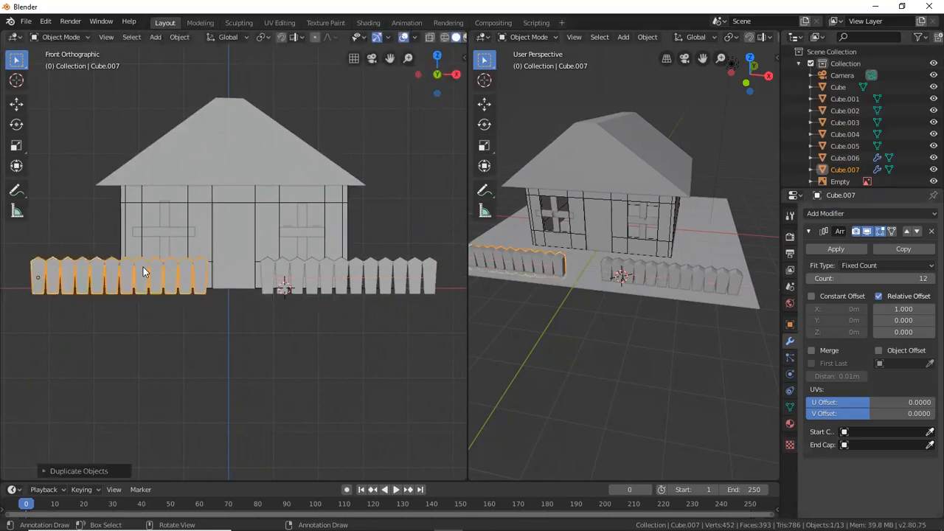
In top view, duplicate the right front fence about 3.7 m along X to the corner and rotate the copy about -91° along the side.
middle_drag(621, 245, 624, 265)
key(KP_1)
key(KP_7)
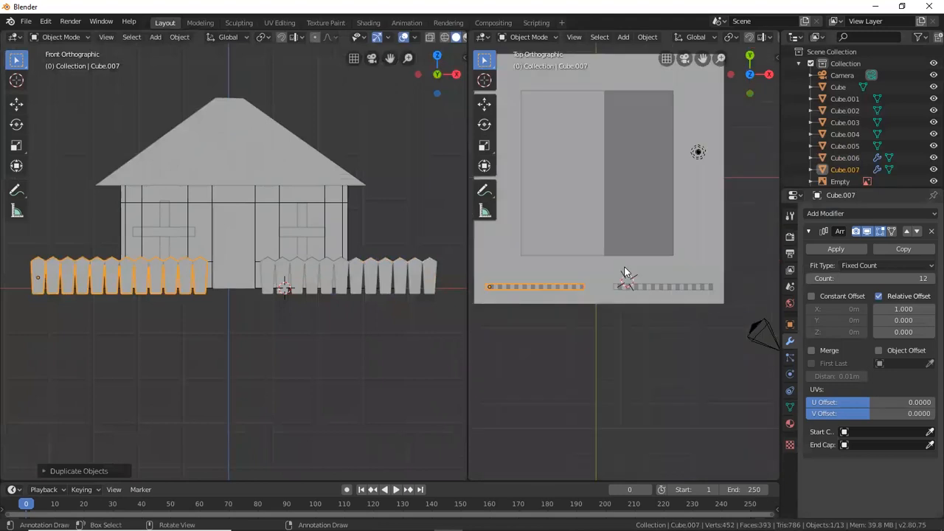
scroll(625, 271, down, 3)
scroll(629, 249, up, 2)
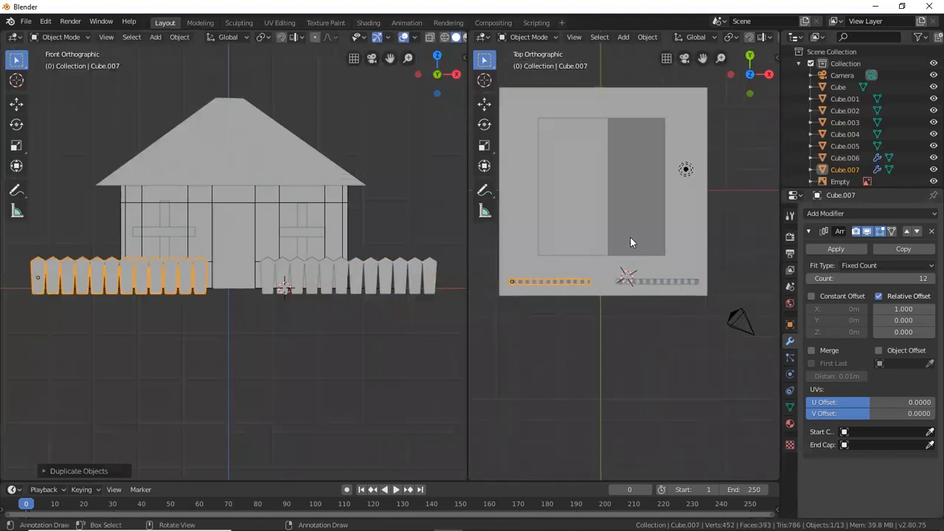
shift+middle_drag(631, 241, 627, 276)
click(662, 315)
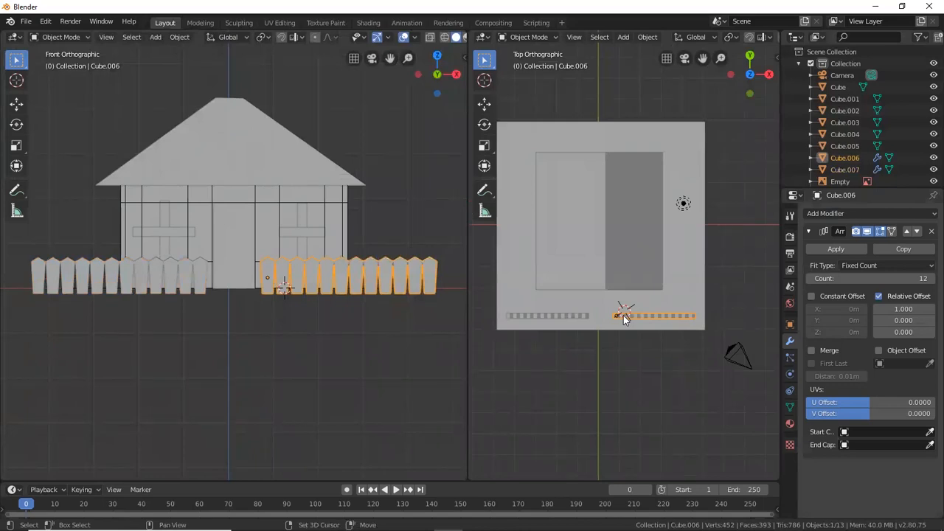
key(shift+d)
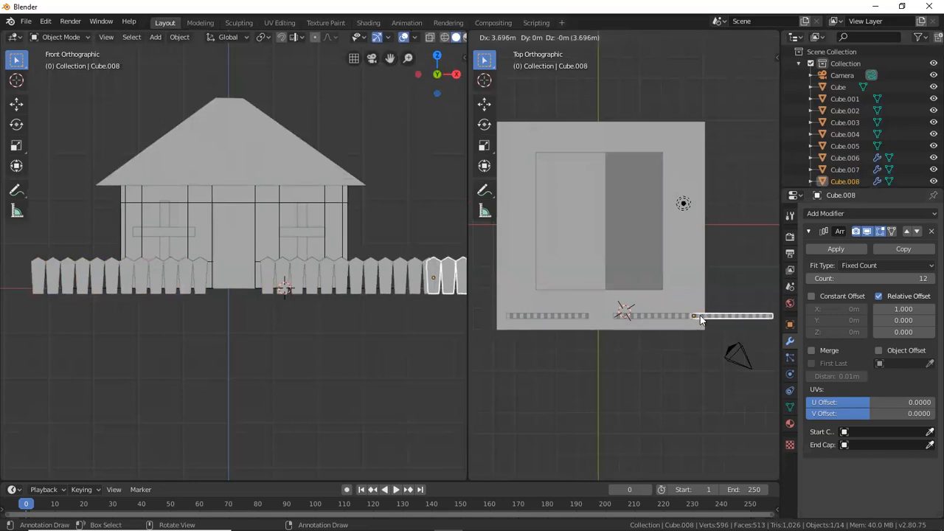
click(700, 316)
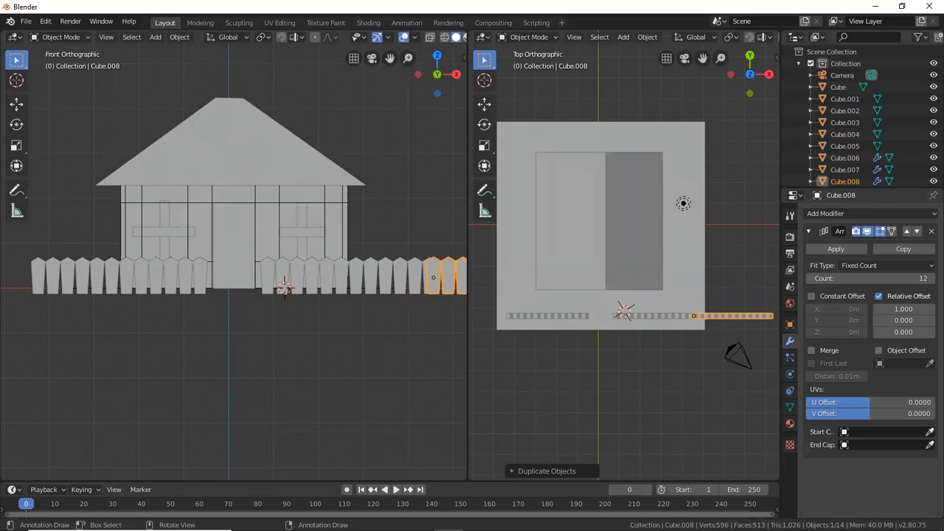
key(r)
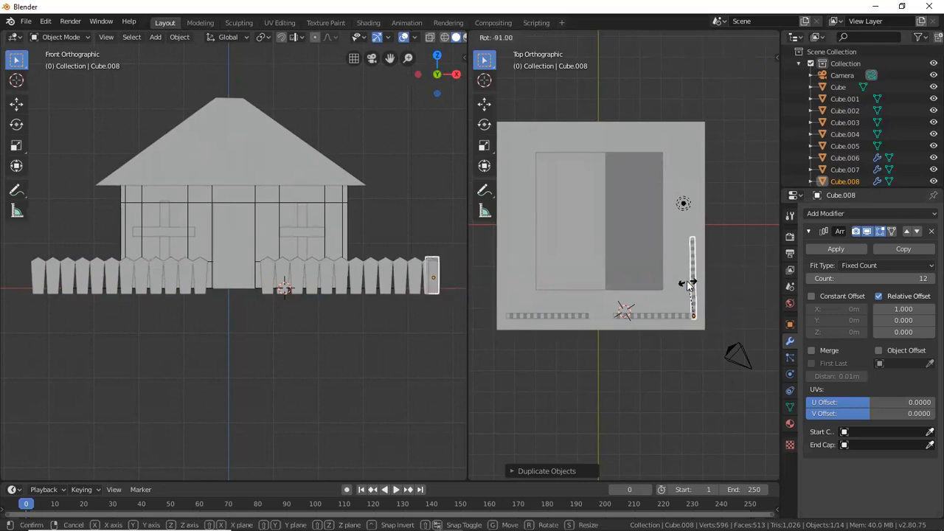
click(687, 283)
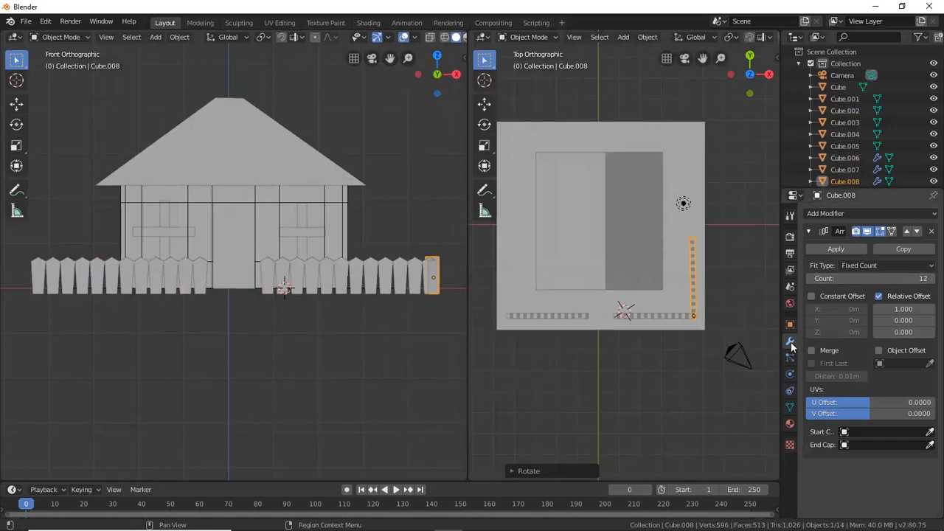
Set the right side fence's array count to 27 so it runs to near the plot's back edge.
click(926, 279)
click(926, 278)
click(926, 278)
click(926, 279)
click(926, 279)
click(927, 279)
click(926, 279)
click(927, 280)
click(926, 281)
click(926, 280)
click(926, 280)
click(926, 280)
click(926, 281)
click(927, 278)
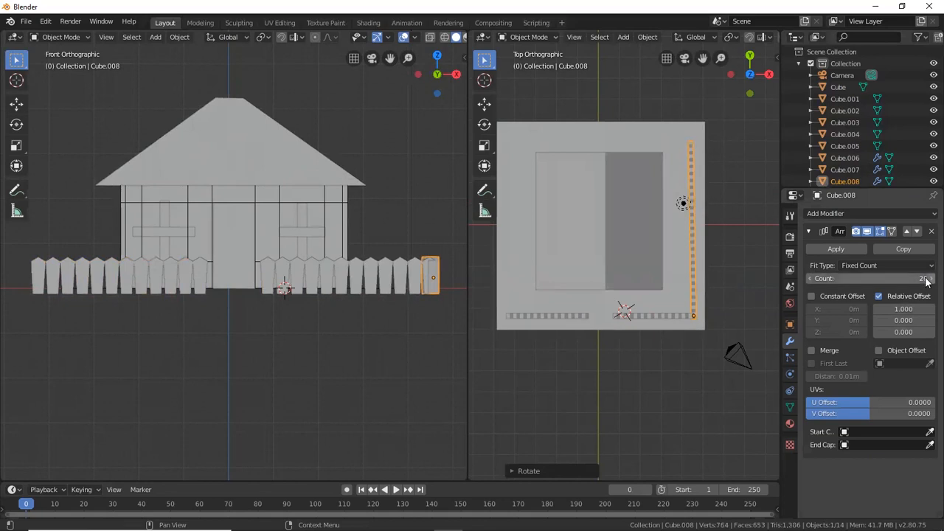
click(927, 279)
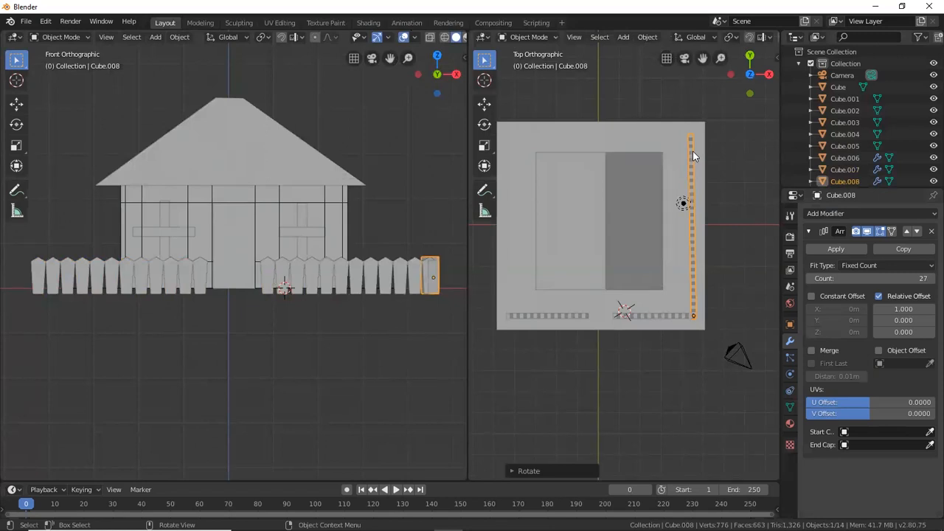
Duplicate the right side fence and place the copy about 8.8 m away along the plot's left side.
key(shift+d)
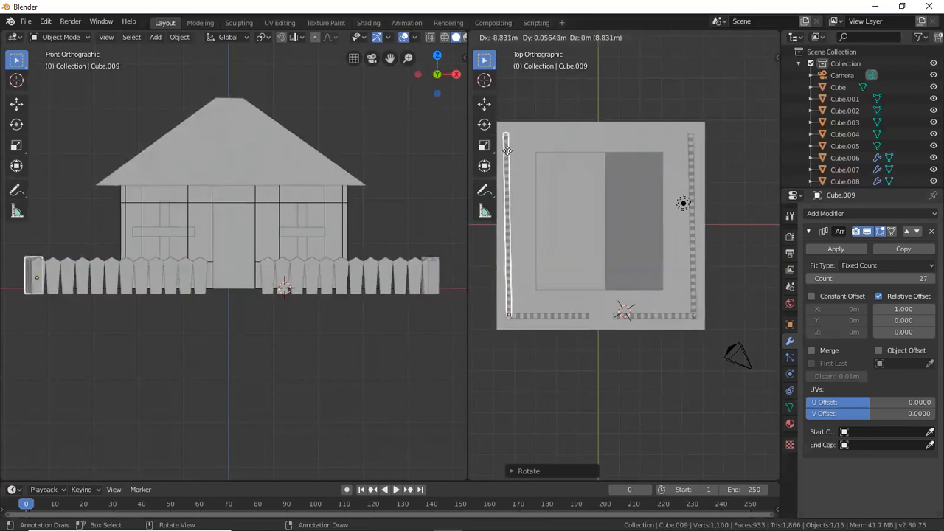
click(507, 151)
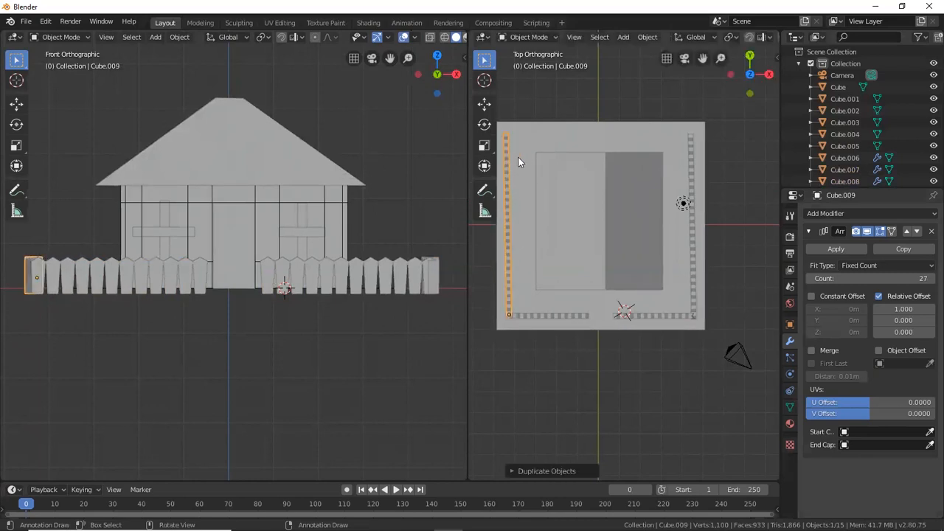
Duplicate the left front fence section and place the copy behind the house, starting at the back left corner.
click(542, 316)
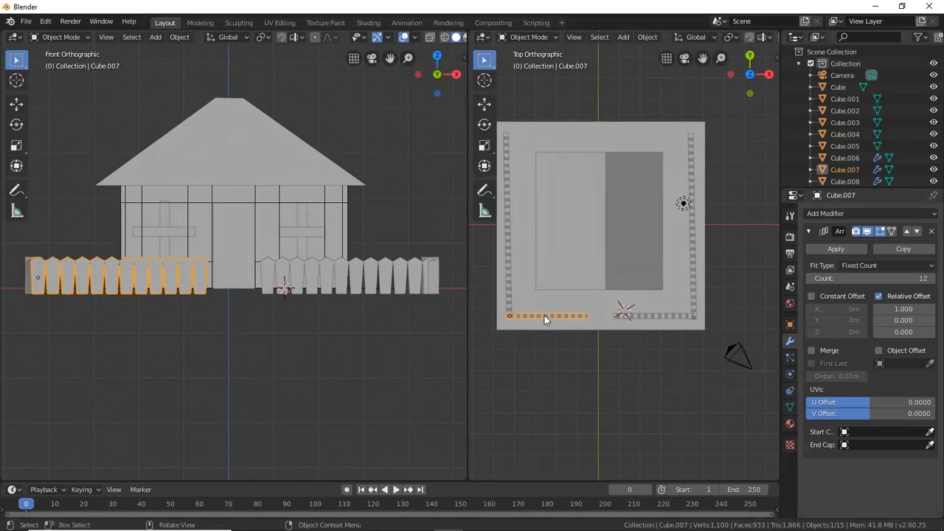
key(shift+d)
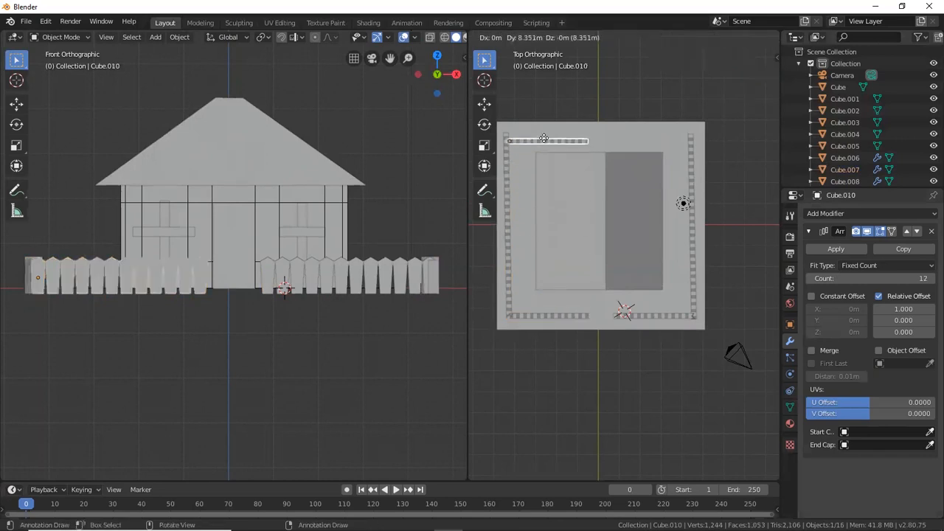
click(544, 137)
Set the back fence's array count to 27 to close the enclosure's rear side, and check it in perspective.
drag(879, 277, 909, 277)
click(926, 279)
click(927, 279)
click(926, 278)
click(926, 279)
click(926, 279)
click(926, 279)
click(926, 279)
click(926, 278)
click(926, 279)
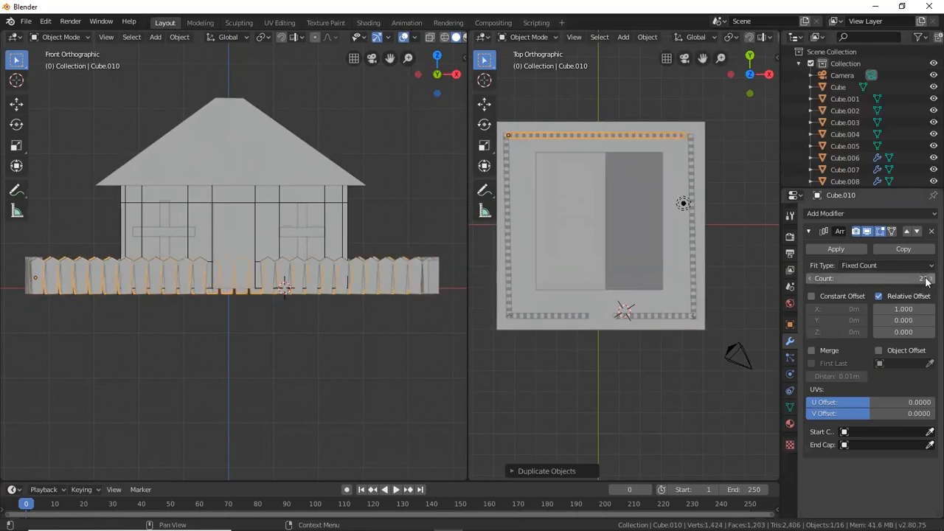
middle_drag(322, 238, 340, 287)
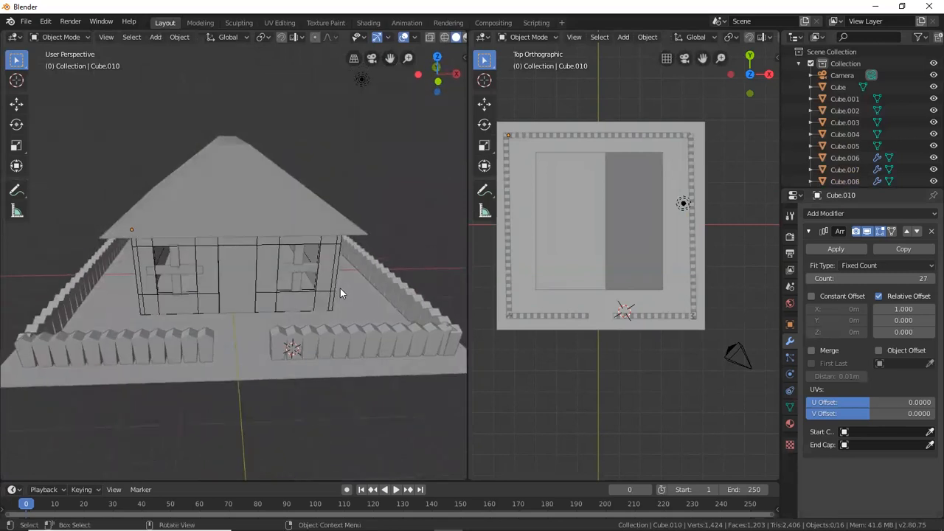
Add a new material to the house's roof and set its base color to yellow (H 0.158, S 0.636, V 0.906).
scroll(349, 256, down, 1)
middle_drag(350, 256, 322, 280)
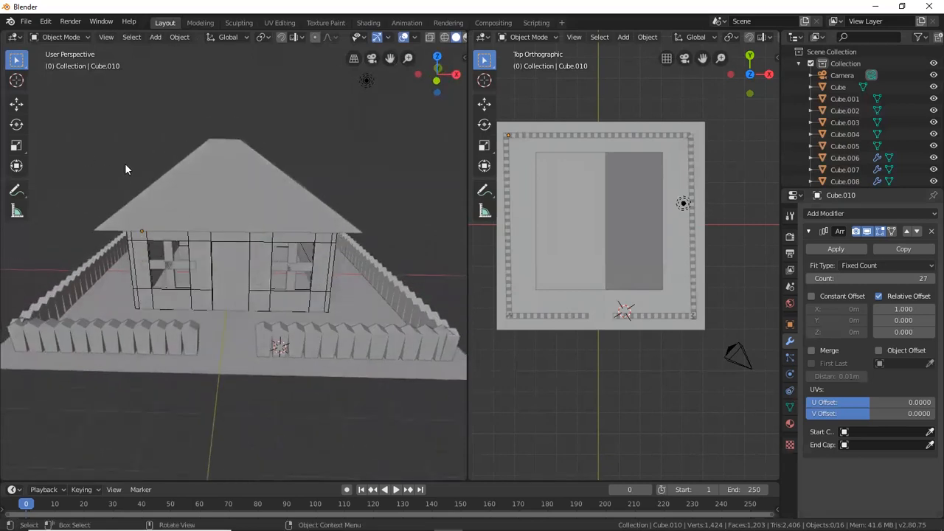
click(277, 194)
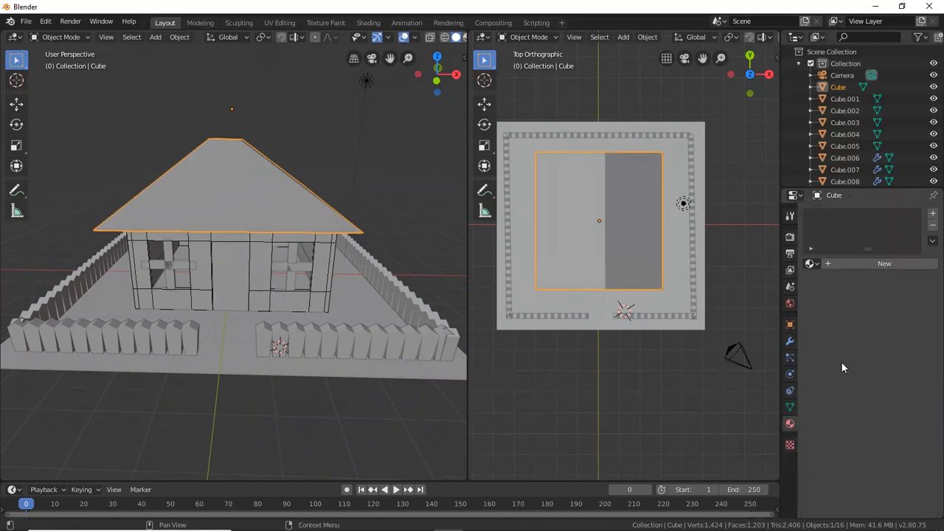
click(873, 263)
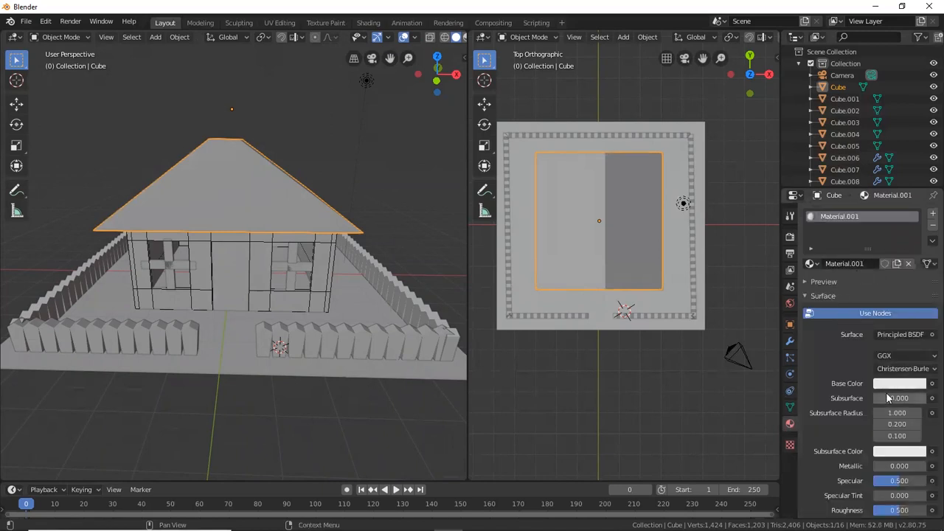
click(895, 387)
drag(853, 278, 843, 273)
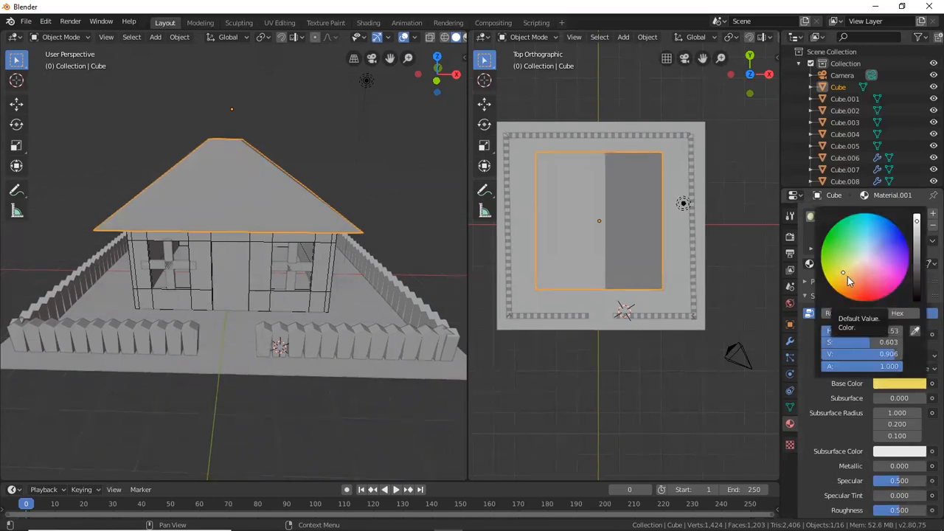
mouse_move(850, 279)
mouse_down()
mouse_move(839, 287)
mouse_move(841, 272)
mouse_up()
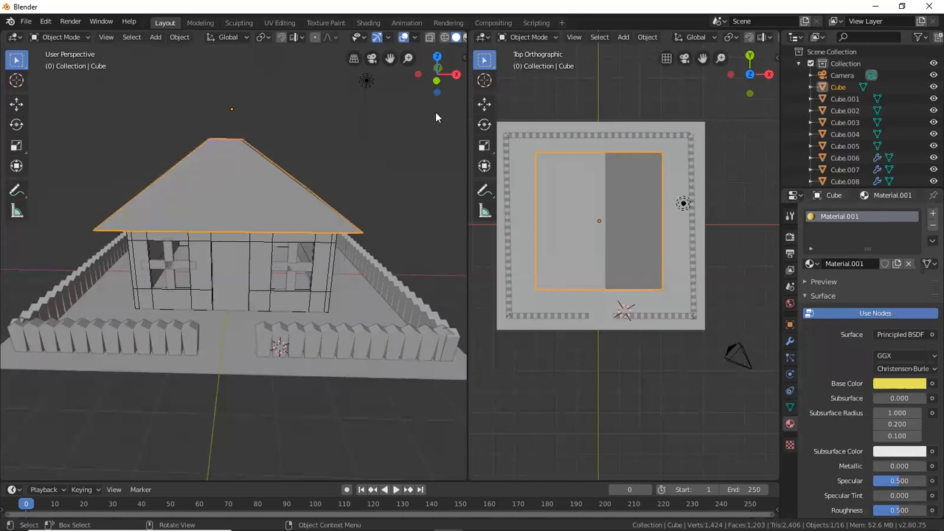
Widen the perspective viewport and switch its shading to Rendered.
drag(464, 82, 598, 81)
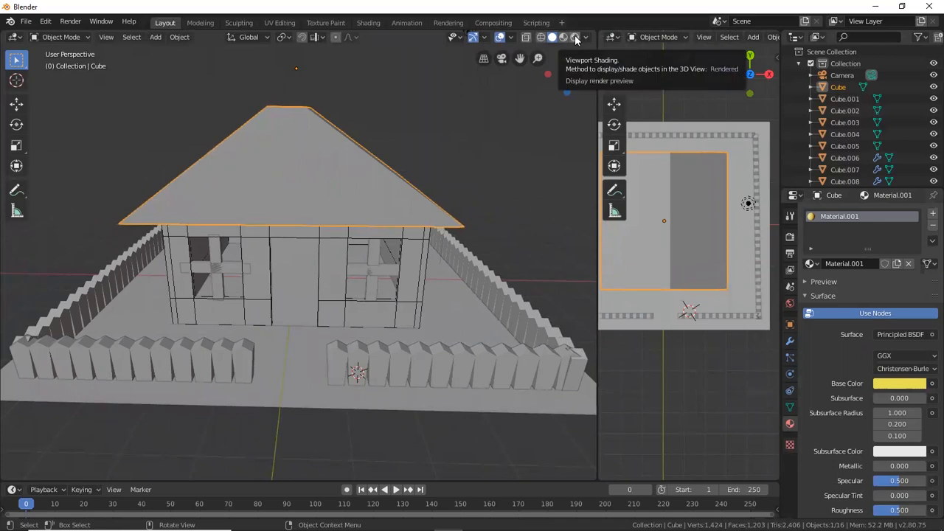
click(576, 40)
scroll(499, 133, down, 3)
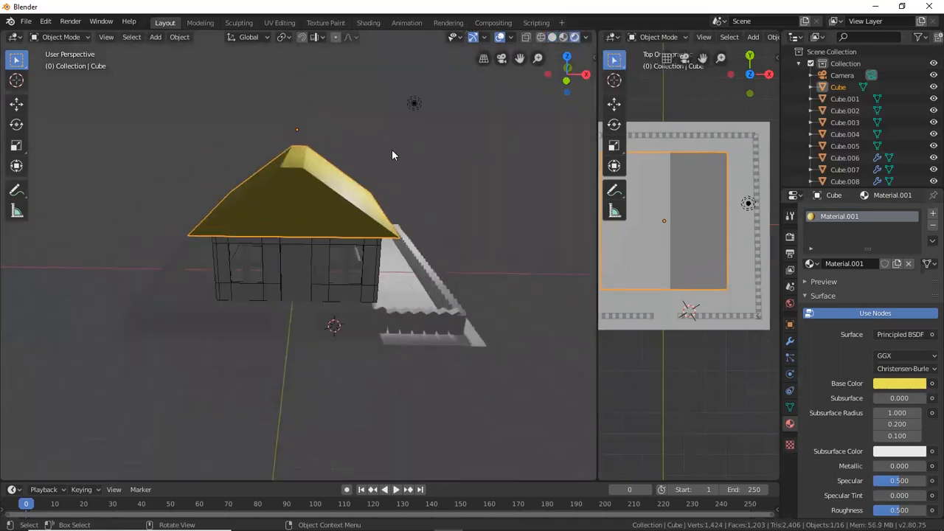
scroll(393, 149, up, 1)
Lower the point light slightly along the Z axis, keeping it above the roof's right side.
click(440, 76)
scroll(443, 96, down, 2)
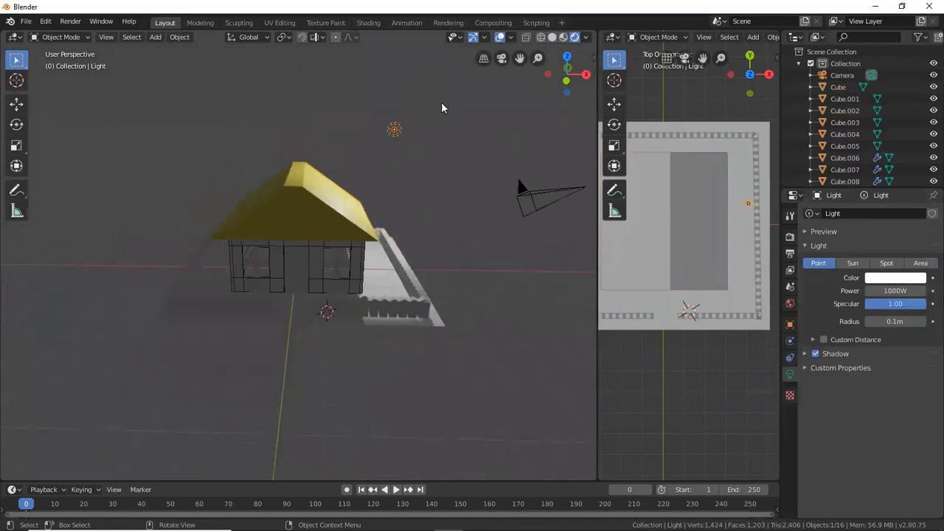
scroll(414, 139, down, 1)
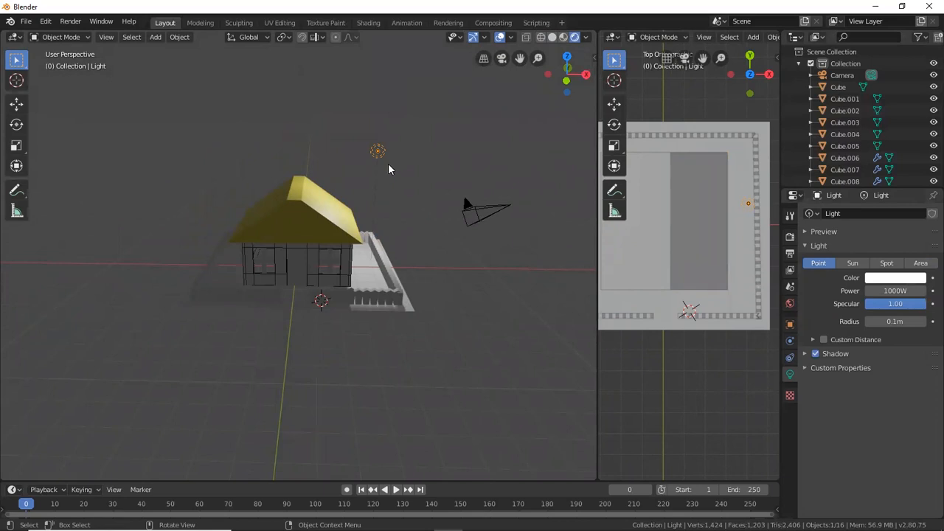
key(g)
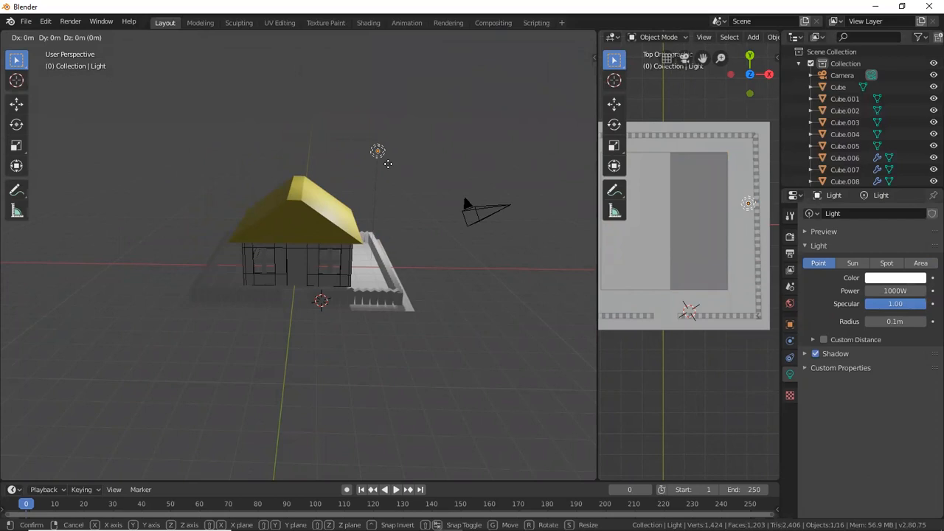
key(z)
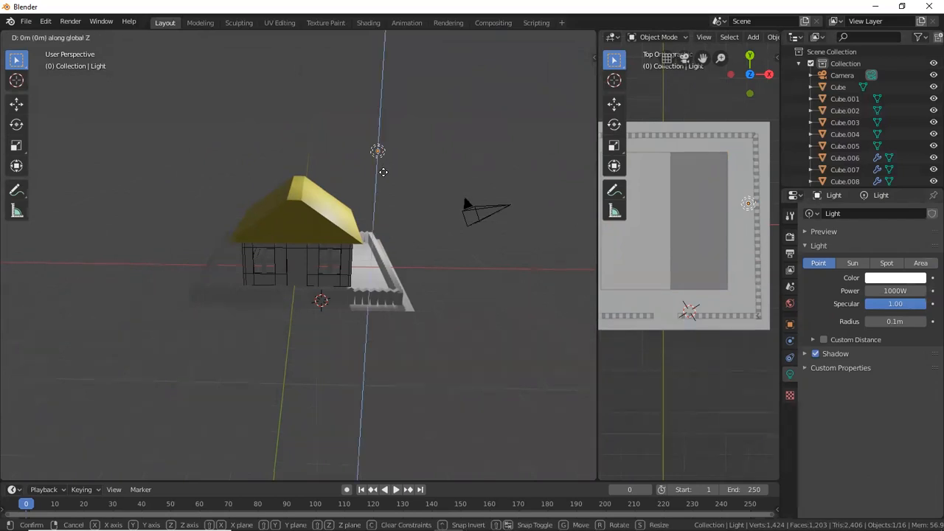
click(388, 192)
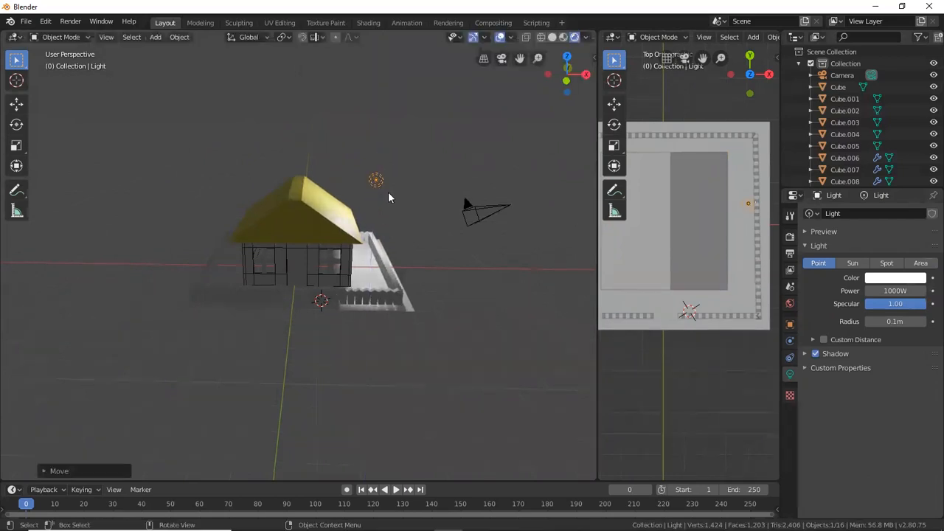
Adjust the point light along X and move it forward along Y, beyond the front fence, to light the facade.
key(g)
key(x)
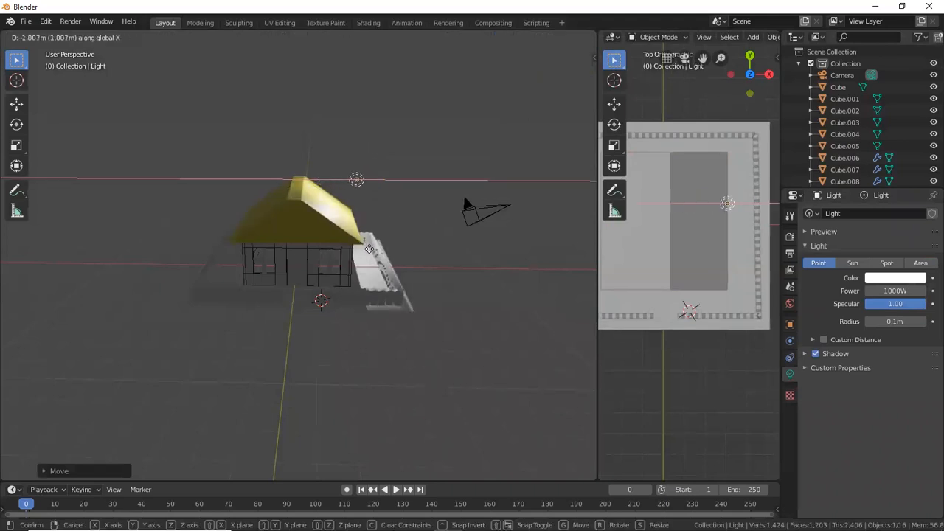
click(387, 253)
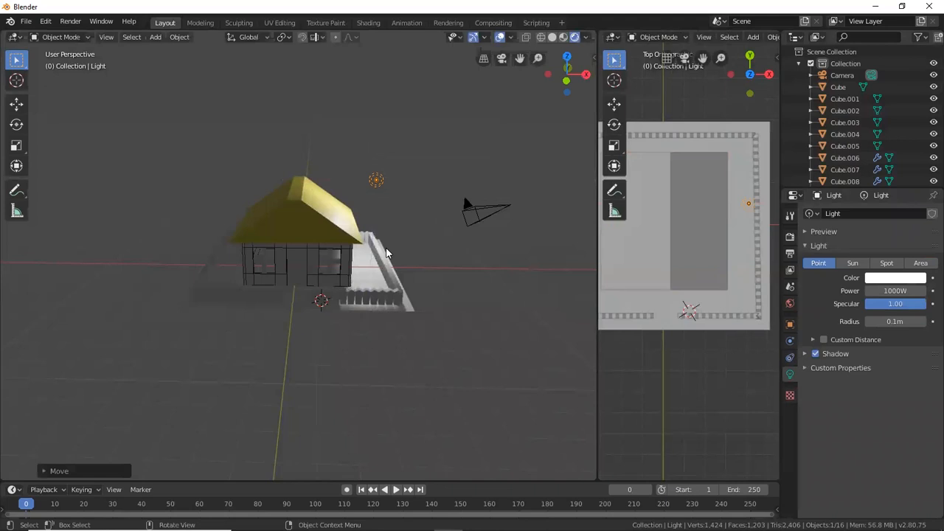
key(g)
key(y)
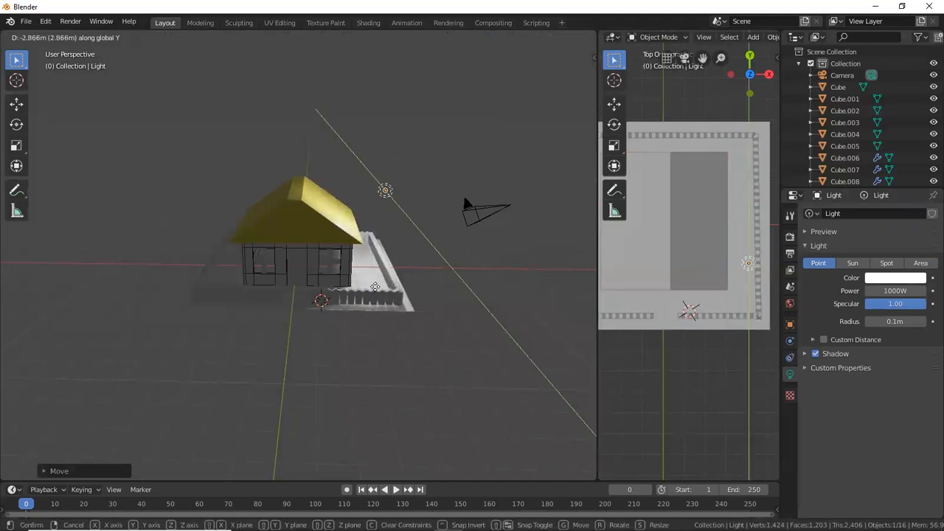
click(376, 316)
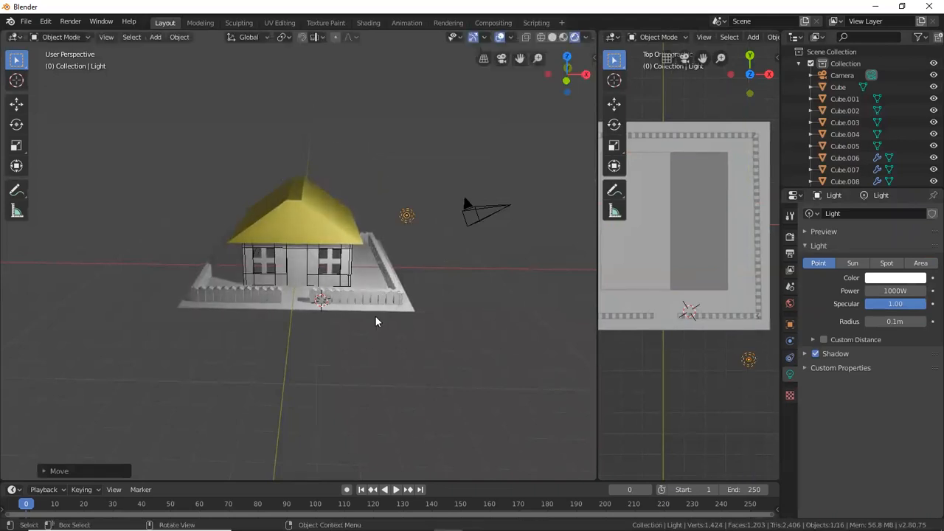
Raise the point light a little along Z and shift it slightly back toward the house along Y.
key(g)
key(z)
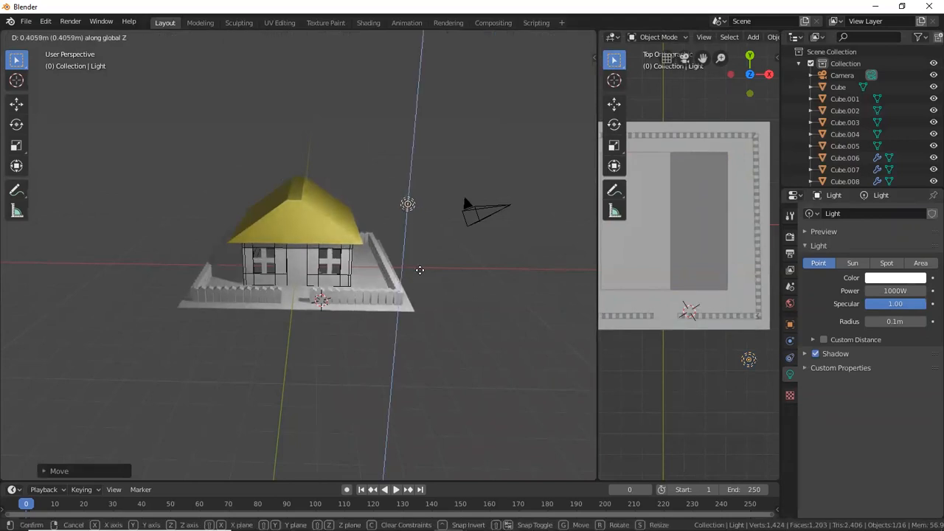
click(422, 261)
key(g)
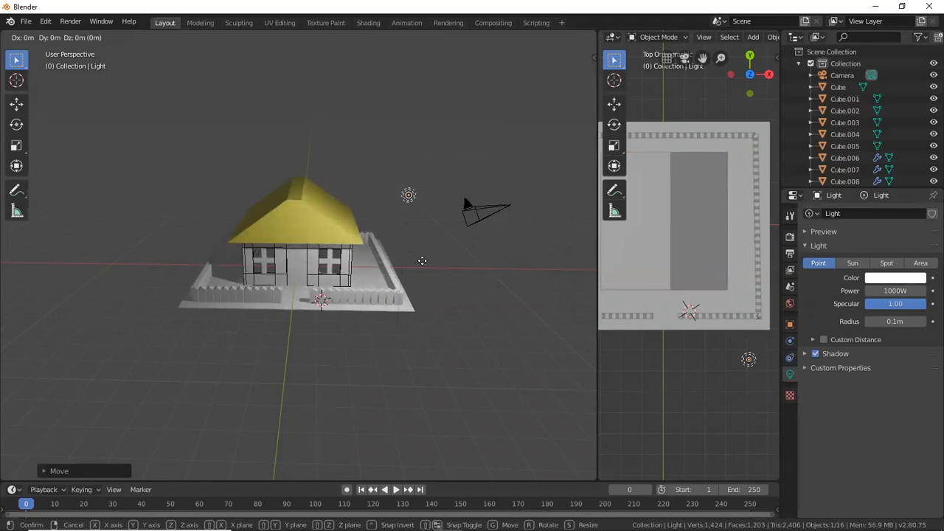
key(y)
click(412, 262)
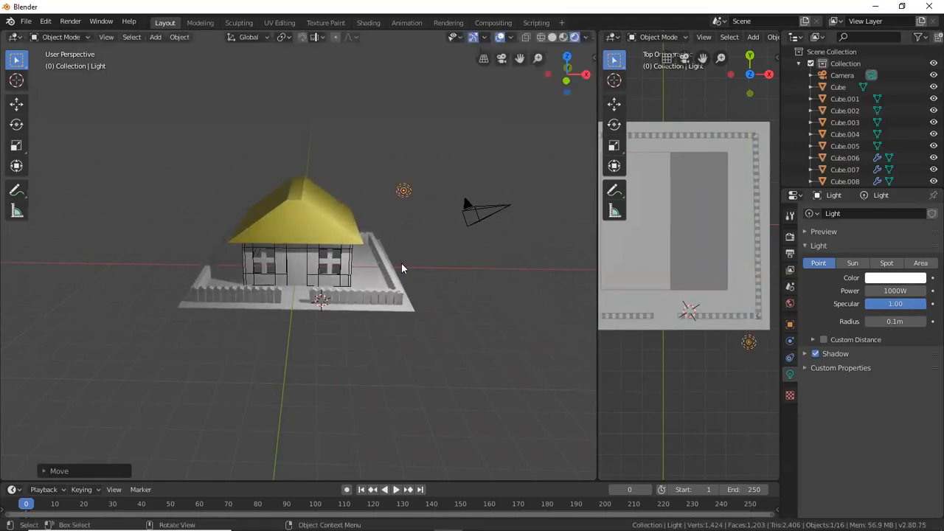
Change the roof material's base color to orange (H 0.100, S 0.773, V 0.906).
scroll(346, 259, up, 3)
middle_drag(347, 260, 301, 238)
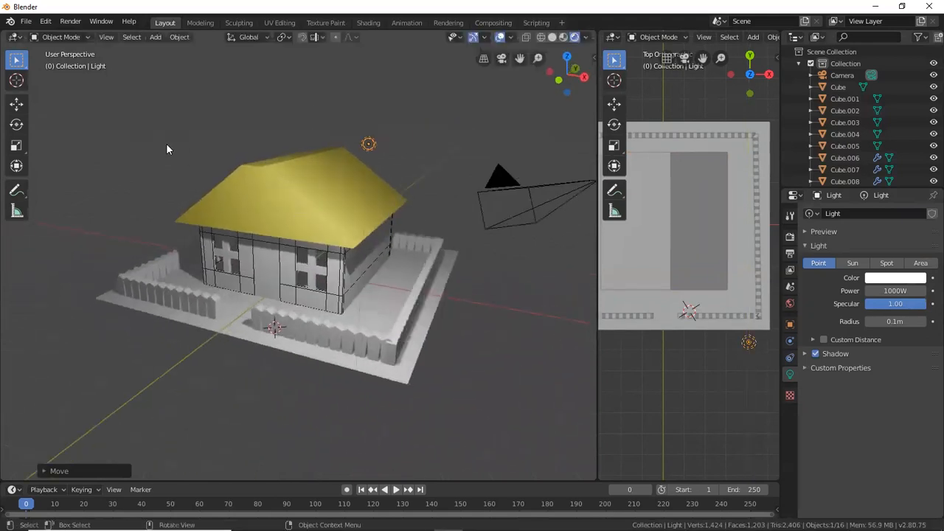
click(357, 182)
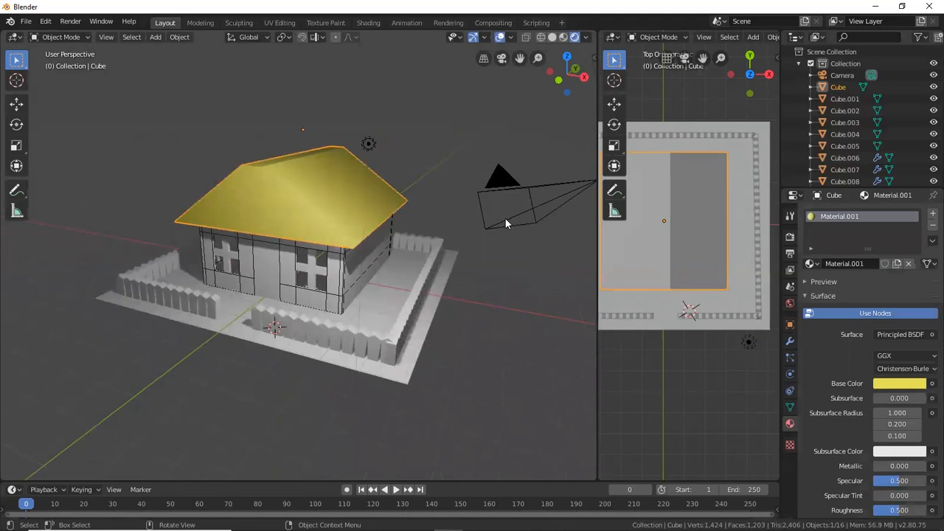
middle_drag(433, 244, 504, 252)
click(894, 384)
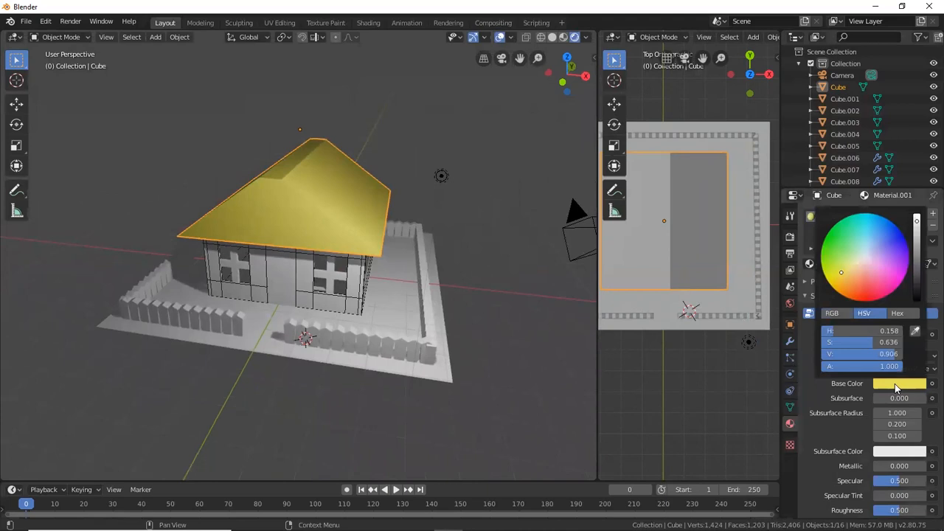
drag(840, 270, 848, 289)
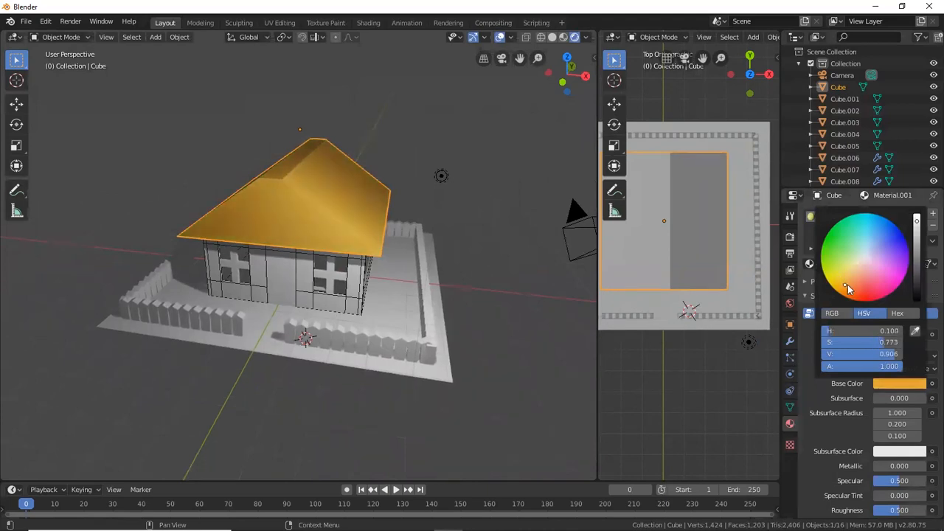
Add a new material to the house walls and set its base color to blue.
click(326, 302)
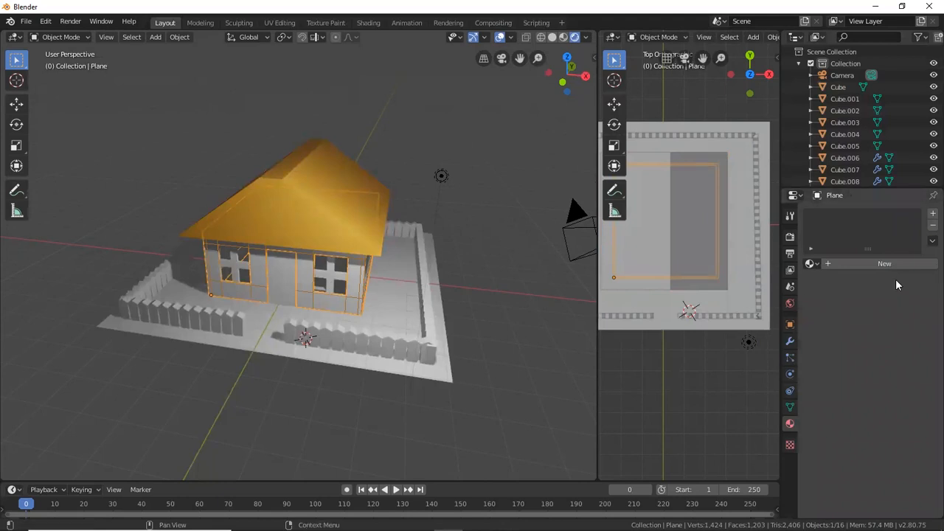
click(855, 263)
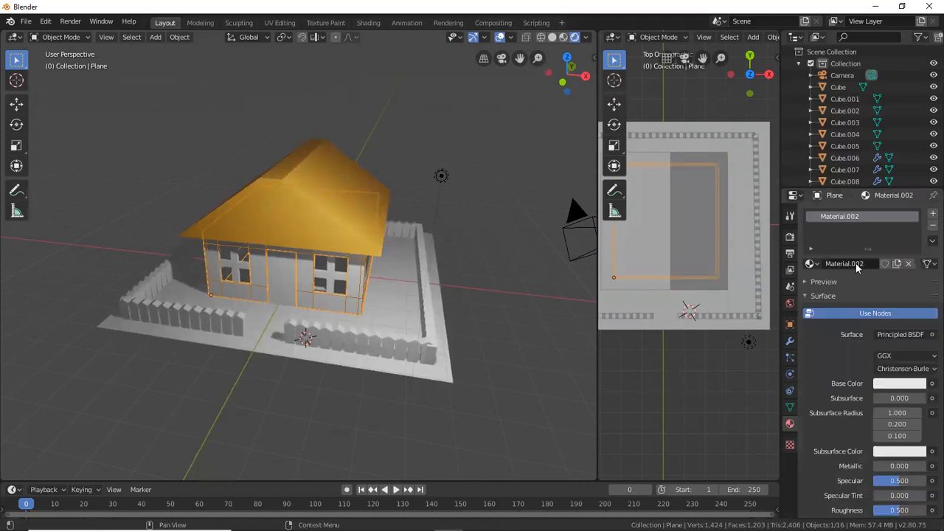
click(878, 383)
drag(871, 270, 885, 238)
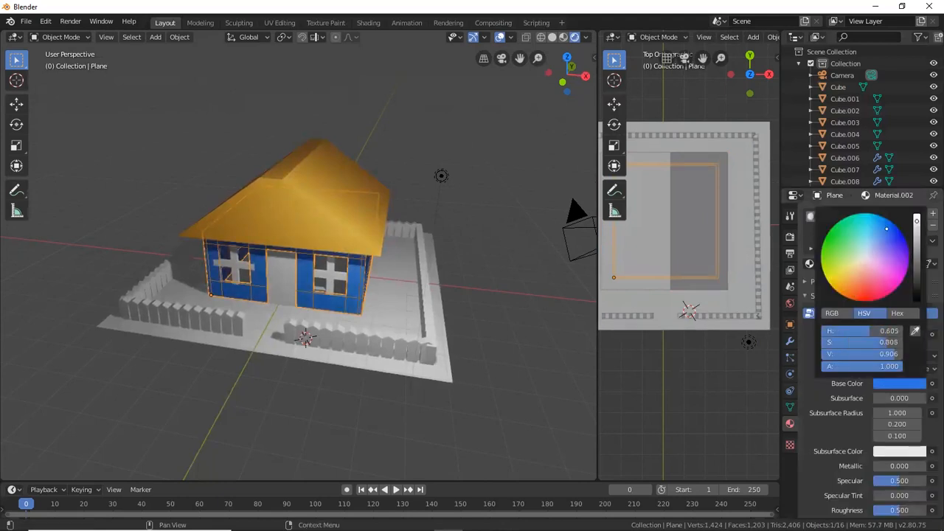
click(468, 340)
Give the right window's vertical bar a new material with a violet-blue base color (H 0.687, S 0.825, V 0.906).
click(329, 273)
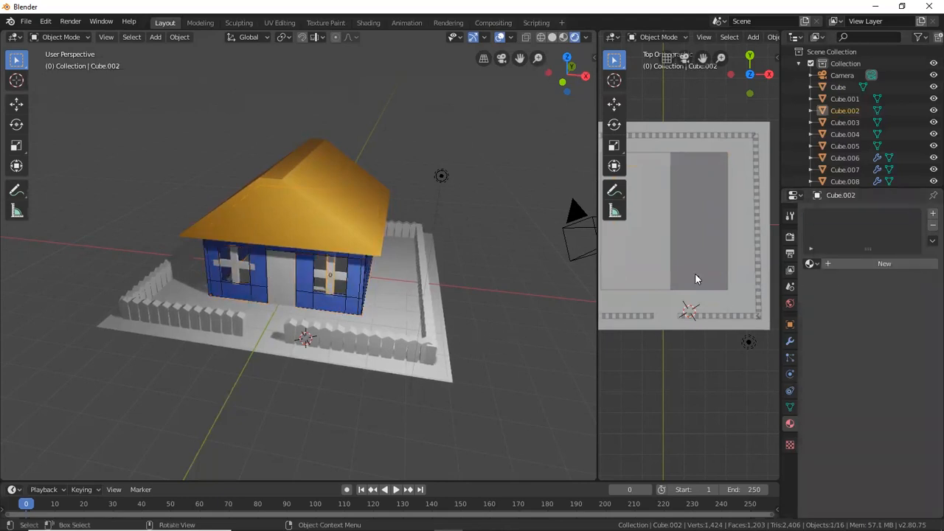
click(846, 262)
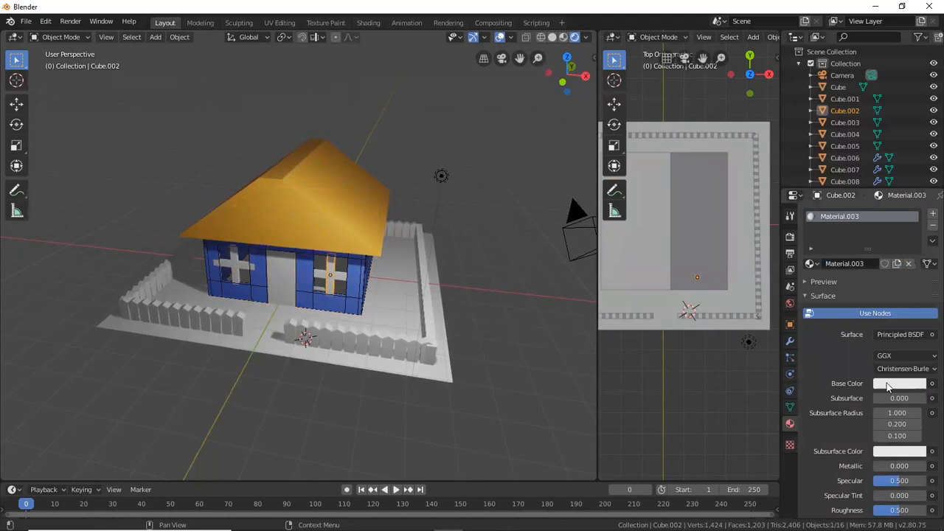
click(893, 384)
drag(873, 293, 898, 243)
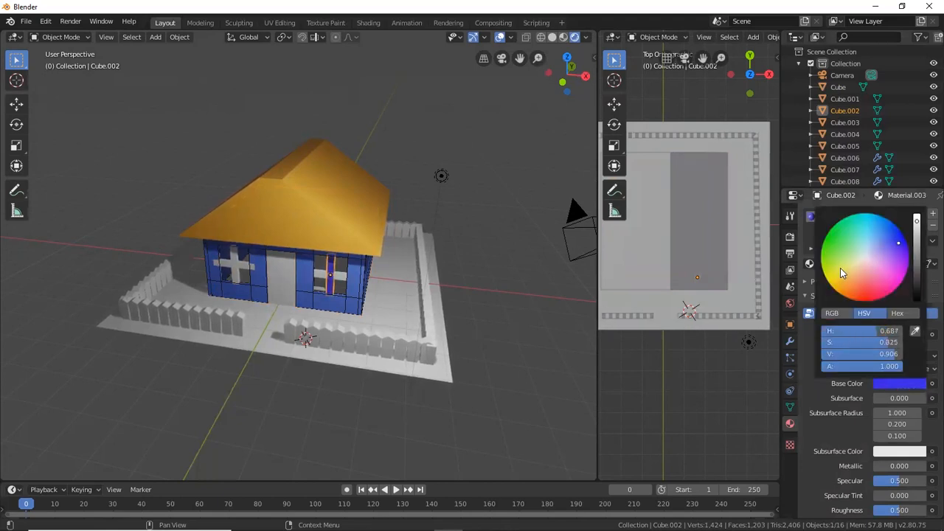
Select the three remaining front window bars, with the left window's vertical bar active, and assign the existing Material.003.
scroll(295, 288, up, 4)
scroll(292, 283, up, 2)
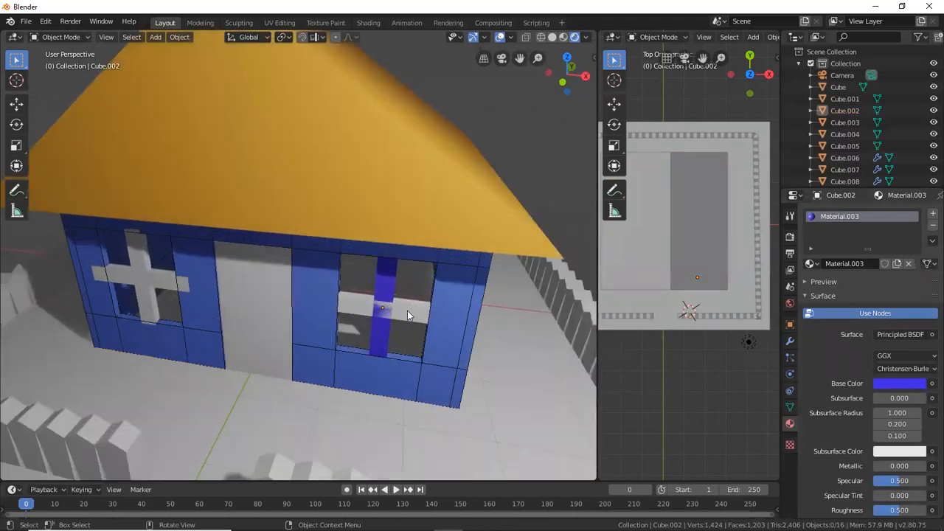
click(407, 310)
shift+click(146, 274)
shift+click(142, 256)
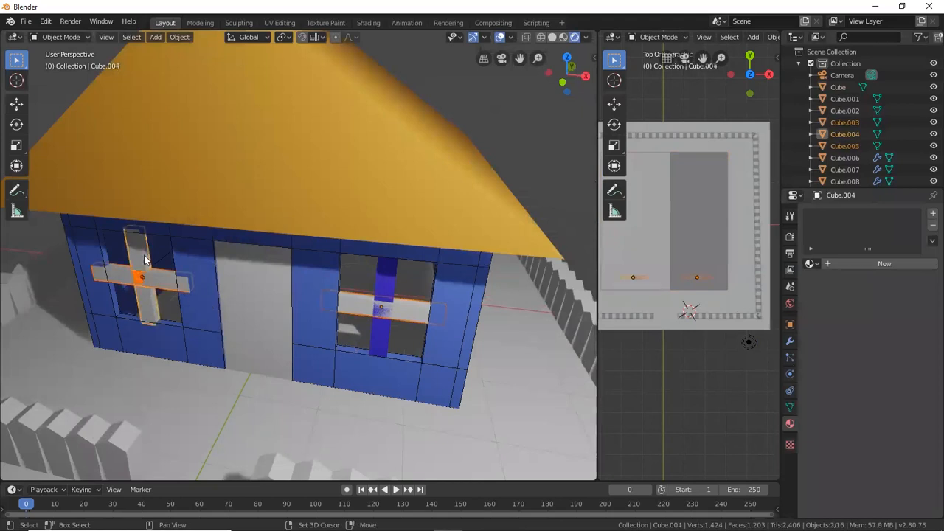
click(814, 265)
click(817, 264)
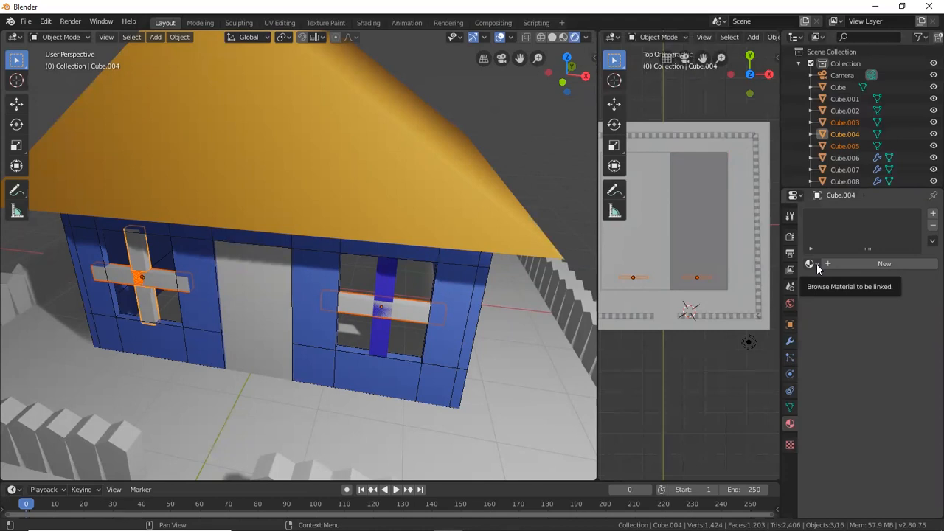
click(817, 264)
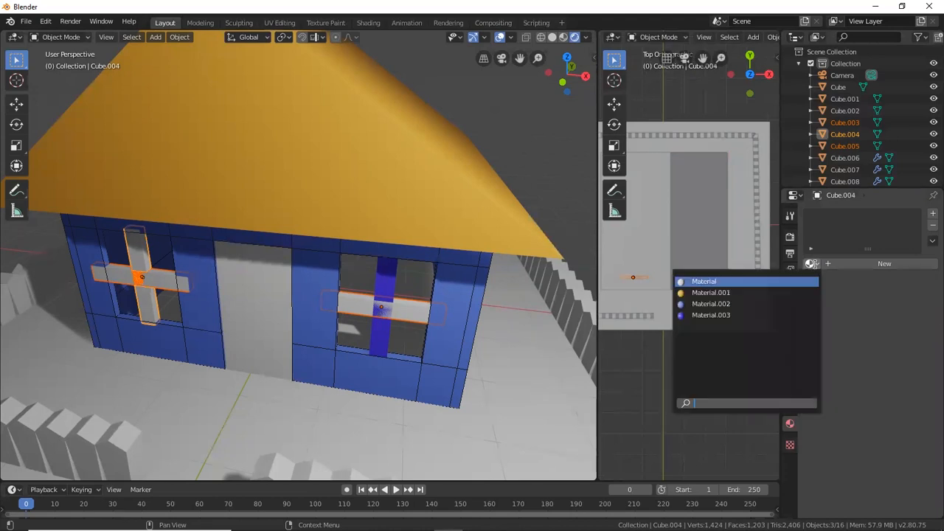
click(776, 314)
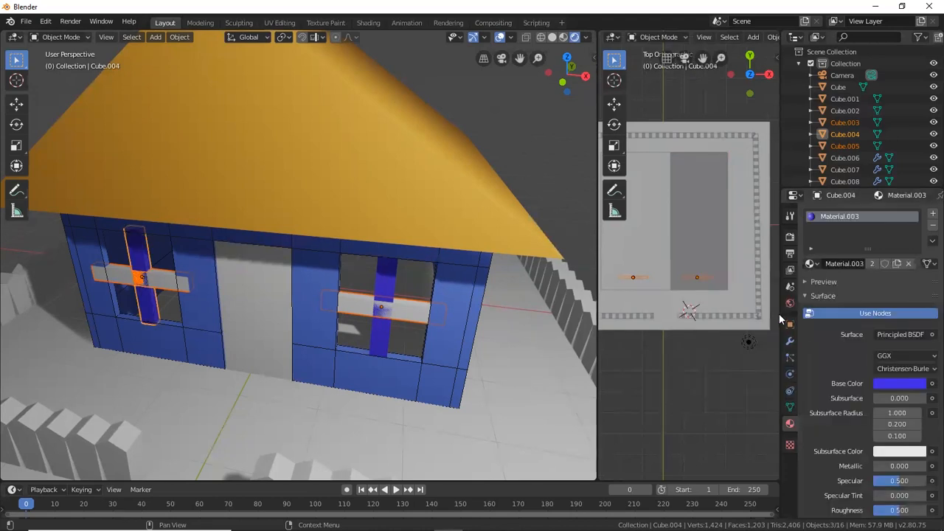
Assign the existing Material.003 to the horizontal bars of the left and right front windows.
click(166, 281)
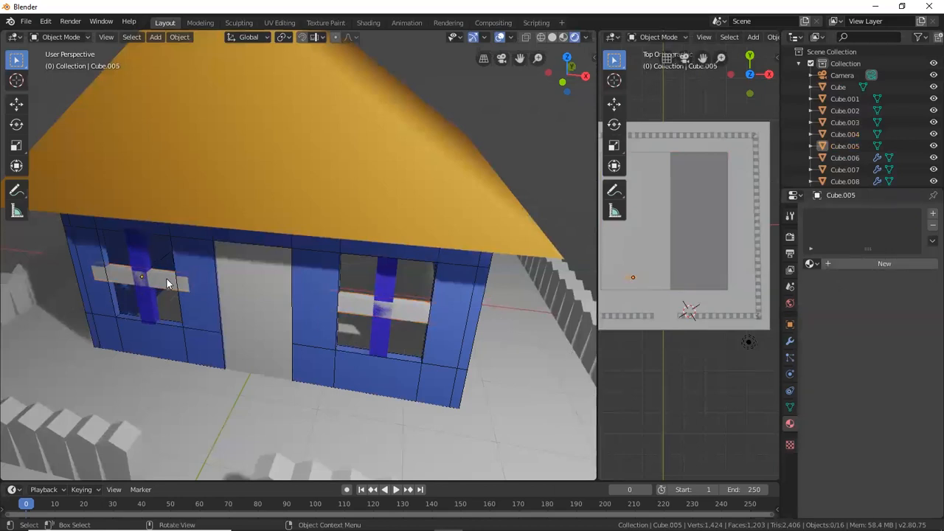
click(811, 263)
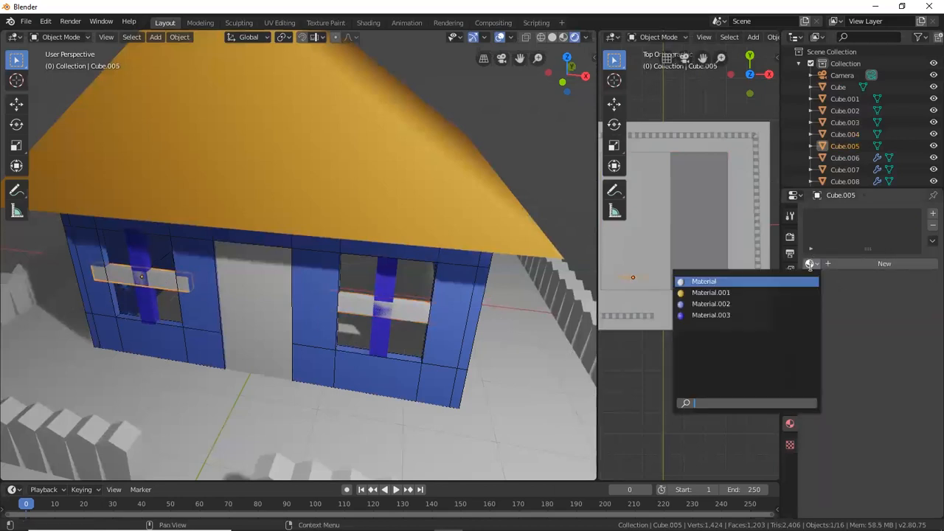
click(774, 315)
click(346, 306)
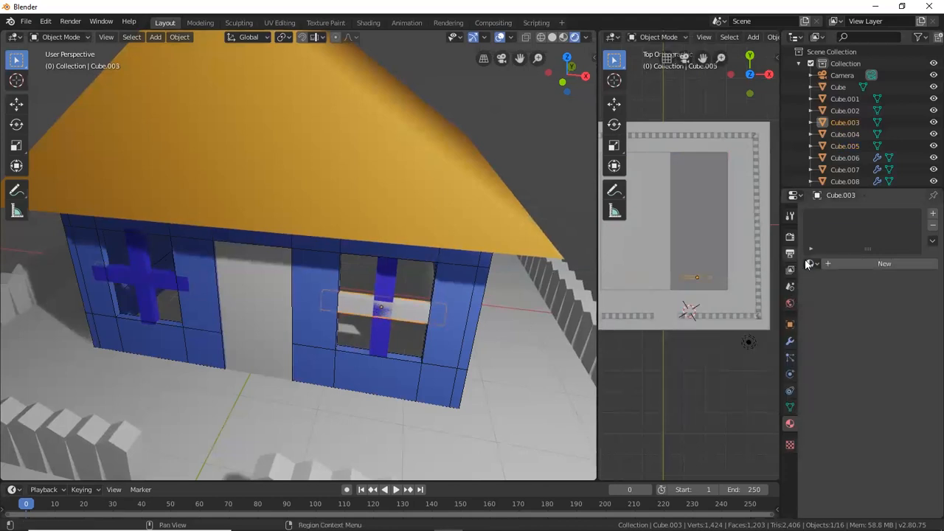
click(810, 263)
click(774, 315)
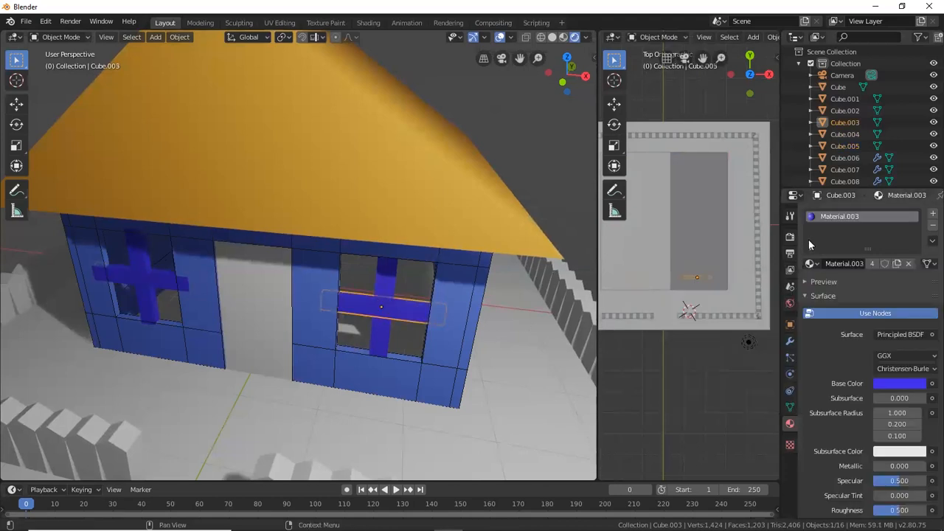
Give the front door a new material with a blue base color (H 0.644, S 0.931, V 0.906).
scroll(433, 304, down, 3)
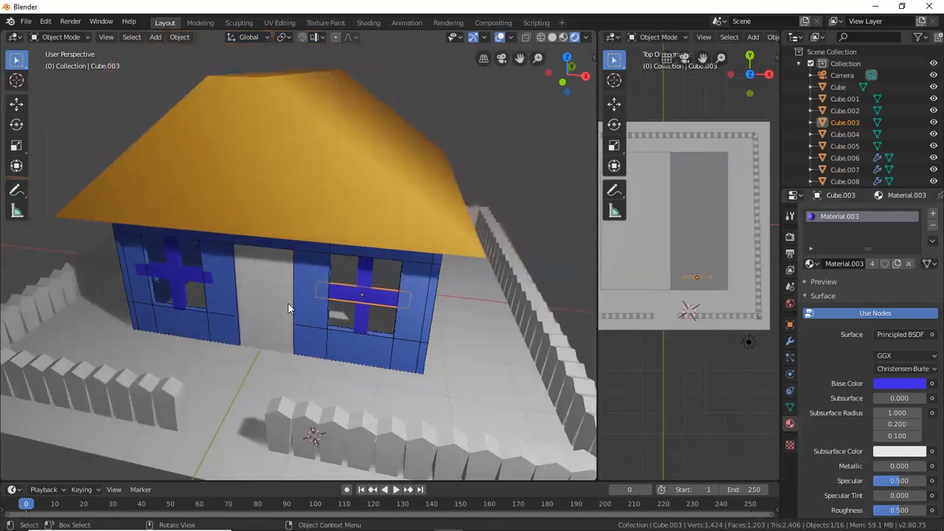
click(278, 303)
click(883, 264)
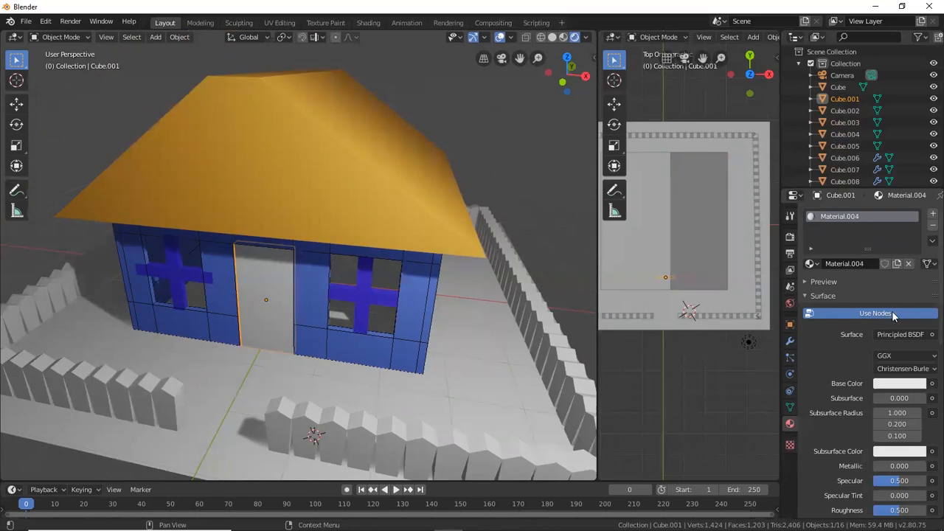
click(901, 384)
mouse_move(880, 264)
mouse_down()
mouse_move(832, 253)
mouse_move(897, 231)
mouse_up()
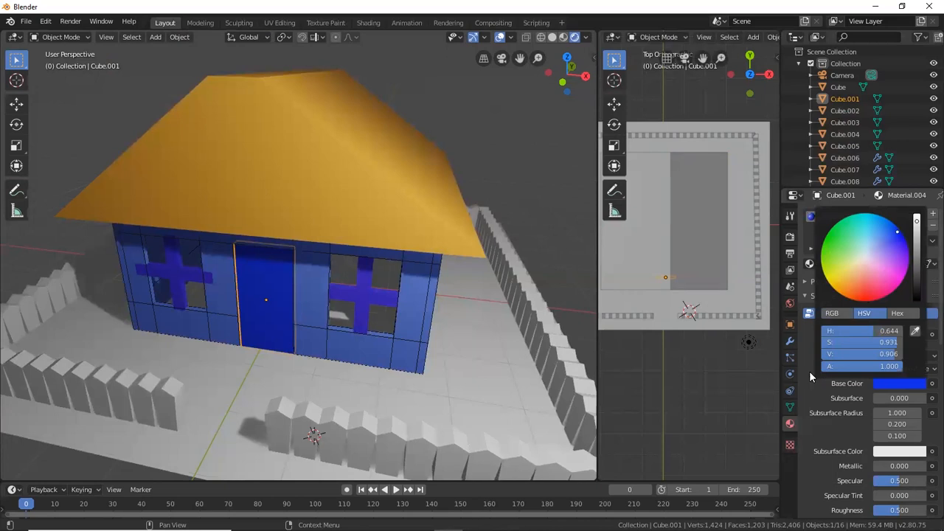
Rename the door's material as Pintu.
click(857, 264)
drag(864, 263, 826, 266)
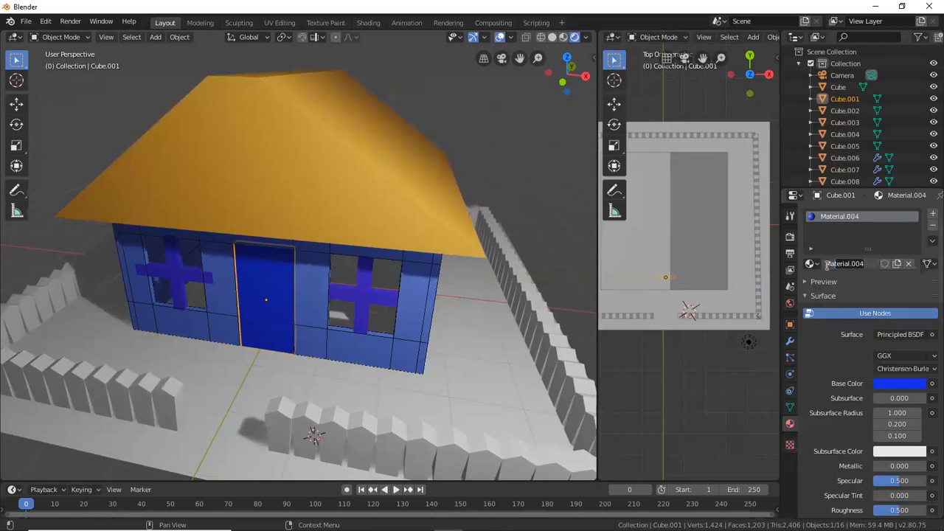
text(W)
text(P)
text(intu)
key(Return)
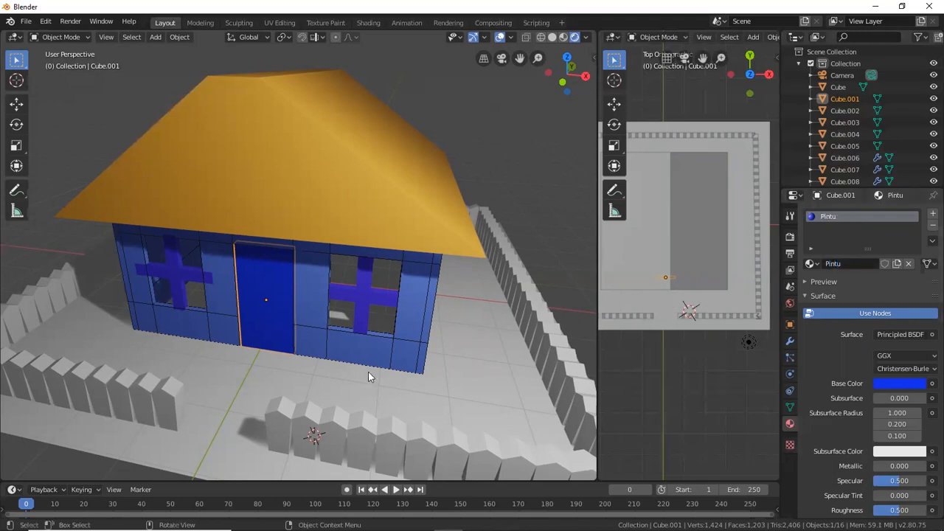
Give the front fence section right of the entrance a new material with a brown base color (H 0.091, S 1.000, V 0.533).
middle_drag(368, 371, 354, 388)
click(391, 367)
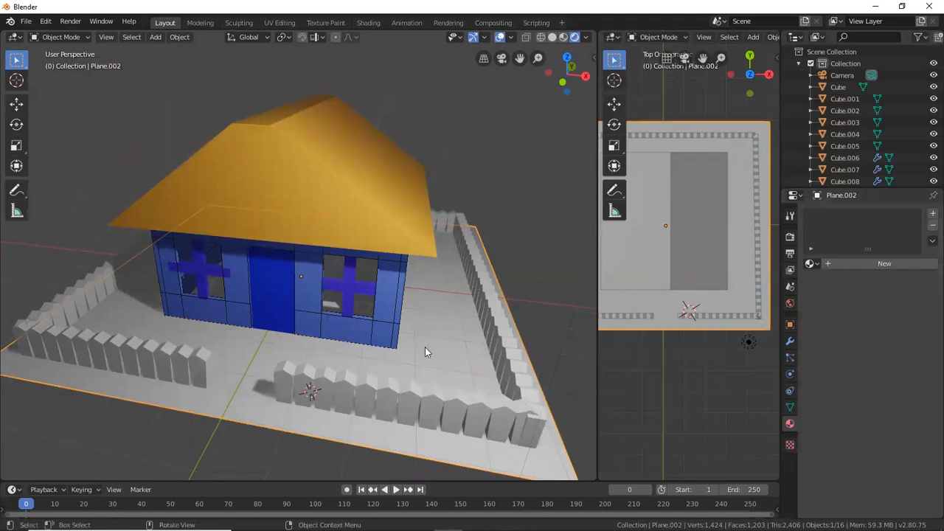
click(484, 409)
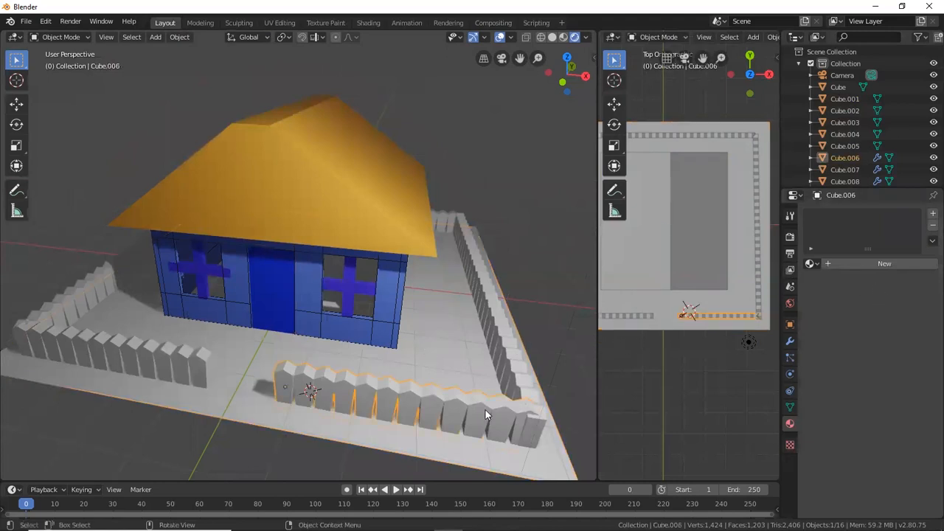
click(847, 263)
click(897, 384)
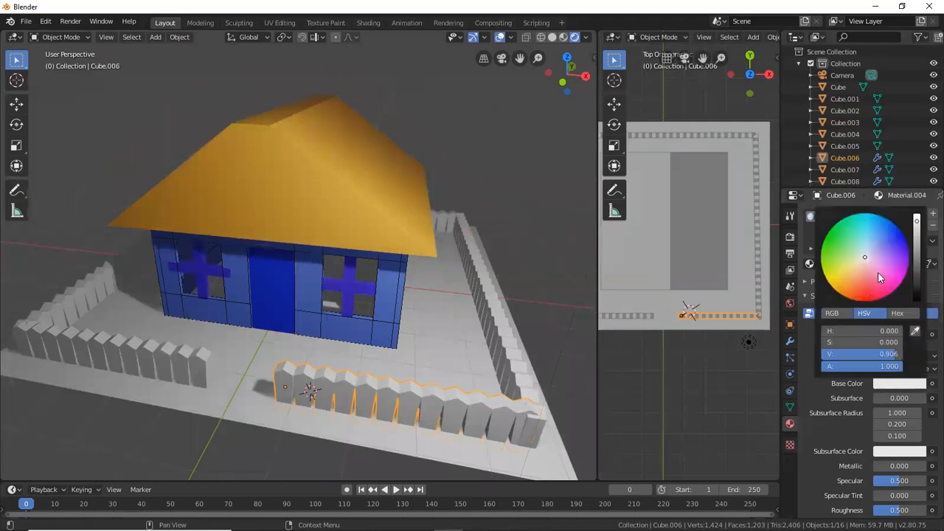
click(840, 284)
drag(839, 285, 841, 294)
drag(917, 224, 918, 256)
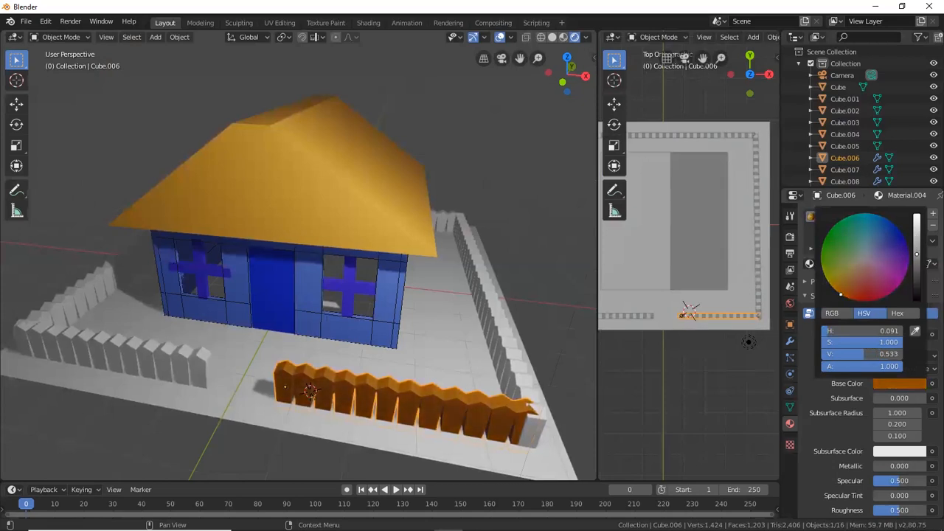
Assign the existing brown Material.004 to the fence along the house's right side and the fence behind the house.
click(507, 351)
click(810, 263)
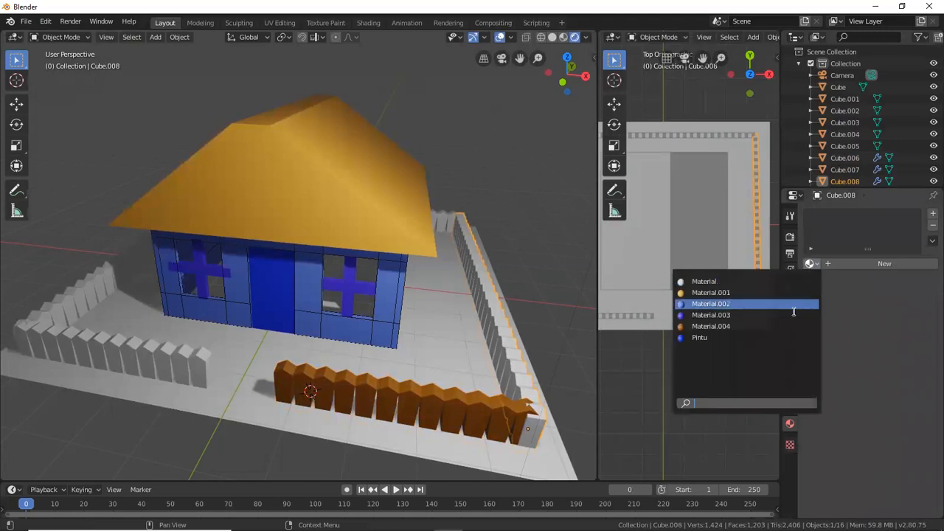
click(784, 326)
click(446, 222)
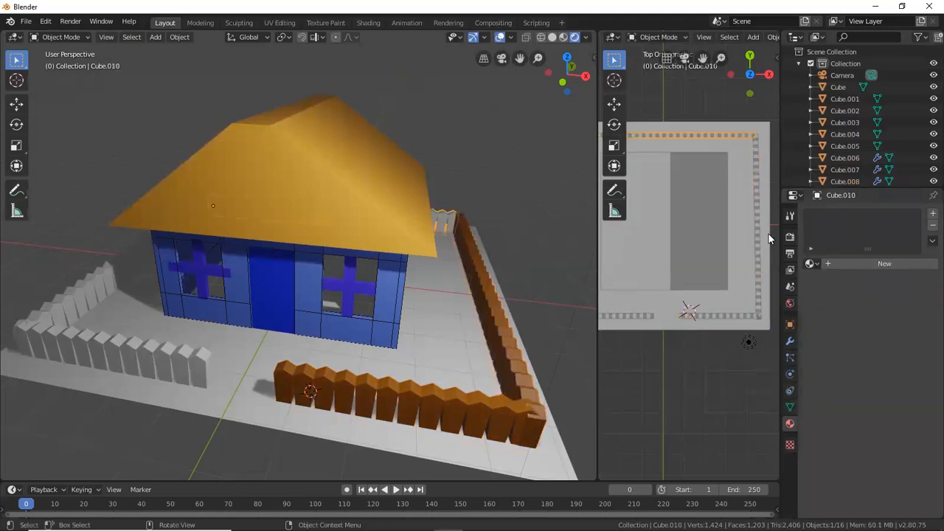
click(810, 263)
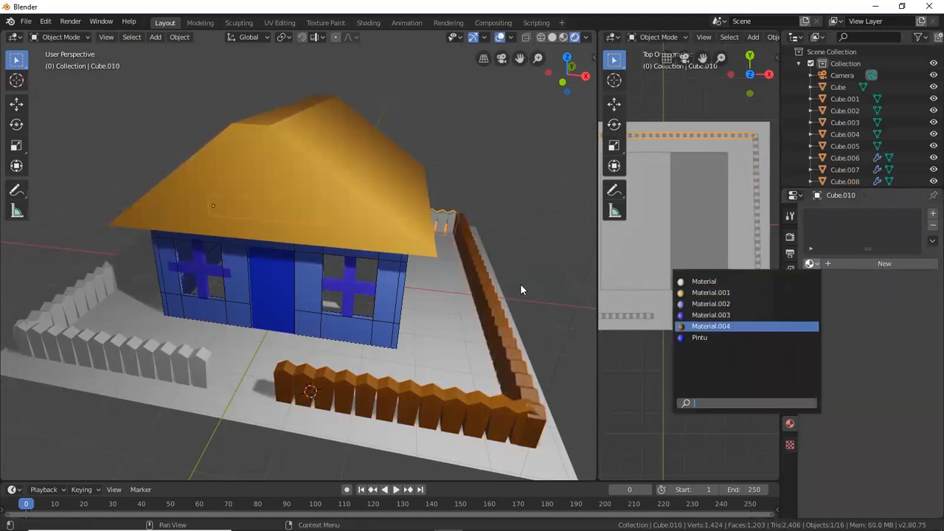
click(781, 326)
Assign the existing brown Material.004 to the left side fence and the front fence section left of the entrance.
click(107, 281)
click(810, 264)
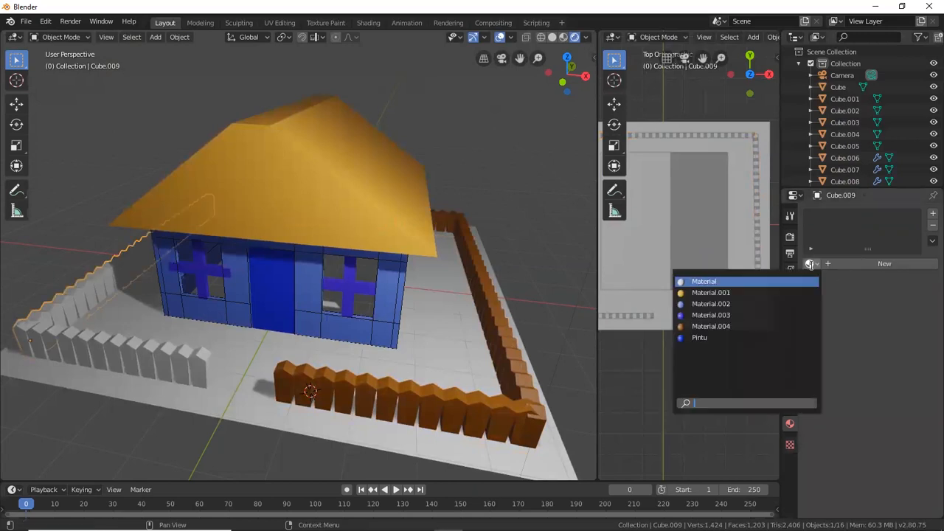
click(781, 326)
click(142, 347)
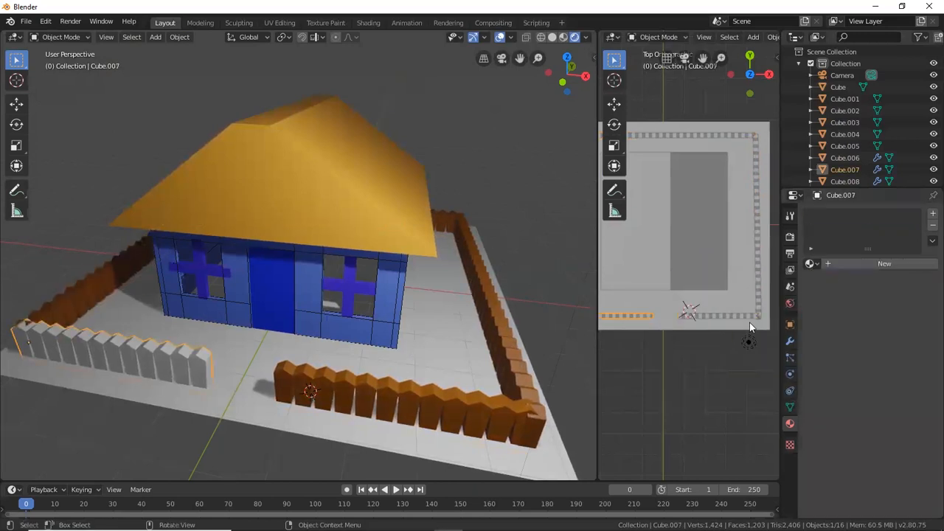
click(811, 263)
click(781, 326)
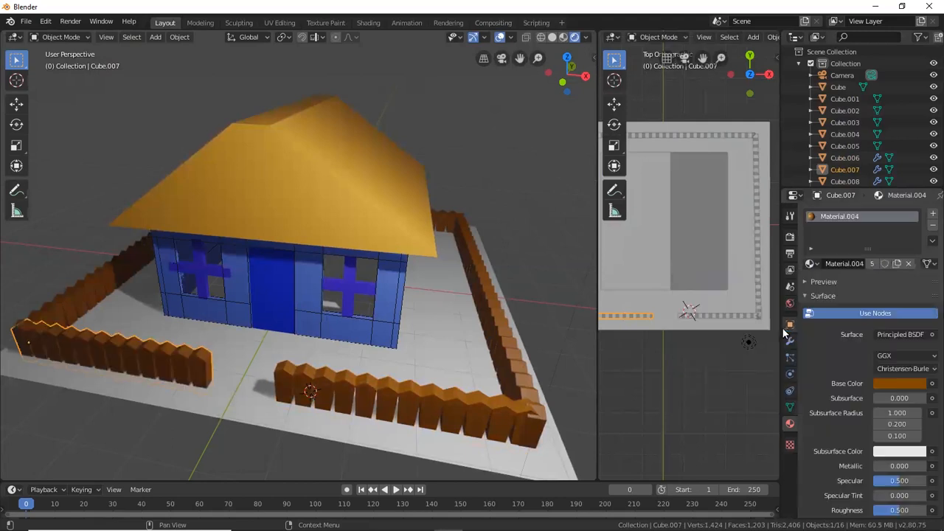
Add a new material to the ground plane and set its base color to green.
scroll(480, 358, down, 2)
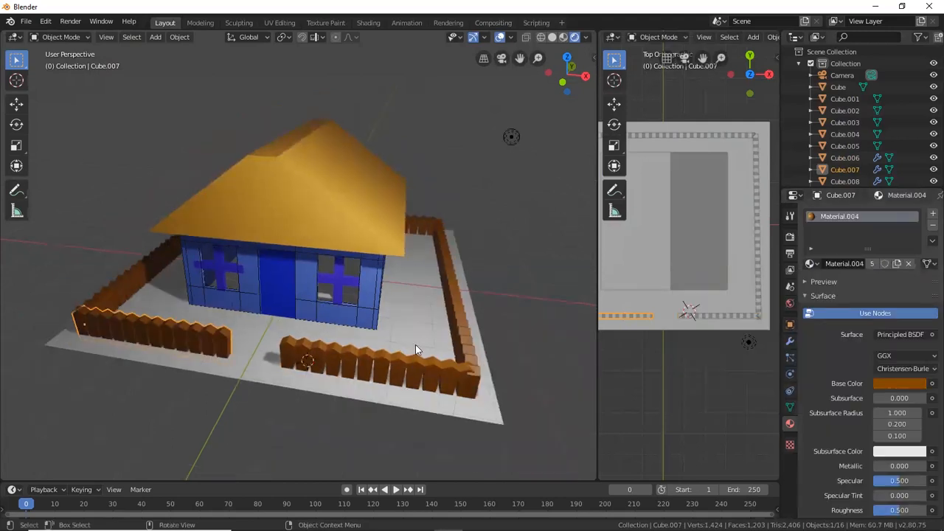
click(415, 345)
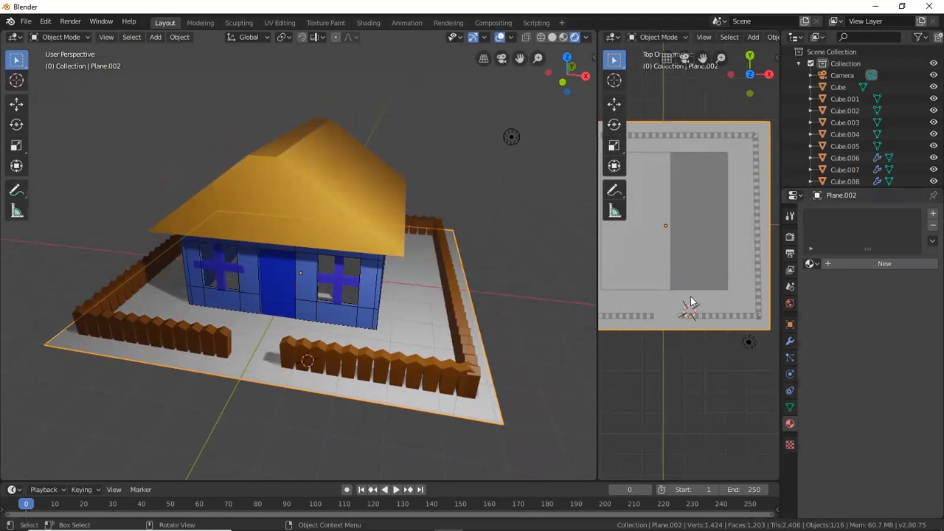
click(839, 262)
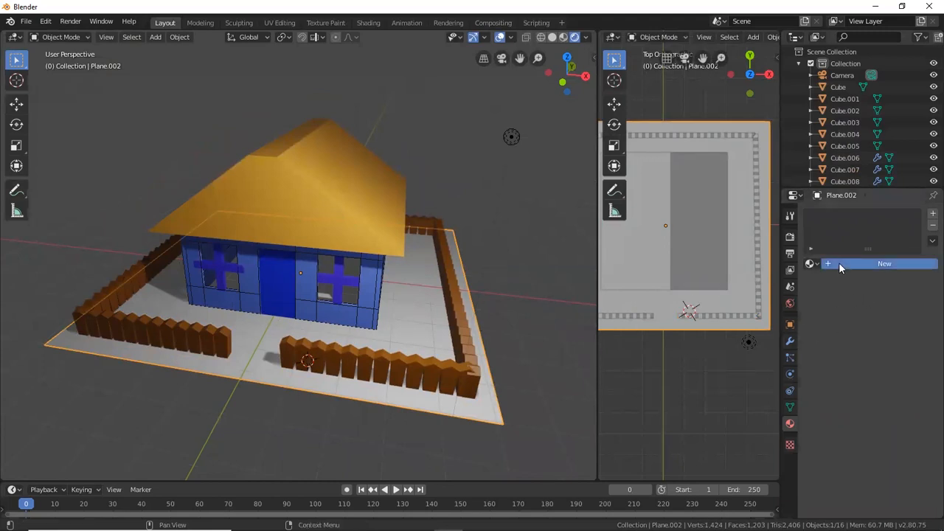
click(918, 384)
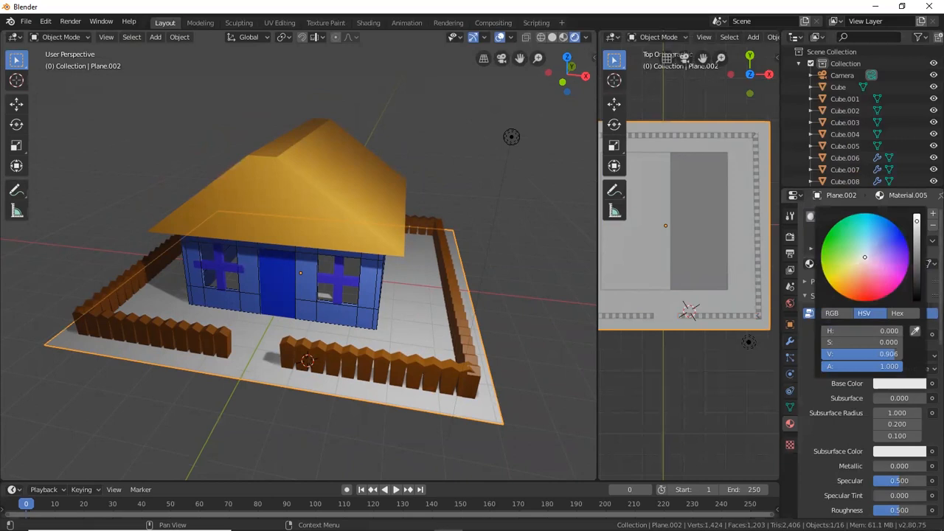
click(834, 235)
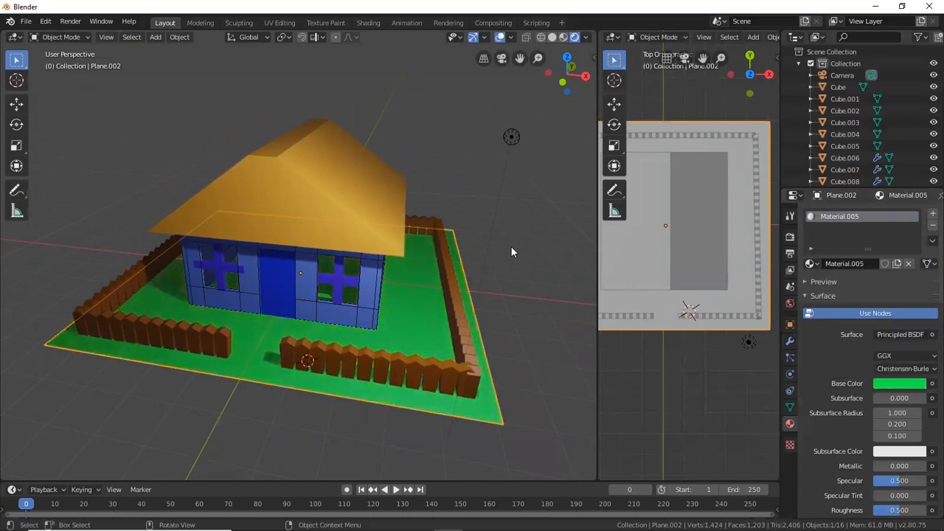
Turn off the wireframe viewport display for the house walls and deselect them.
middle_drag(486, 269, 339, 294)
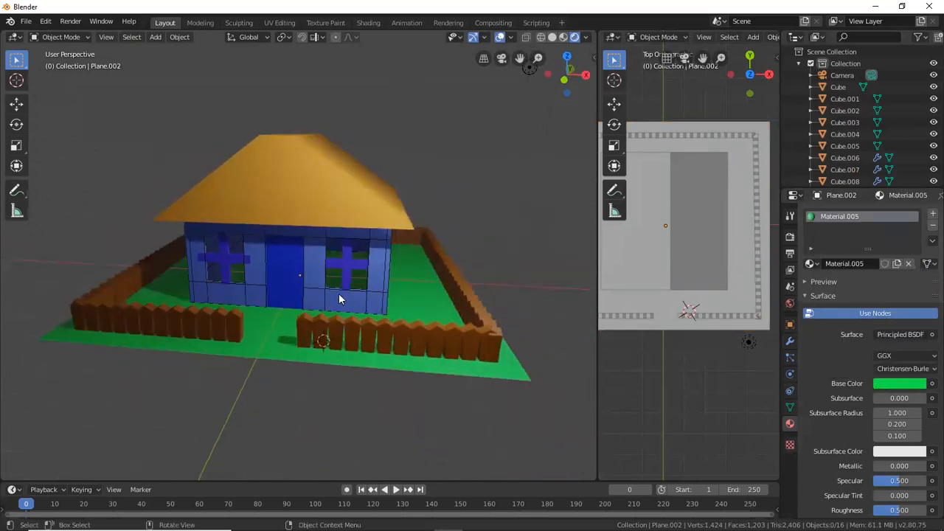
click(384, 297)
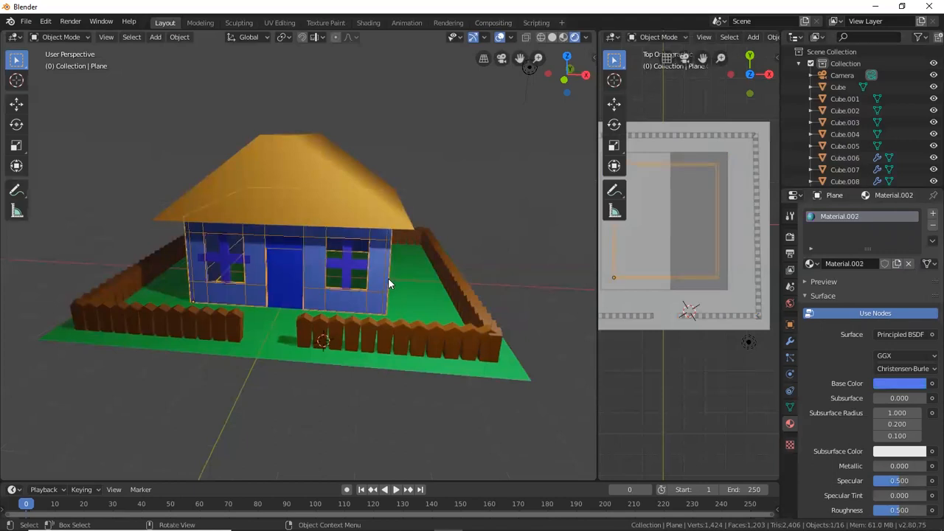
click(789, 326)
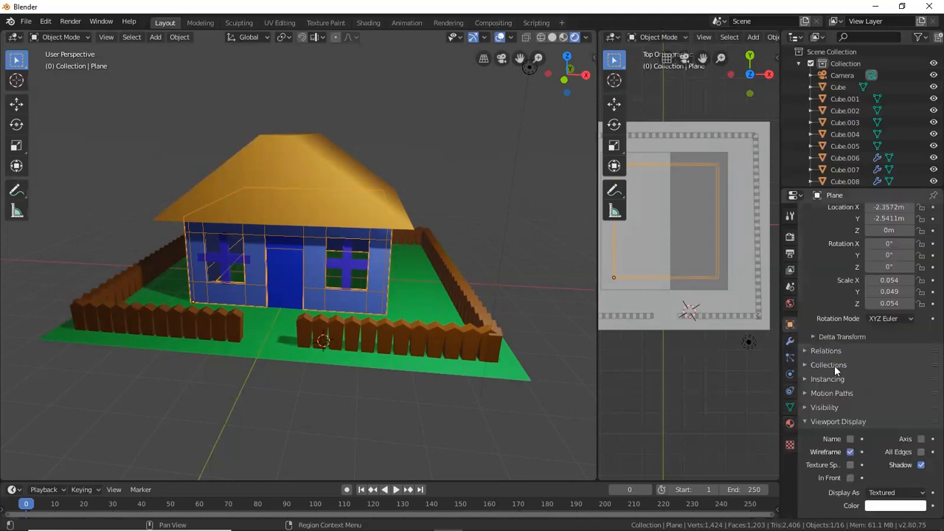
click(850, 452)
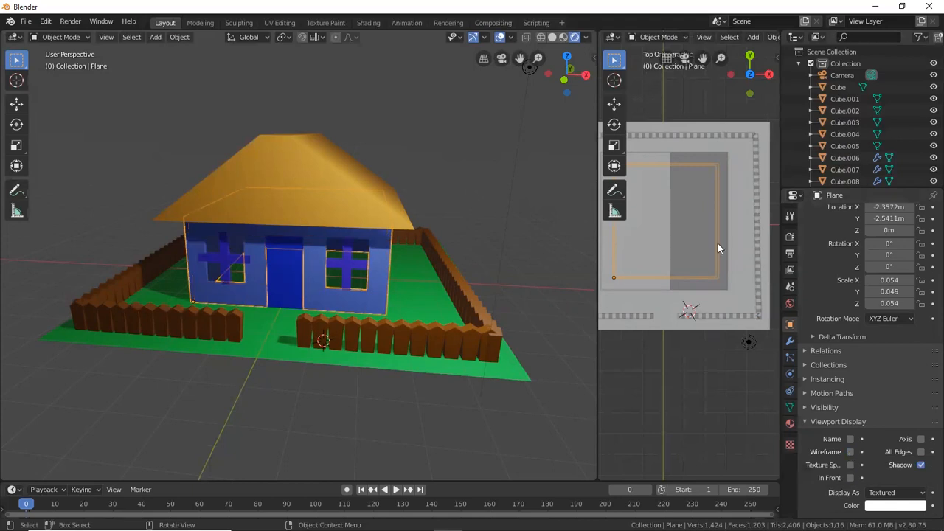
click(548, 251)
middle_drag(440, 263, 396, 276)
scroll(419, 270, up, 2)
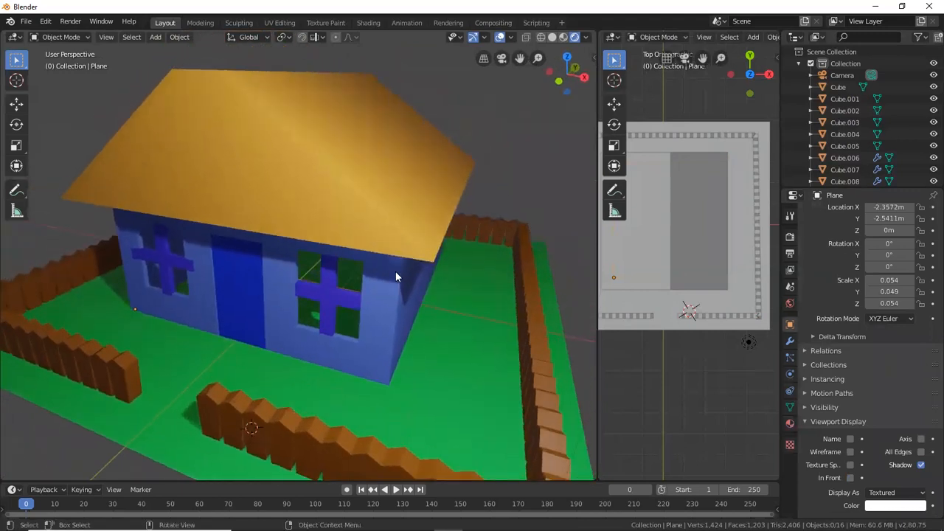